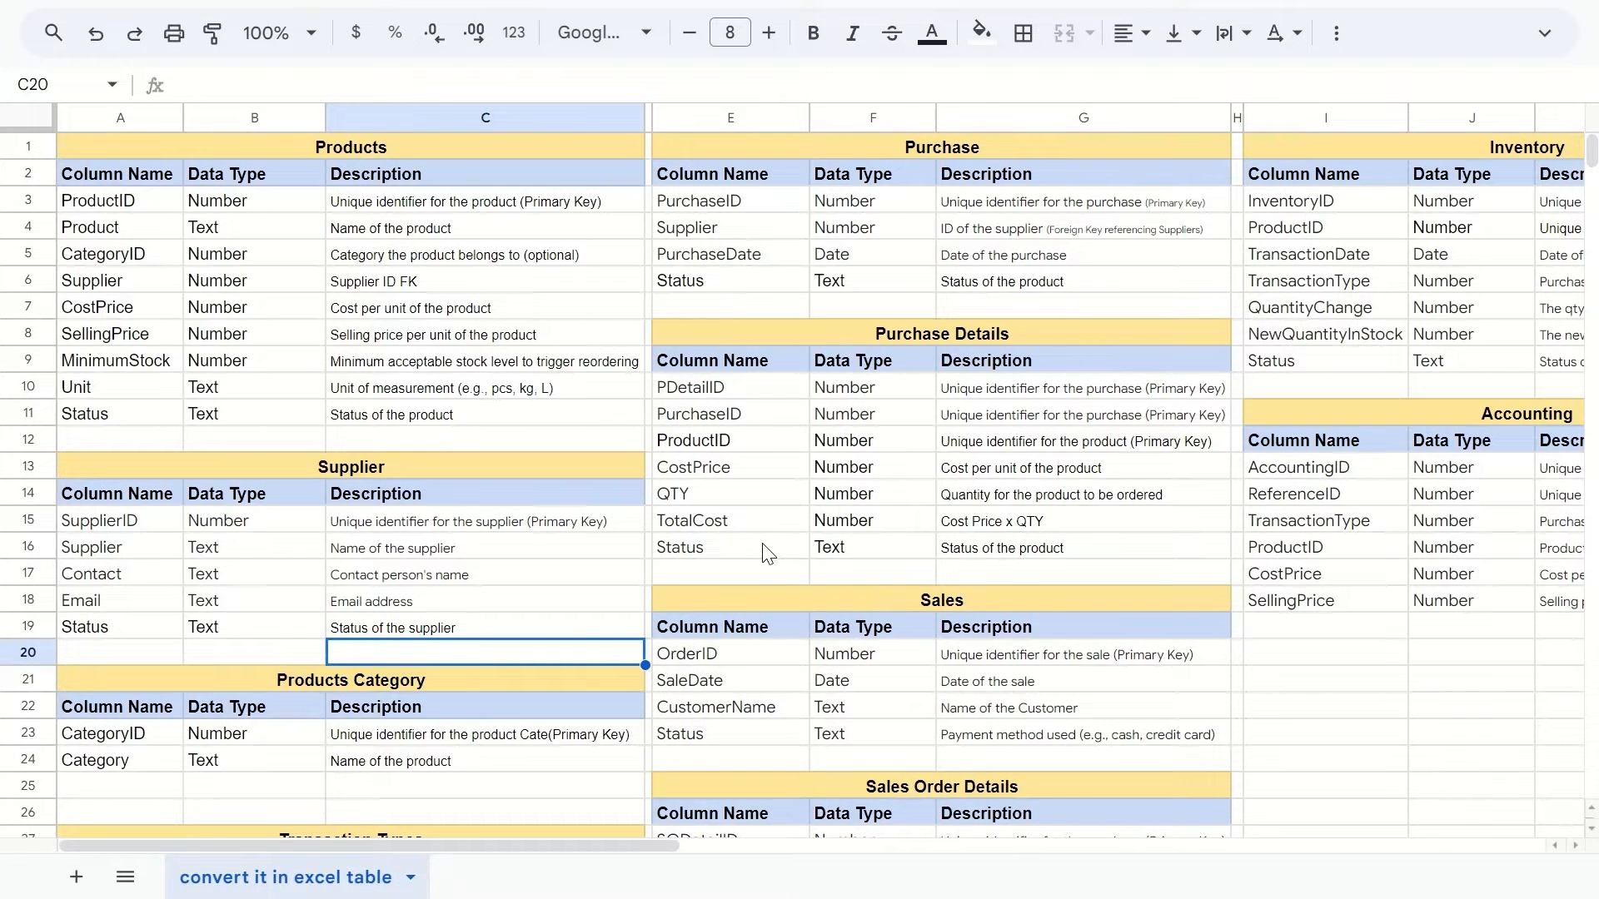
- Review the table definitions in columns A to C, from Products through Products Category to Transaction Types
left_click(284, 151)
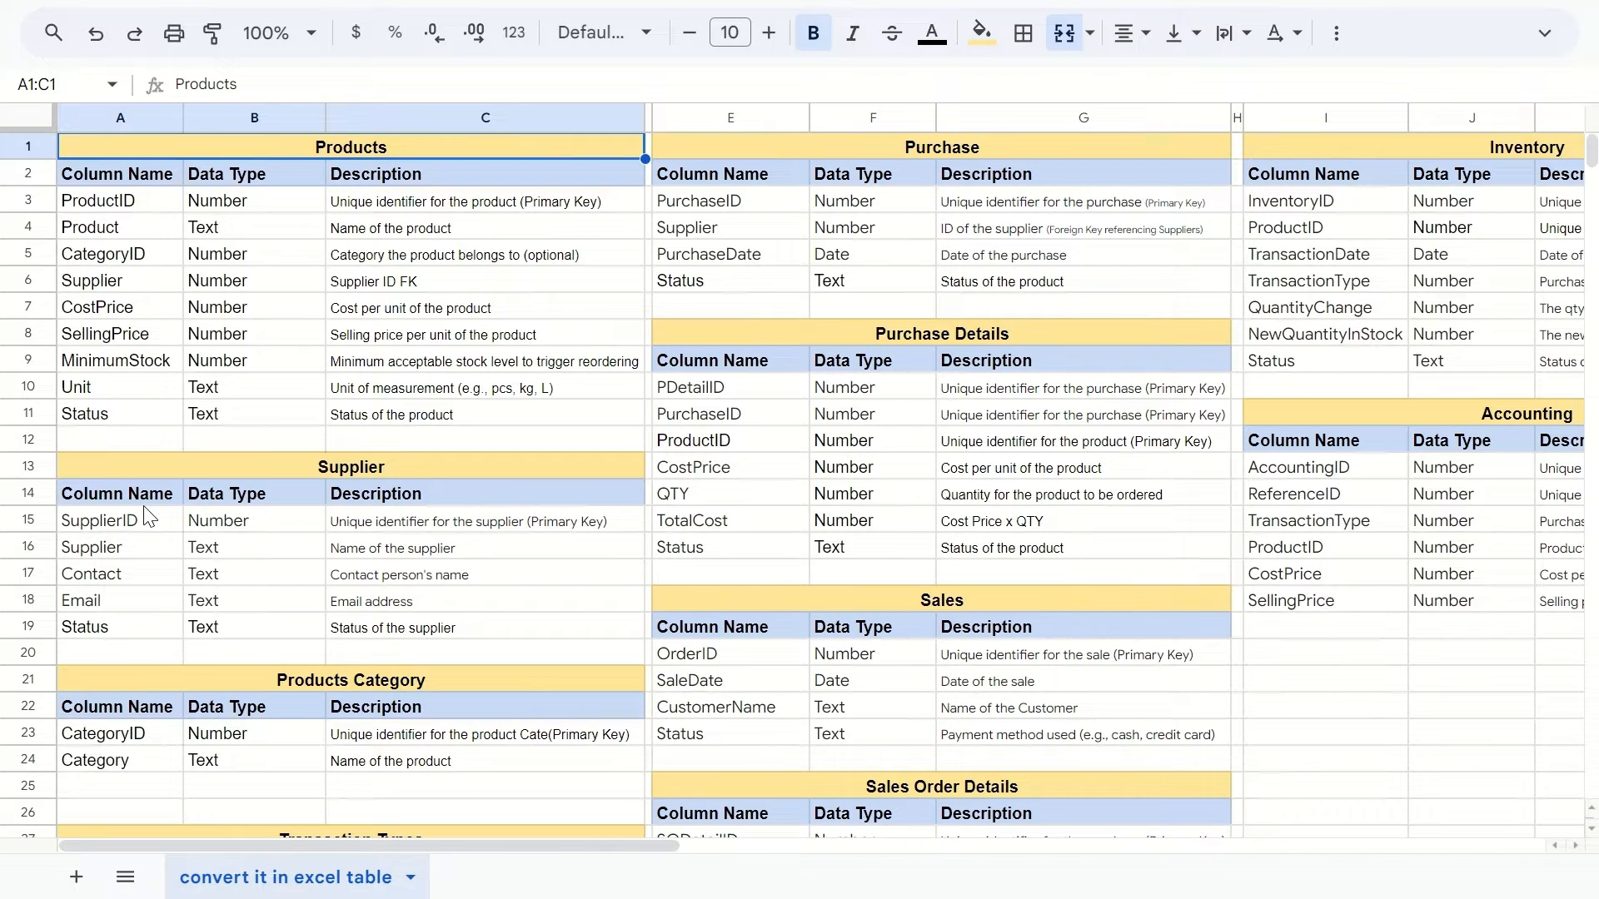
scroll(146, 516, "down", 2)
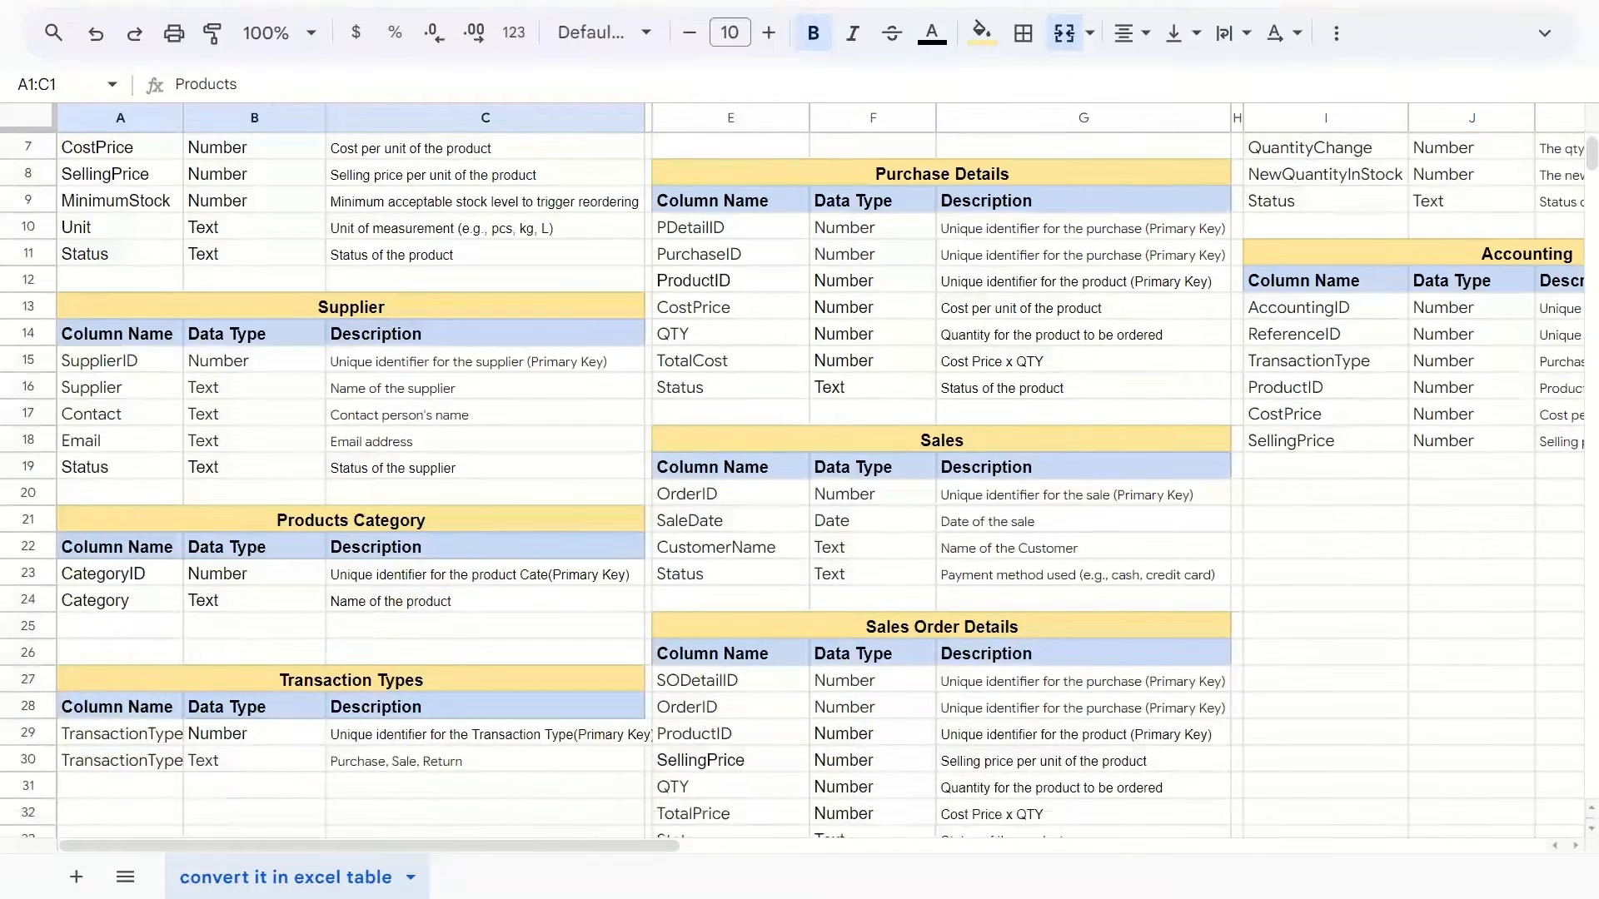
left_click(388, 516)
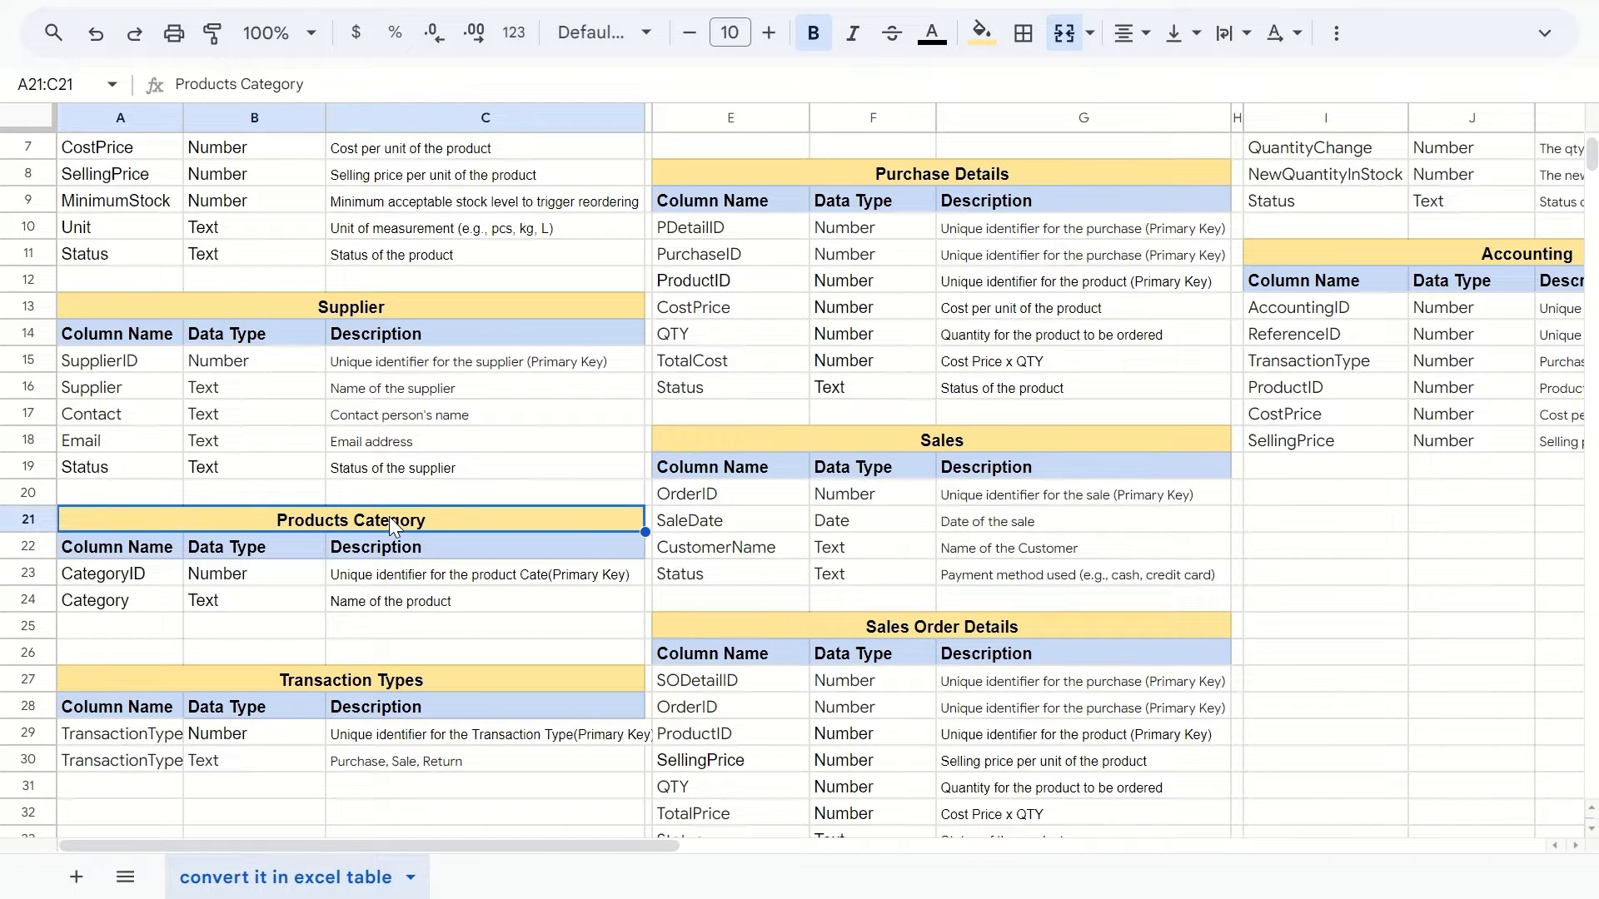
left_click(306, 680)
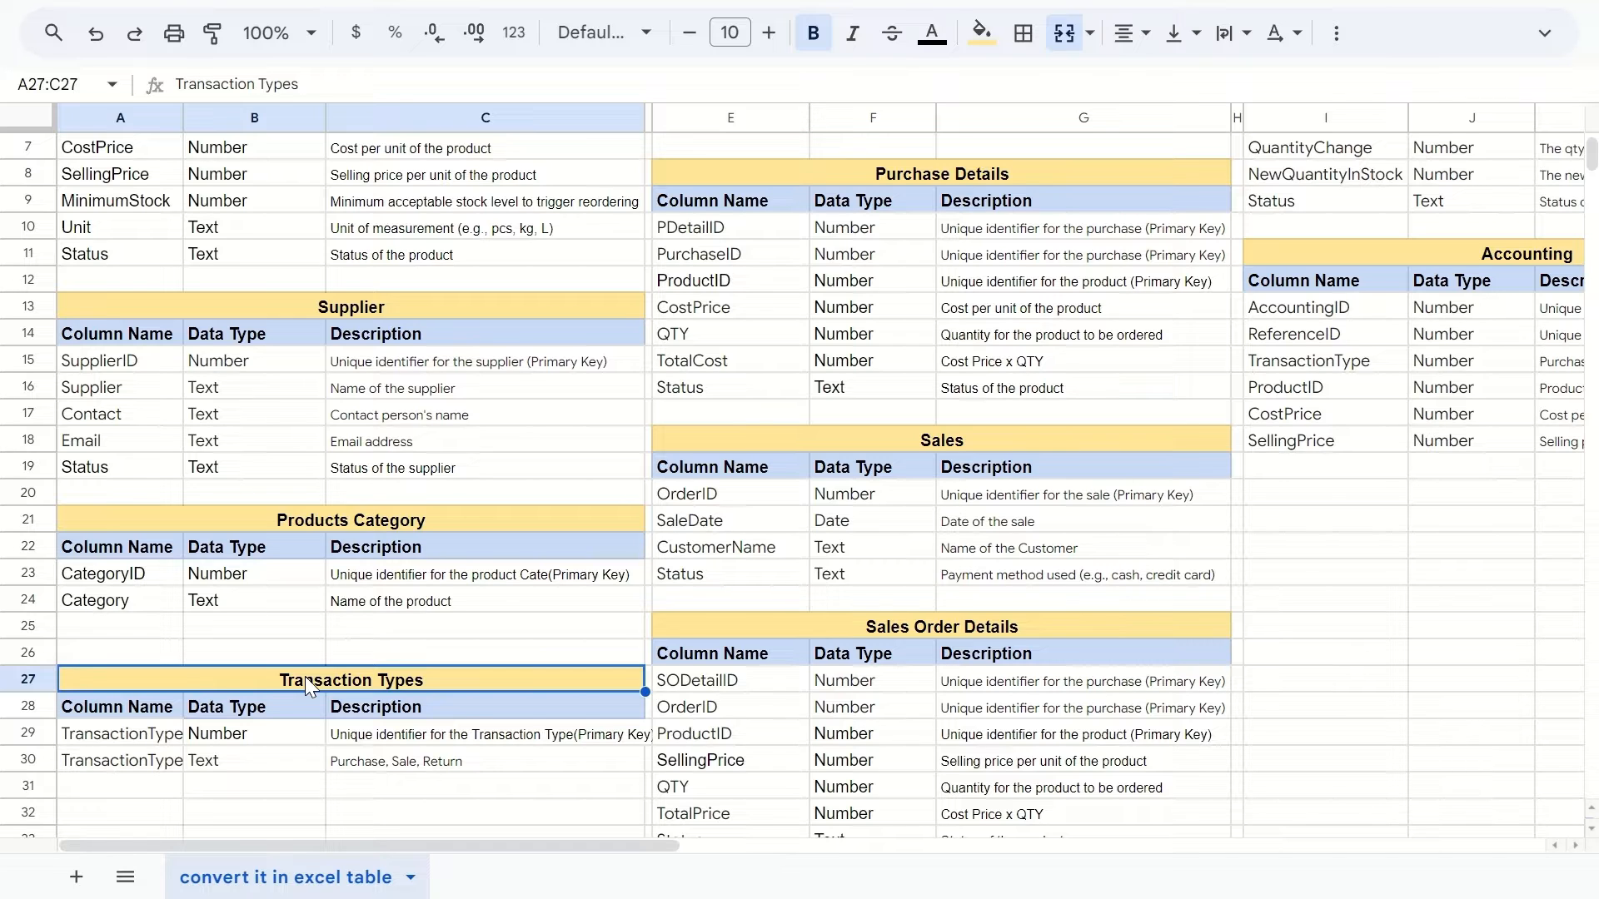
- Return to the top of the sheet and examine the Purchase table's fields from PurchaseID to Status
key("Up")
key("Up")
key("Up")
key("Up")
key("Up")
key("Up")
key("Up")
key("Up")
key("Up")
key("Up")
key("Up")
key("Up")
key("Up")
key("Up")
key("Up")
key("Up")
key("Up")
key("Up")
key("Up")
key("Up")
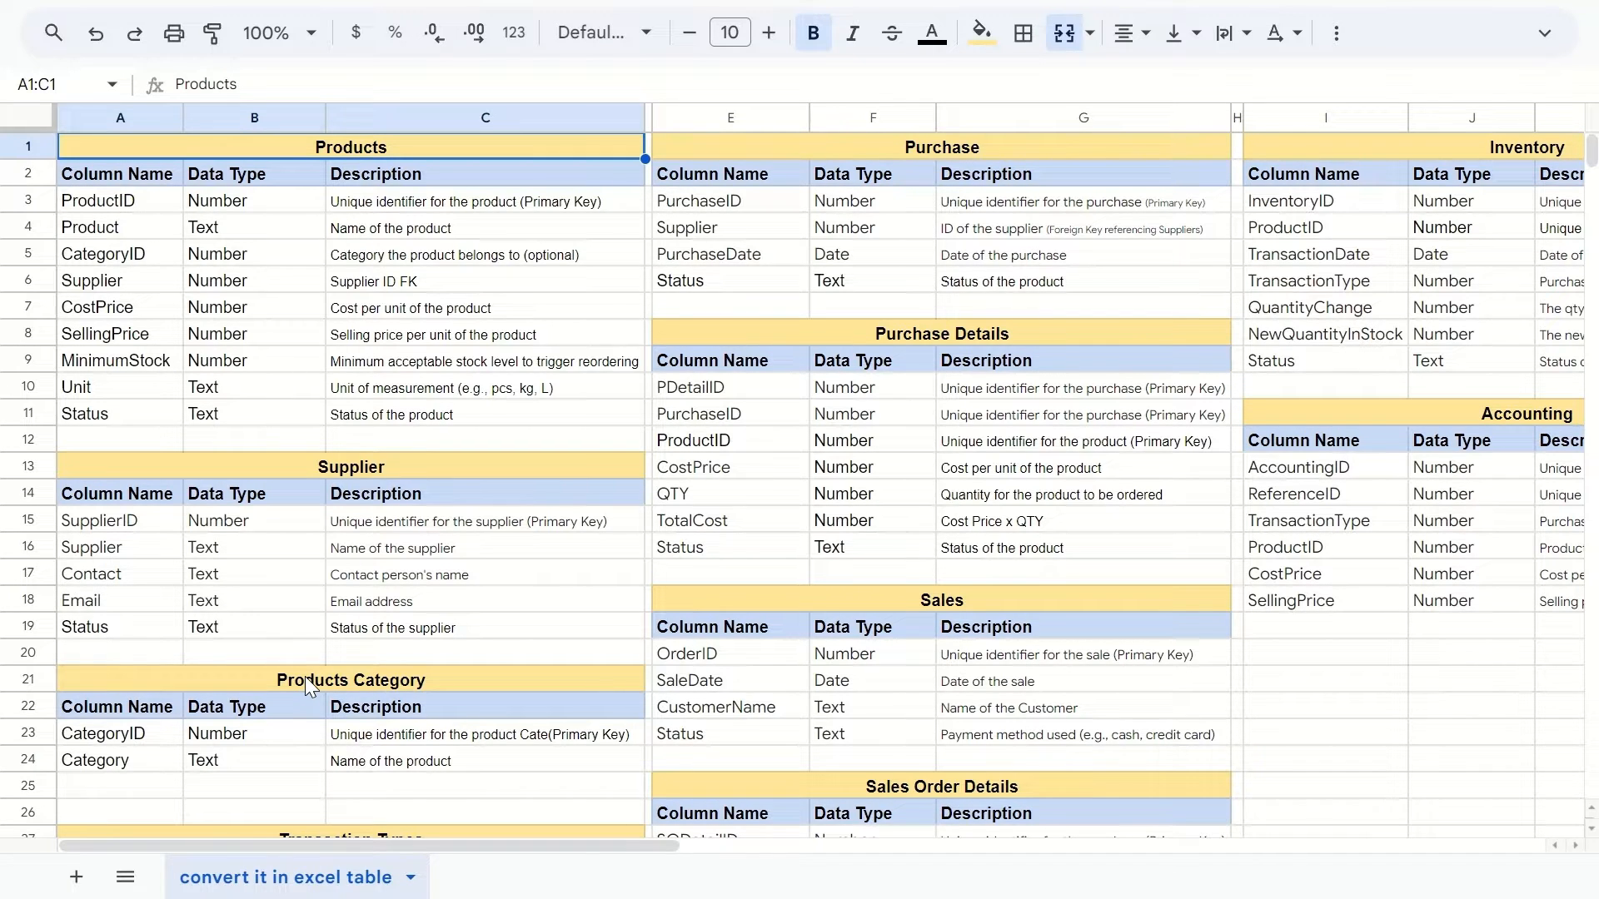
key("Right")
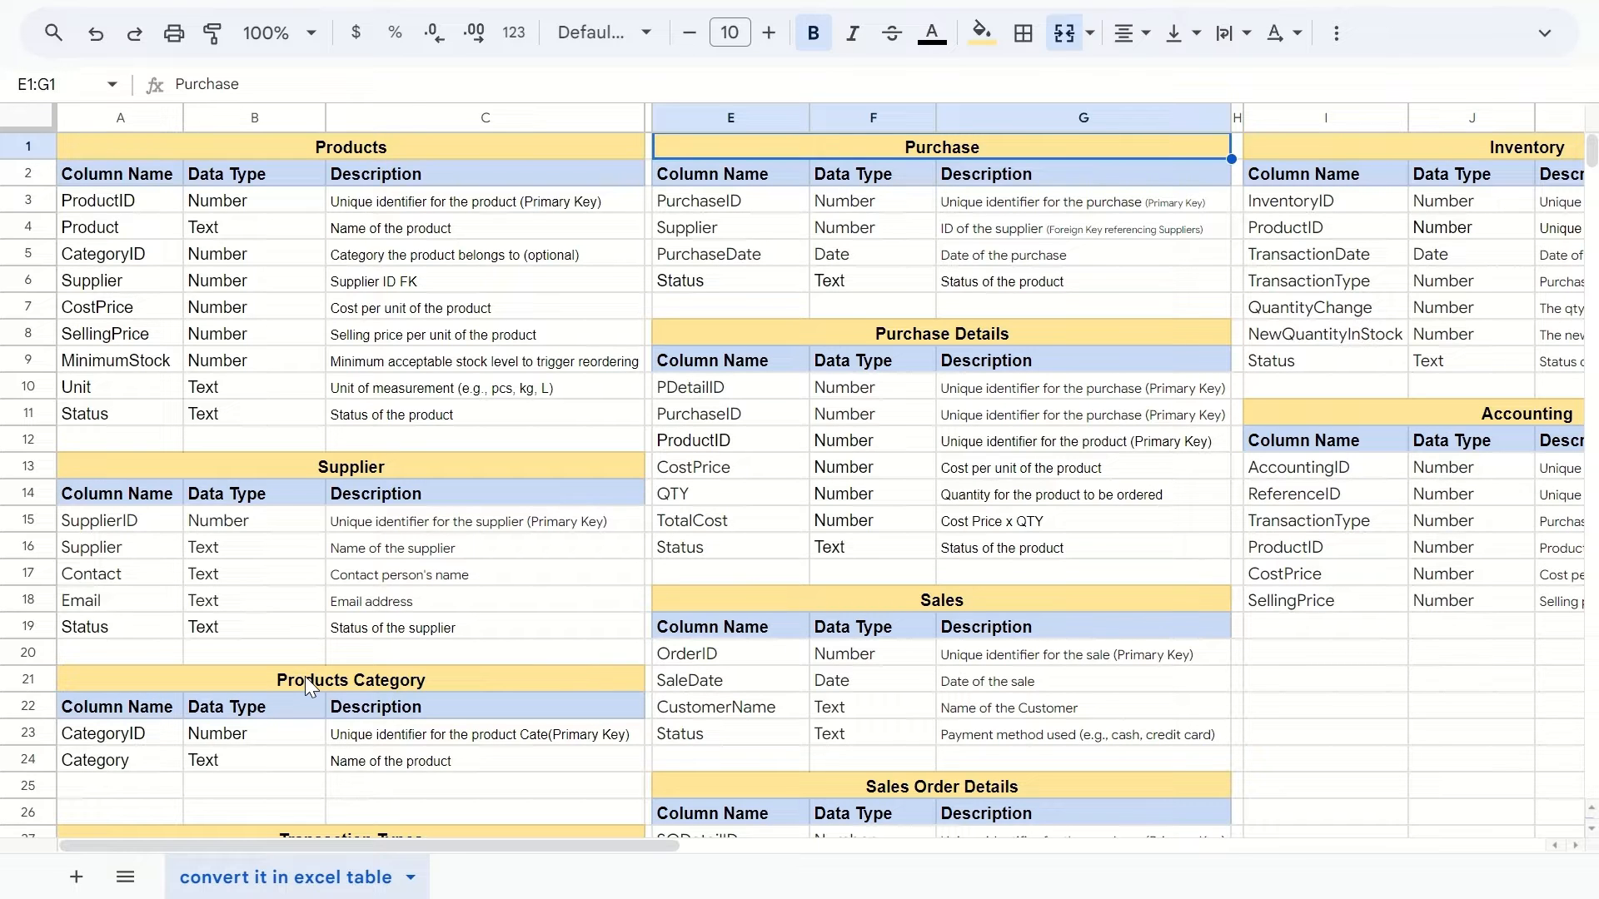
key("Down")
key("Down")
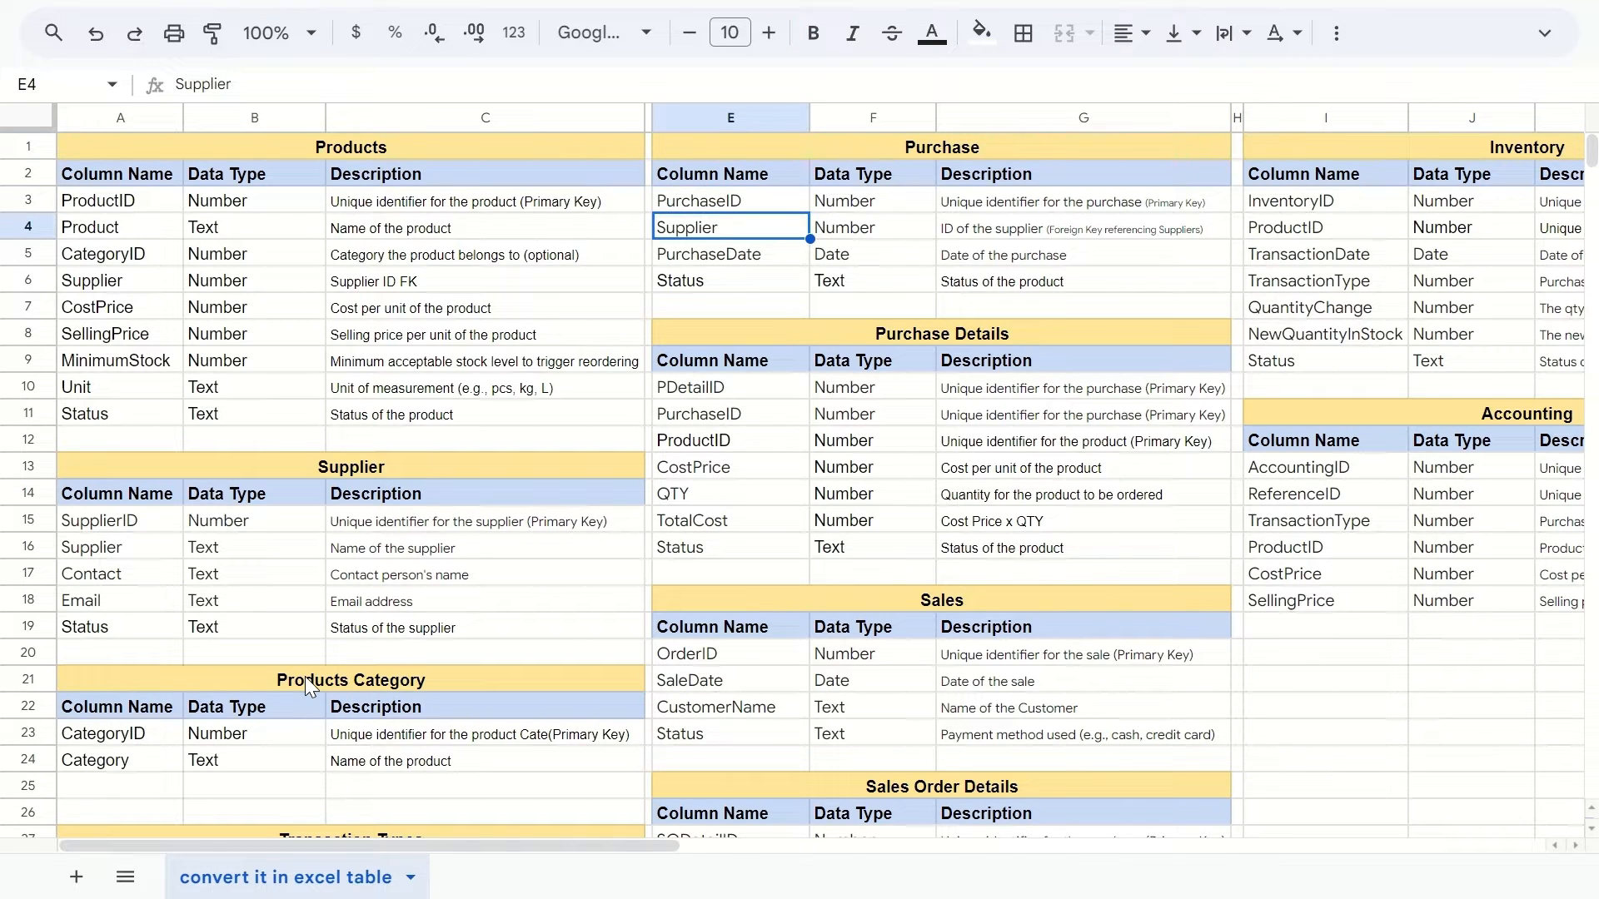
key("Up")
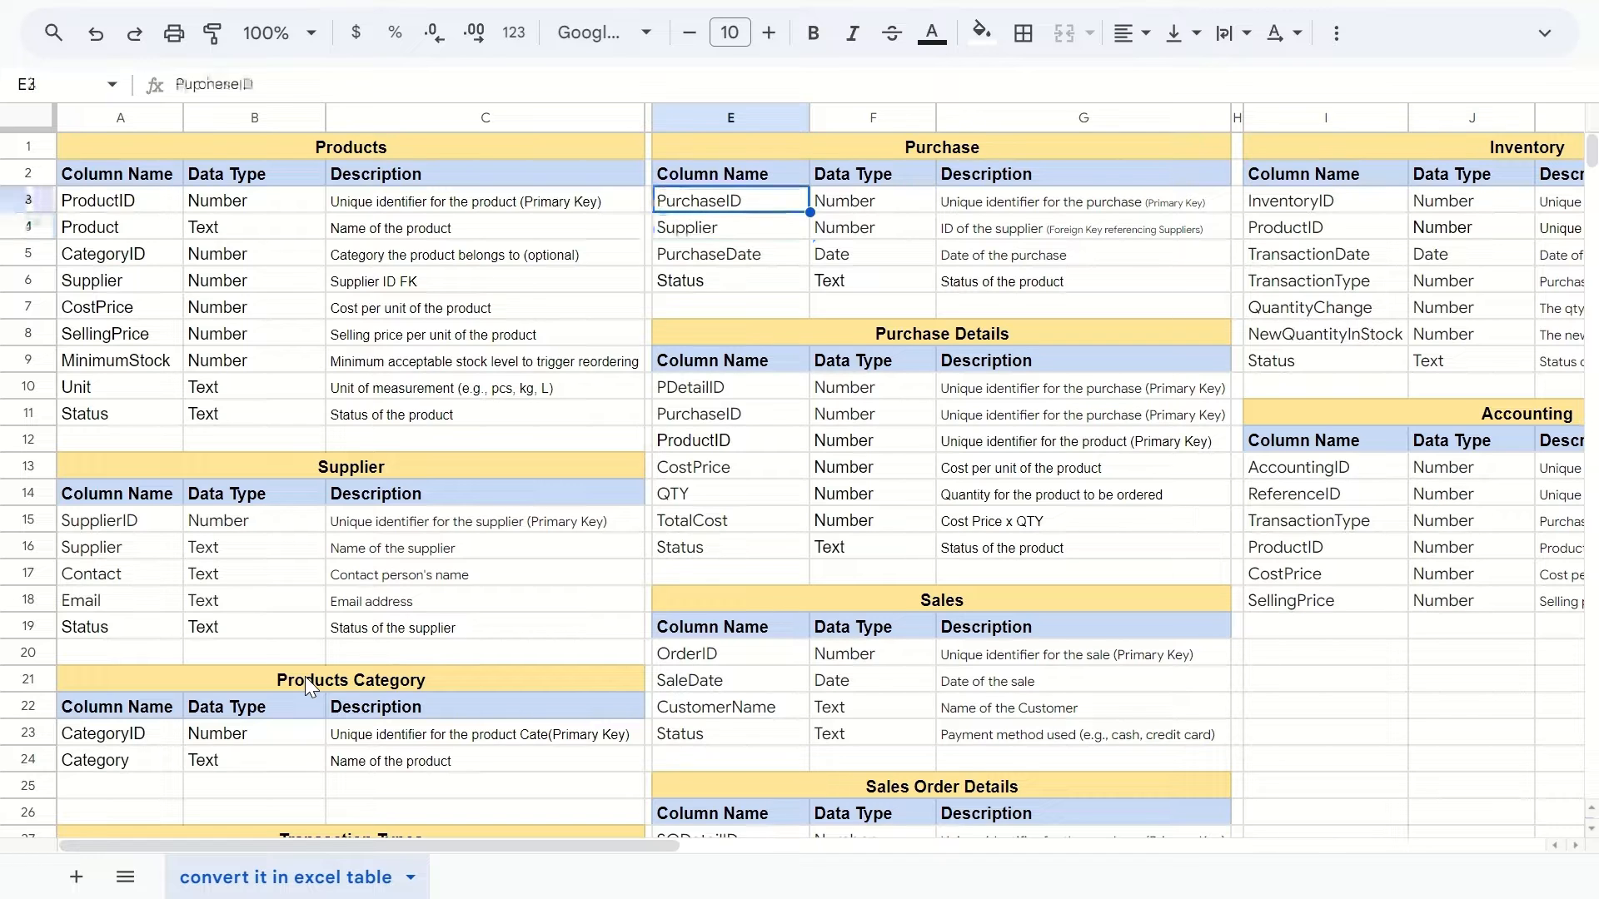
key("Down")
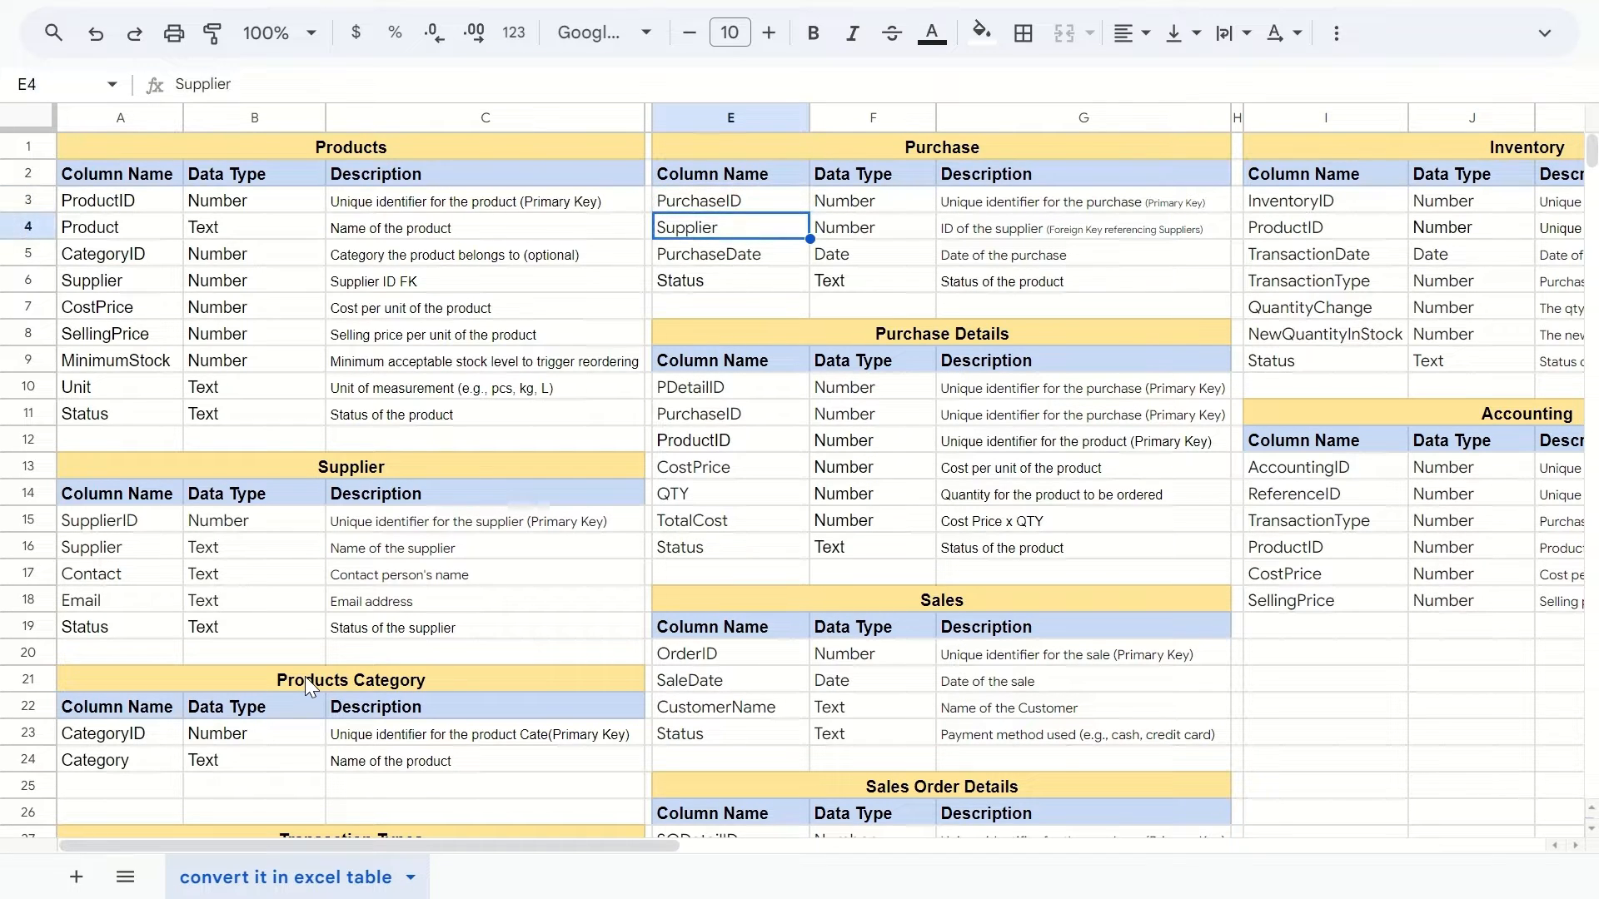
key("Down")
key("Down")
key("Down")
key("Down")
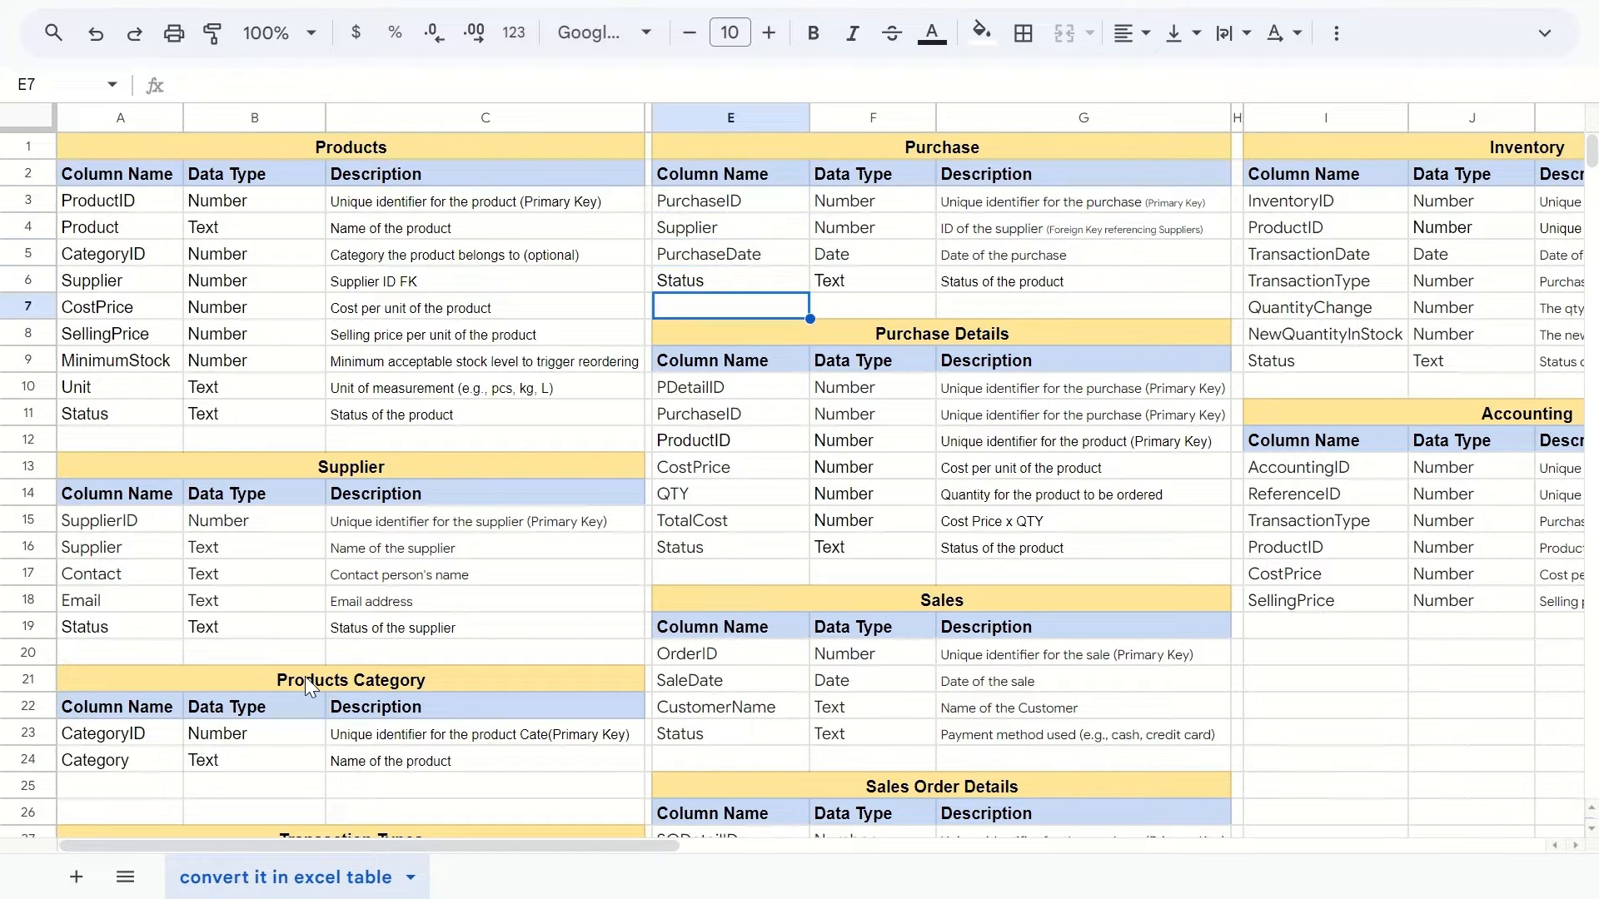
- Compare the Purchase table's fields with the PDetailID and PurchaseID fields of the Purchase Details table
key("Down")
key("Down")
key("Down")
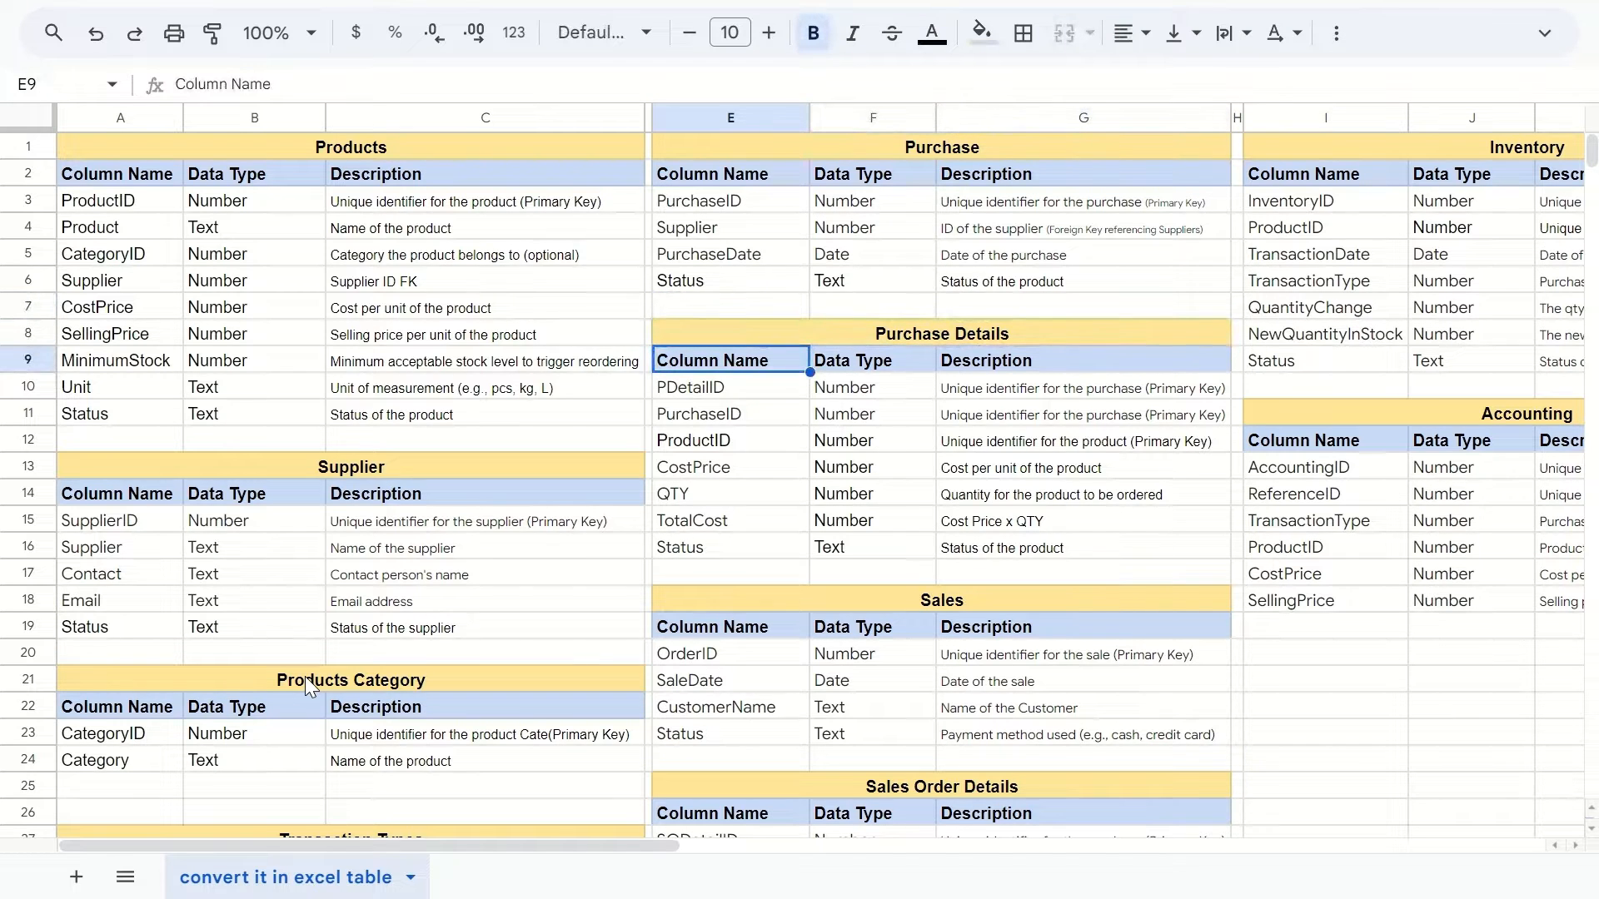
key("Up")
key("Up")
key("Up")
key("Up")
key("Up")
key("Up")
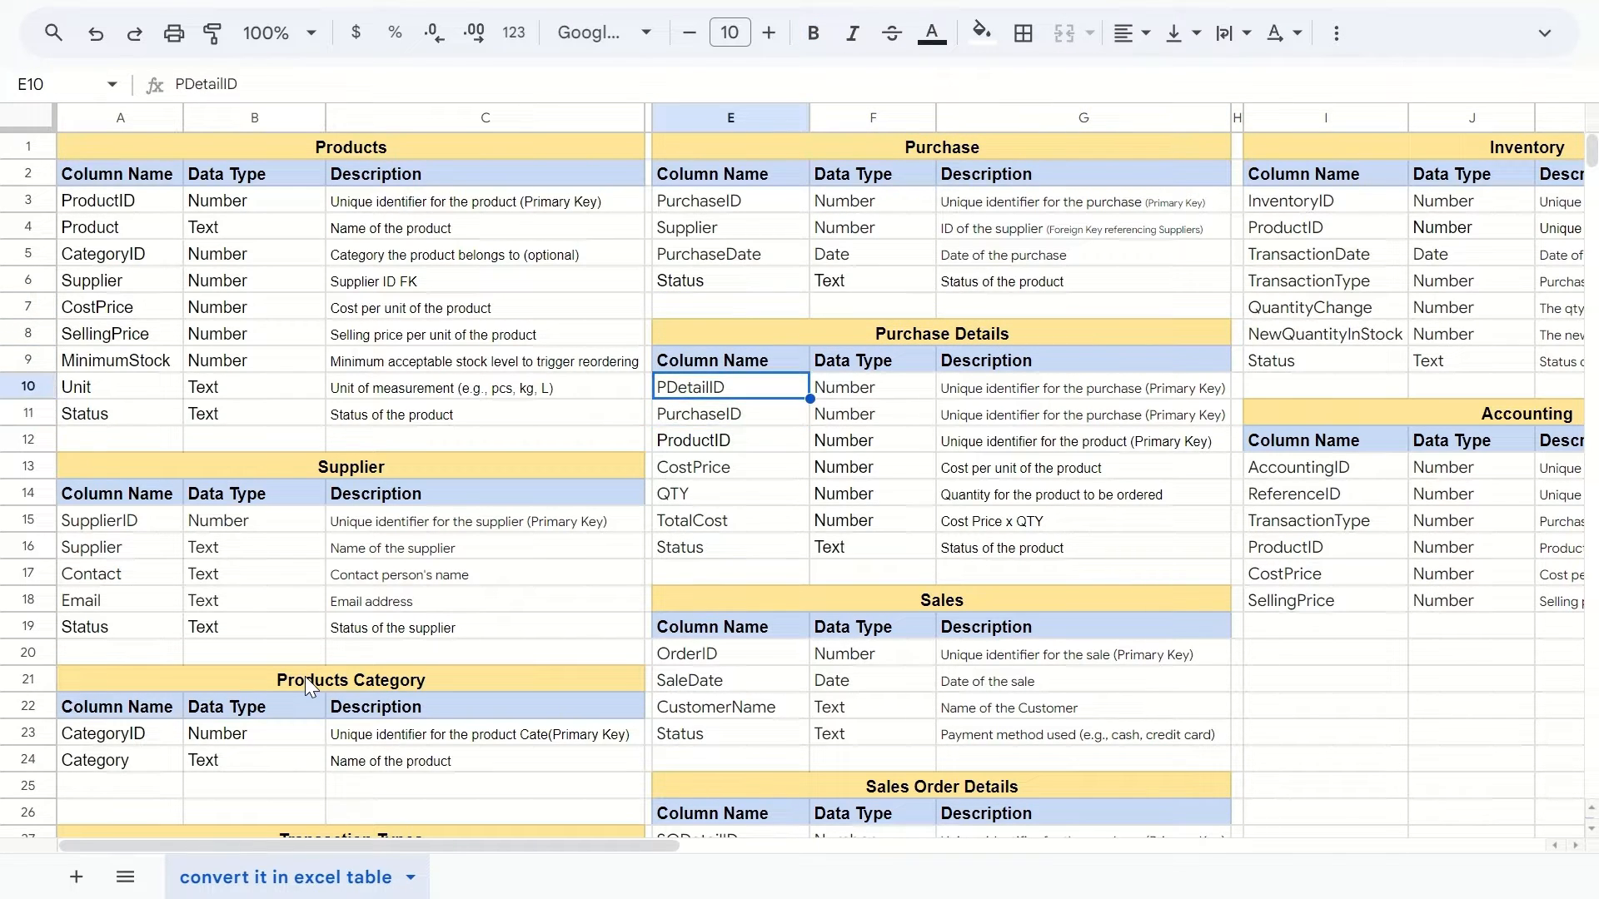
key("Down")
key("Down")
key("Down")
key("Down")
key("Down")
key("Down")
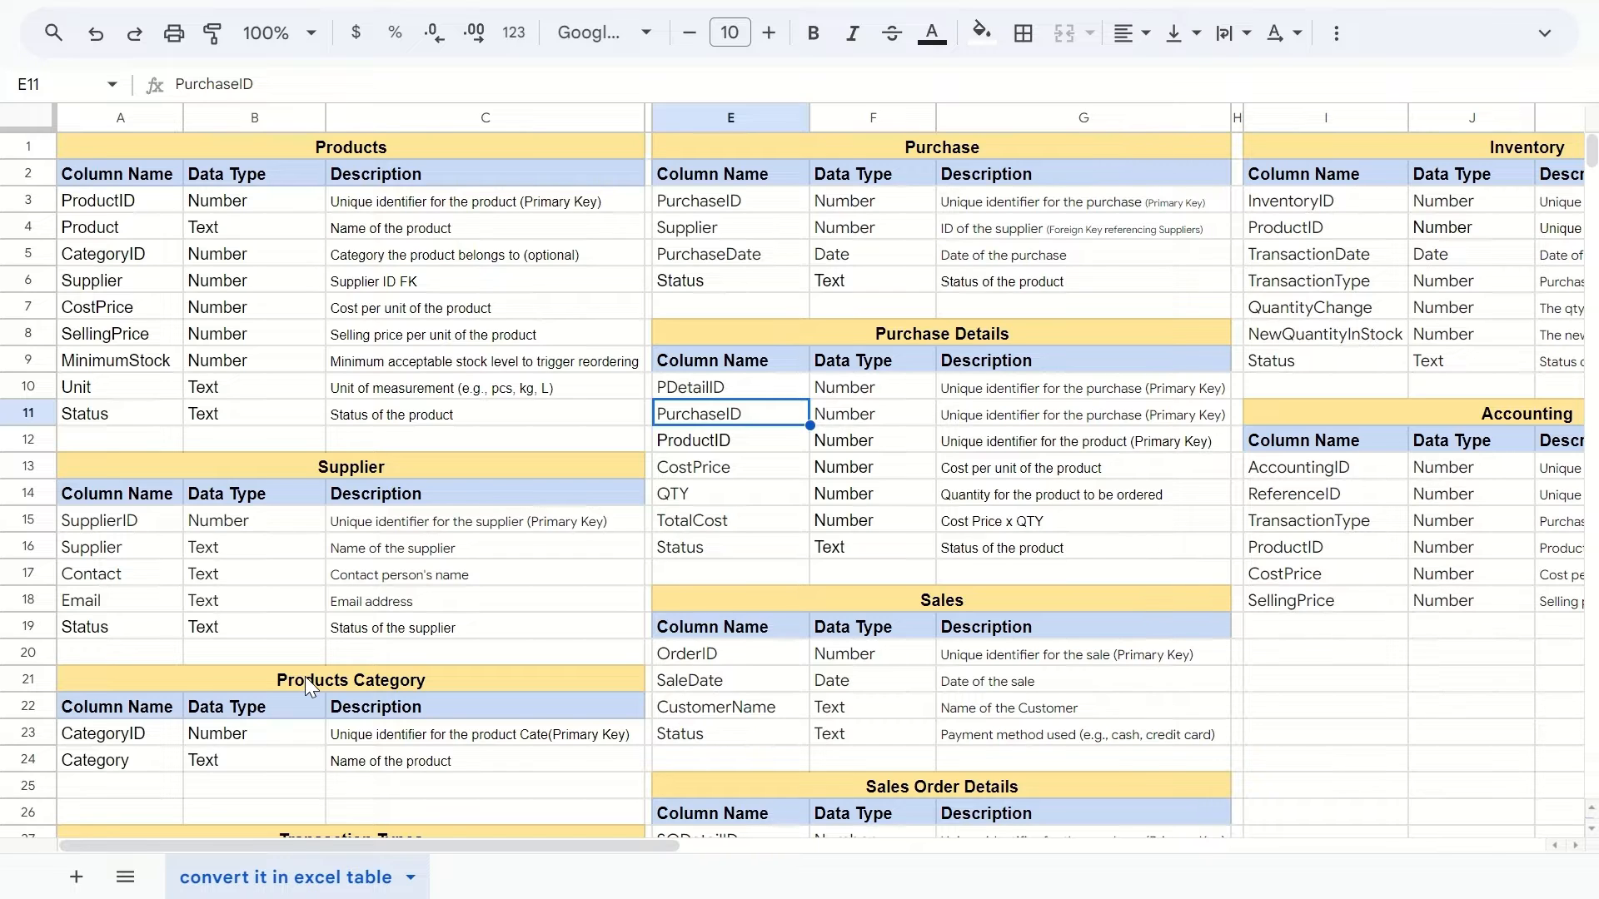
- Examine the remaining Purchase Details fields, from ProductID and CostPrice to Status
key("Down")
key("Down")
key("Down")
key("Down")
key("Down")
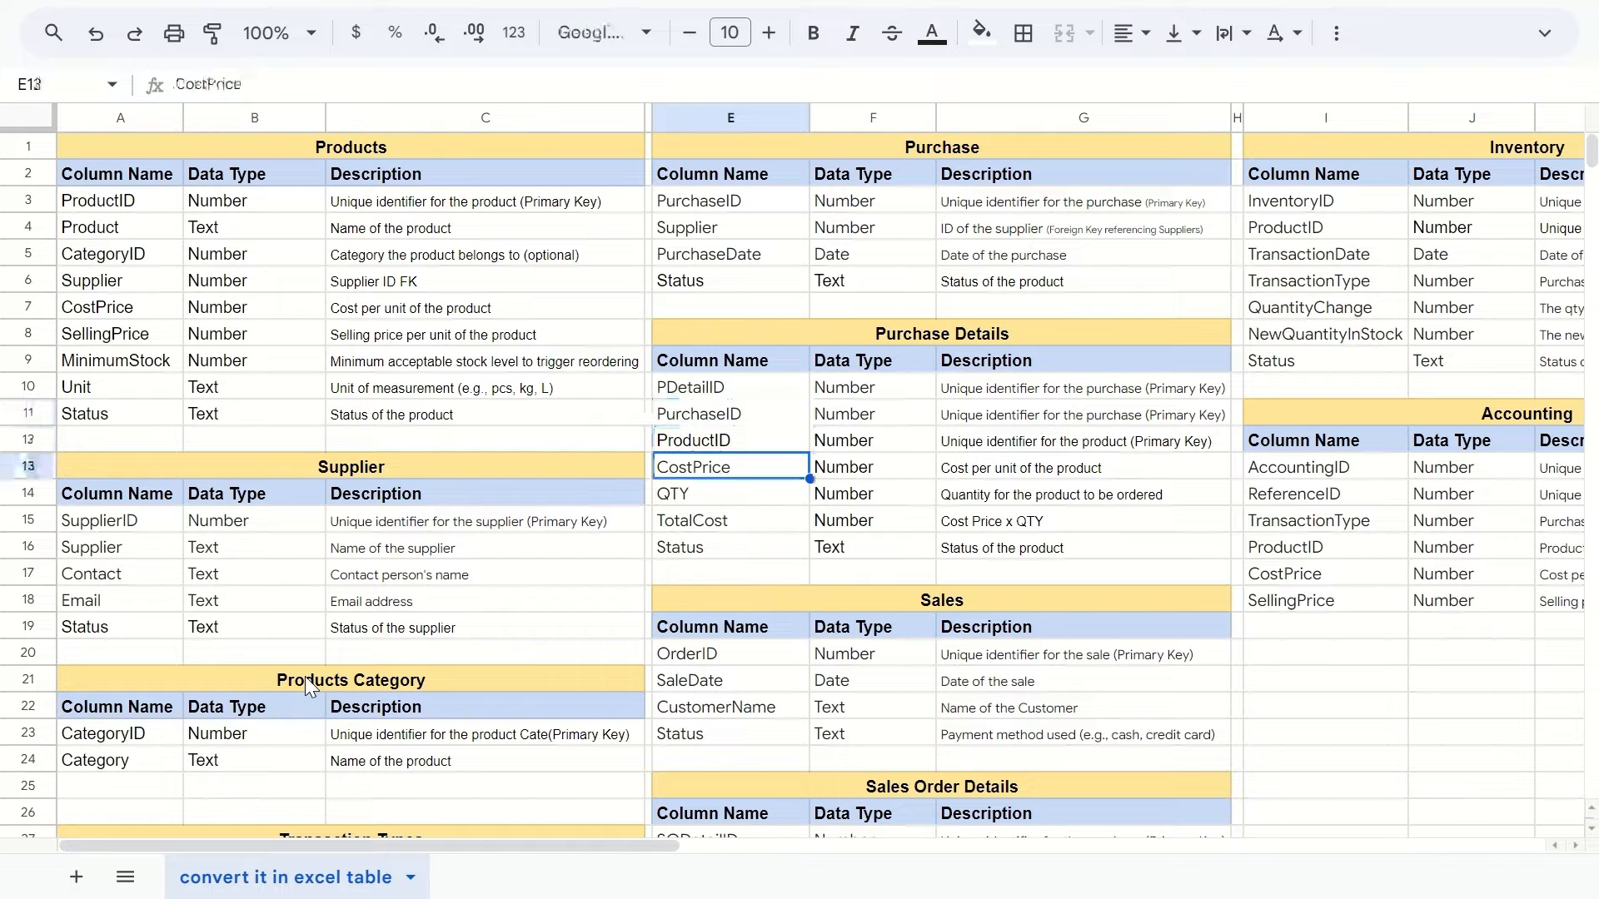
key("Up")
key("Up")
key("Up")
key("Up")
key("Up")
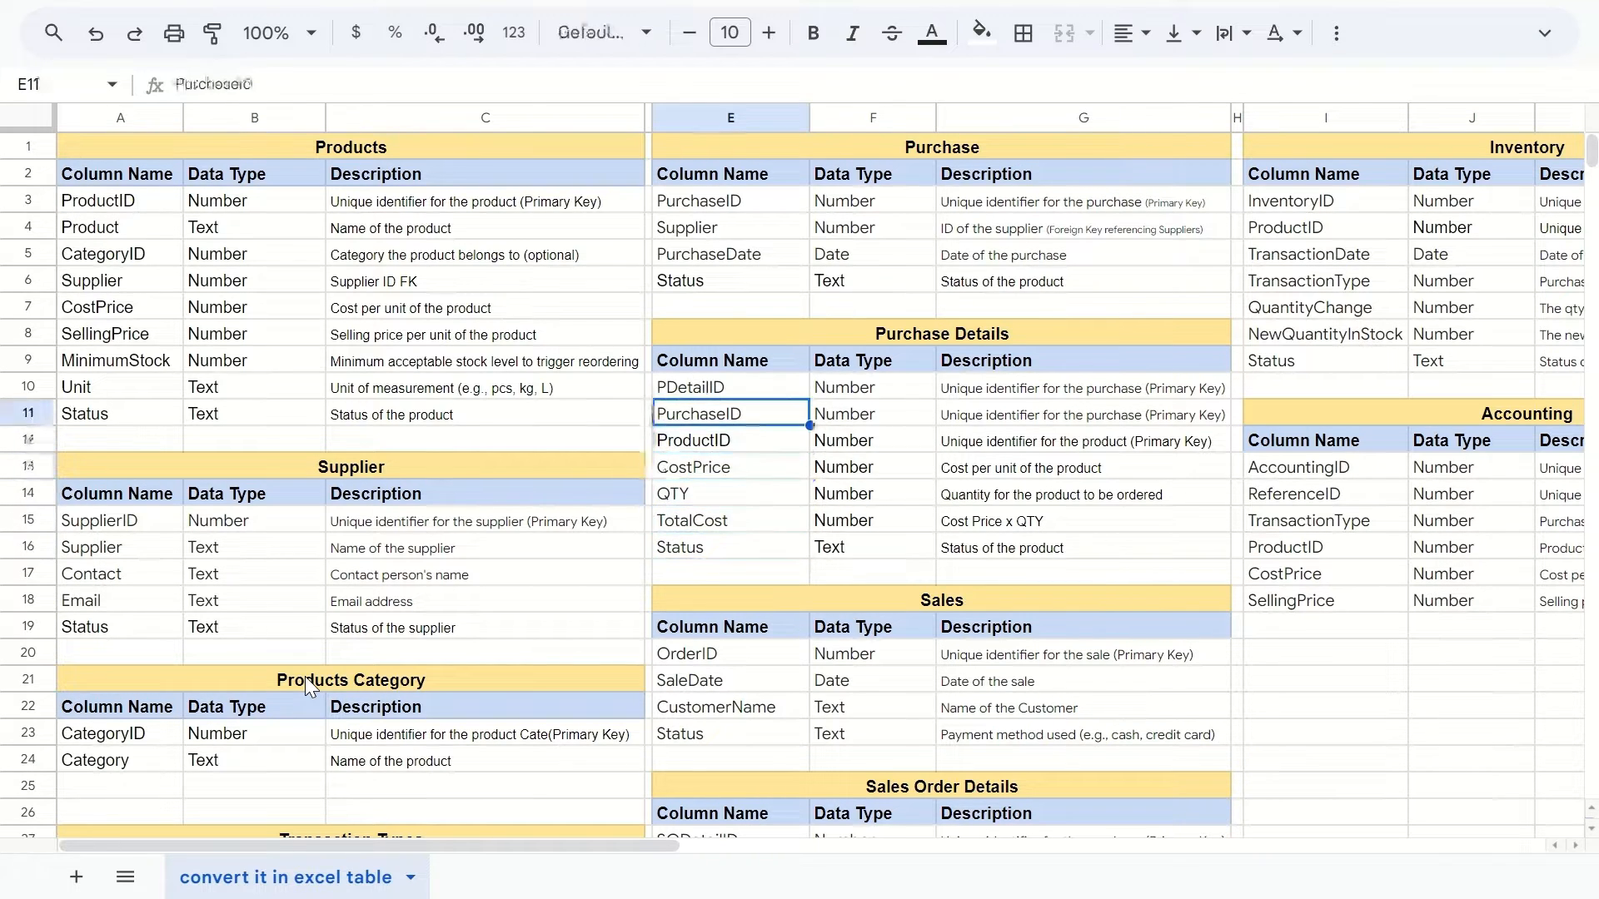
key("Down")
key("Down")
key("Down")
key("Down")
key("Down")
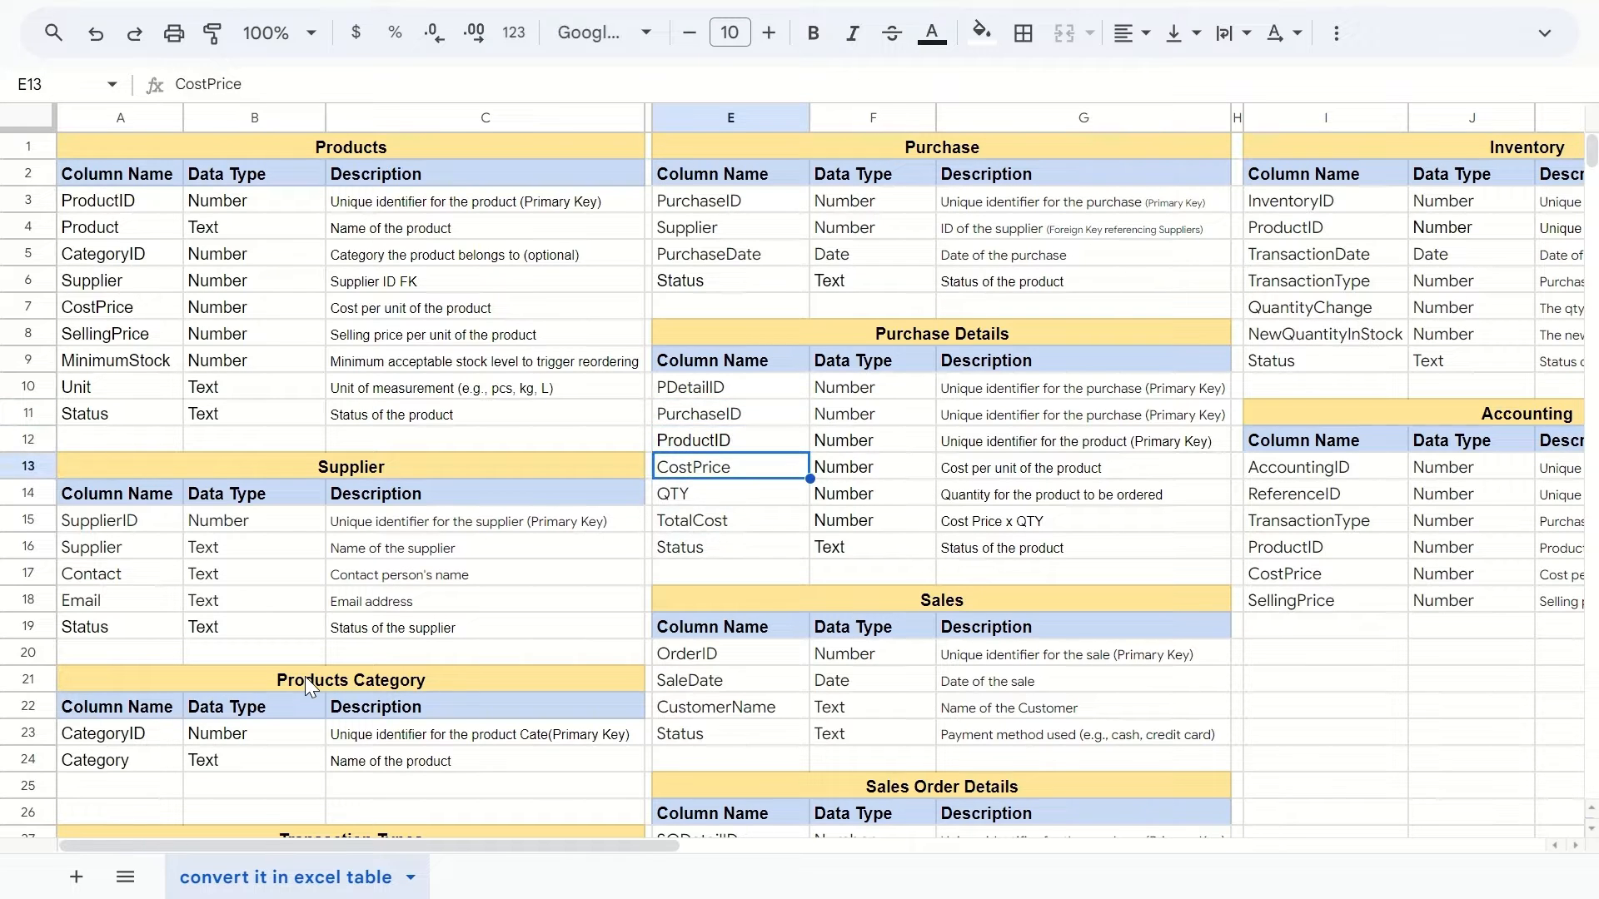
key("Down")
key("Down")
key("Down")
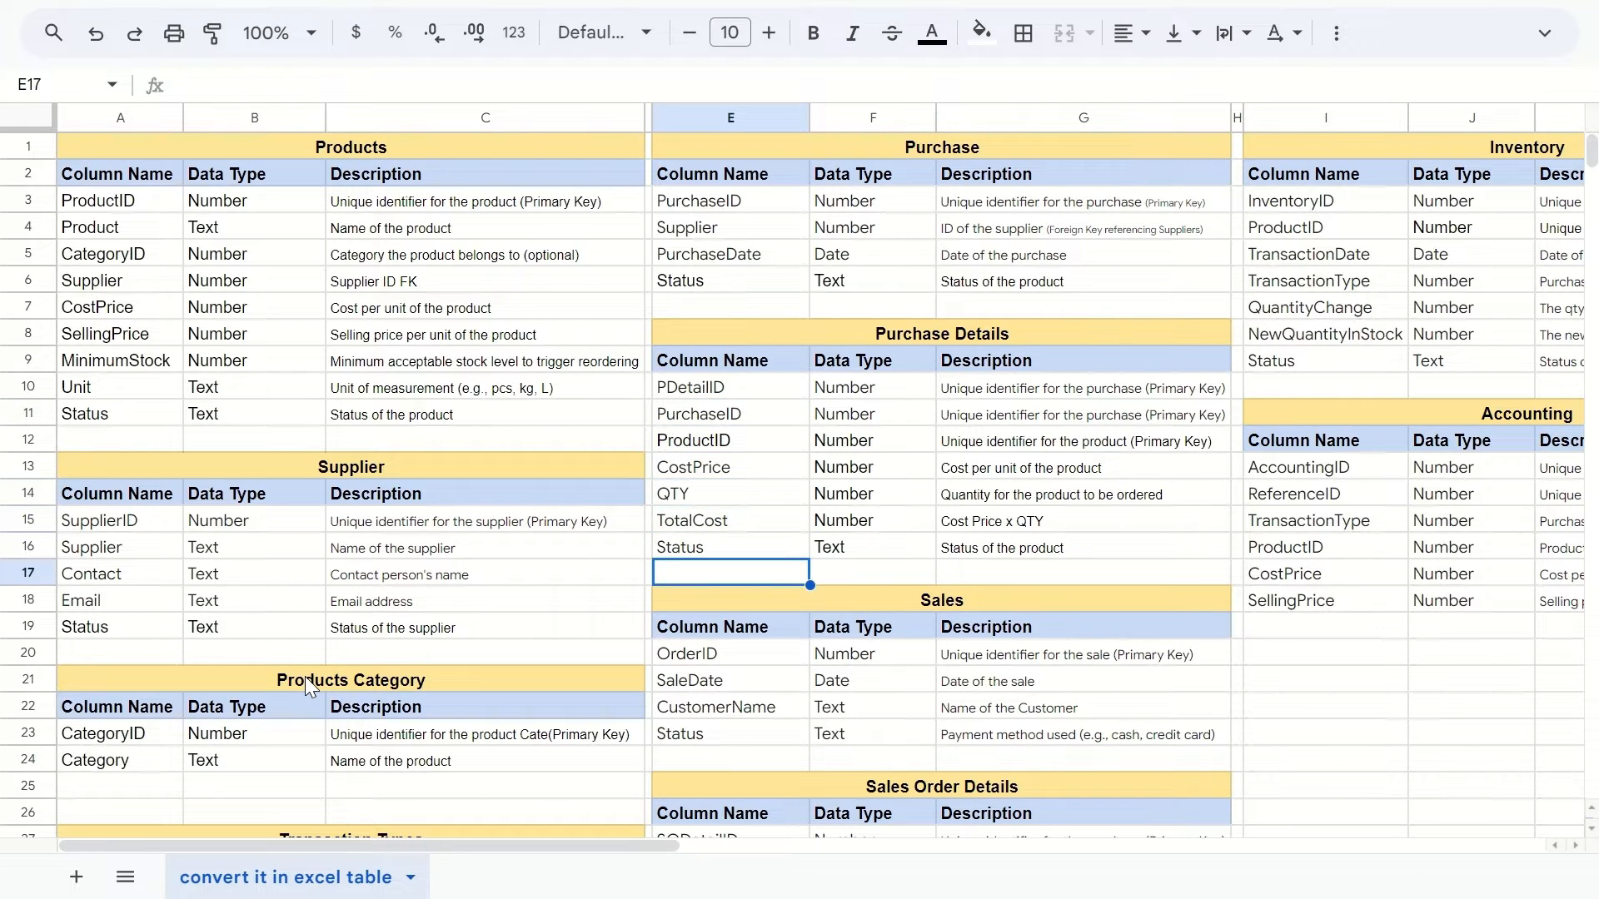
- Look over the Sales and Sales Order Details tables in column E, and return to the Sales heading
key("Down")
key("Down")
key("Down")
key("Down")
key("Down")
key("Down")
key("Down")
key("Down")
key("Down")
key("Down")
key("Down")
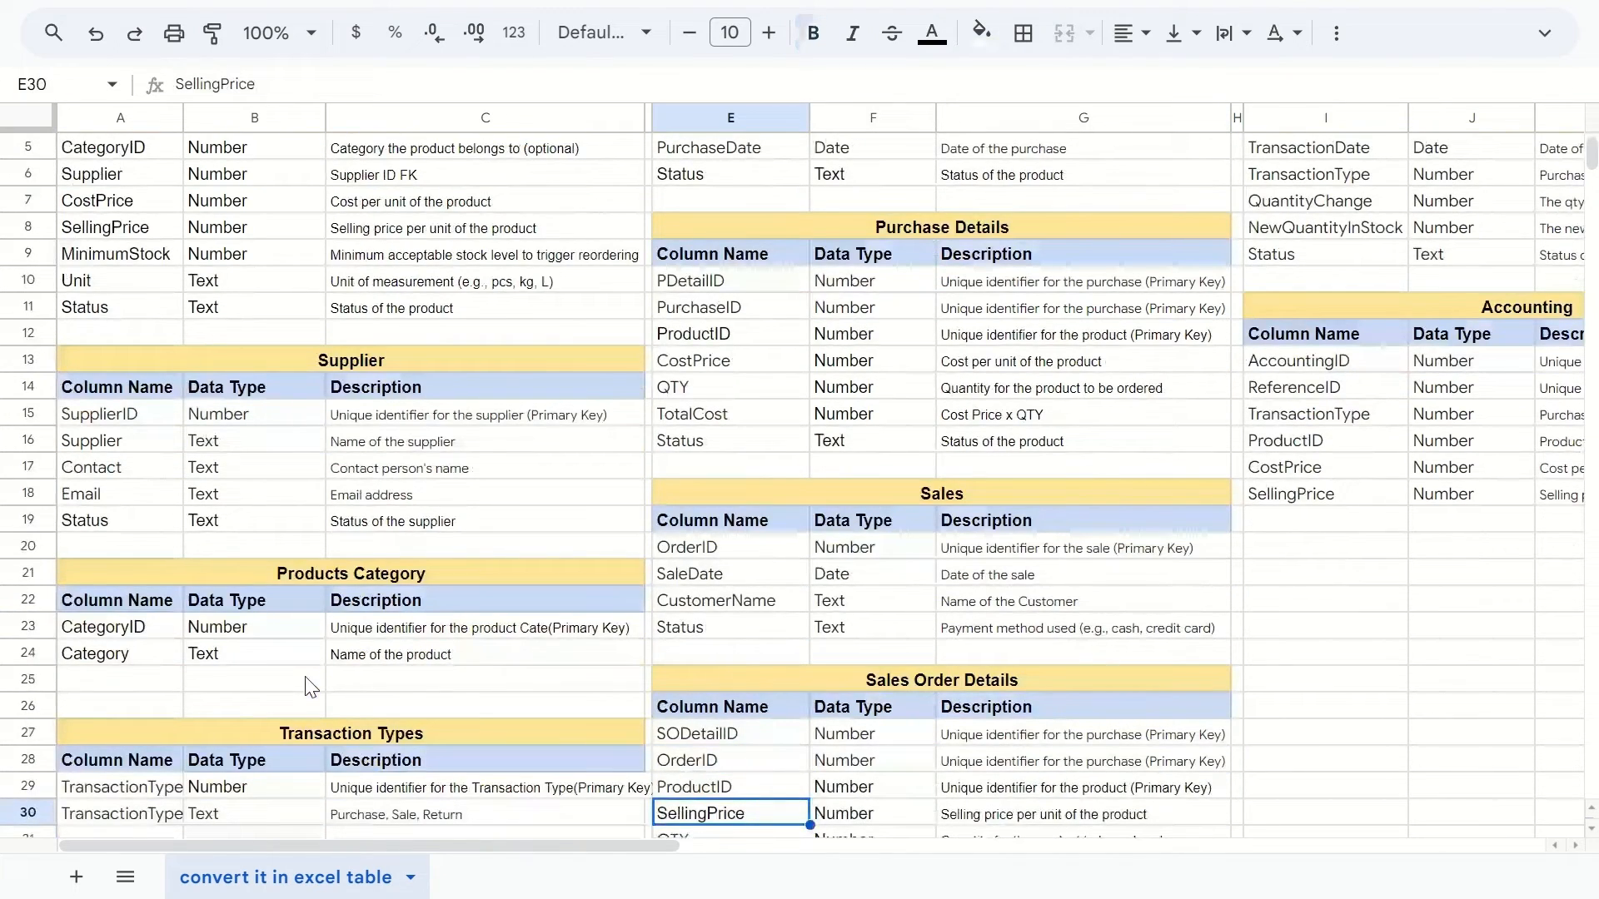
key("Down")
key("Down")
key("Down")
key("Up")
key("Up")
key("Up")
key("Up")
key("Up")
key("Up")
key("Up")
key("Up")
key("Up")
key("Up")
key("Up")
key("Up")
key("Up")
key("Up")
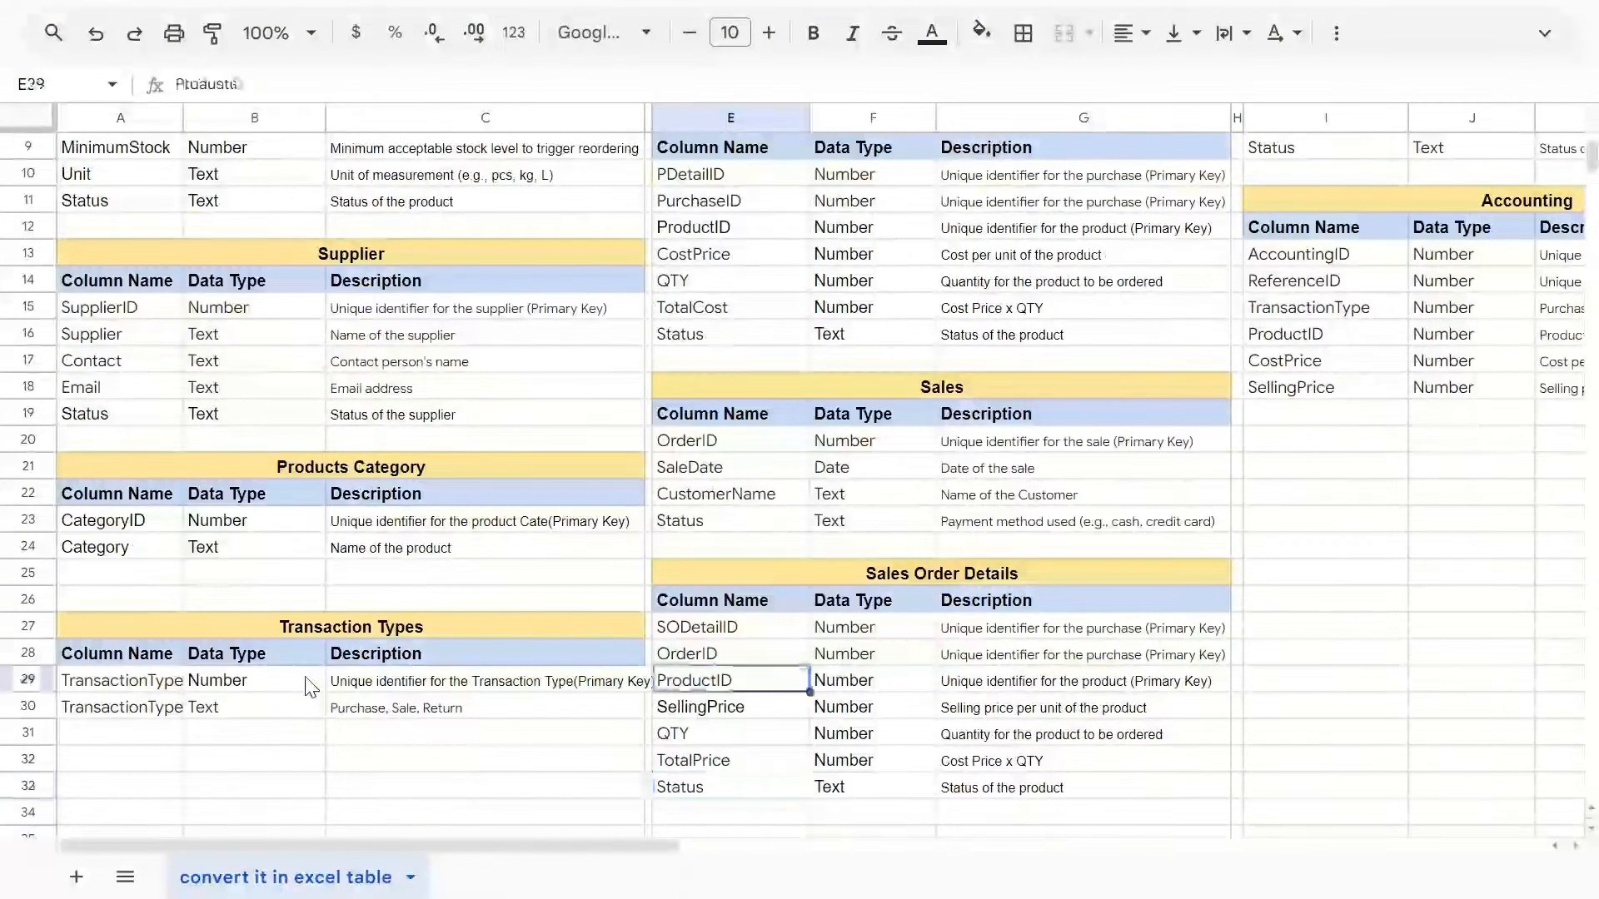
key("Up")
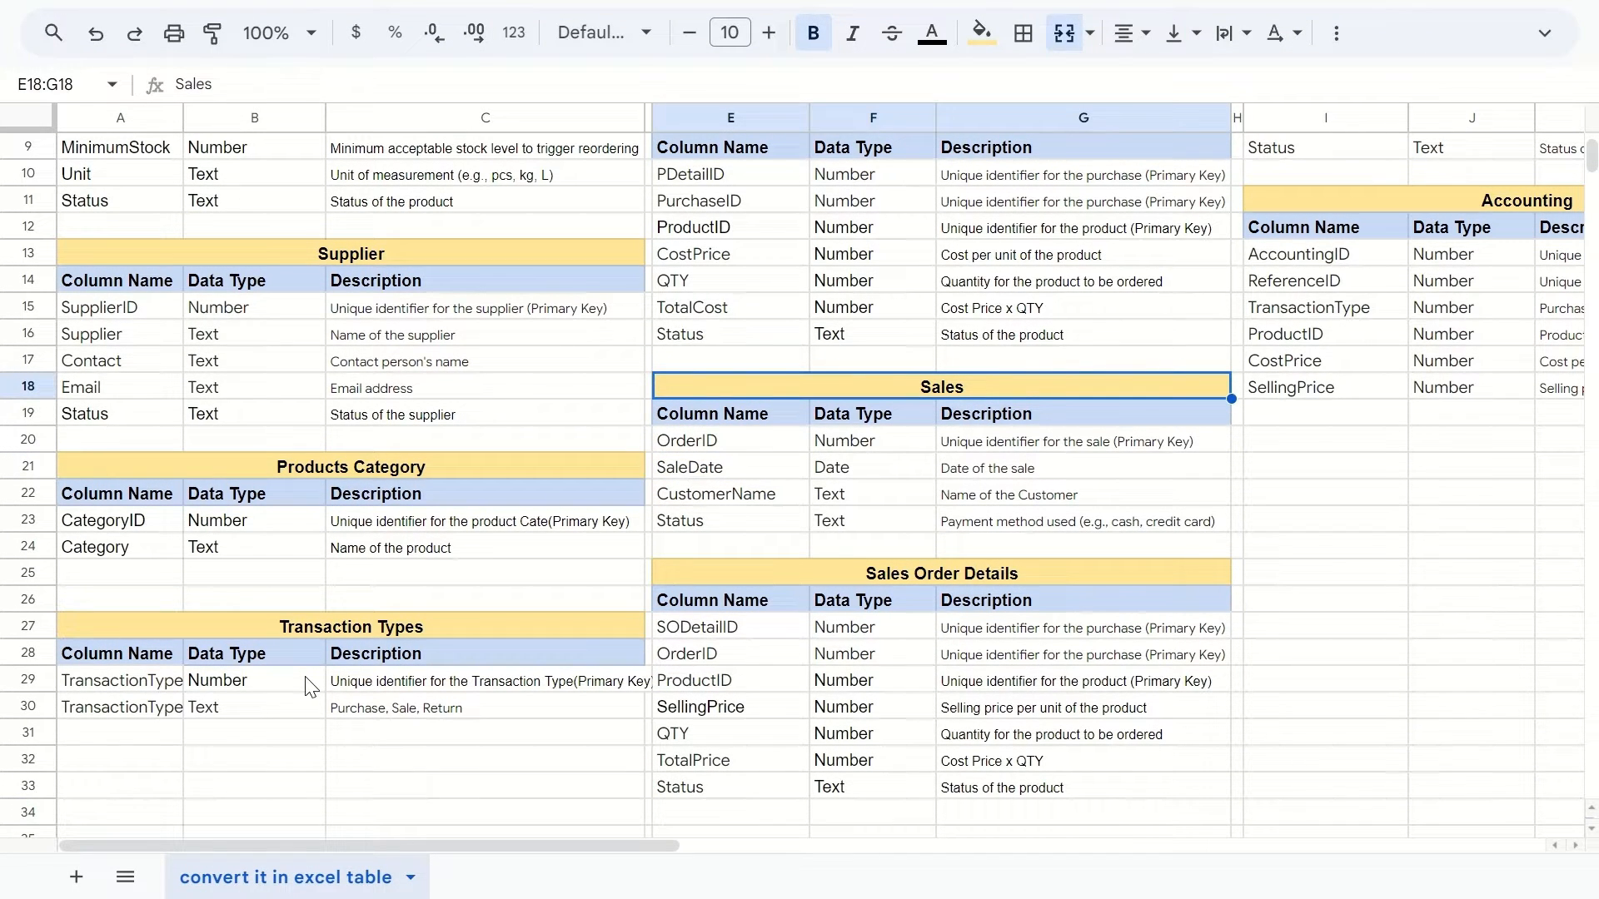
- Examine the Sales table's fields from OrderID to Status, ending at the Sales Order Details heading
key("Down")
key("Down")
key("Down")
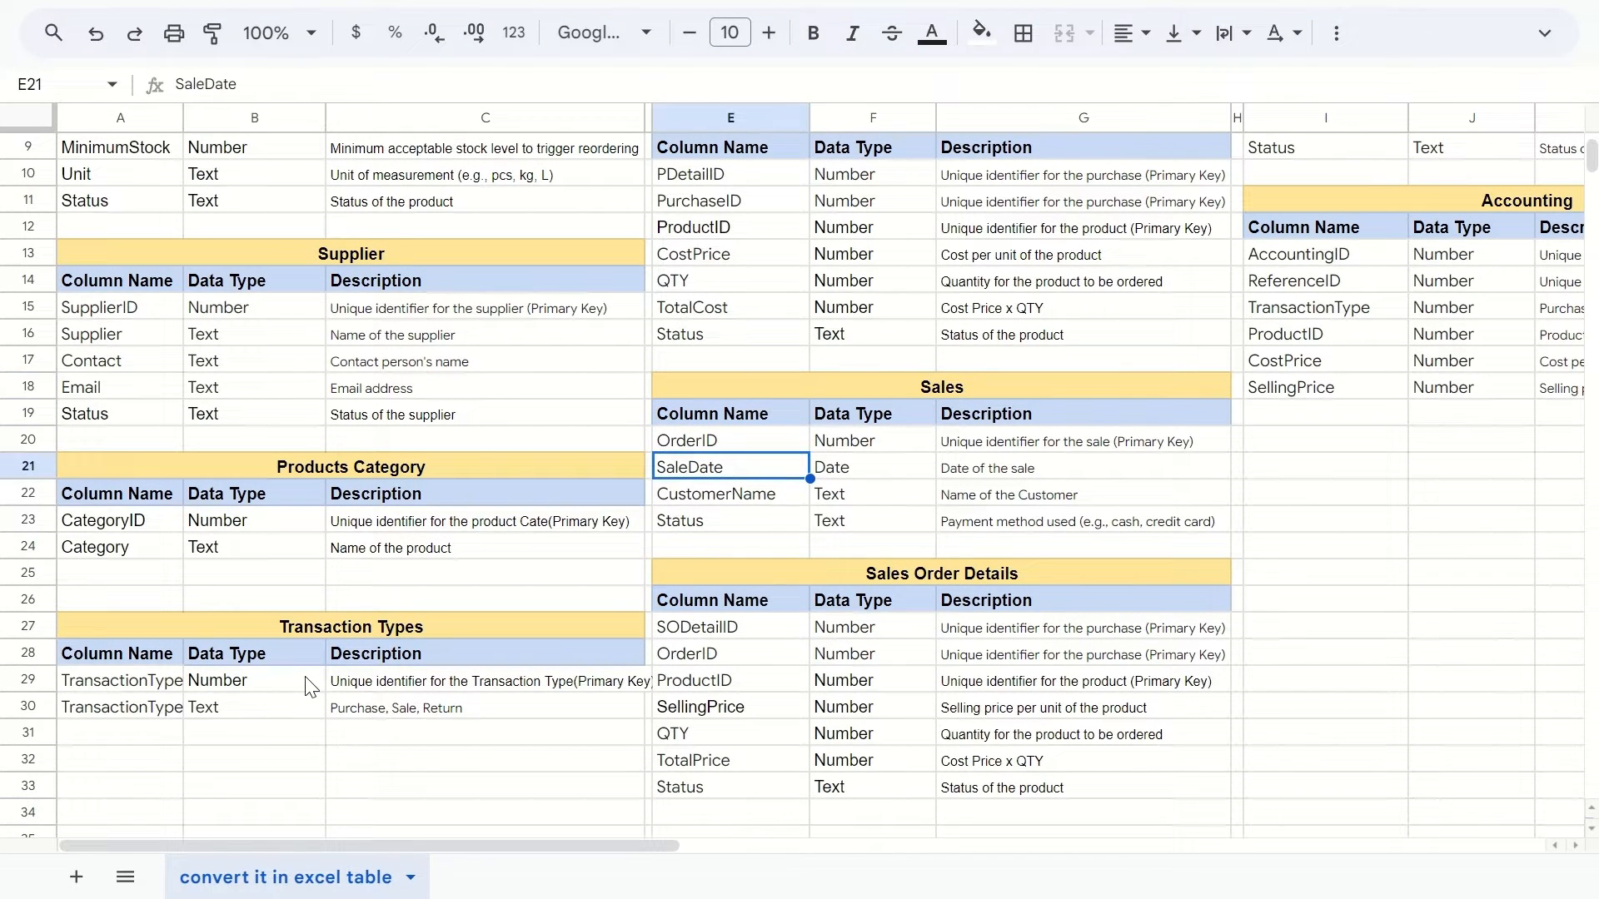
key("Down")
key("Down")
key("Down")
key("Down")
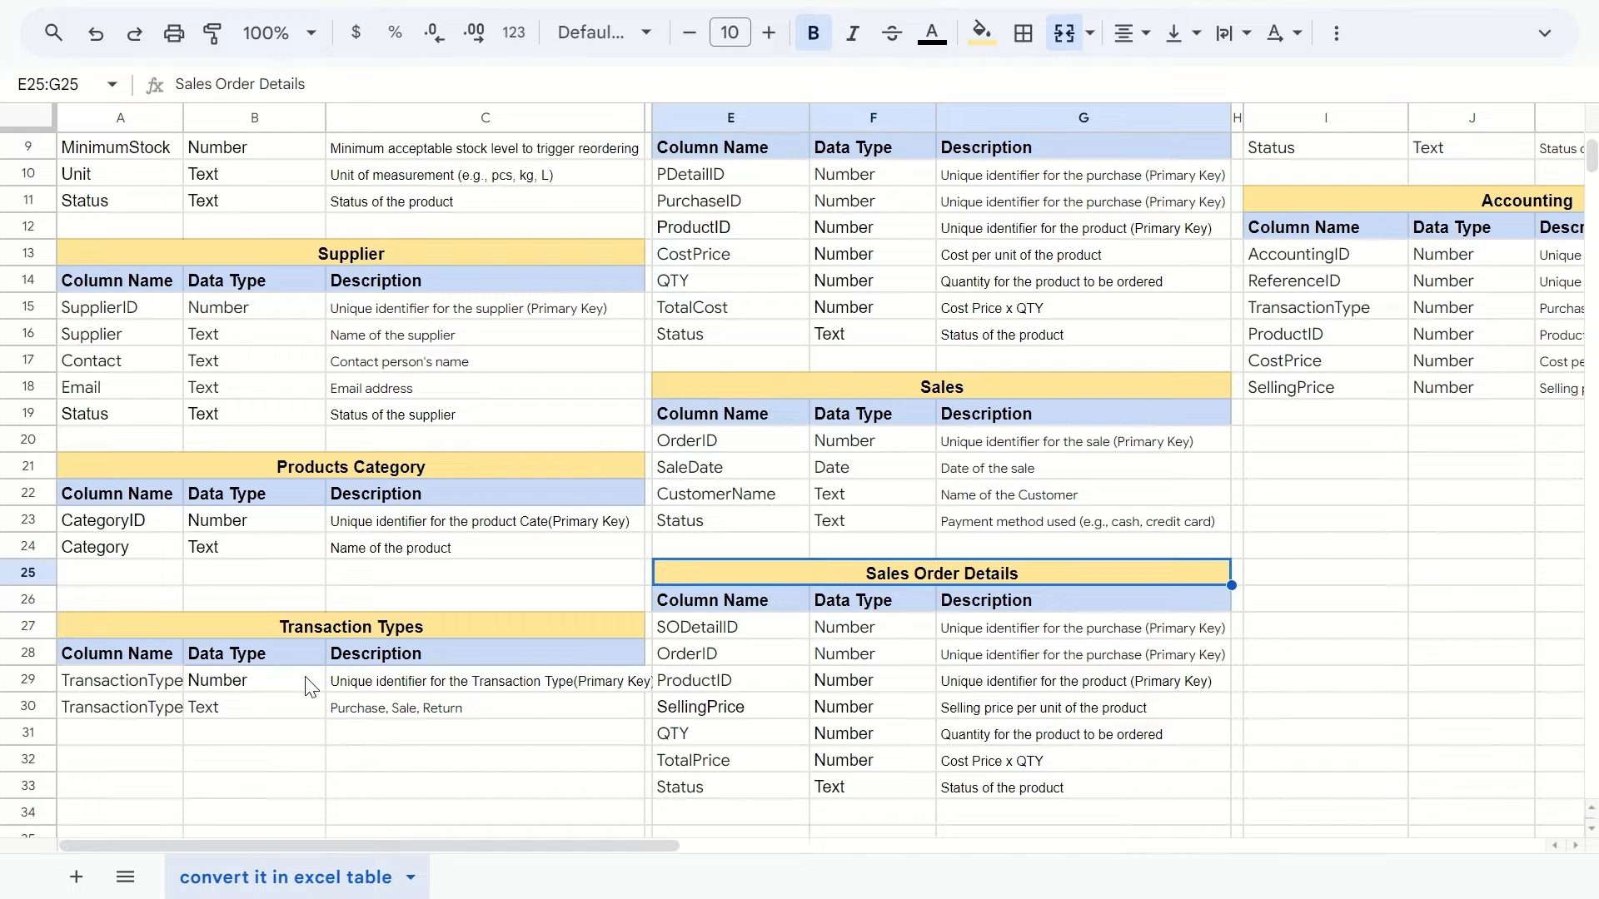
- Examine the first Sales Order Details fields and trace OrderID back to the Sales table
key("Down")
key("Down")
key("Down")
key("Down")
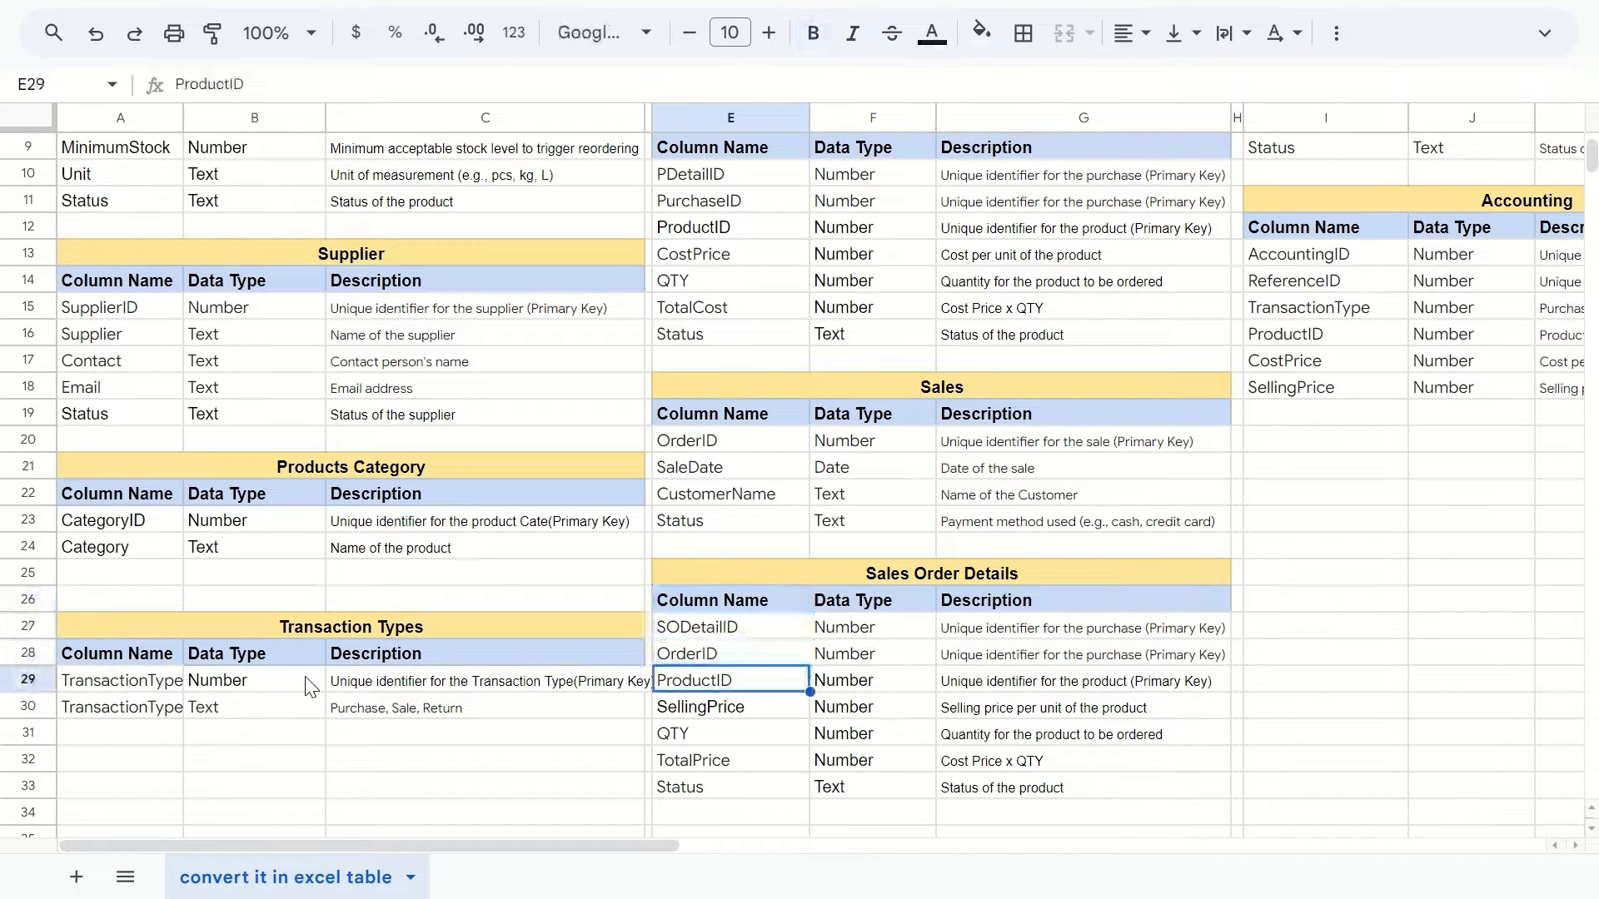
key("Up")
key("Up")
key("Up")
key("Up")
key("Up")
key("Up")
key("Up")
key("Up")
key("Up")
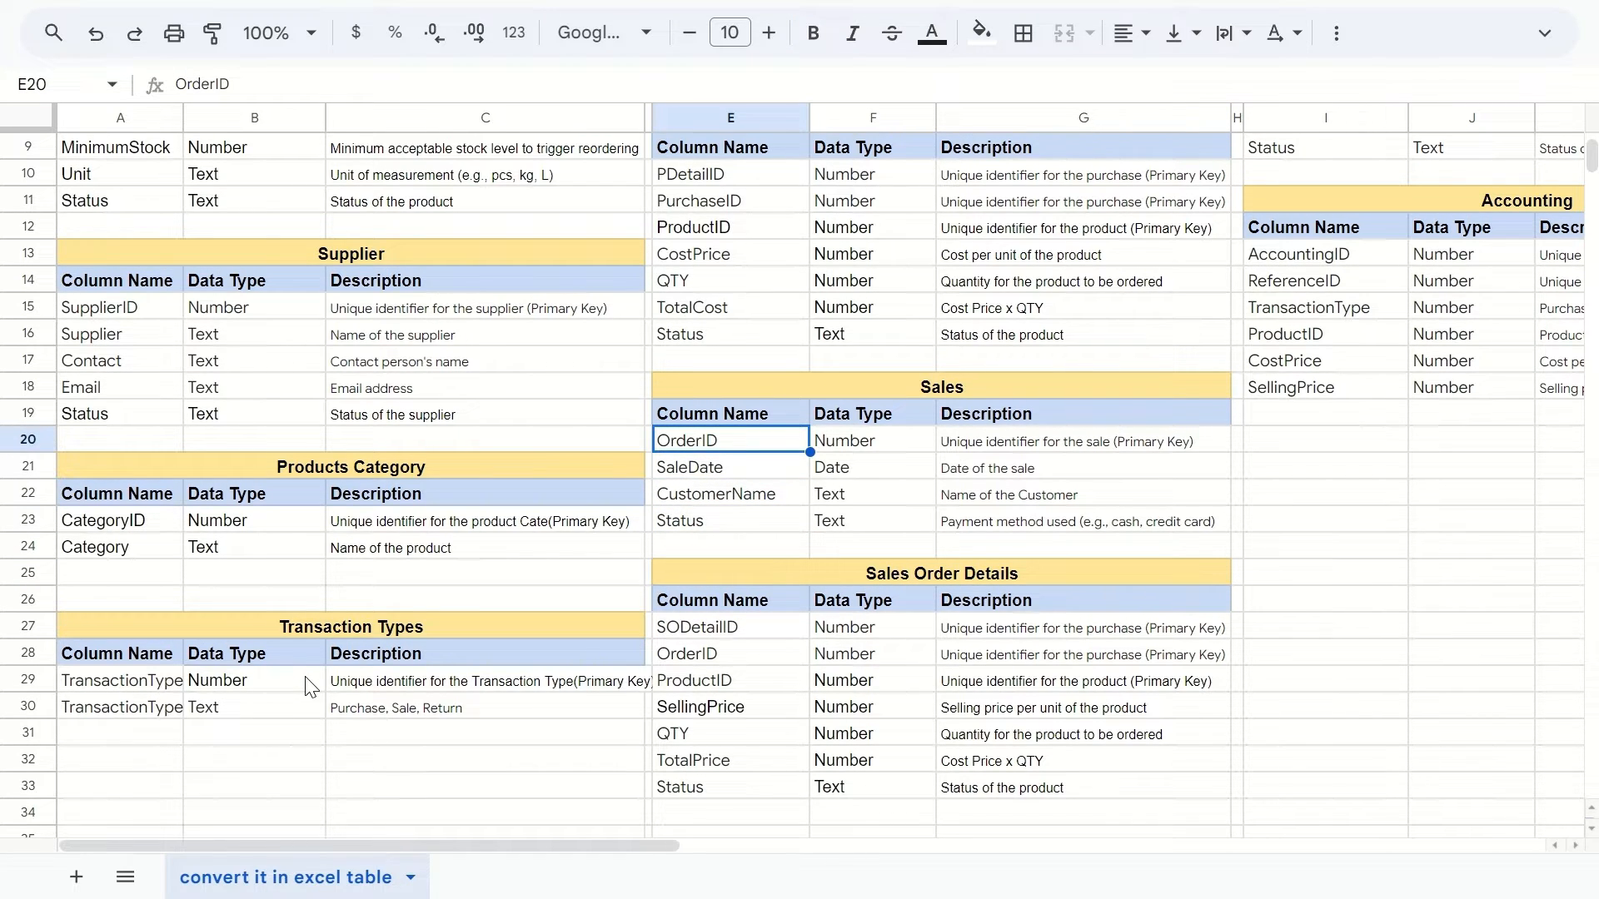
- Examine the Inventory table in columns I to K, covering InventoryID, ProductID and TransactionDate
scroll(310, 687, "right", 5)
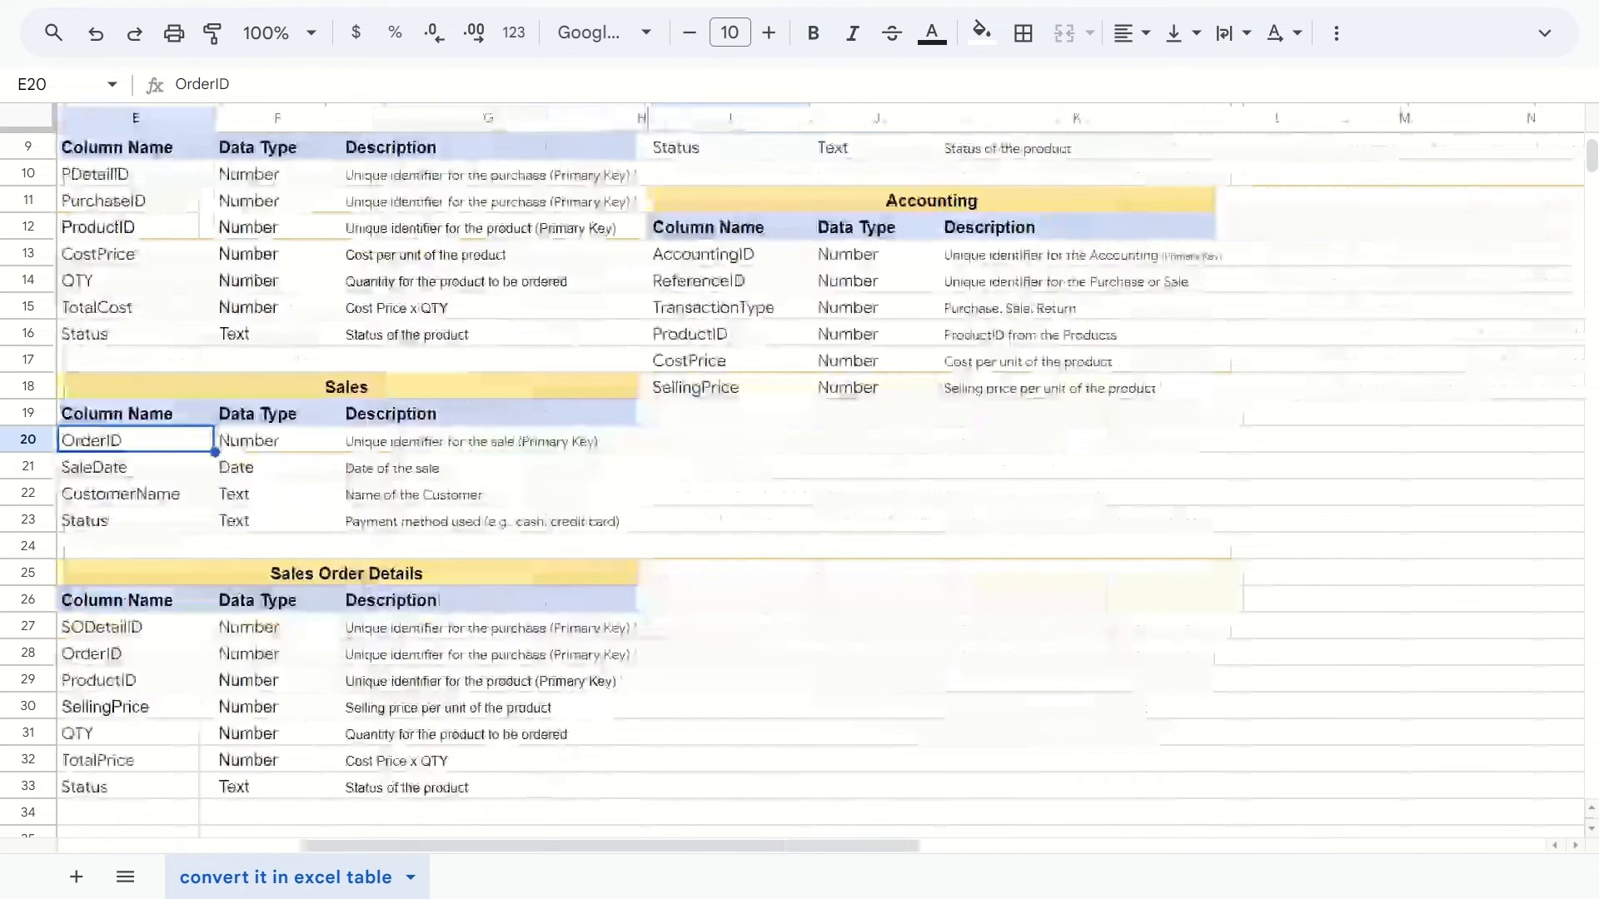
scroll(310, 687, "up", 2)
scroll(624, 484, "up", 2)
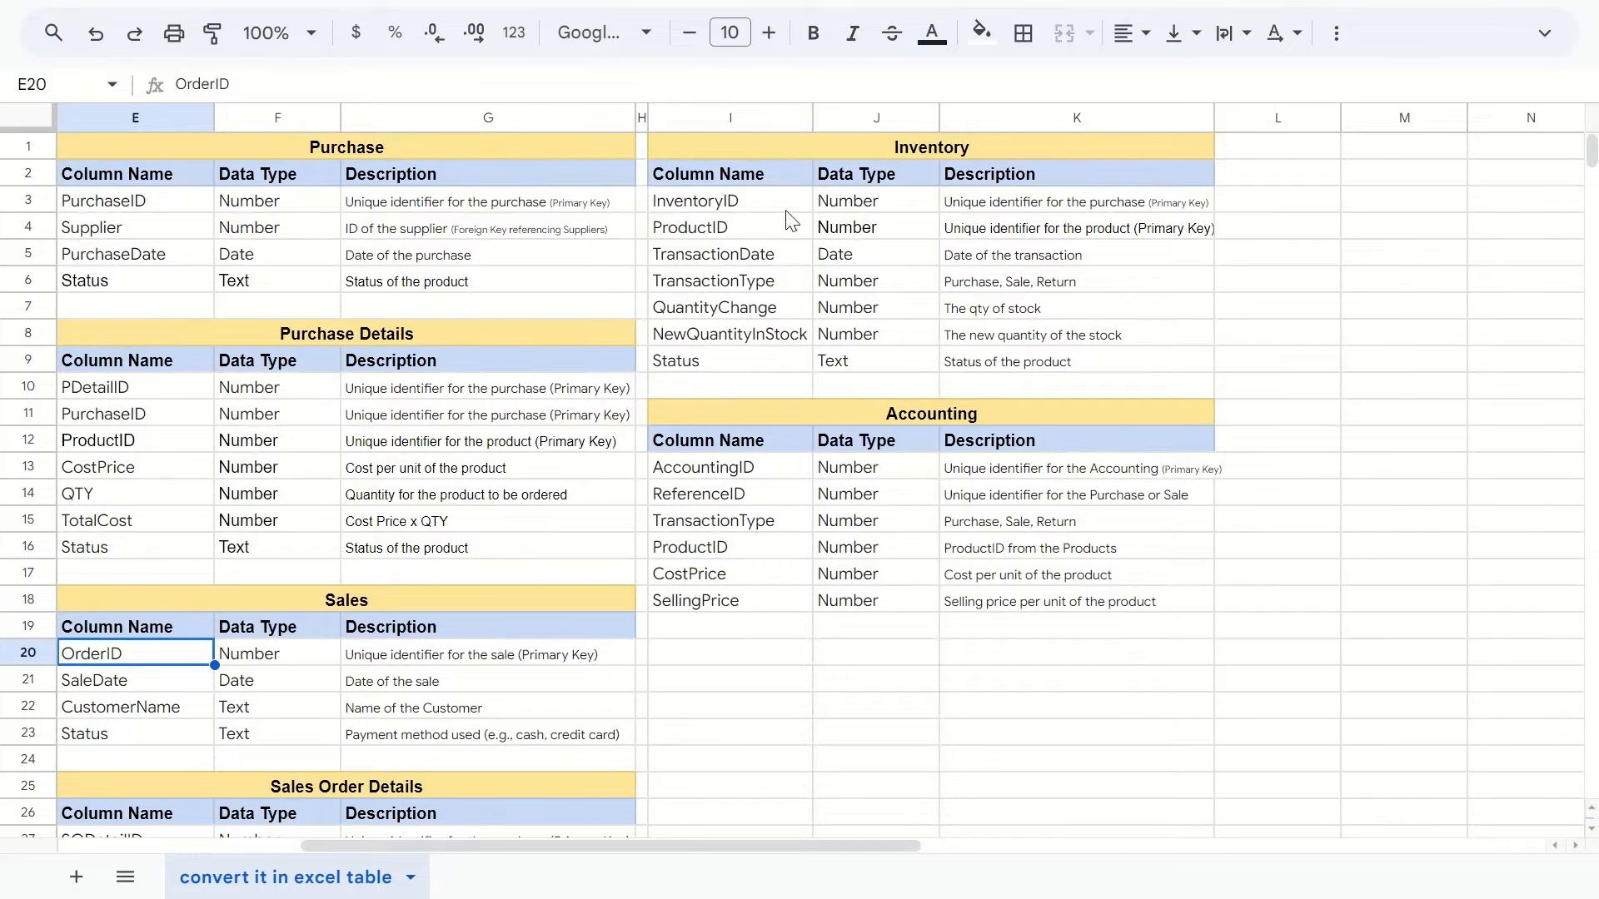
left_click(894, 143)
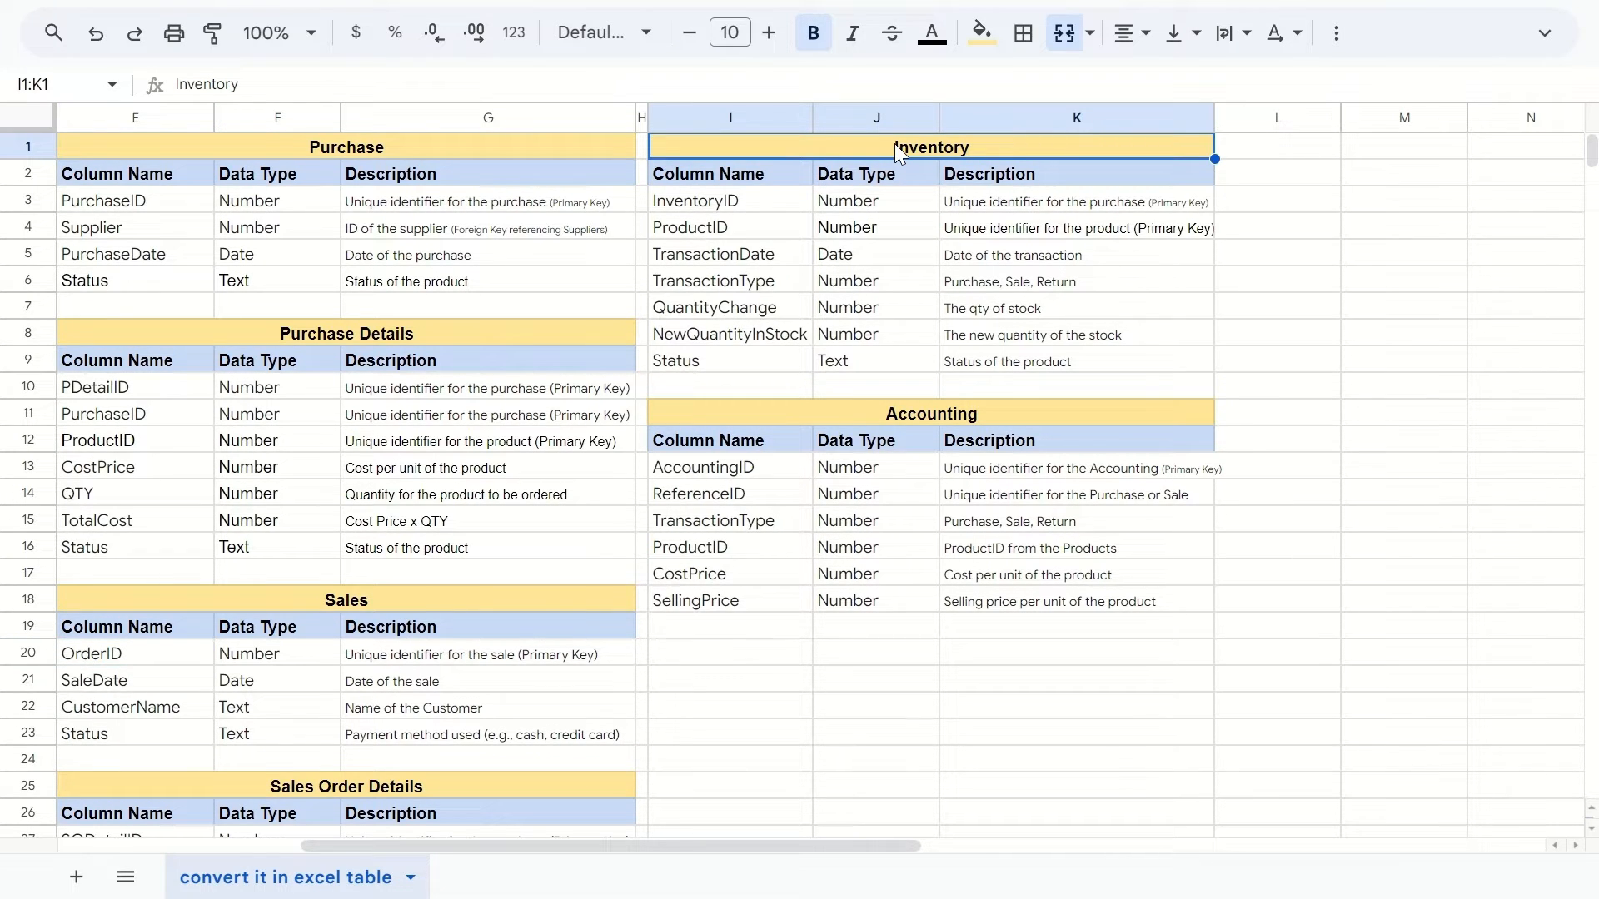
key("Down")
key("Down")
key("Down")
key("Down")
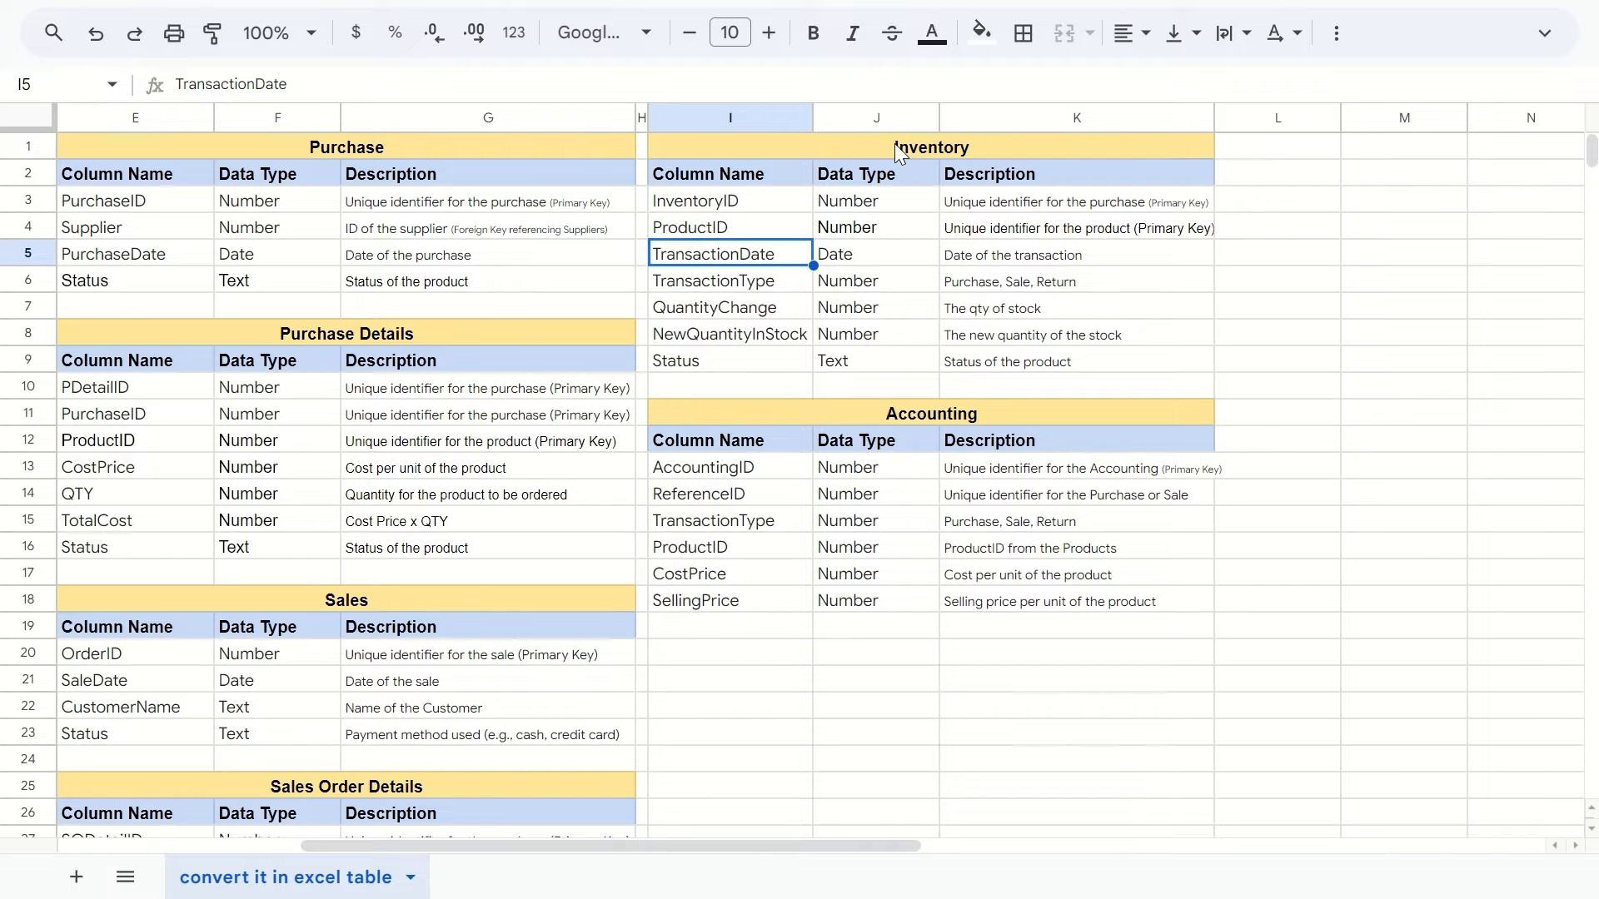
key("Up")
key("Up")
key("Up")
key("Up")
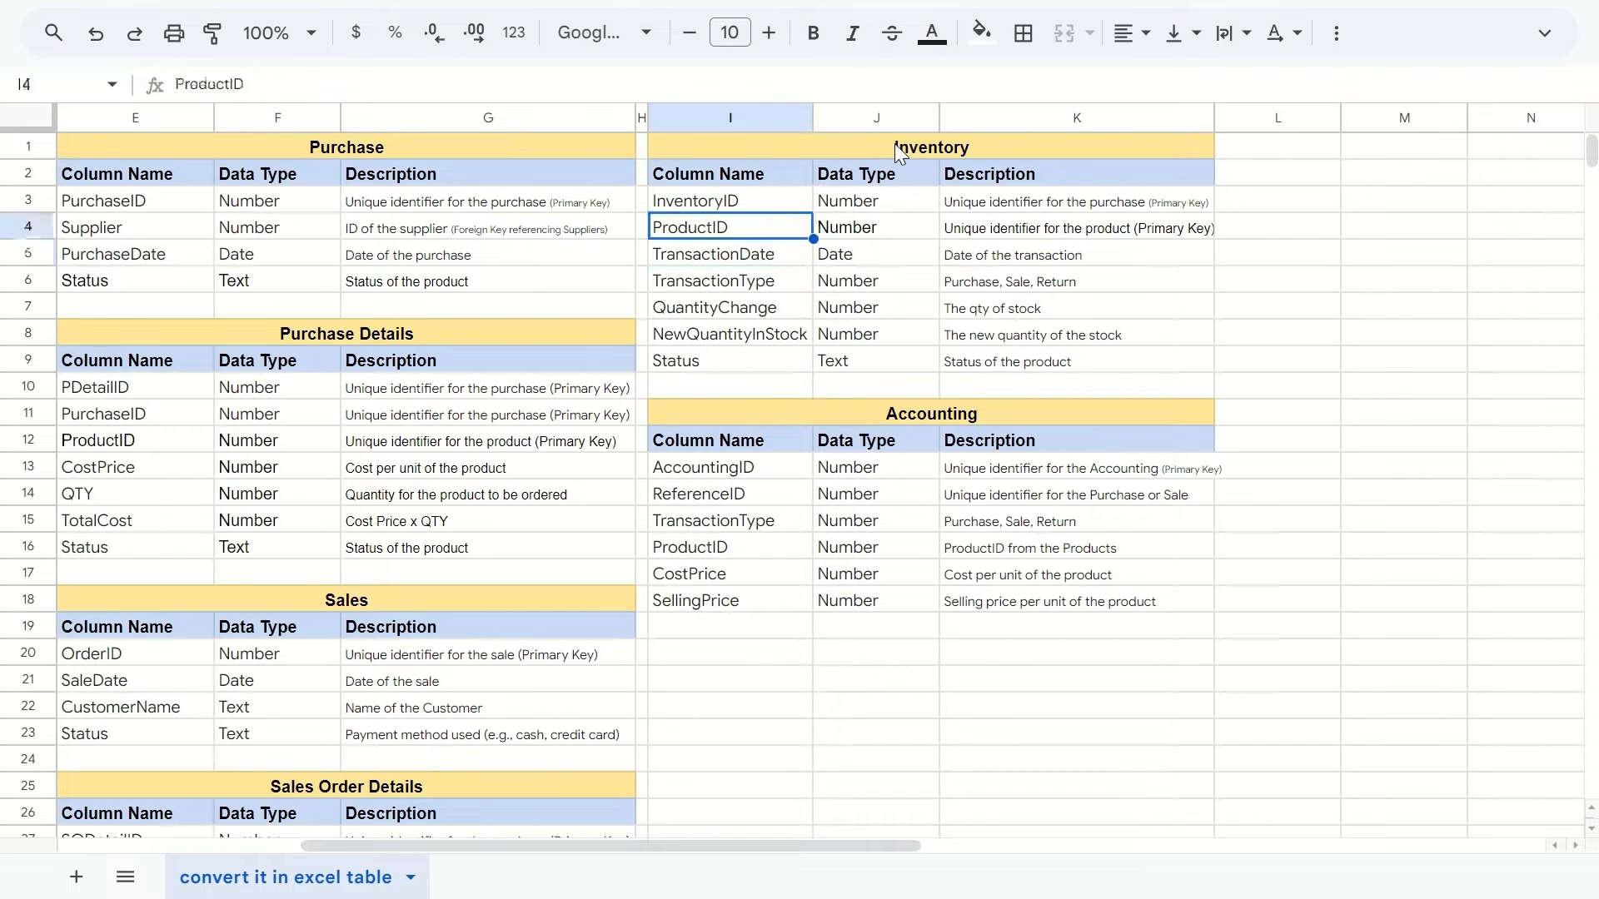
- Examine how the Inventory table's TransactionType, QuantityChange and NewQuantityInStock fields relate to ProductID
key("Down")
key("Down")
key("Down")
key("Down")
key("Down")
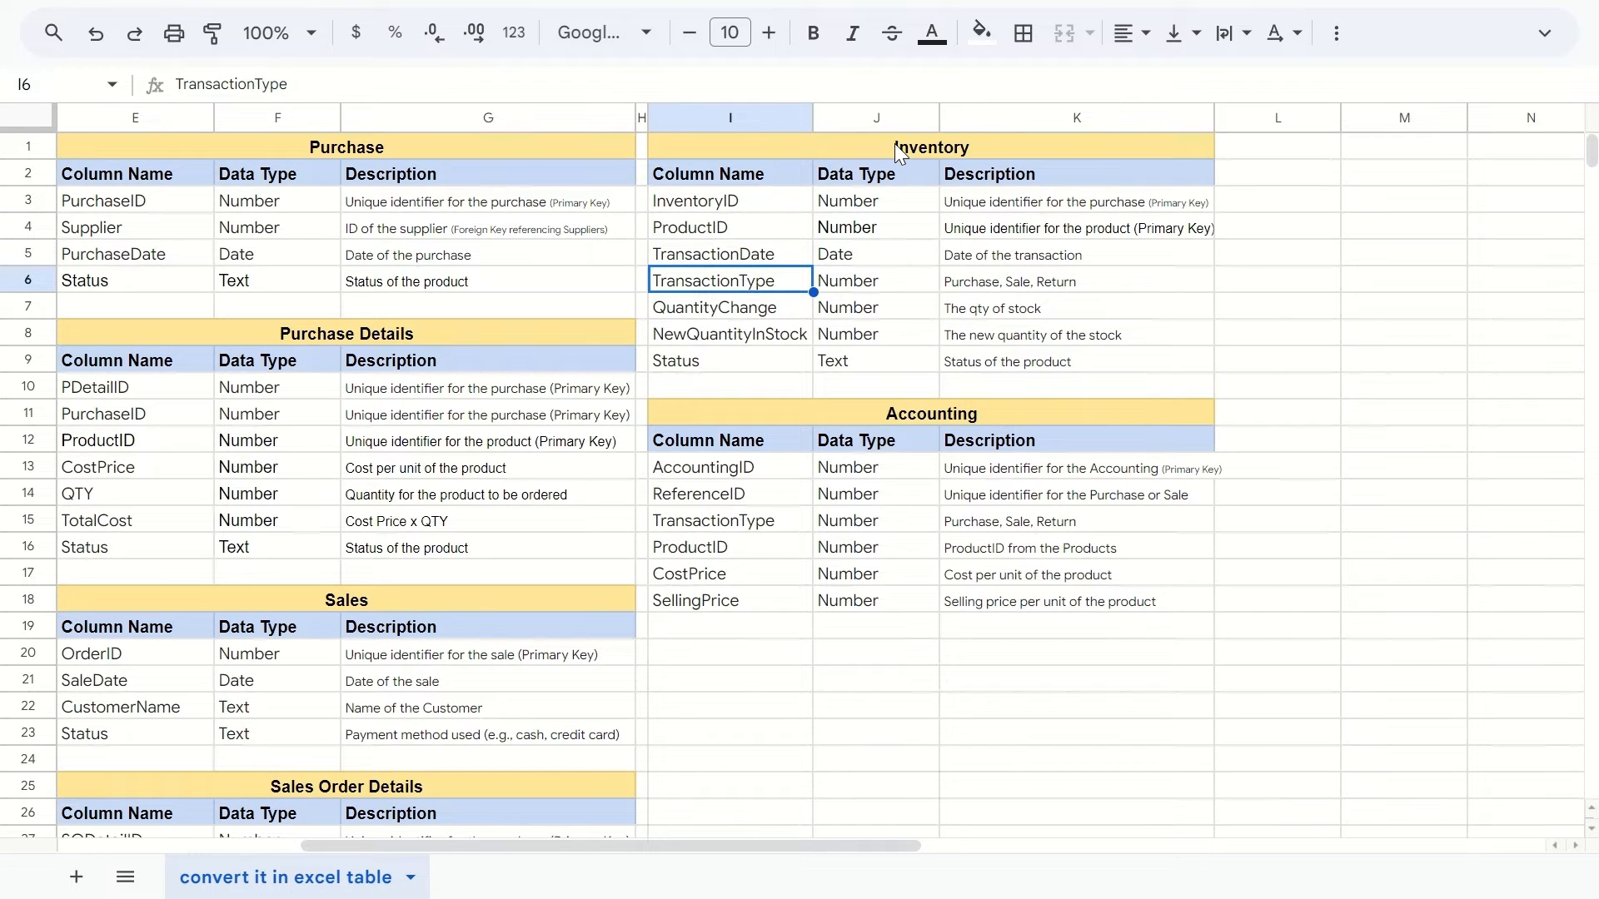
key("Down")
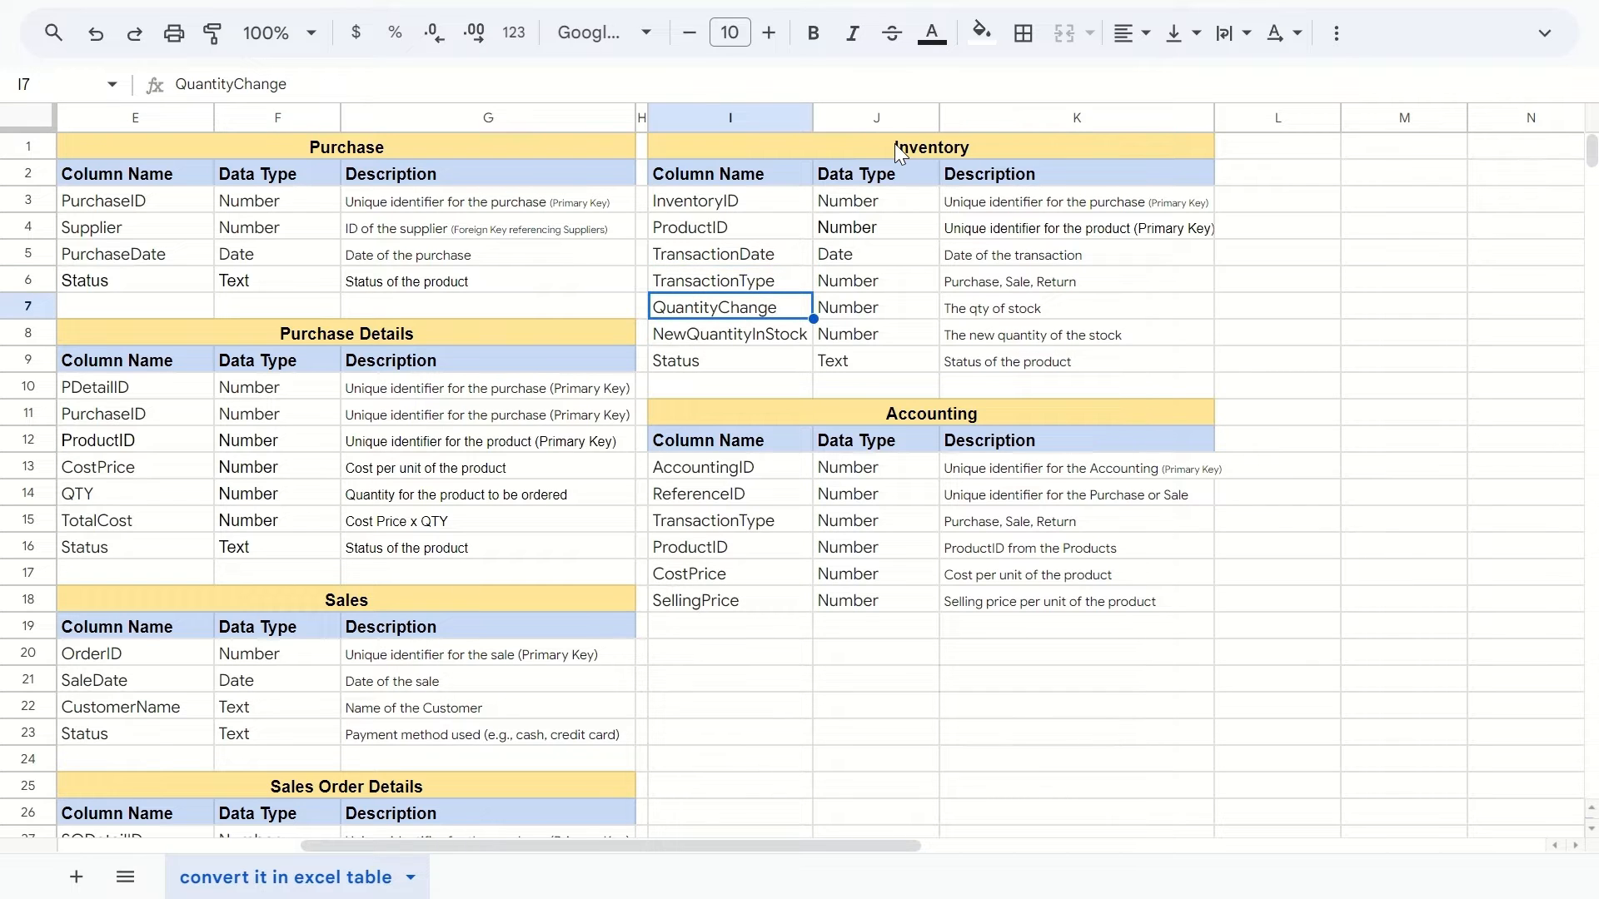
key("Up")
key("Up")
key("Up")
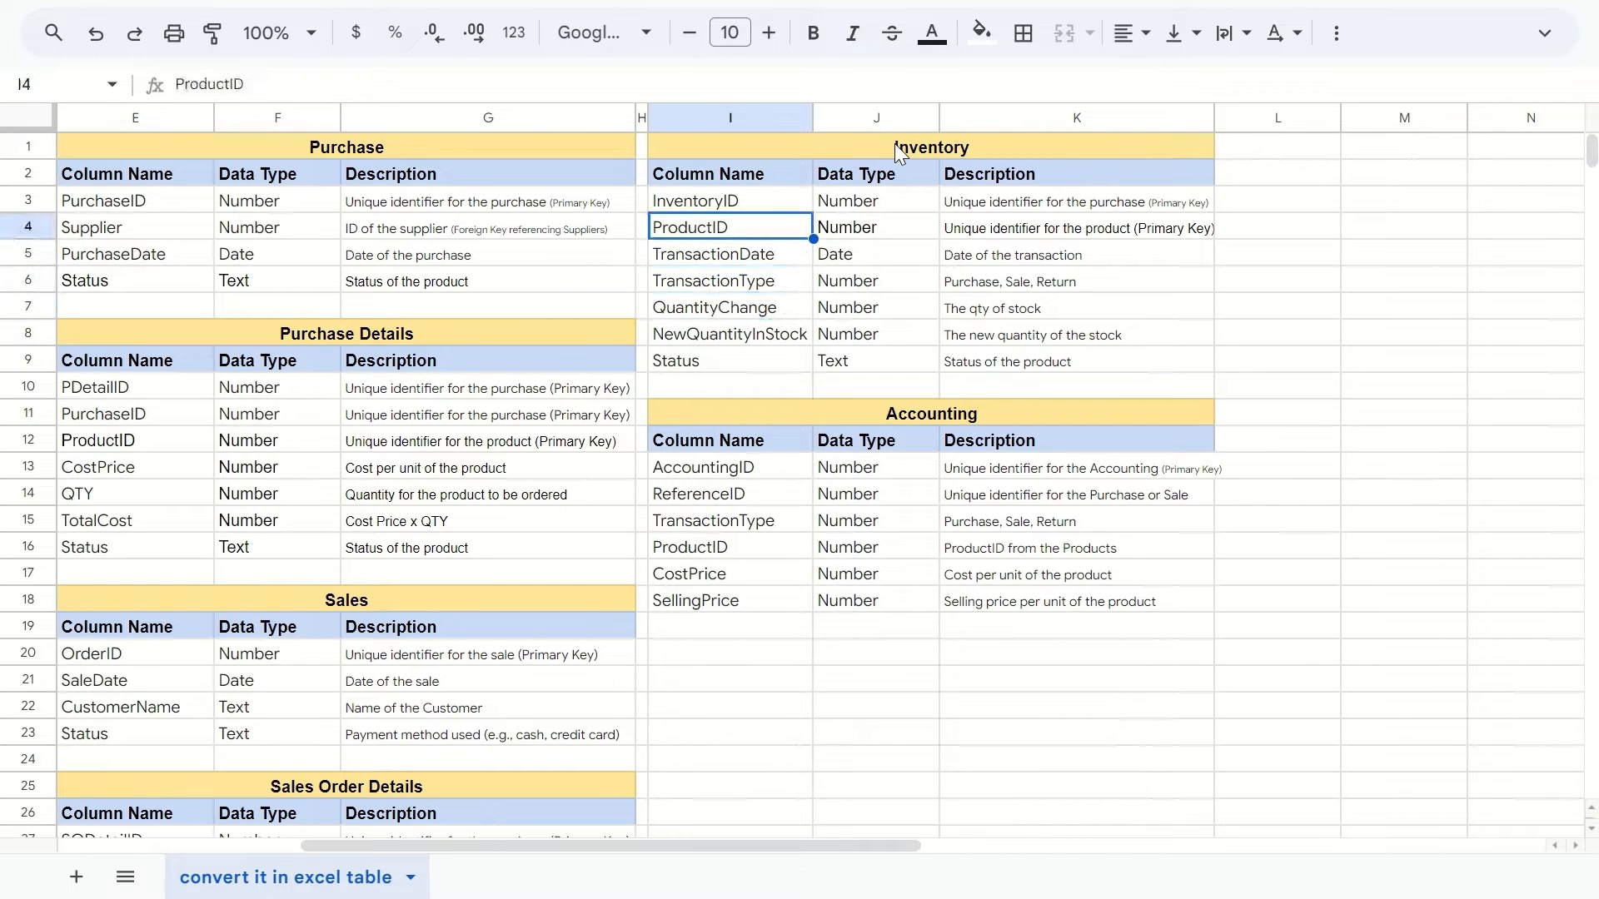
key("Down")
key("Down")
key("Down")
key("Down")
key("Up")
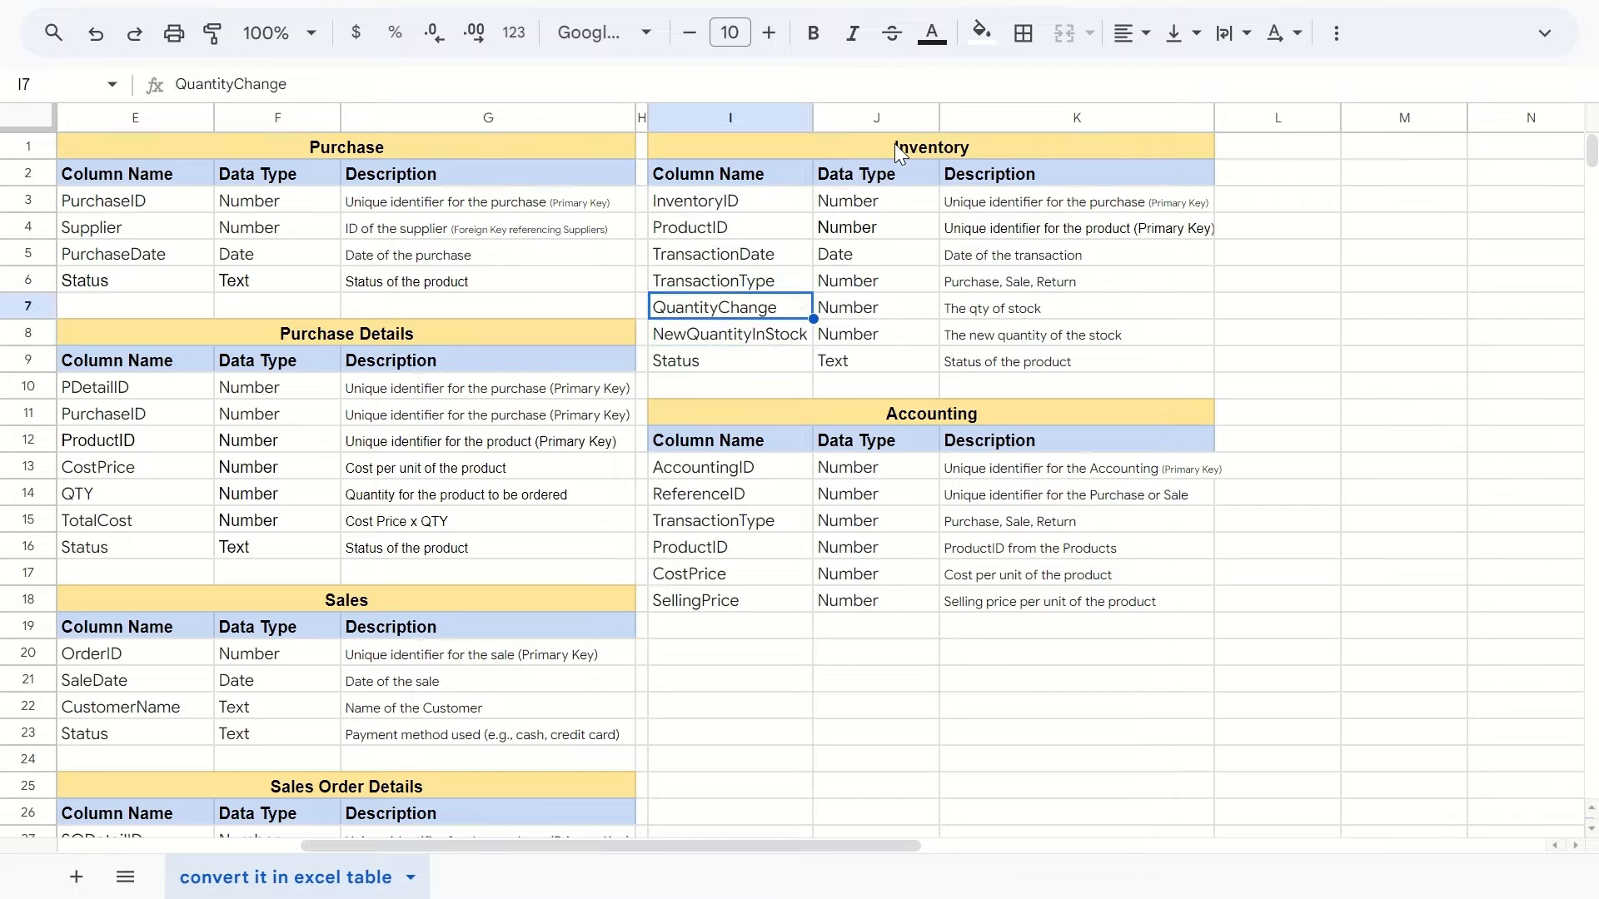
key("Down")
key("Up")
key("Down")
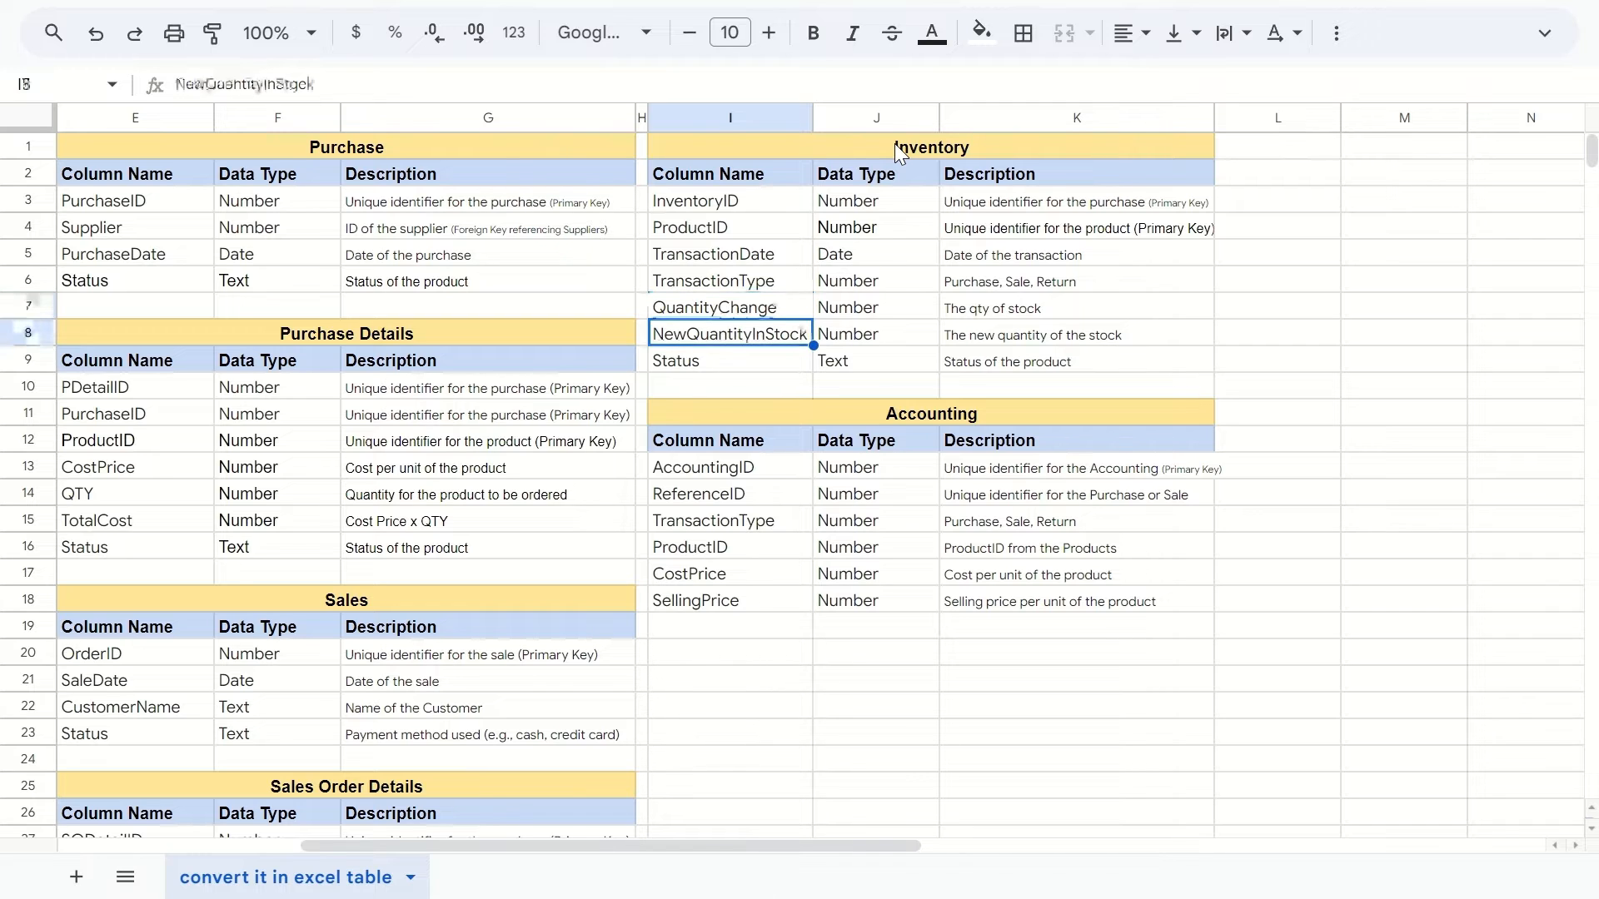
key("Up")
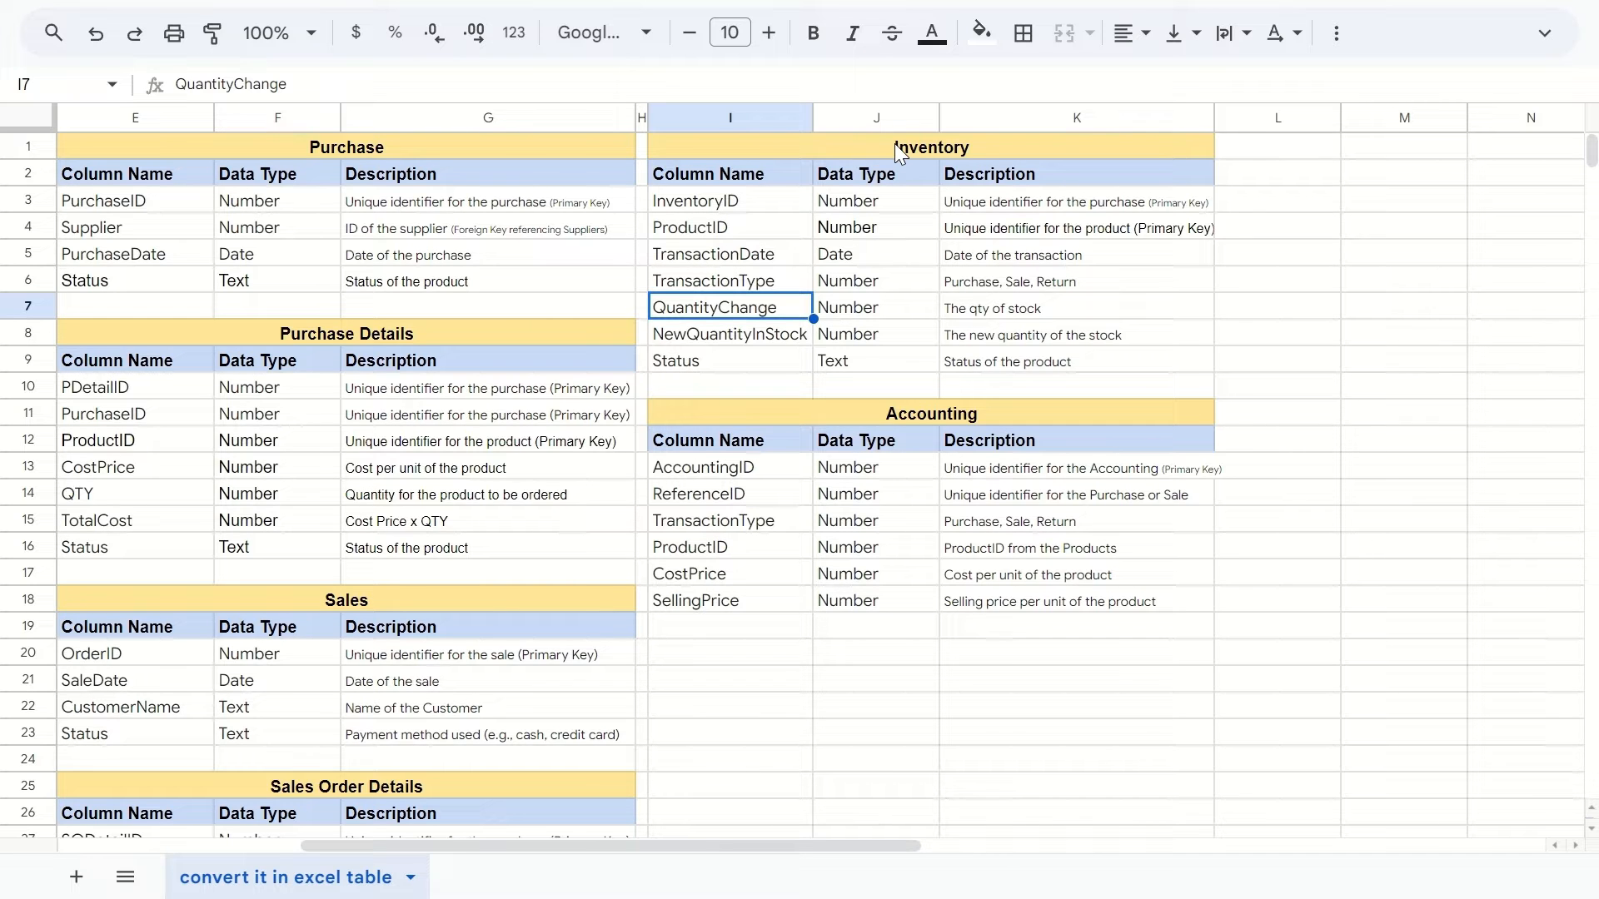
- Compare the Inventory table with the Products and Purchase tables by moving along row 7 from column B to column L
key("Left")
key("Left")
key("Left")
key("Left")
key("Left")
key("Left")
key("Left")
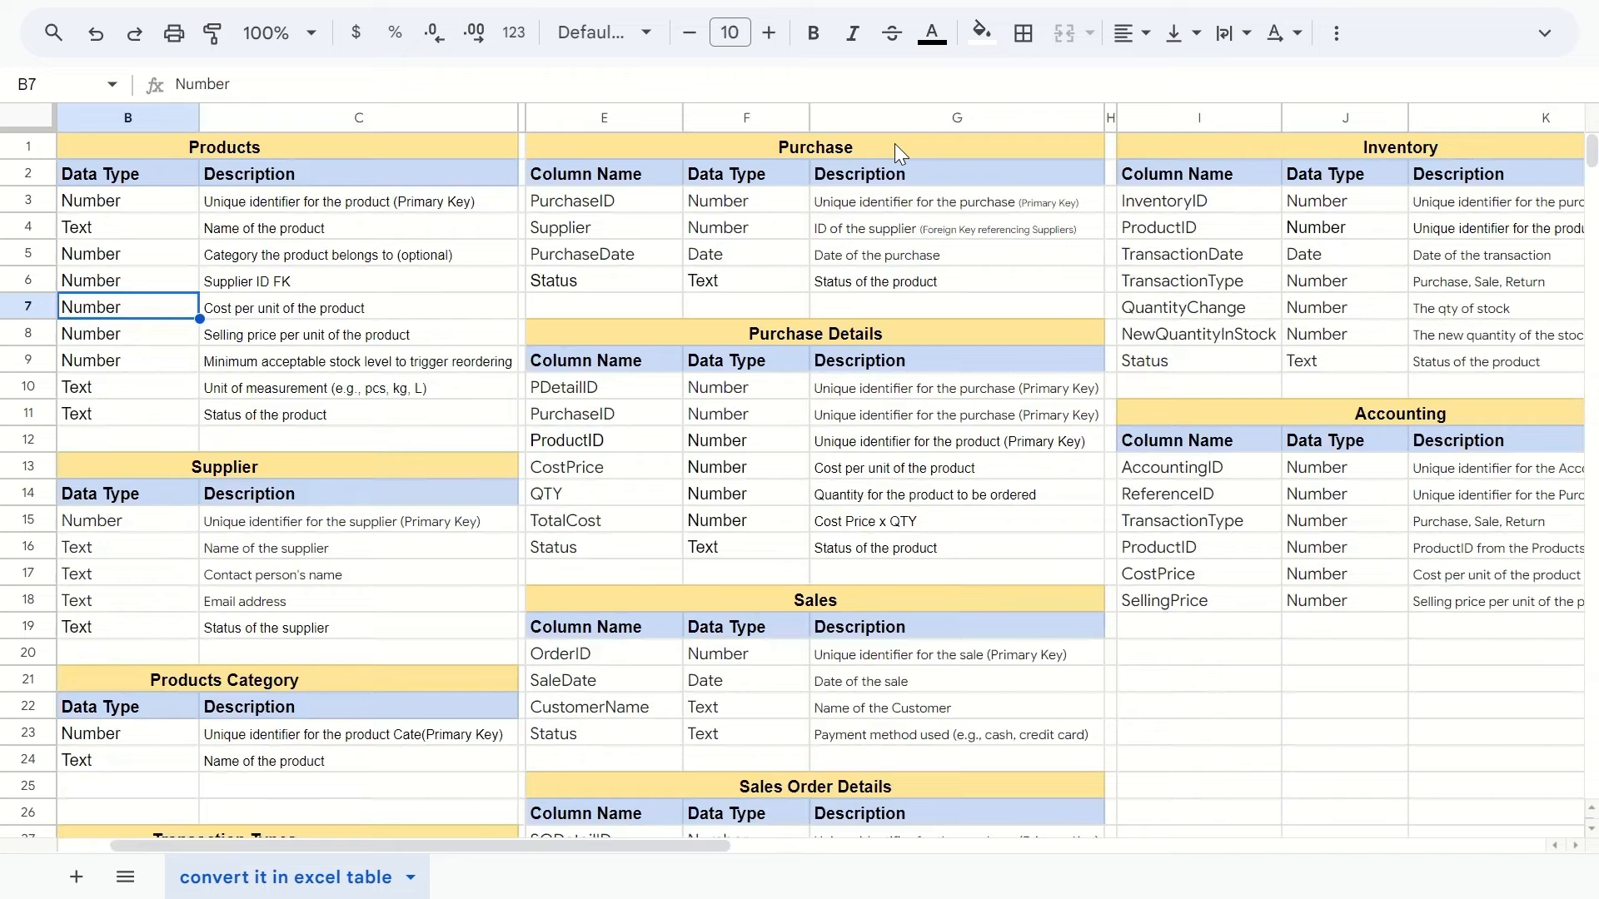
key("Right")
key("Right")
key("Right")
key("Right")
key("Right")
key("Right")
key("Right")
key("Right")
key("Right")
key("Right")
key("Right")
key("Right")
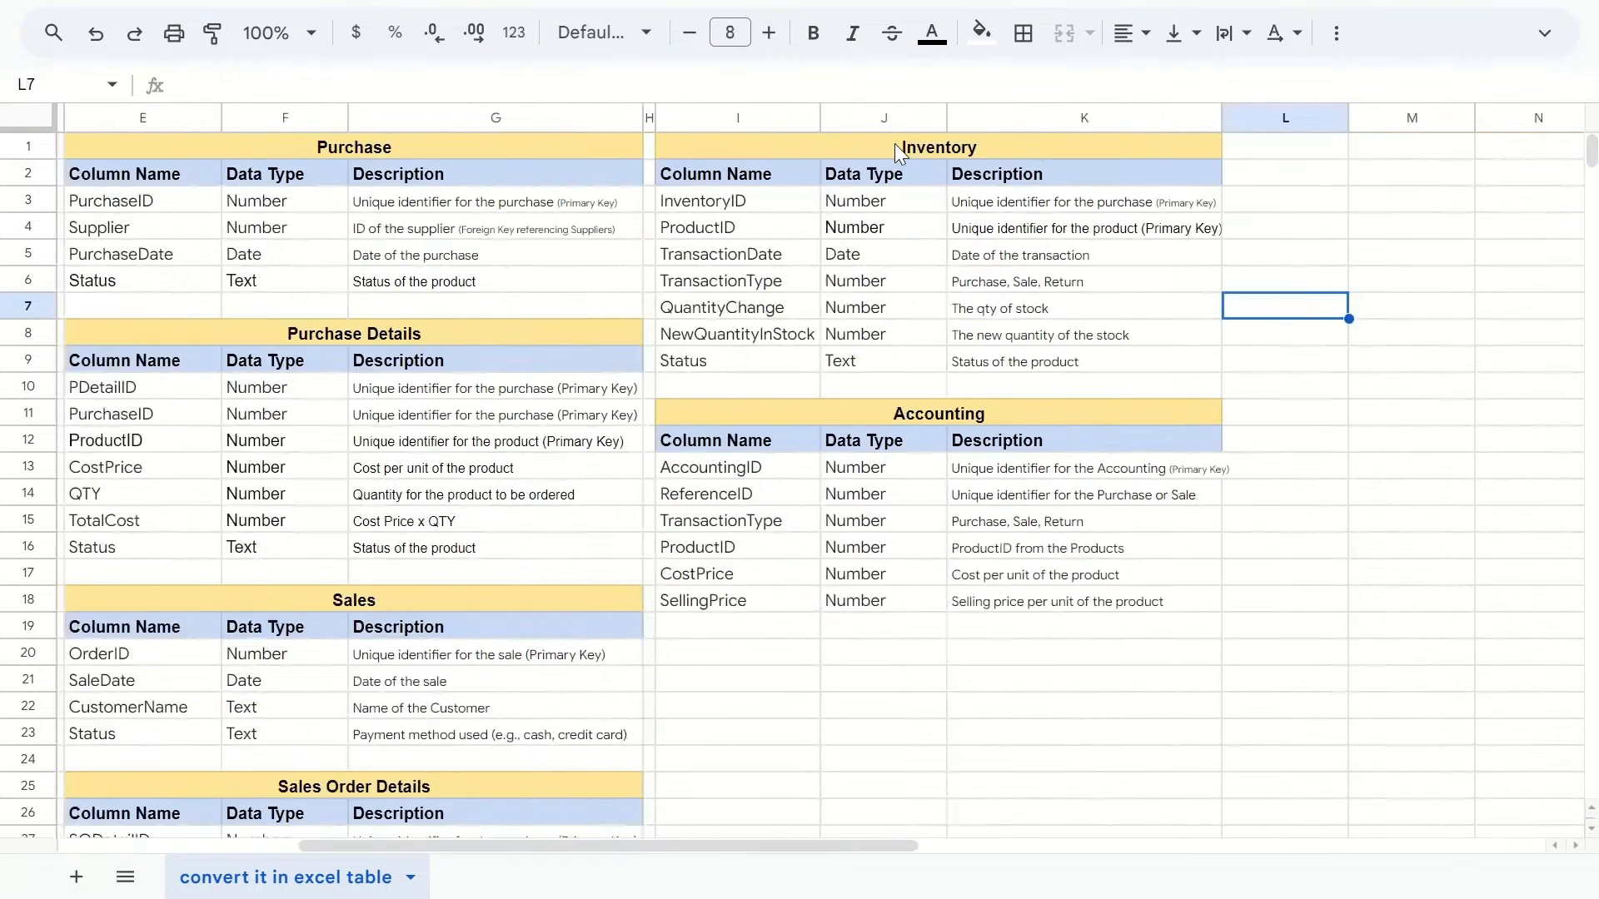
- Examine the Inventory table's TransactionType entry and go back up to its ProductID field
key("Left")
key("Left")
key("Left")
key("Left")
key("Up")
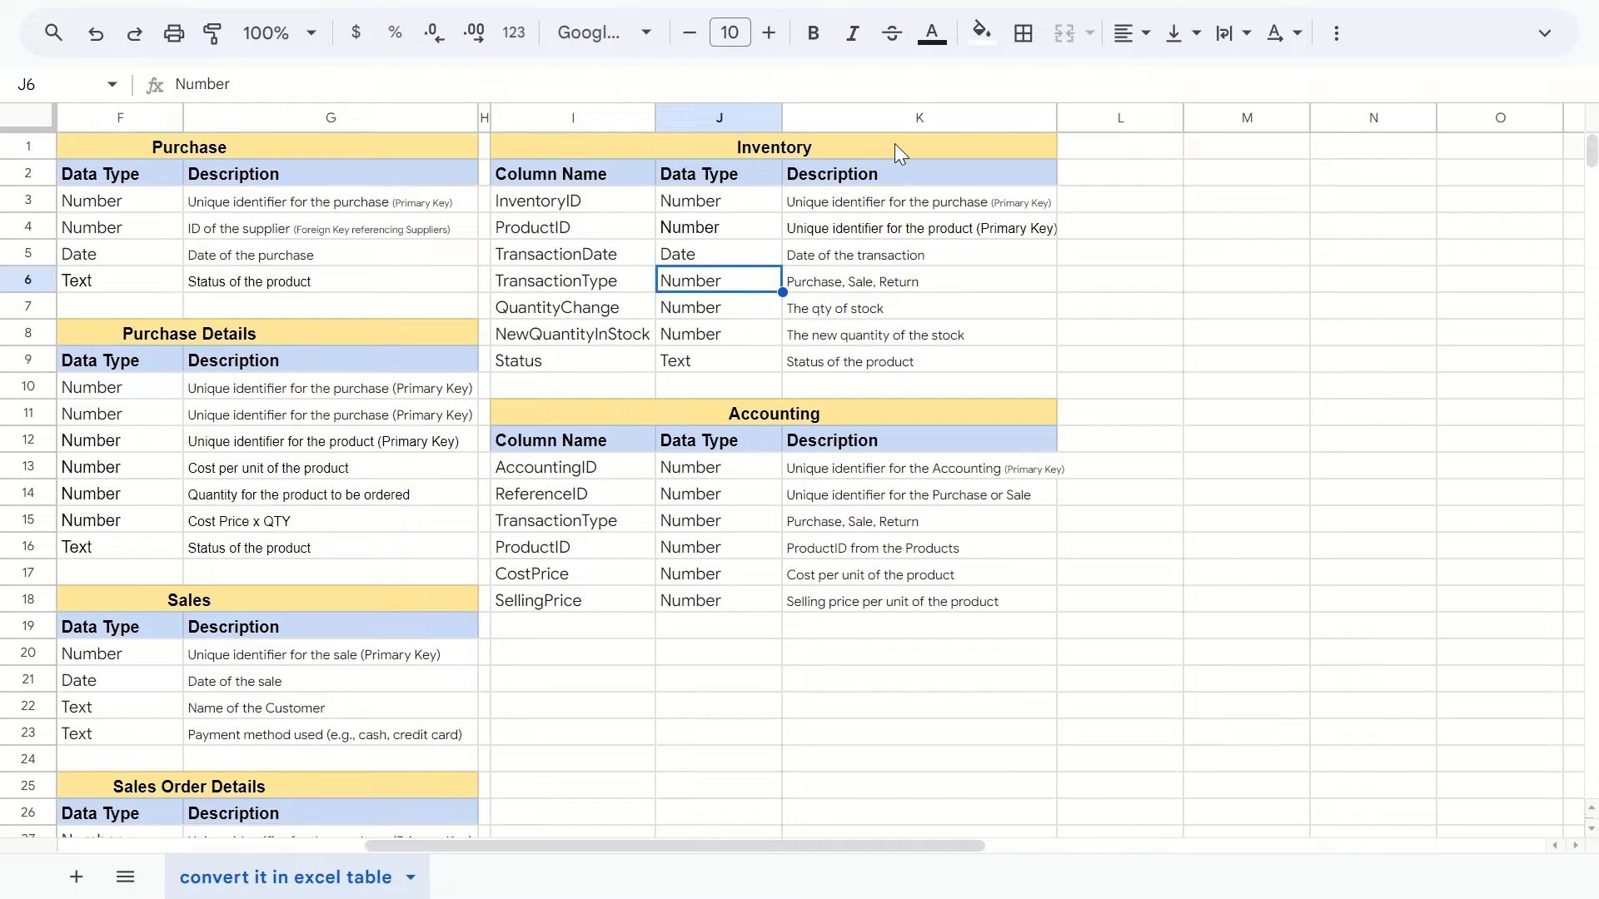
key("Up")
key("Up")
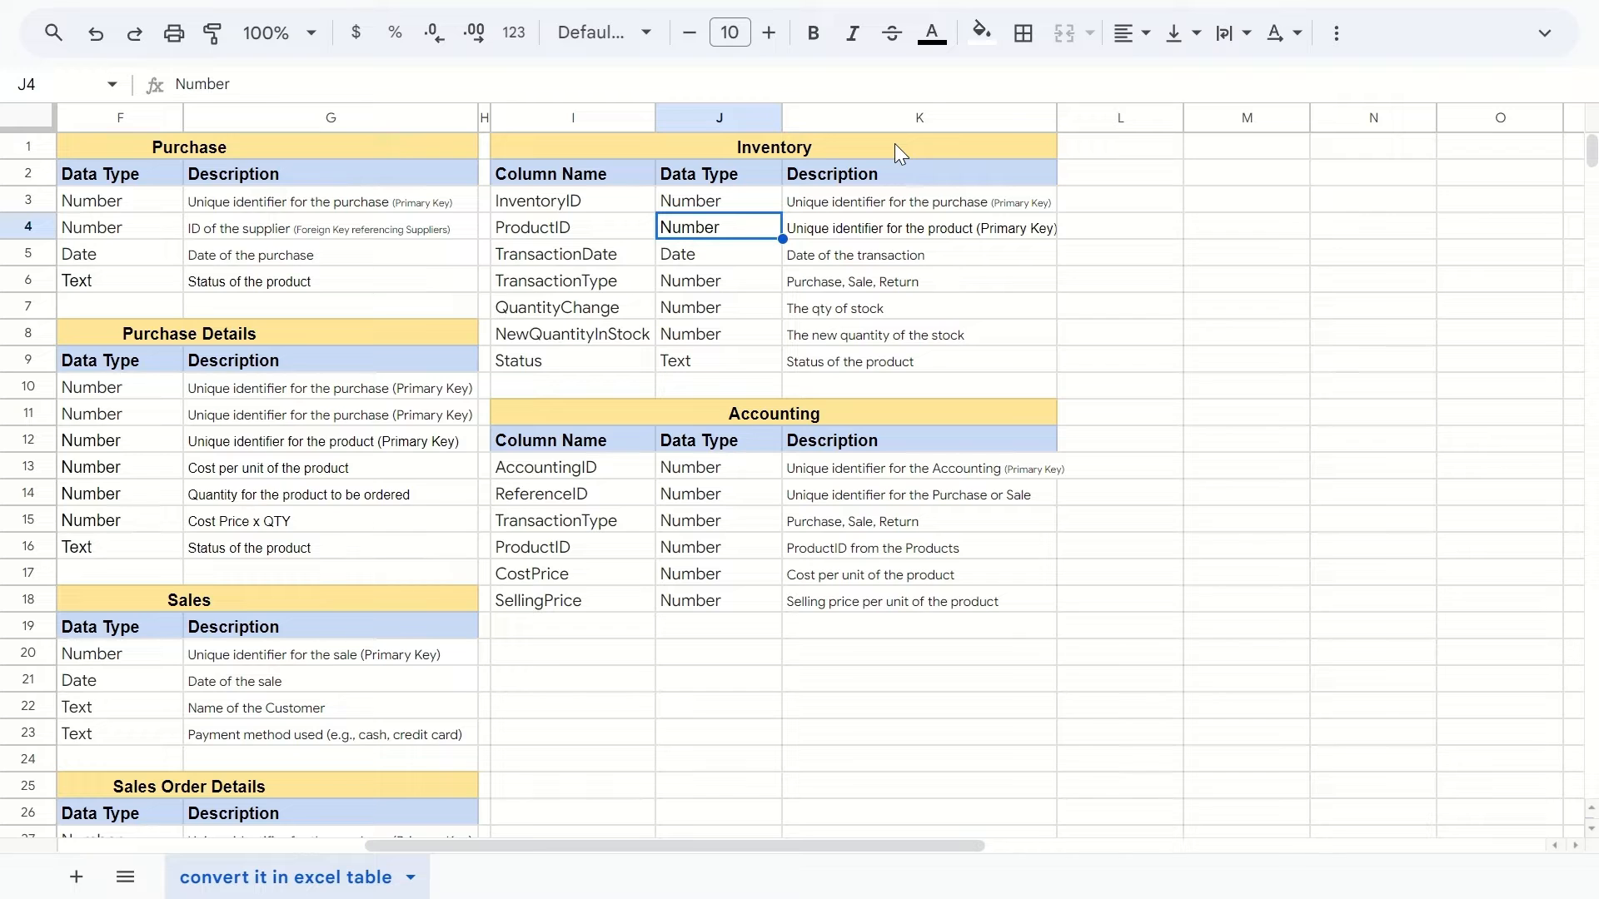
key("Left")
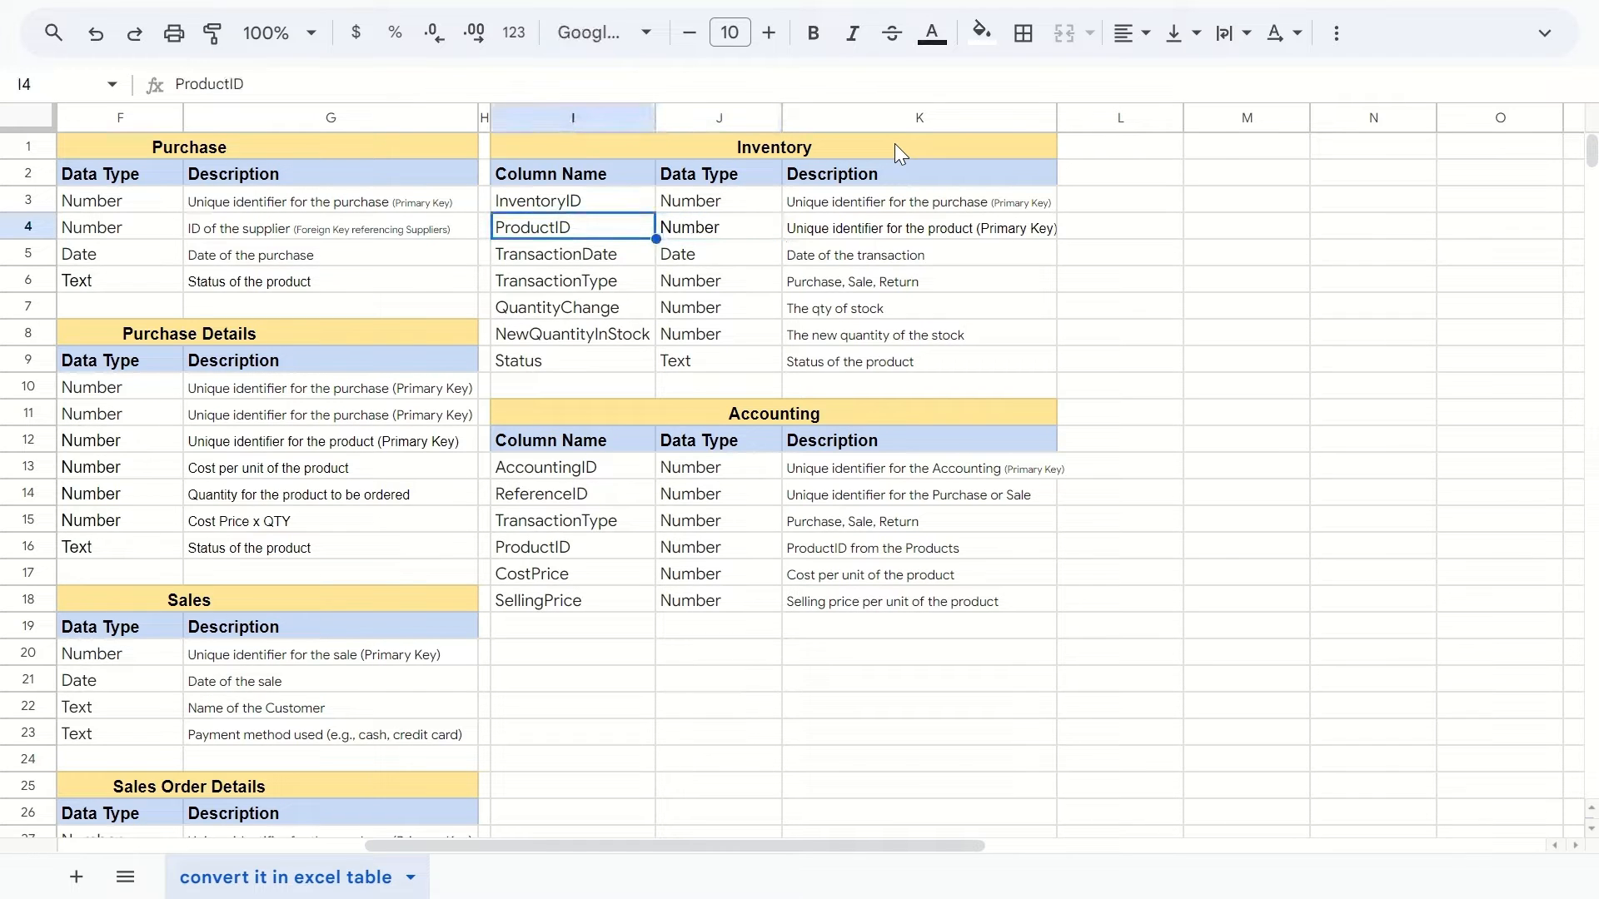
- Examine the remaining Inventory fields from TransactionDate down to the Accounting table's ReferenceID
key("Down")
key("Down")
key("Down")
key("Down")
key("Down")
key("Down")
key("Down")
key("Down")
key("Down")
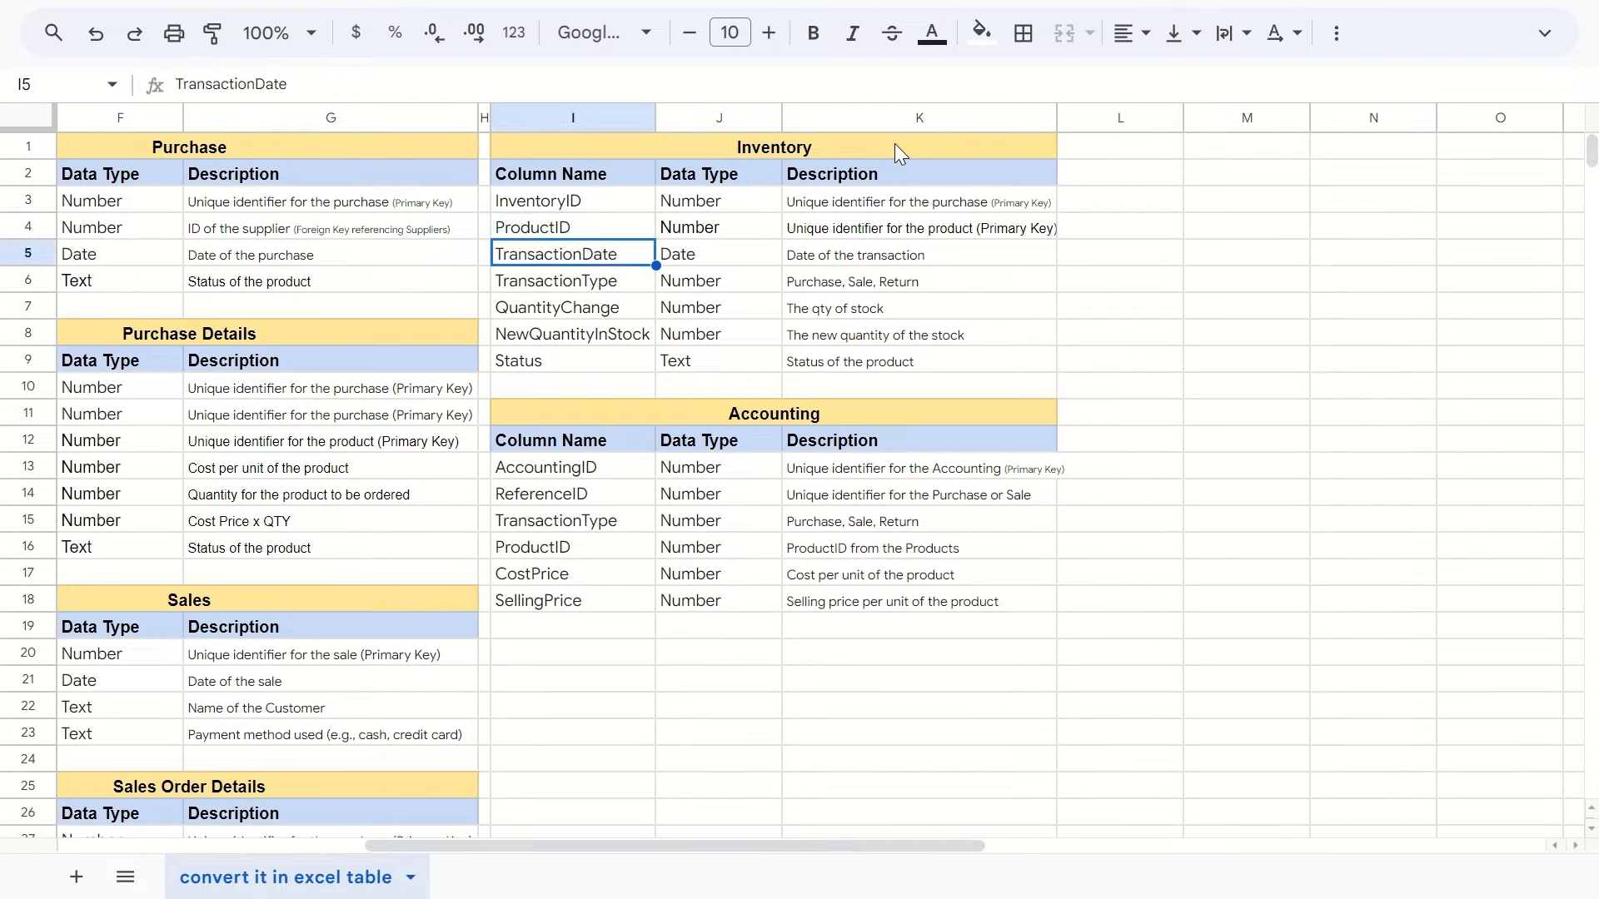
key("Down")
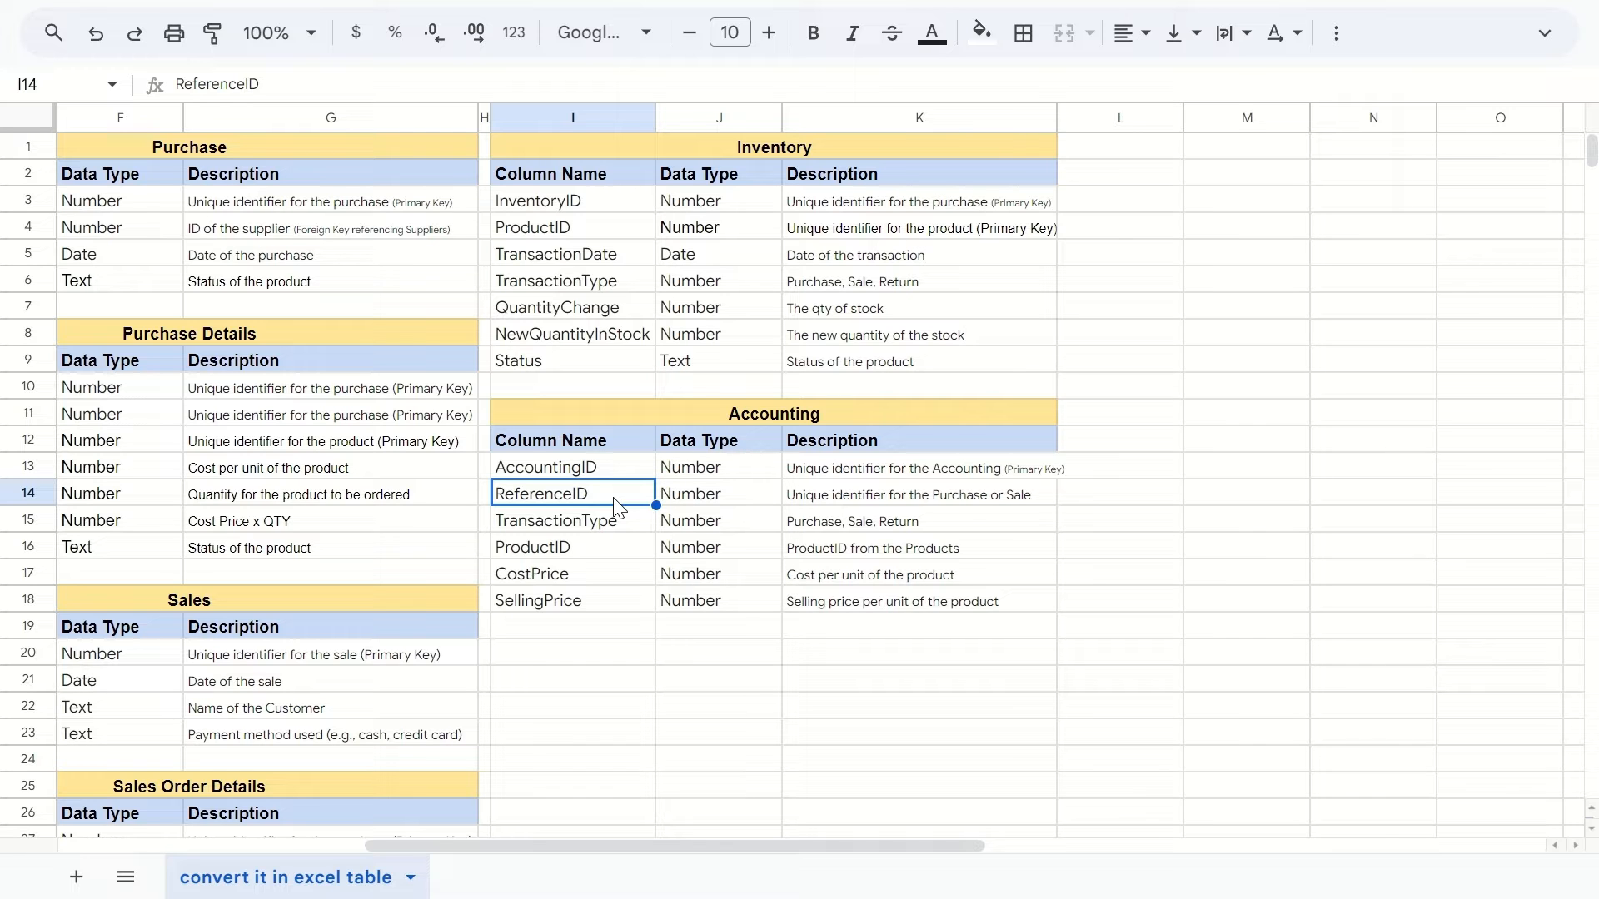
- Examine the Supplier and Products tables in columns A to C, ending at the description of the Unit field
key("Left")
key("Left")
key("Left")
key("Left")
key("Left")
key("Left")
key("Left")
key("Left")
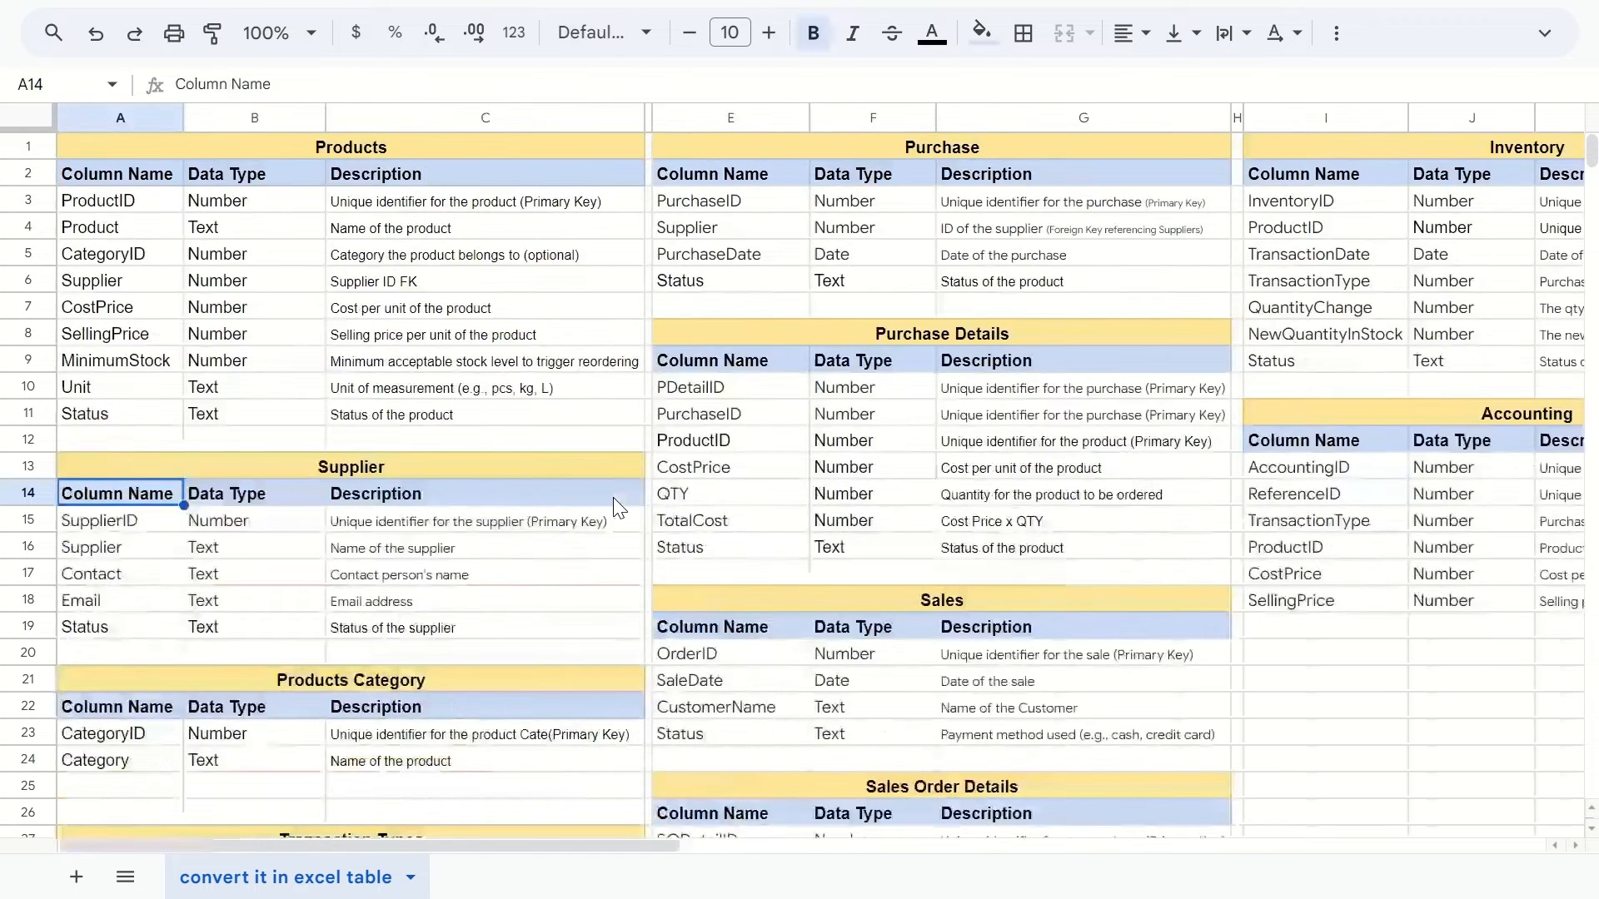
key("Up")
key("ctrl+Home")
double_click(613, 498)
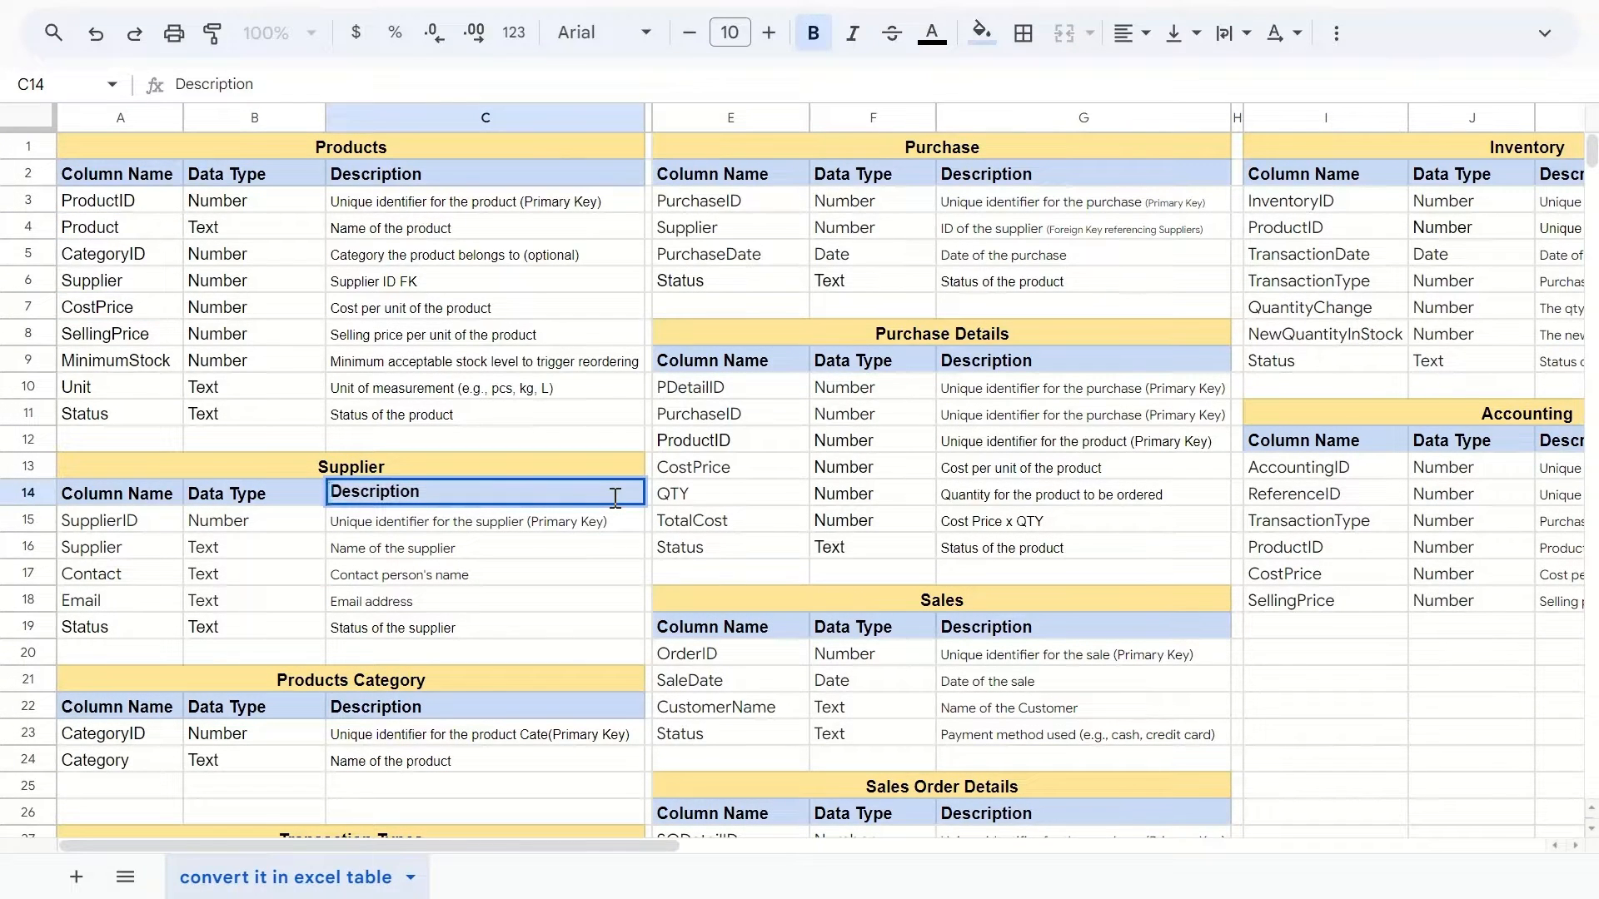
key("Return")
key("Up")
key("Up")
key("Up")
key("Up")
key("Up")
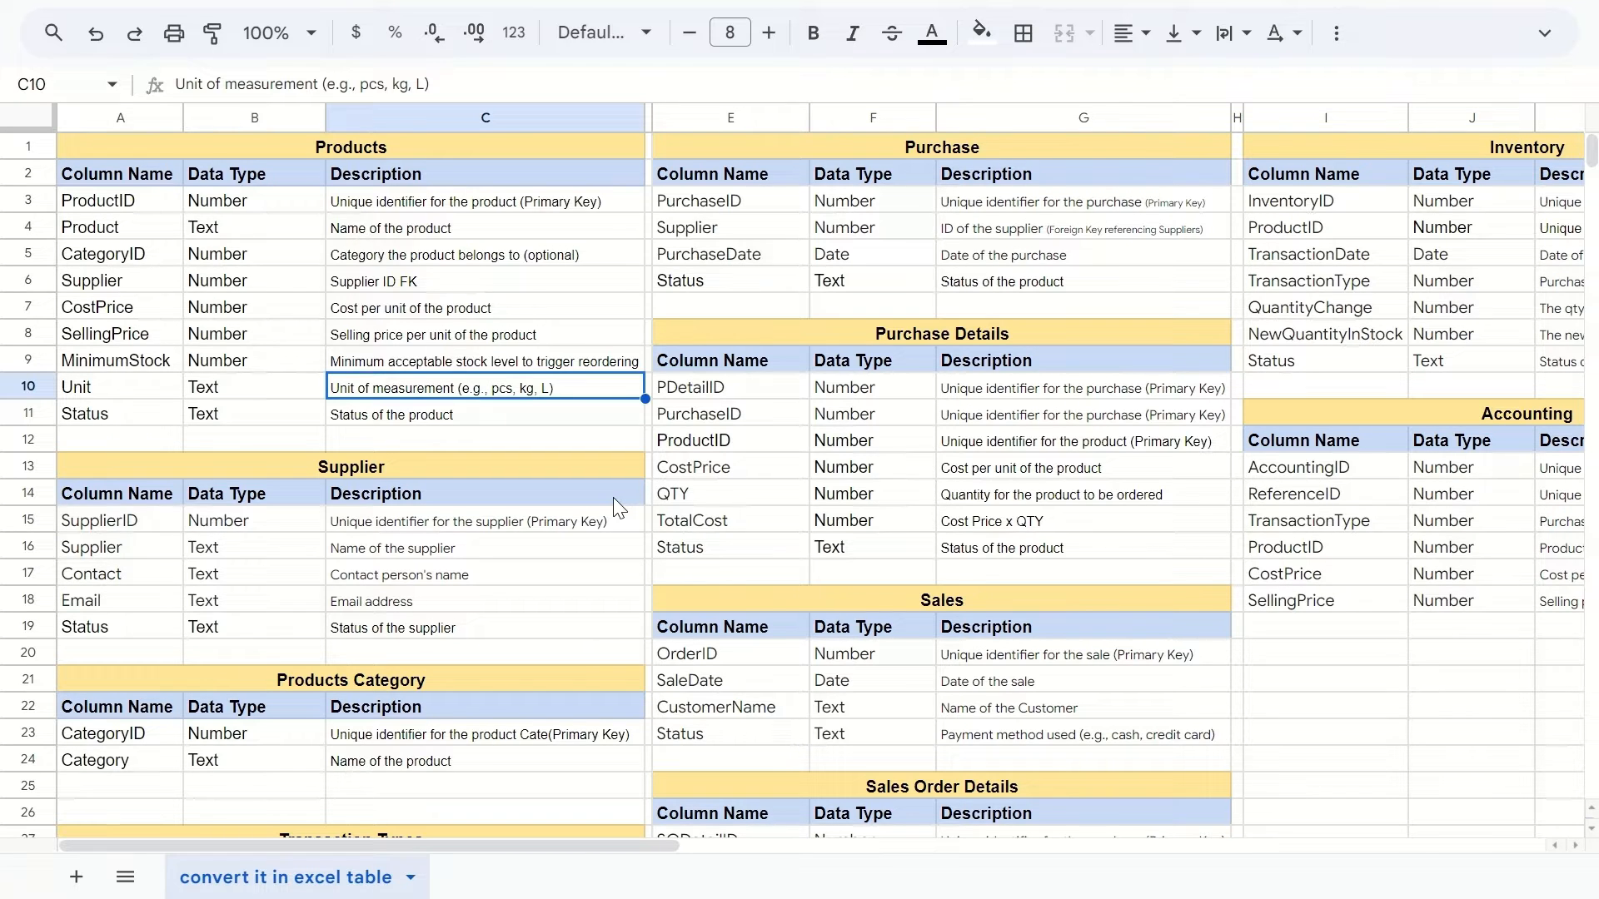
- Switch to SQL Server Management Studio, create a database named IMS and expand it to select its Tables folder
key("alt+Tab")
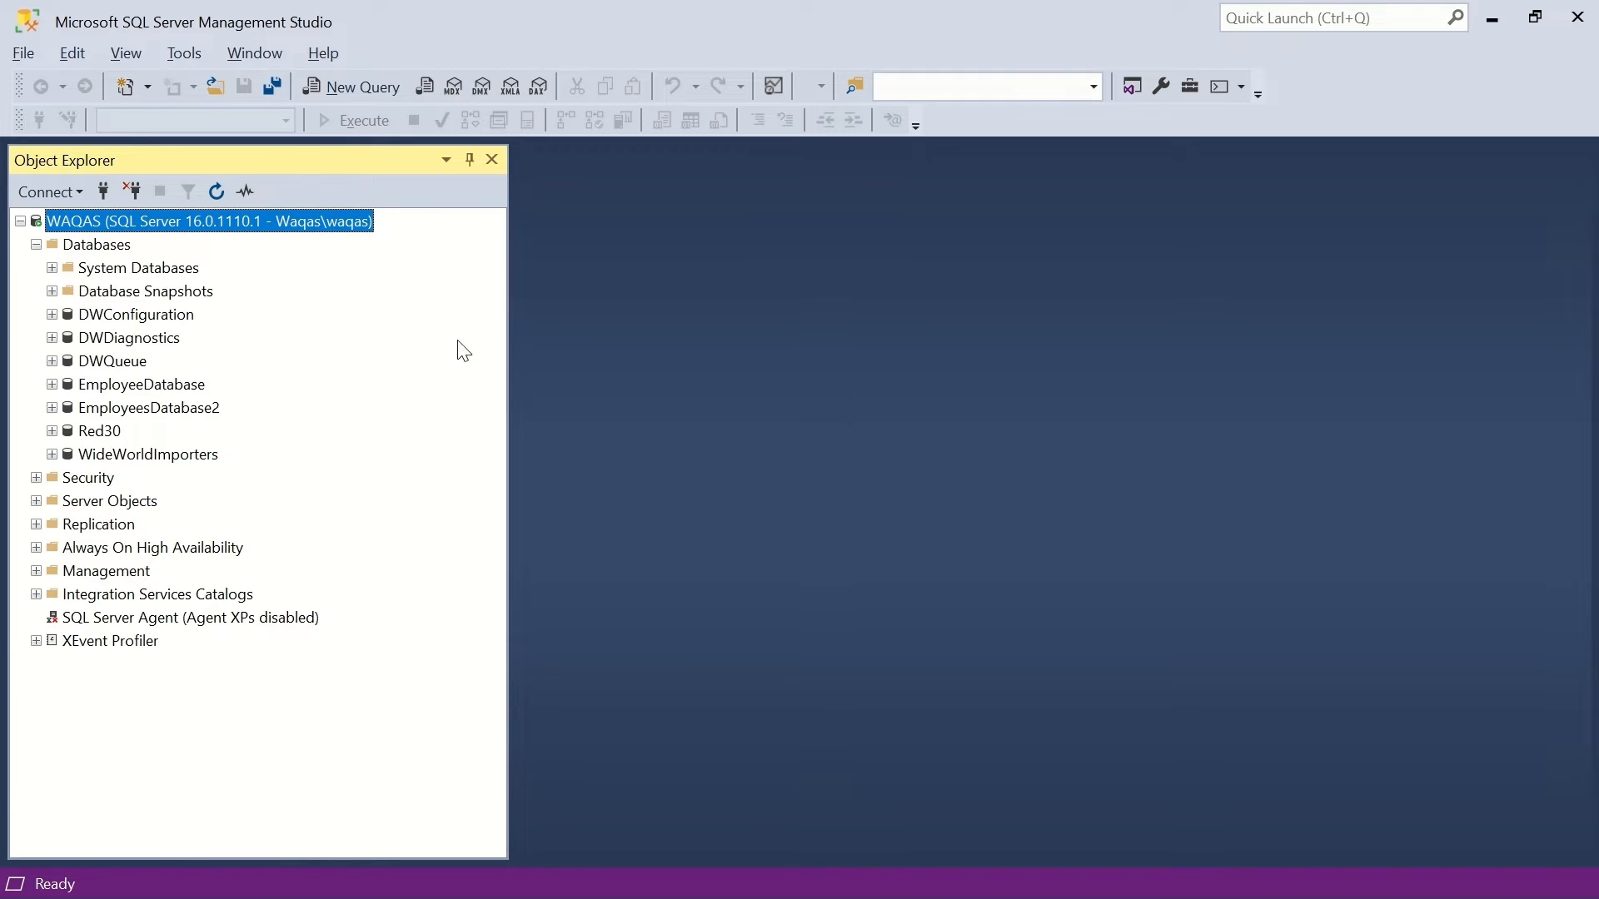
left_click(100, 250)
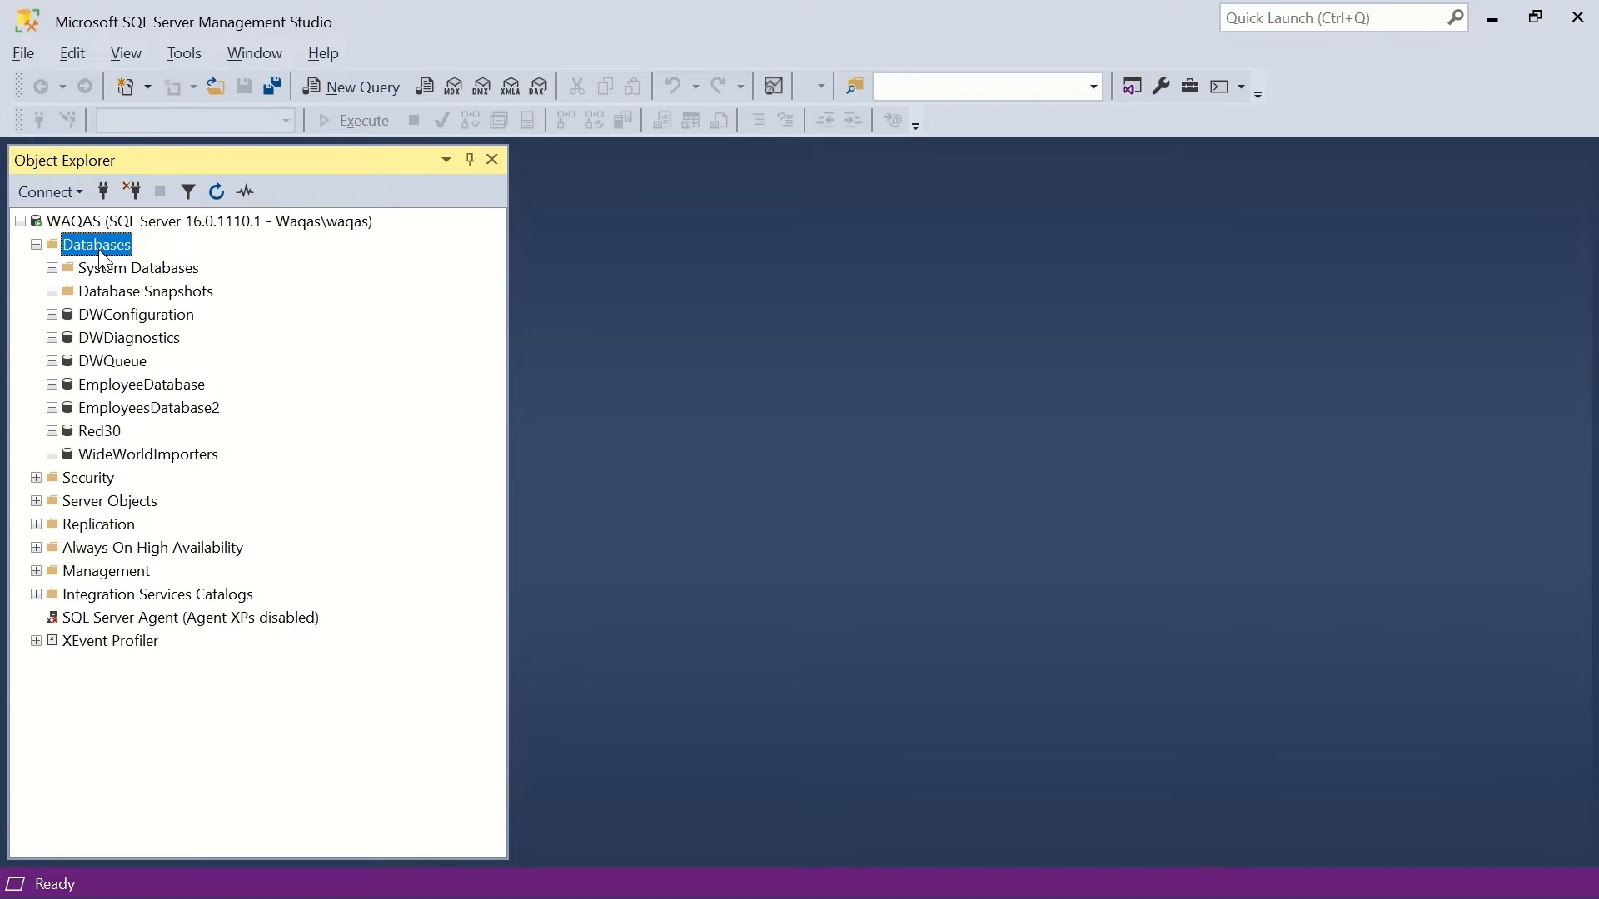
right_click(100, 254)
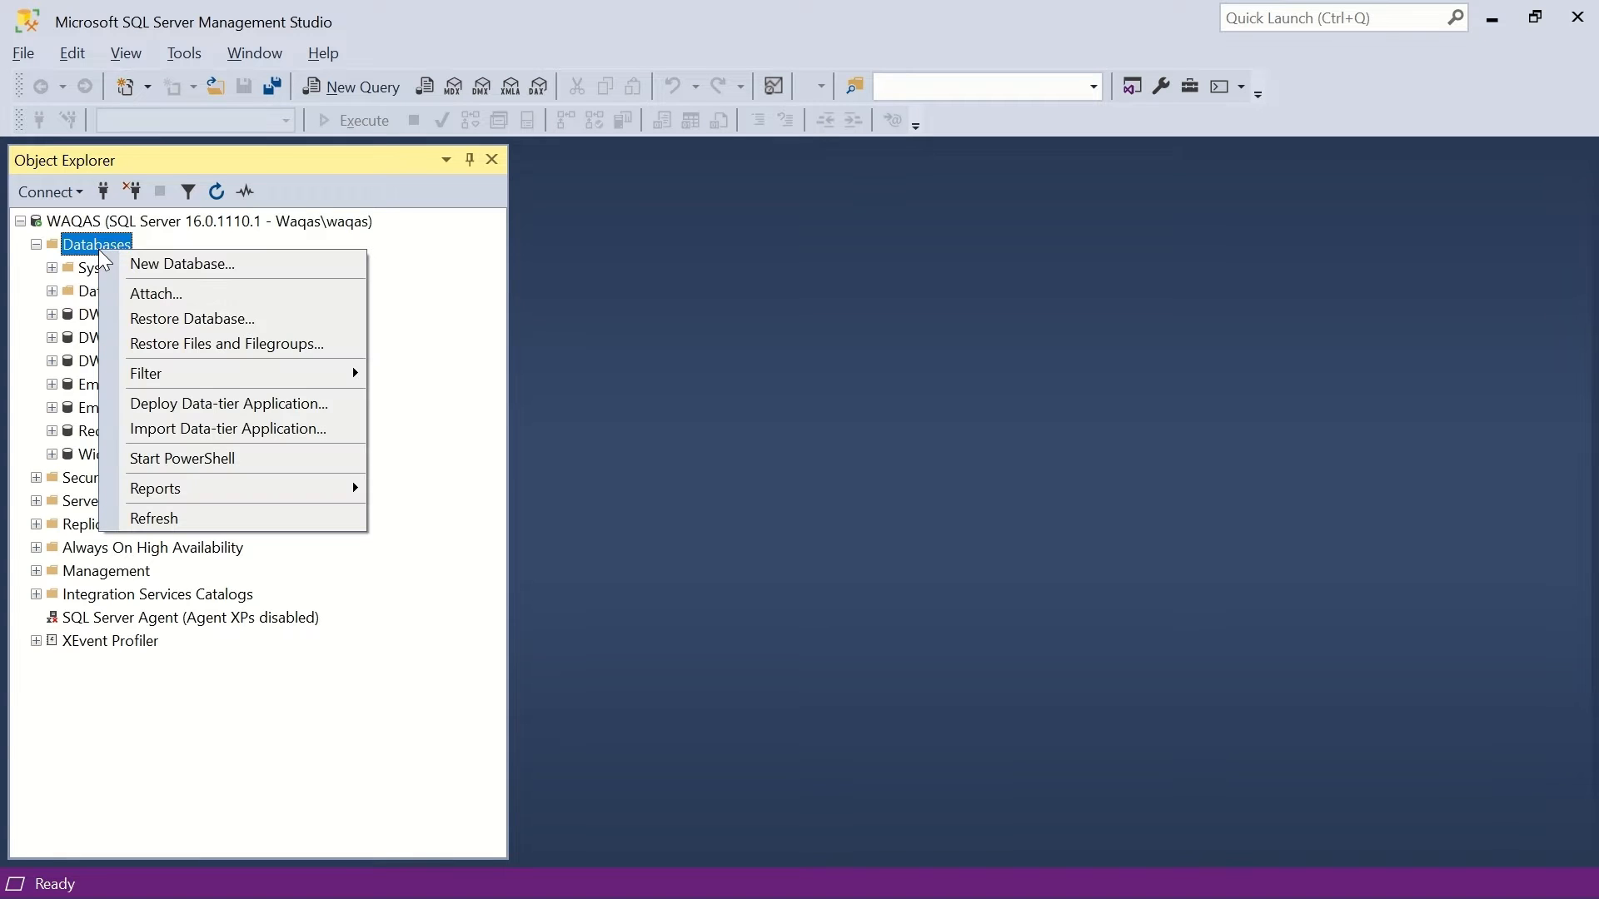
left_click(167, 265)
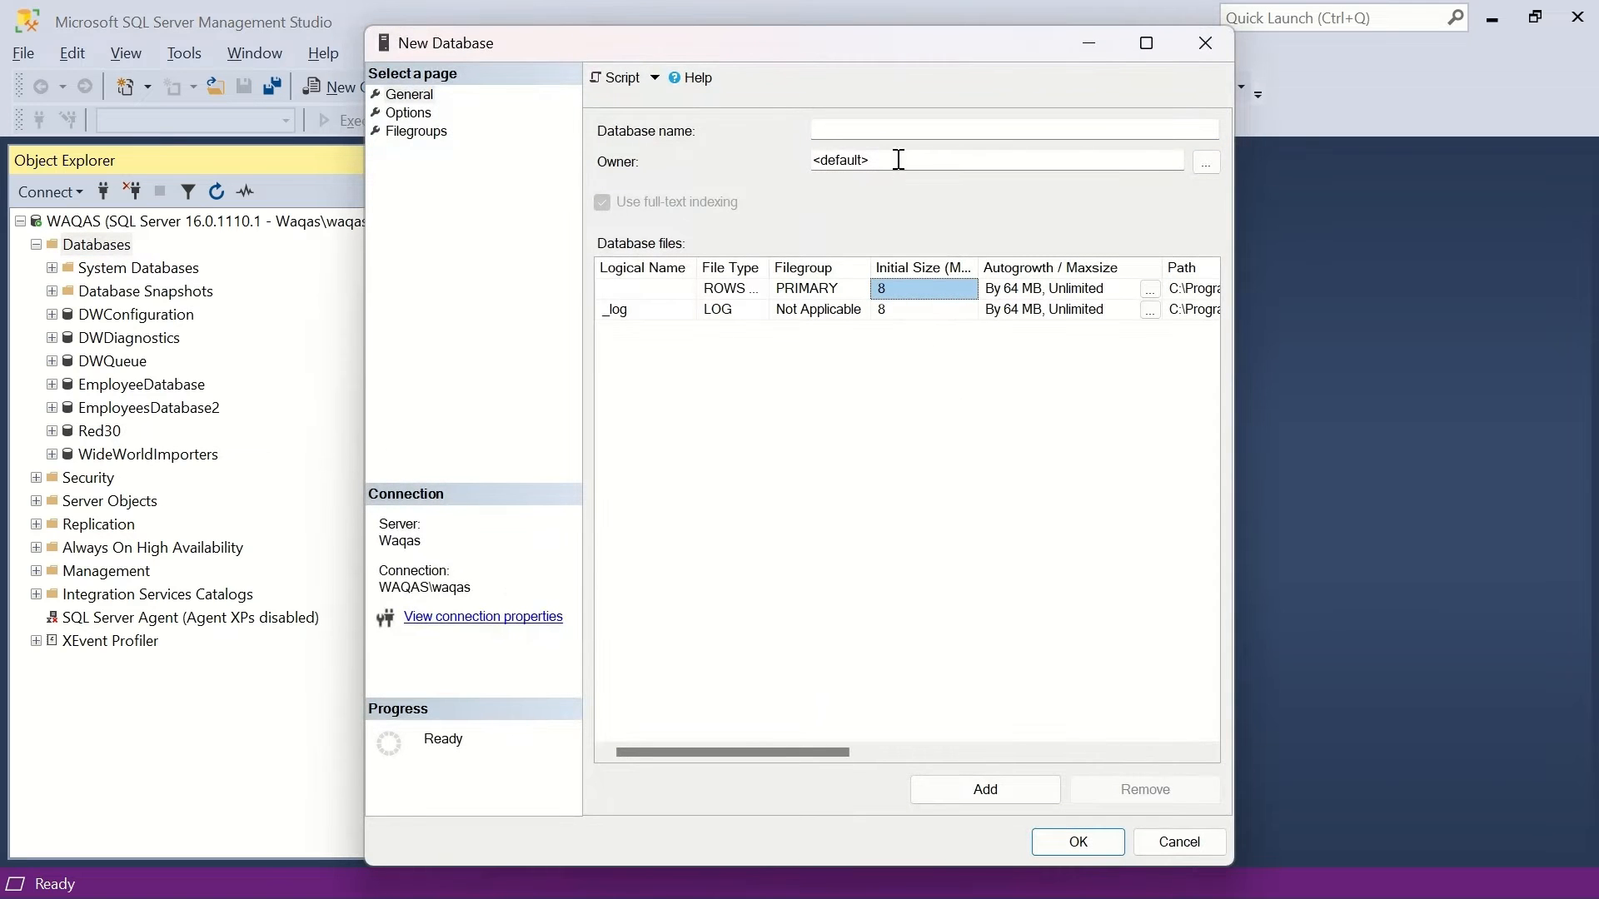
left_click(896, 136)
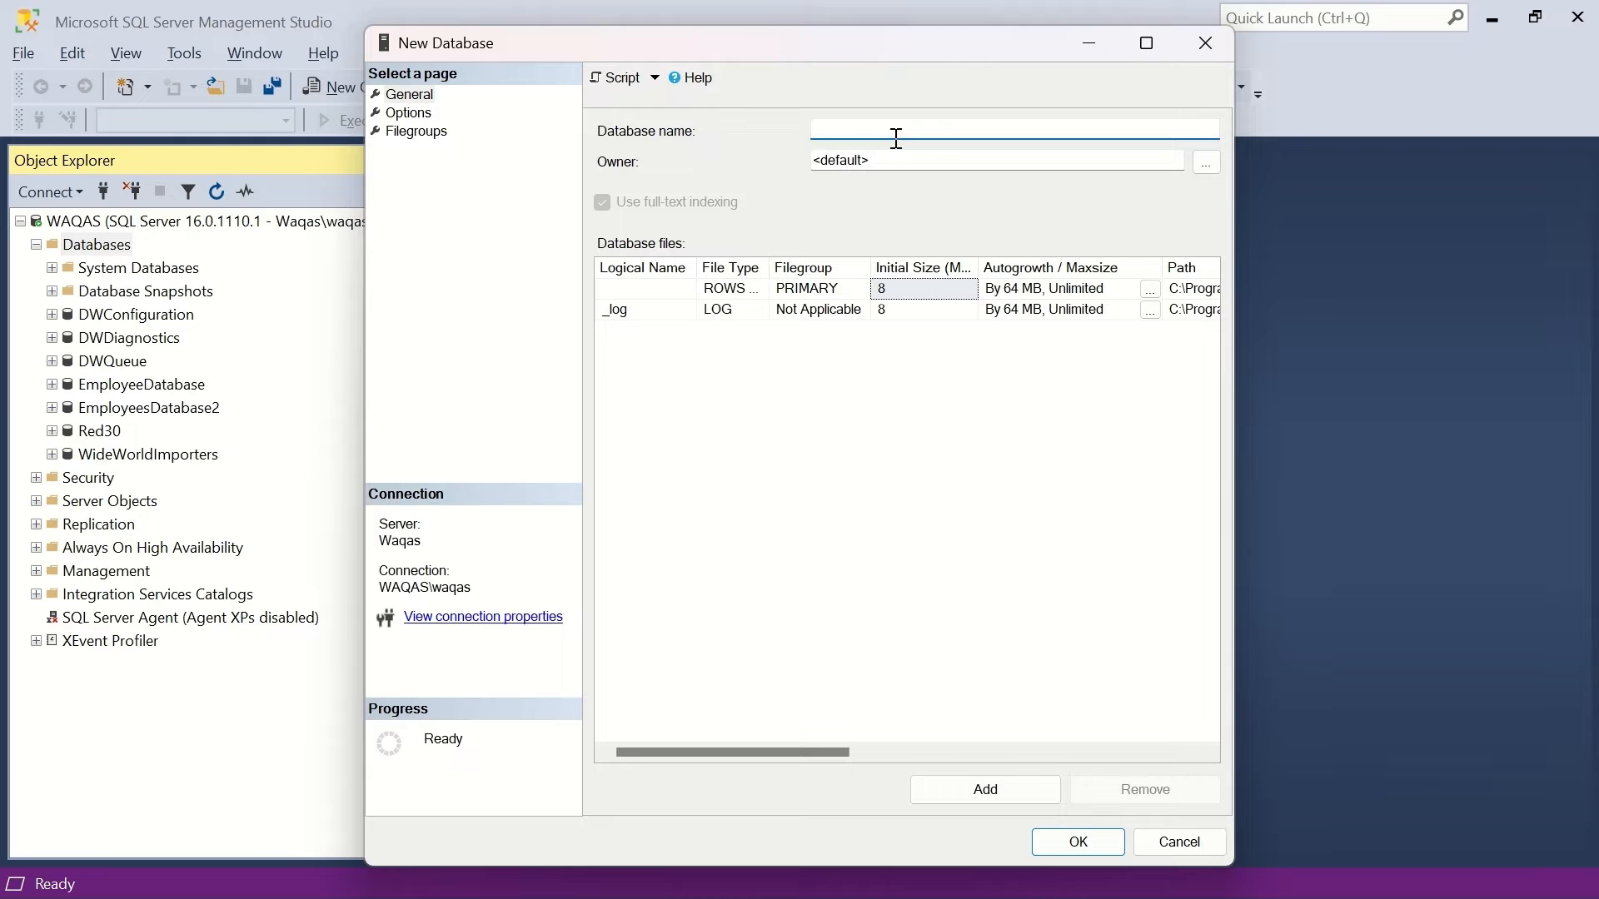
type("IMS")
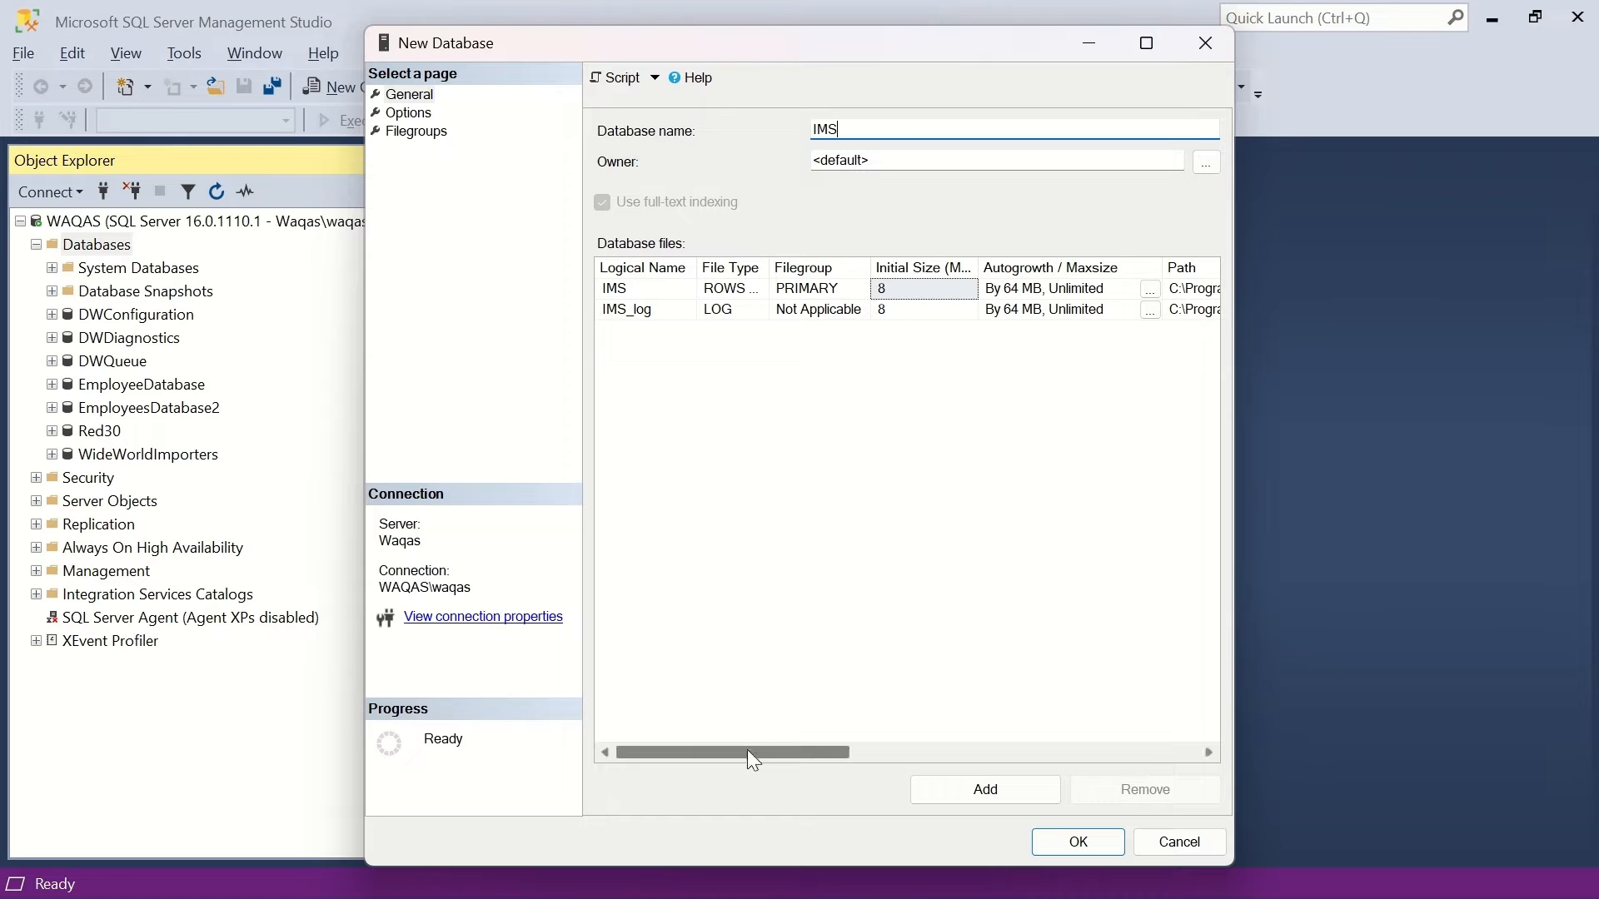
left_click_drag(747, 751, 708, 733)
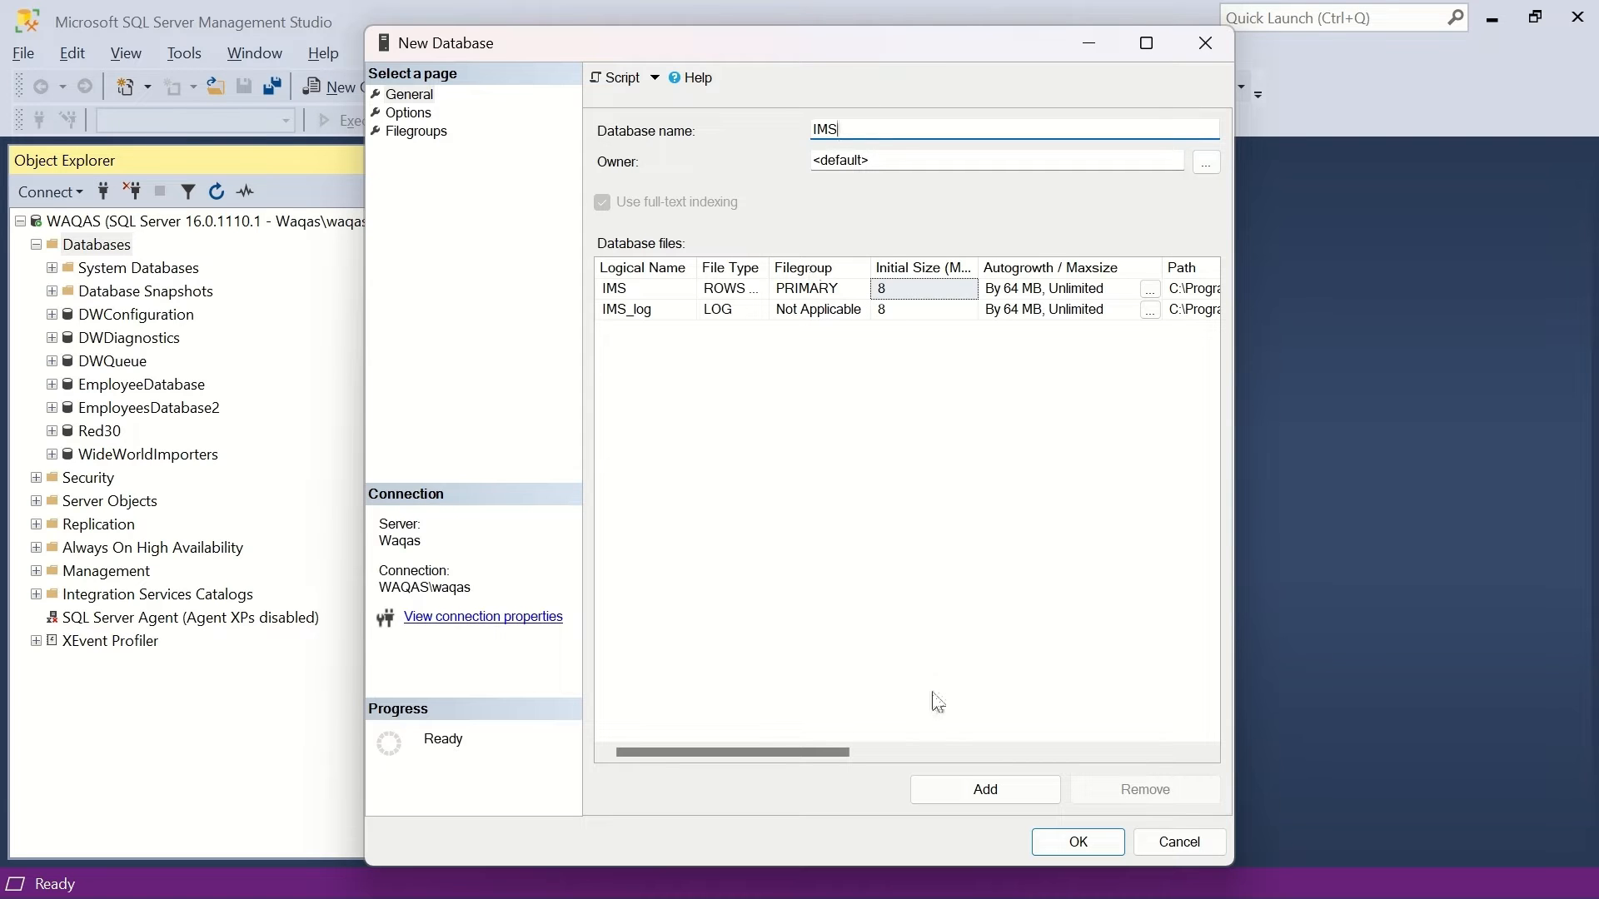
left_click(1089, 848)
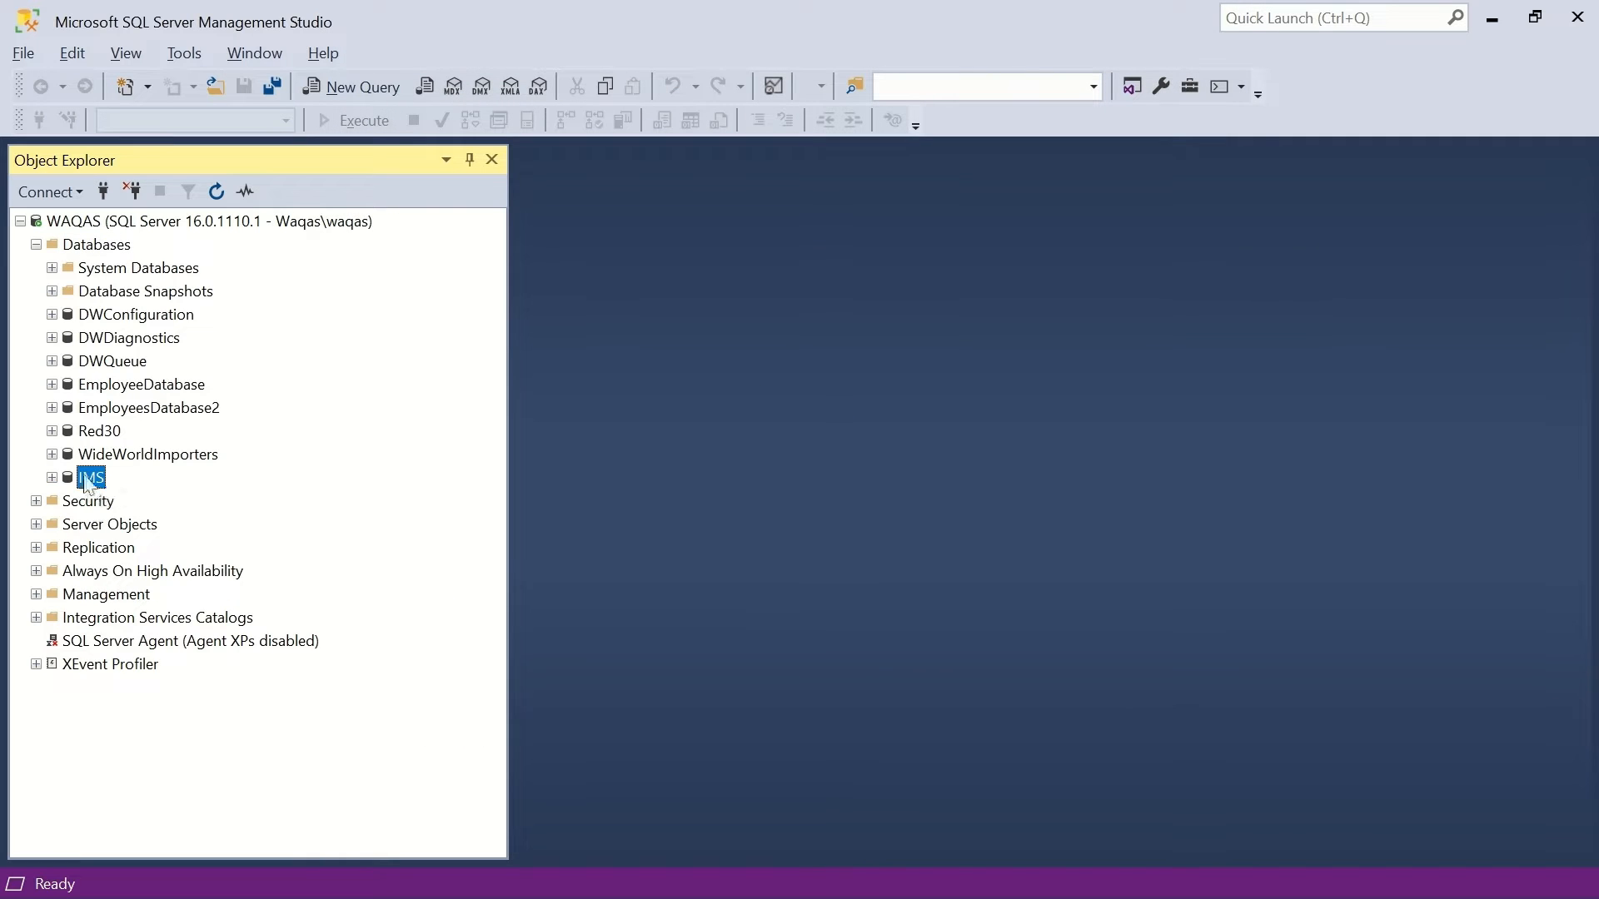
left_click(52, 477)
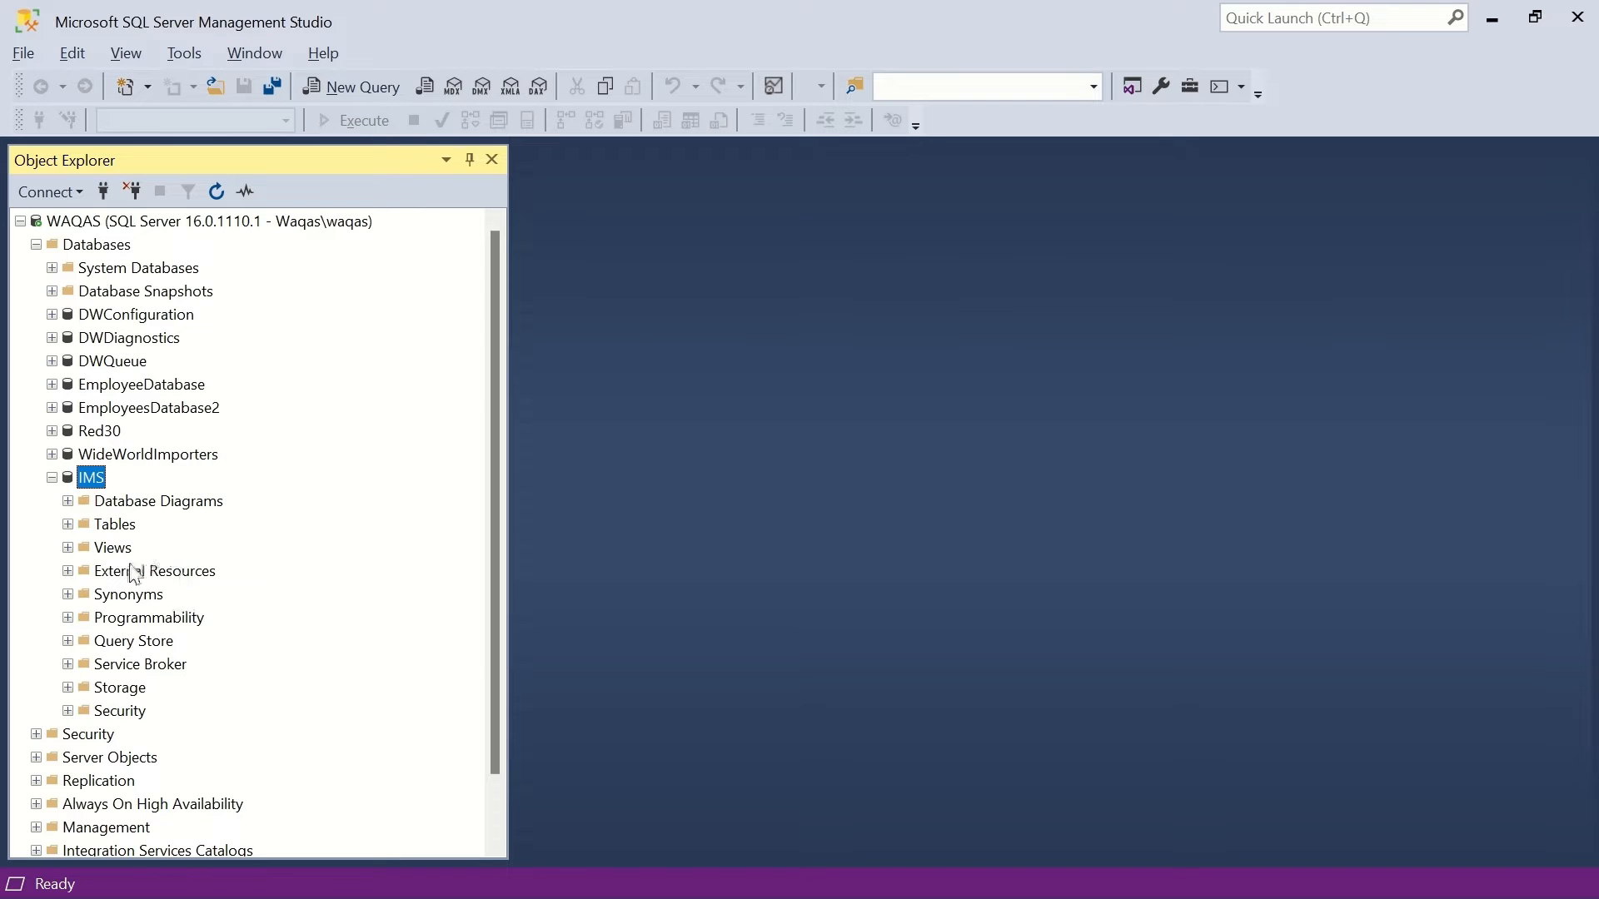
left_click(107, 527)
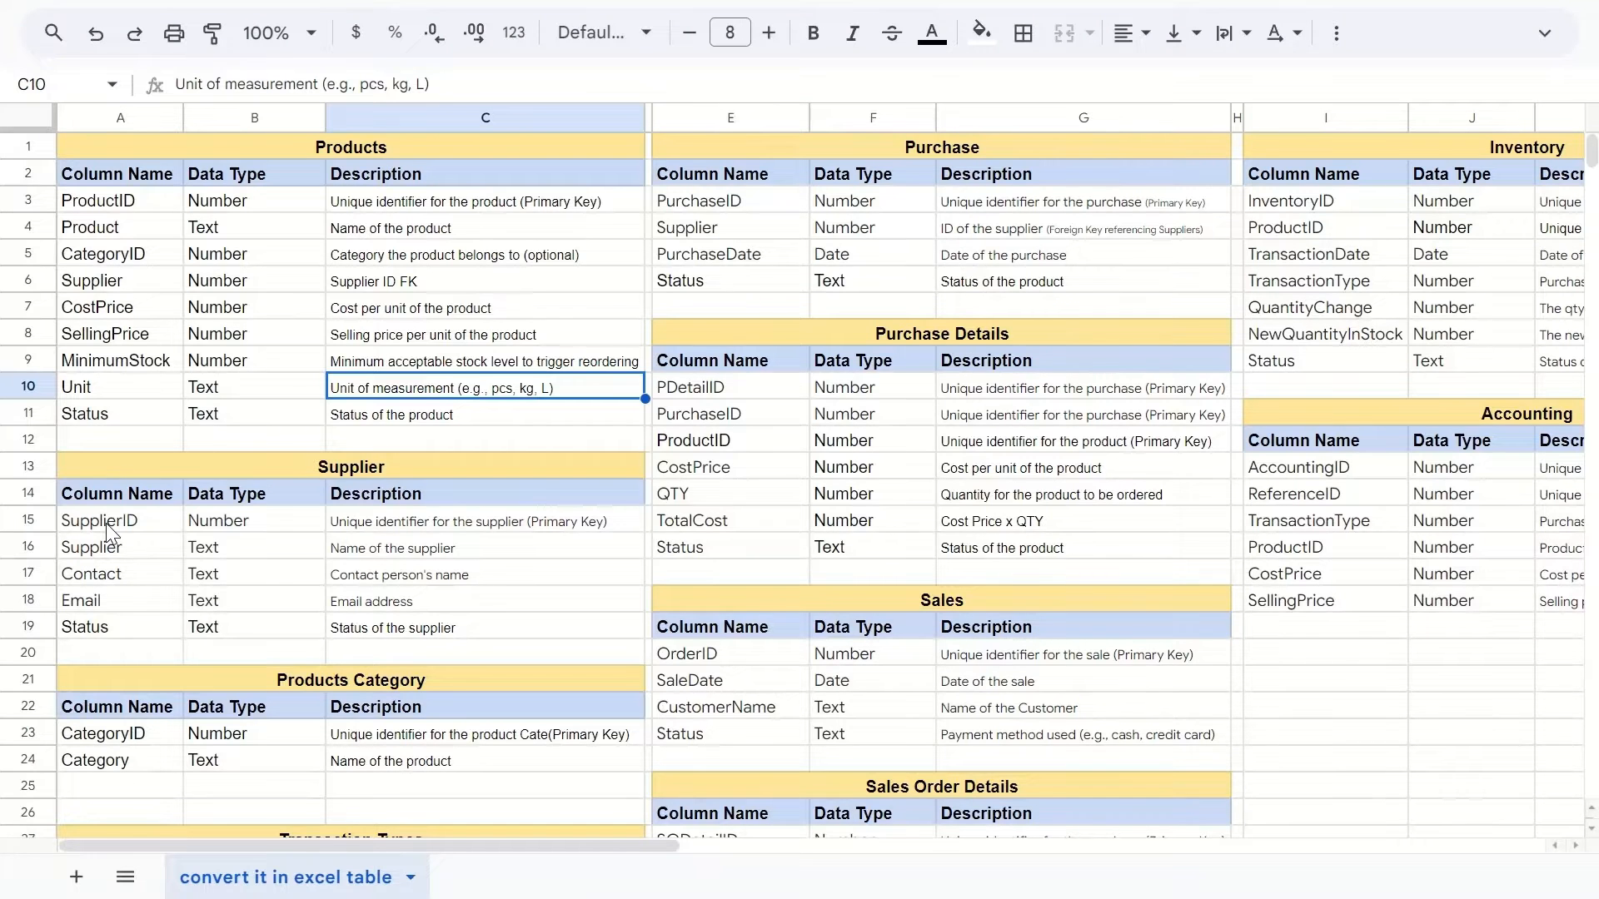
- Return to the planning spreadsheet and examine the Products table from its heading to the ProductID field
key("Up")
key("Up")
key("Up")
key("Up")
key("Up")
key("Up")
key("Up")
key("Up")
key("Up")
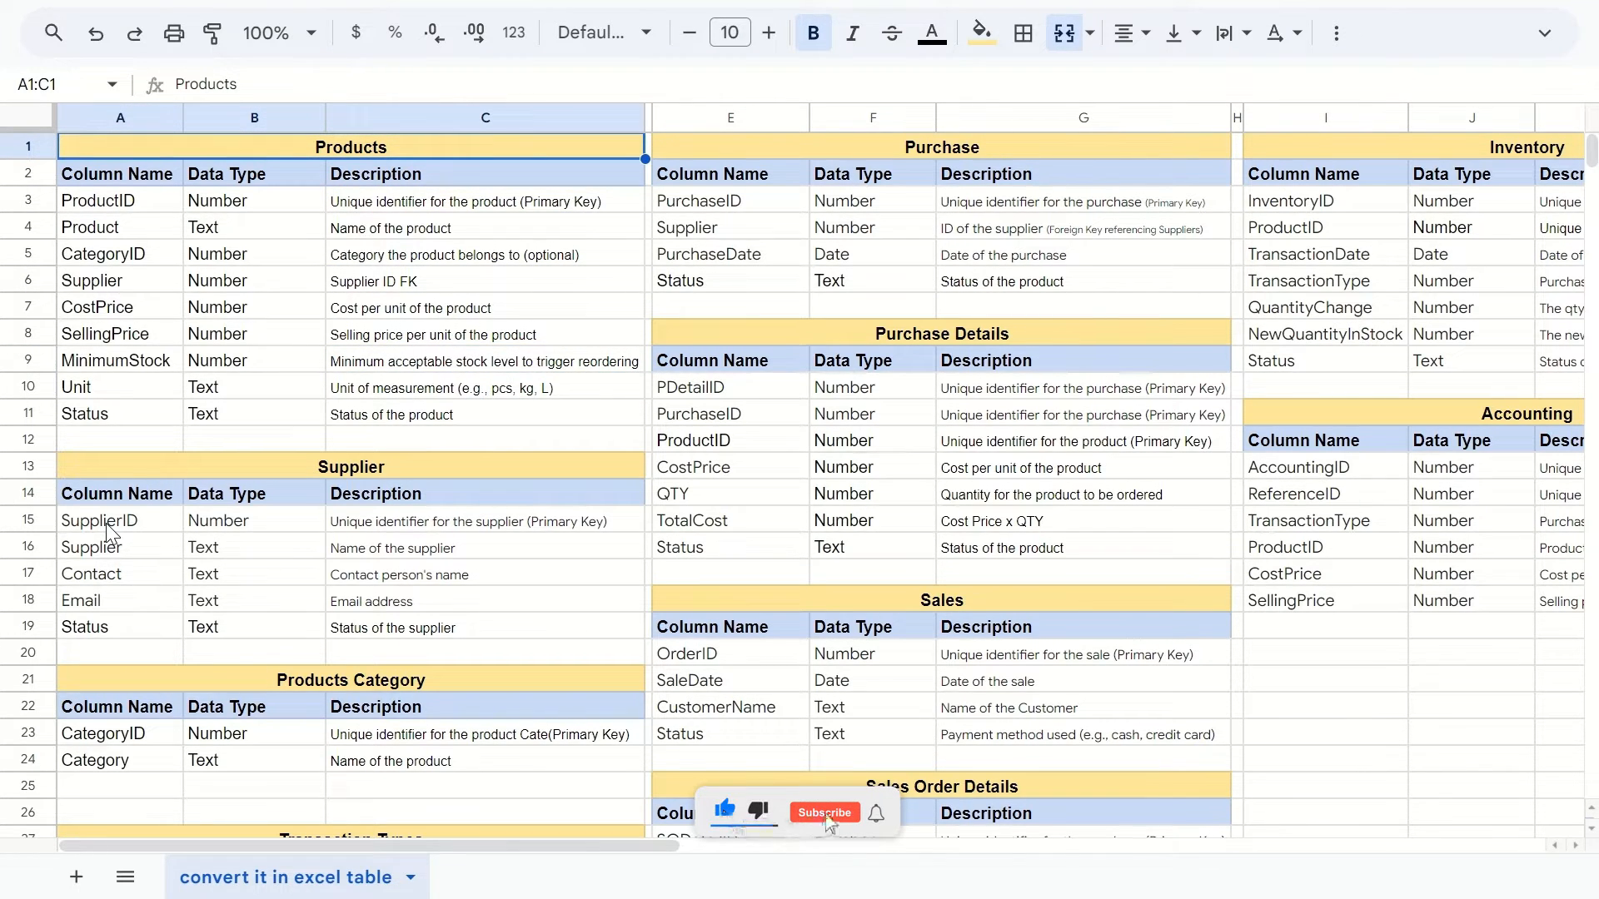
key("Down")
key("Down")
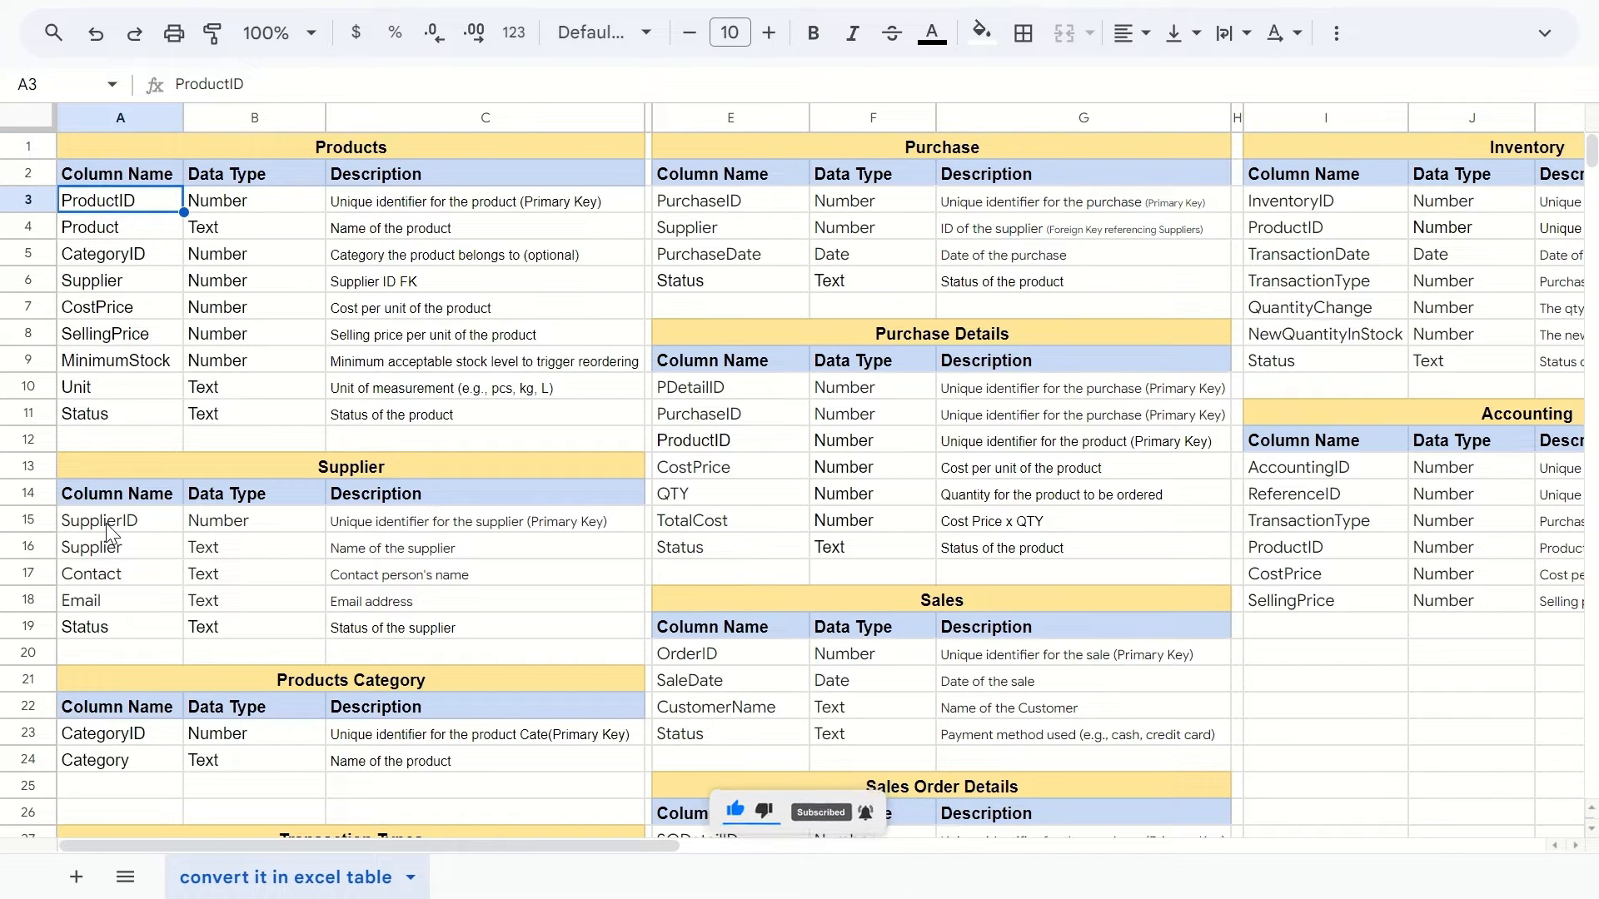
- Examine the Products table's column names below ProductID, moving down the list and back up
key("Down")
key("Down")
key("Down")
key("Down")
key("Down")
key("Down")
key("Down")
key("Down")
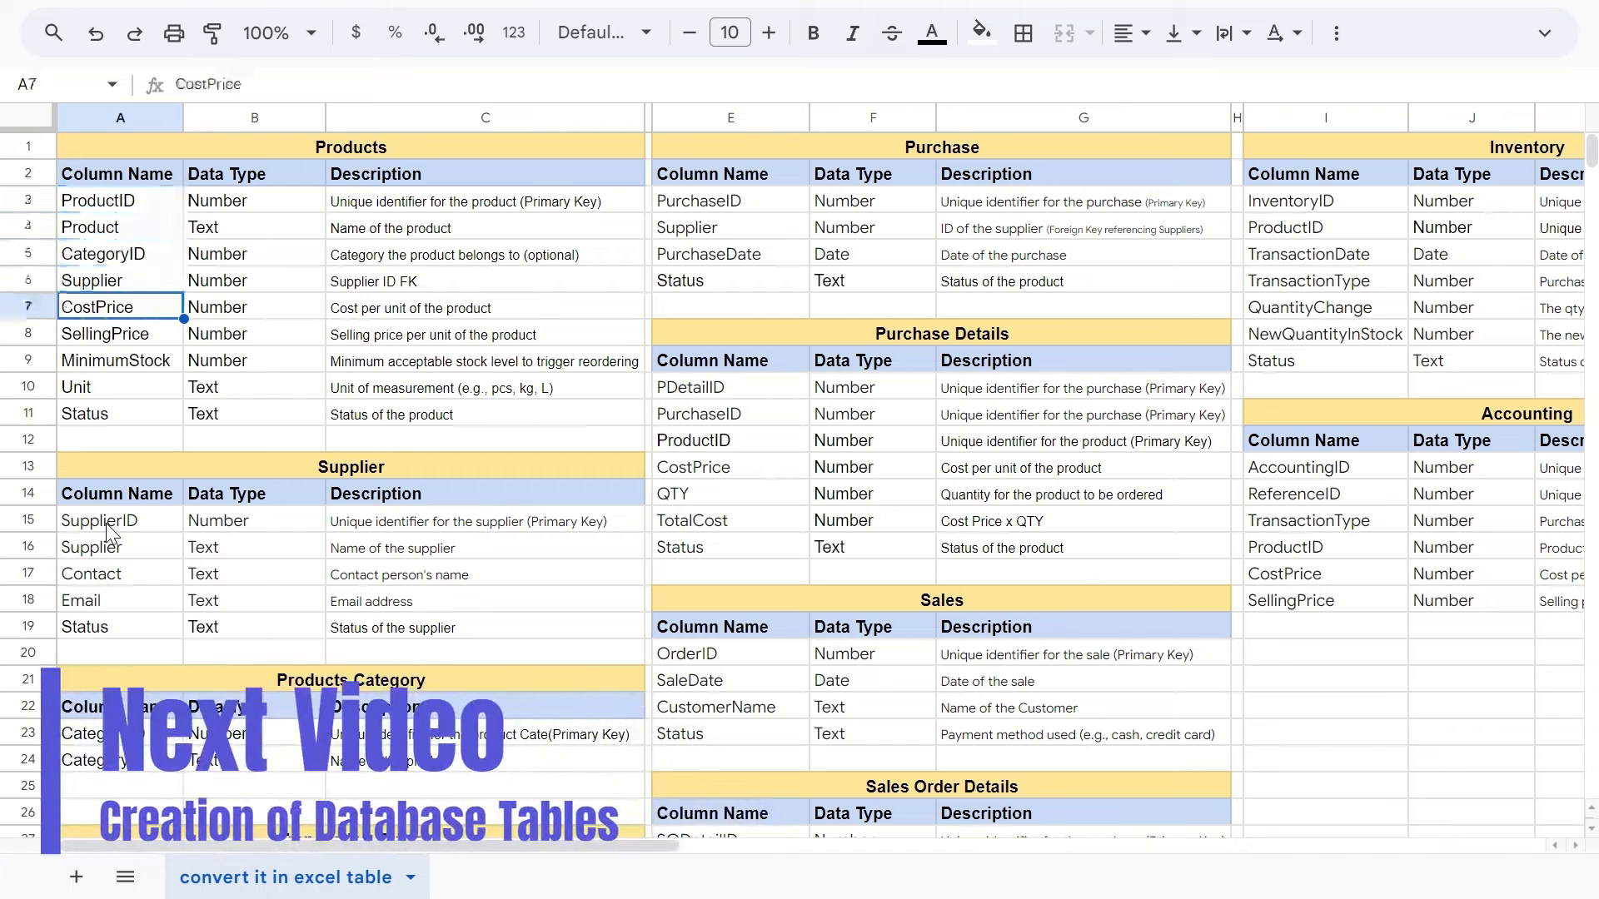
key("Up")
key("Up")
key("Up")
key("Up")
key("Up")
key("Up")
key("Up")
key("Up")
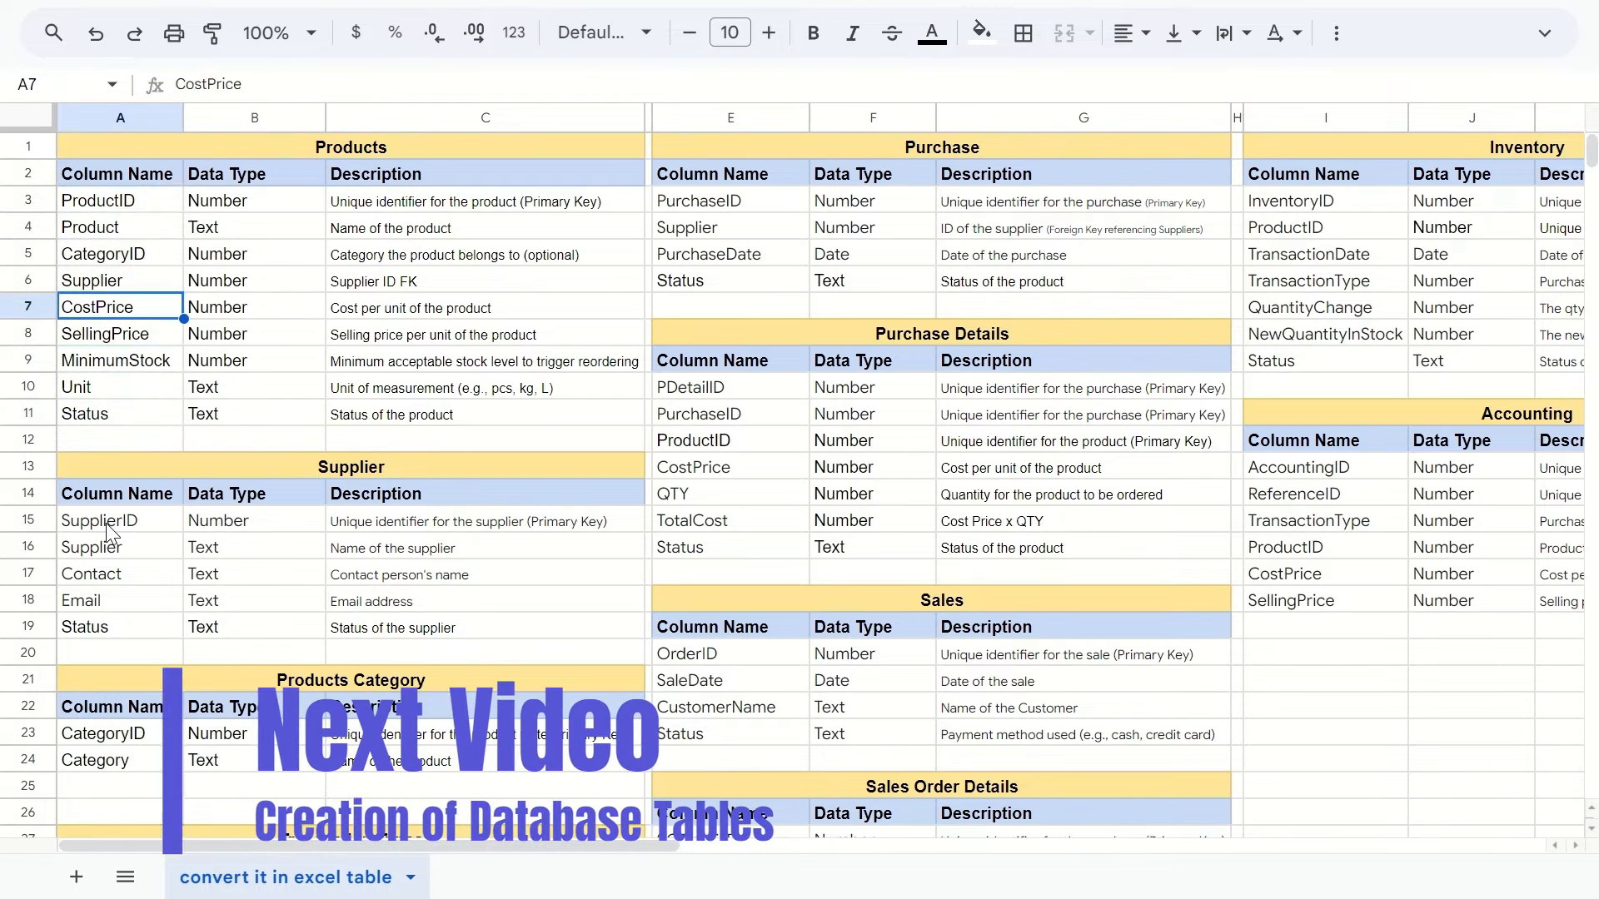
- Switch to SQL Server Management Studio, start a new table in IMS and name its first column ProductID
key("alt+Tab")
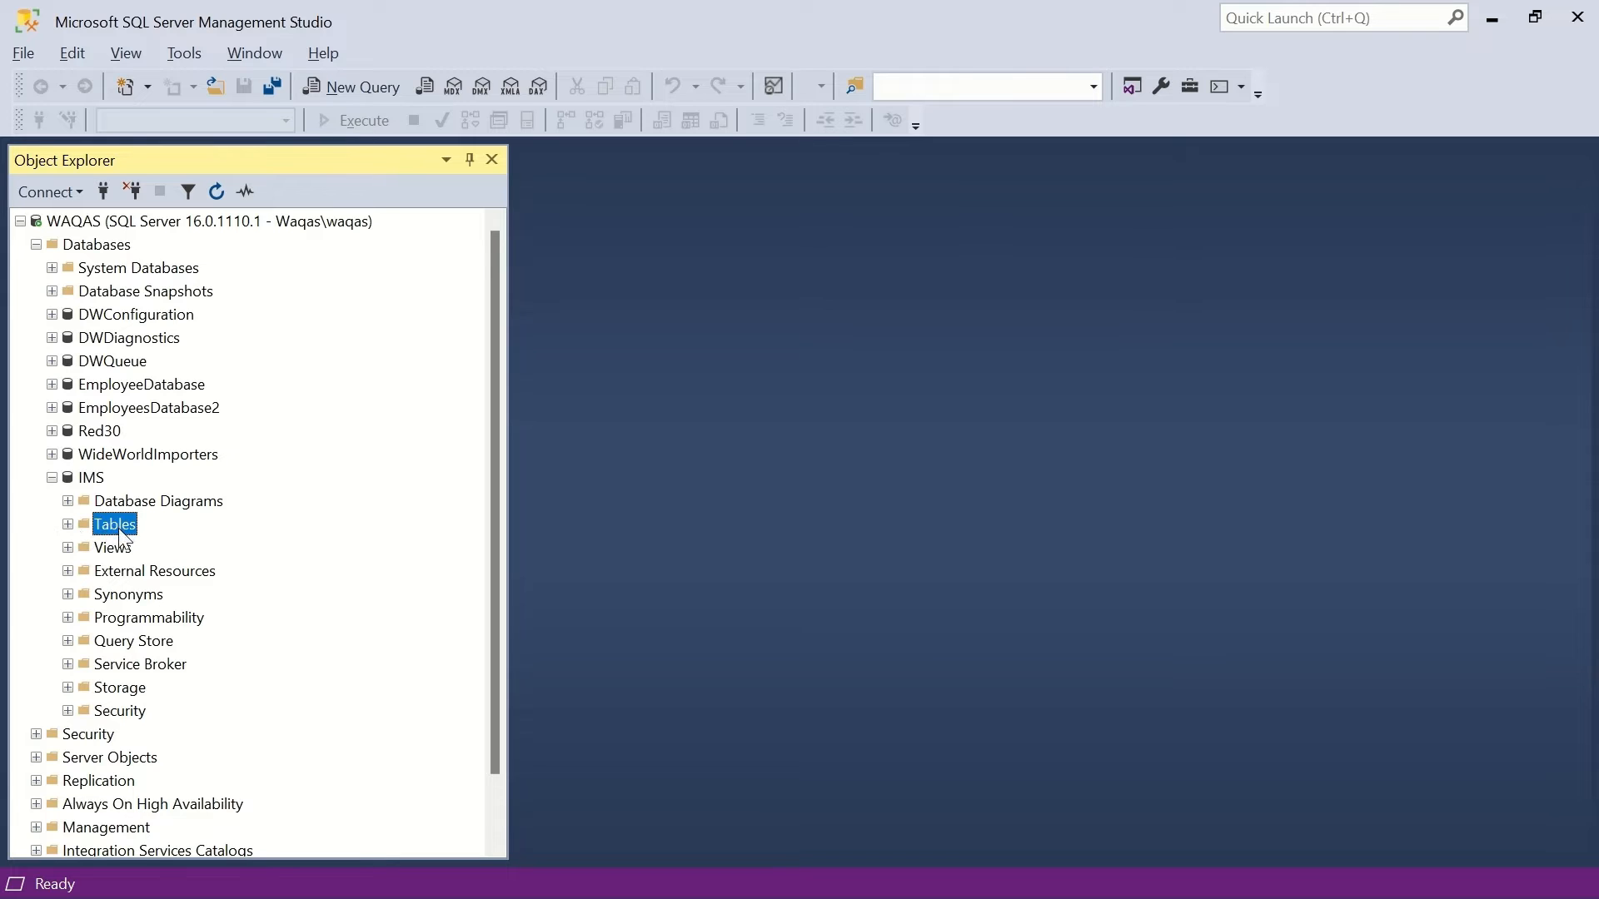
right_click(124, 539)
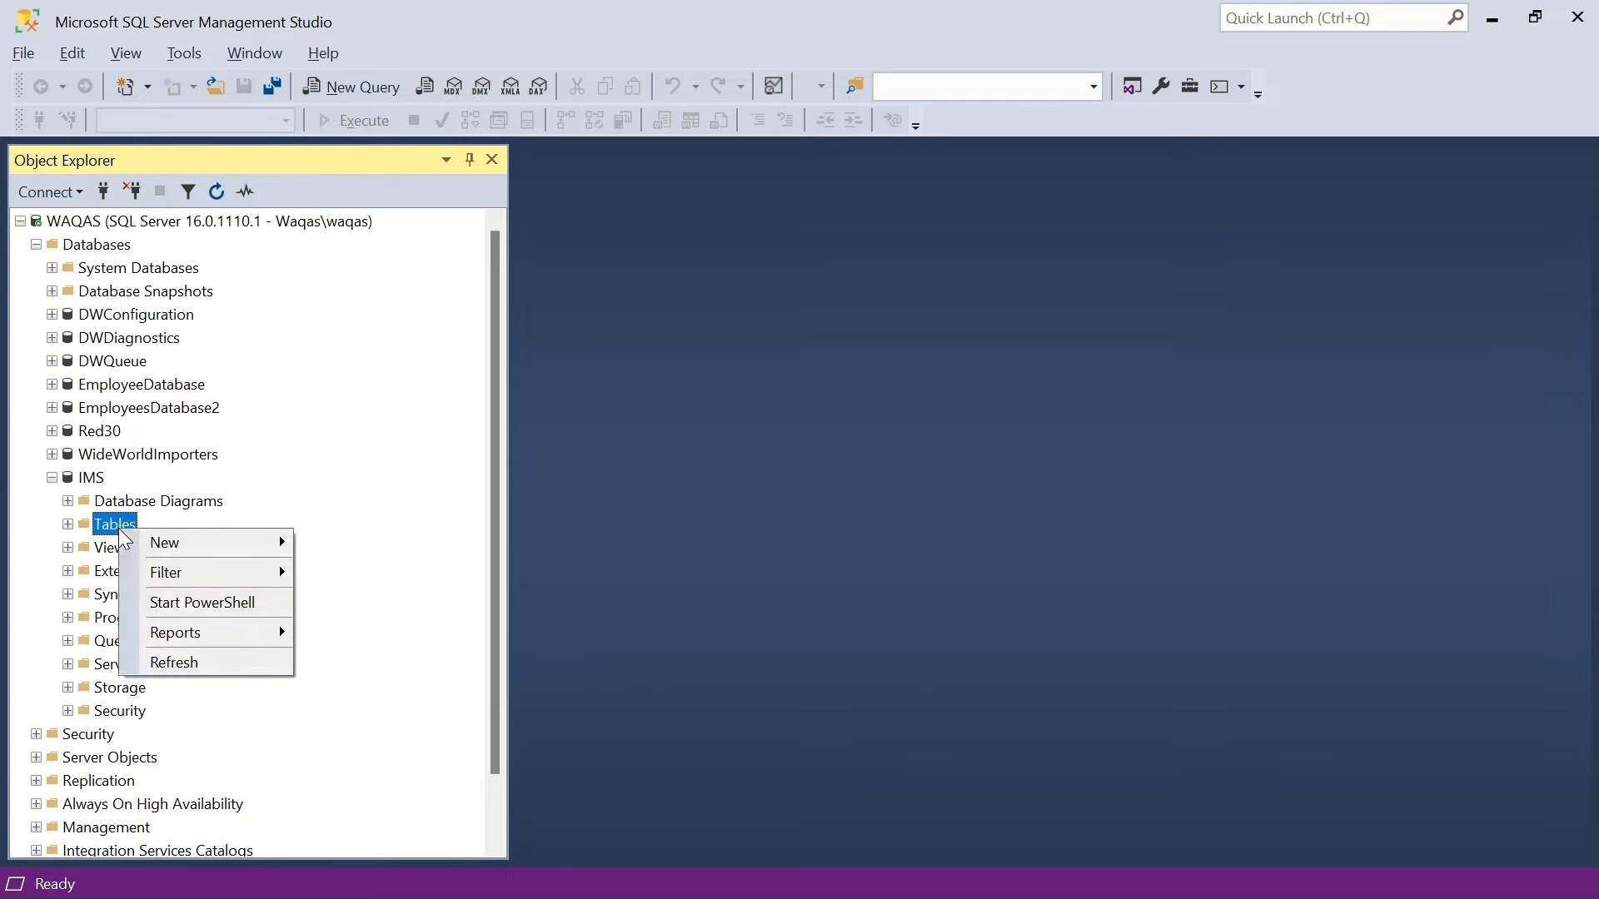
mouse_move(208, 550)
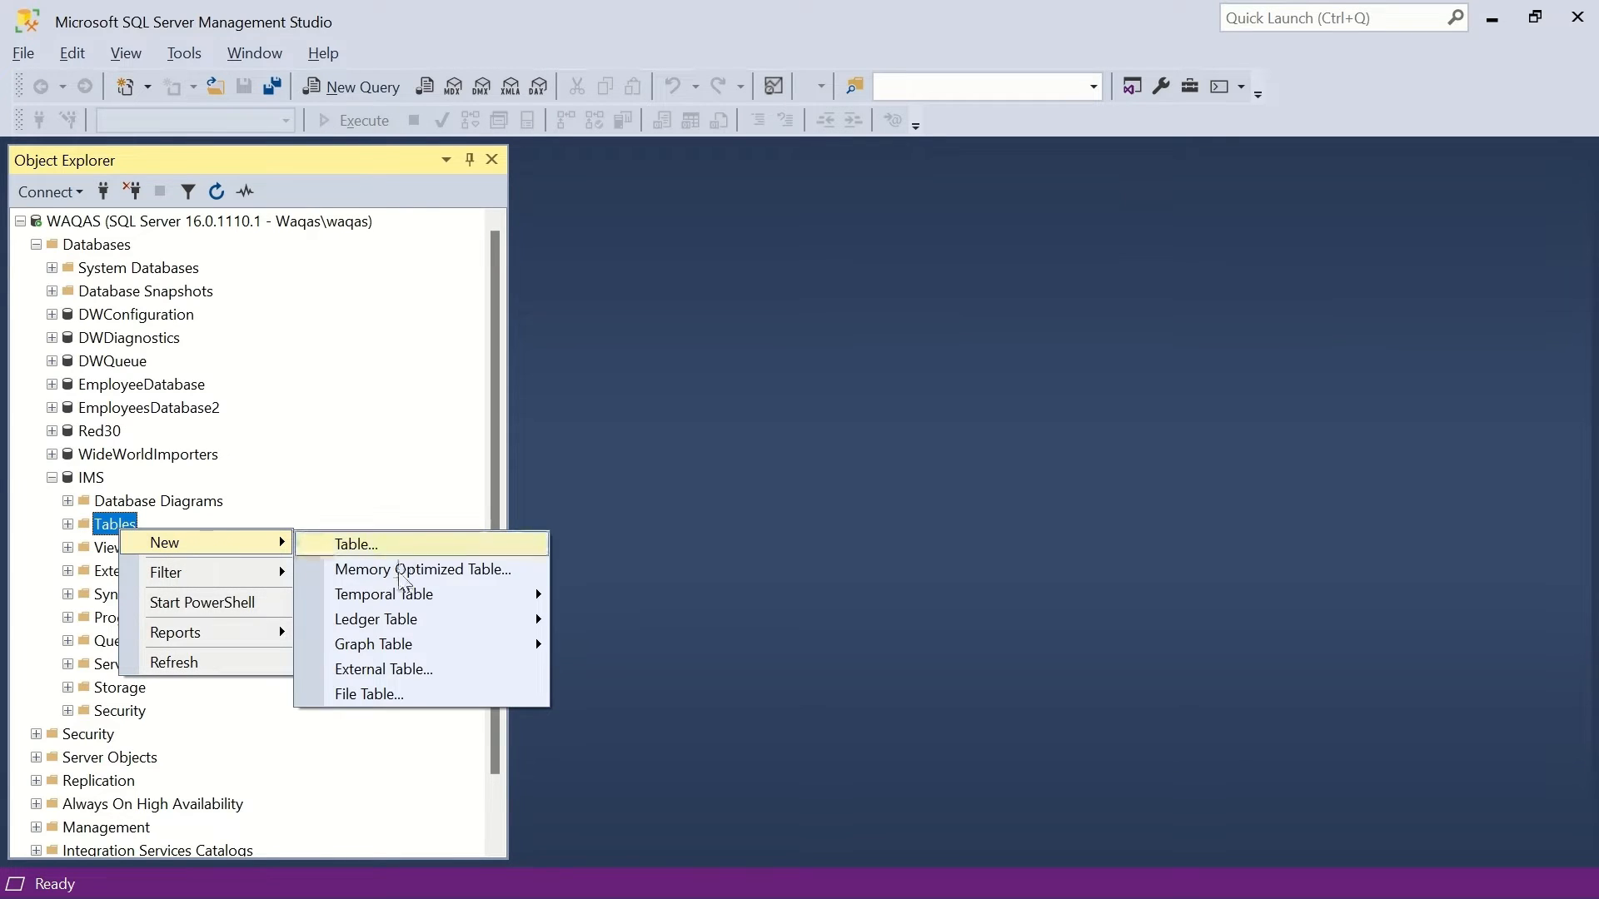
left_click(342, 550)
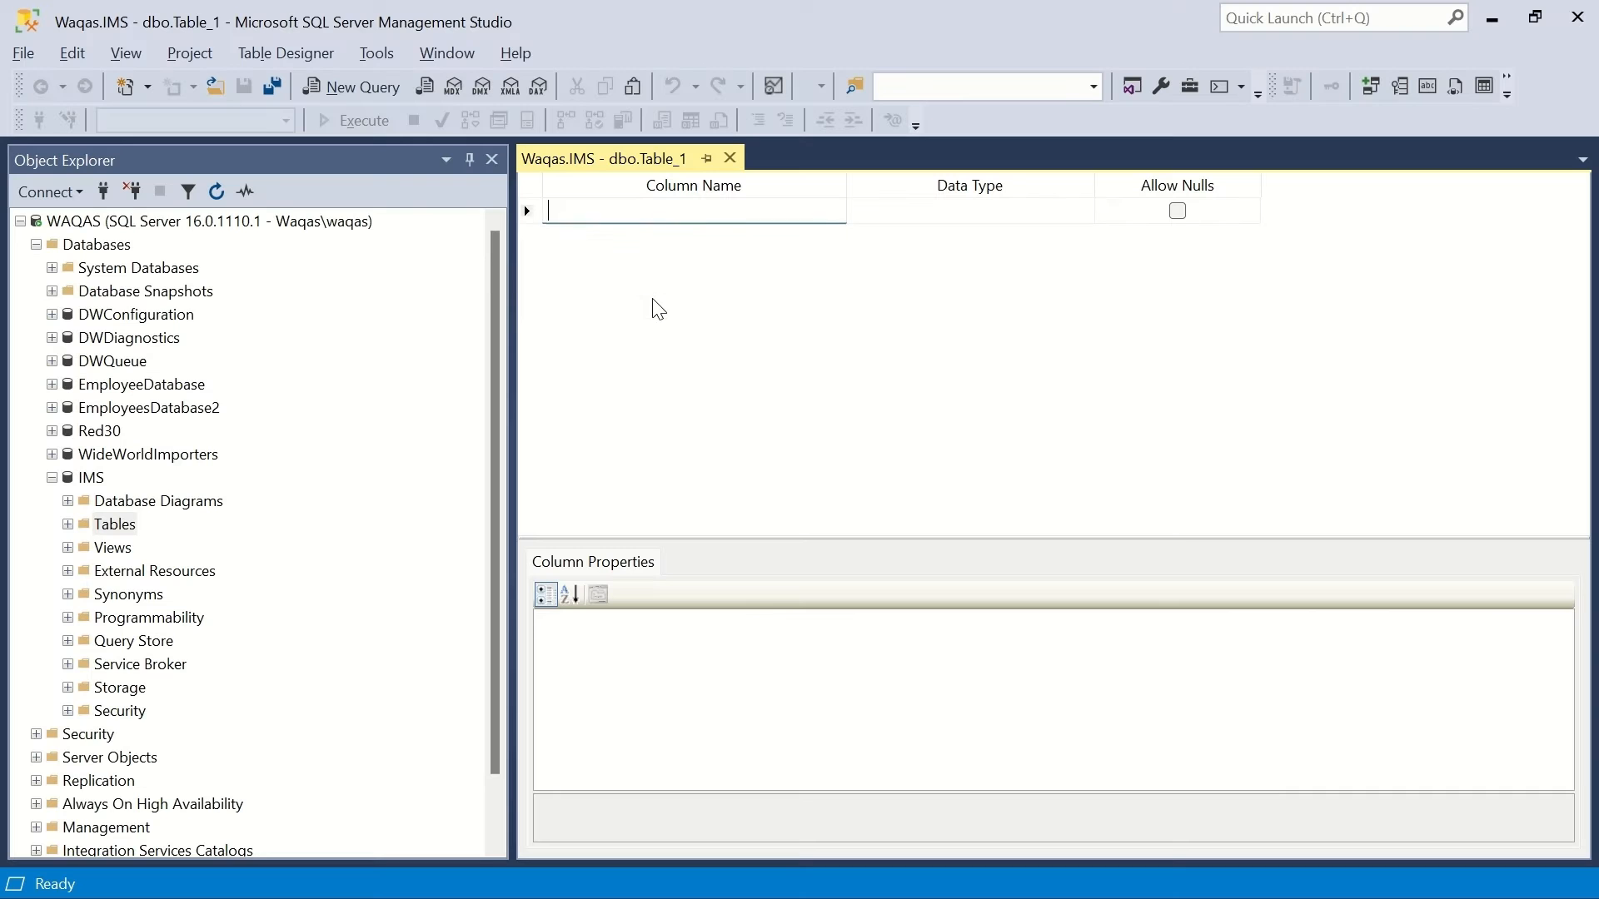
type("ProductID")
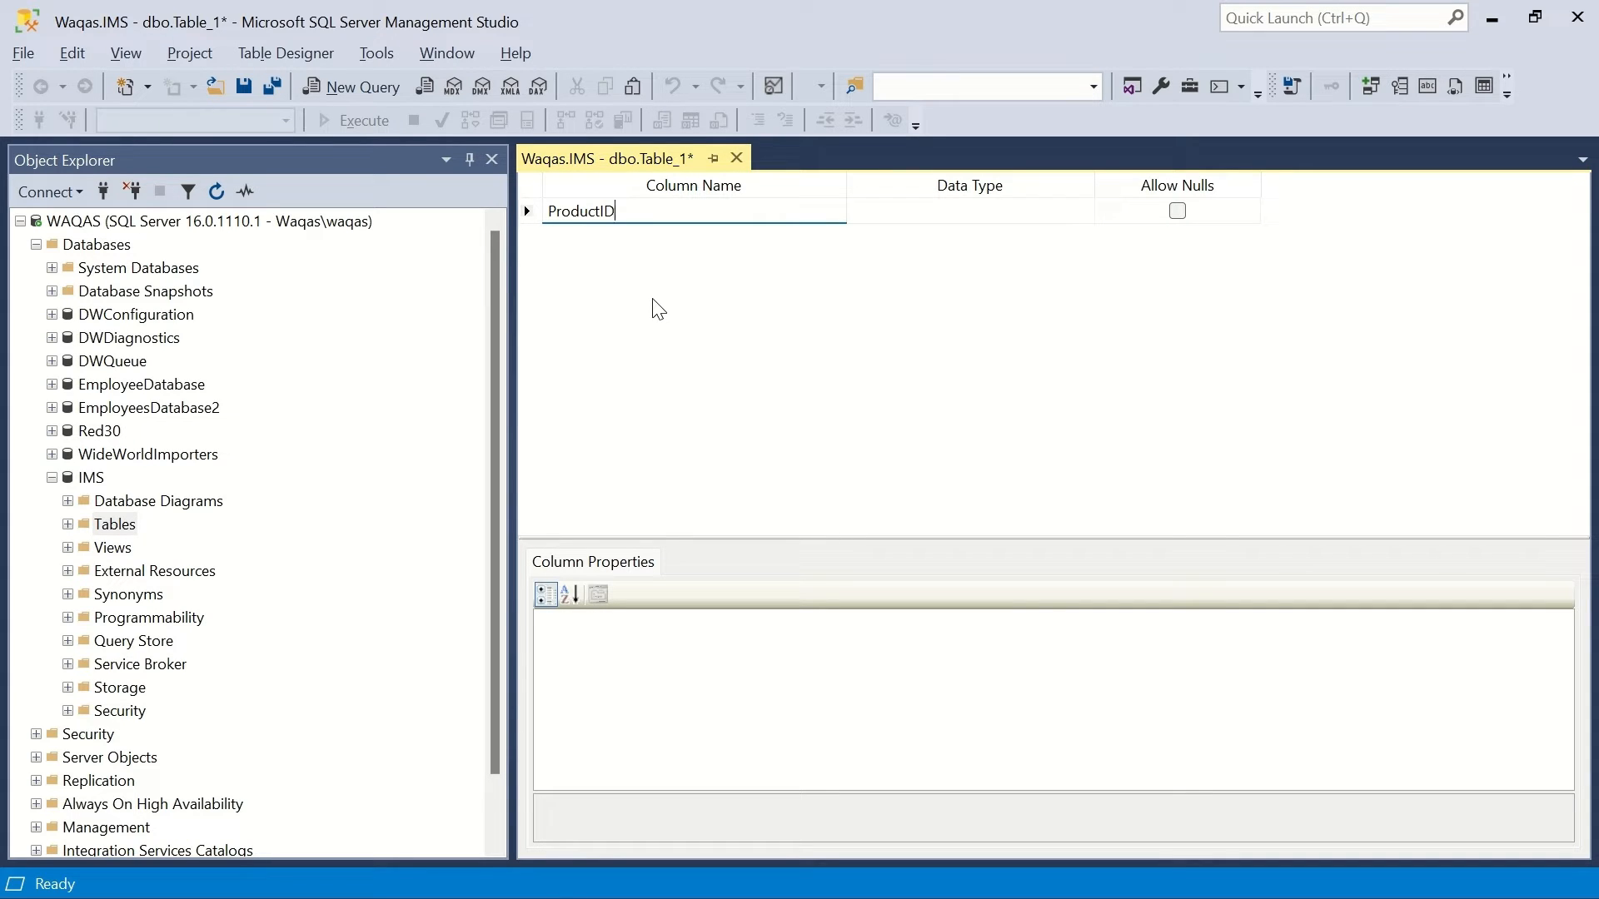
- Check ProductID's planned data type in the spreadsheet, and set the new table's ProductID column to int without nulls
key("alt+Tab")
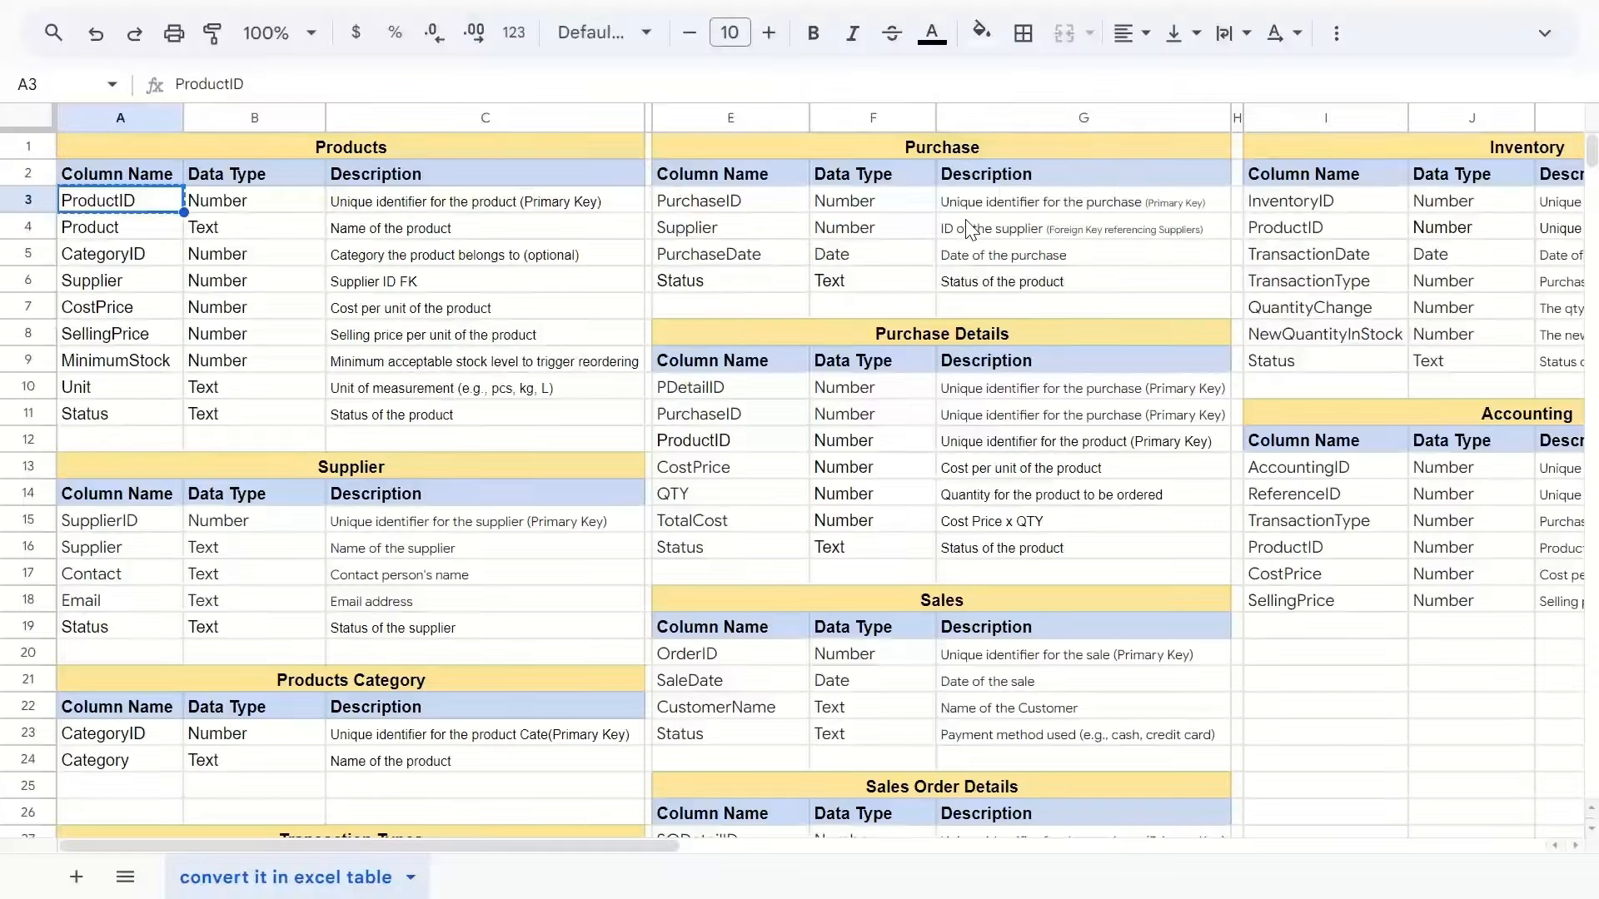
left_click(263, 211)
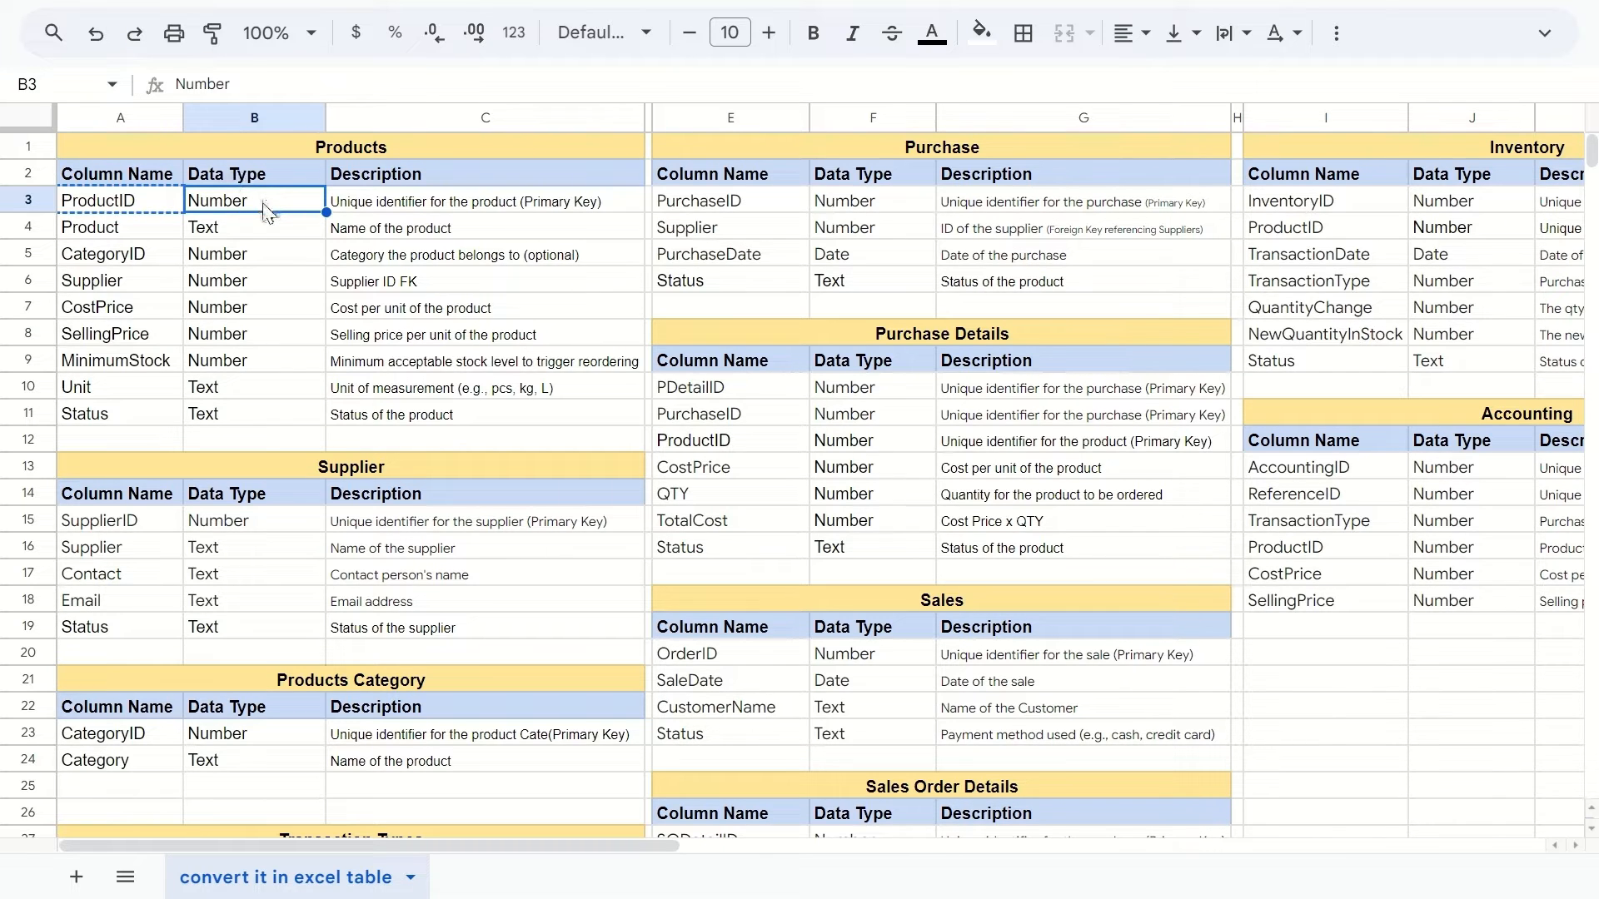
key("alt+Tab")
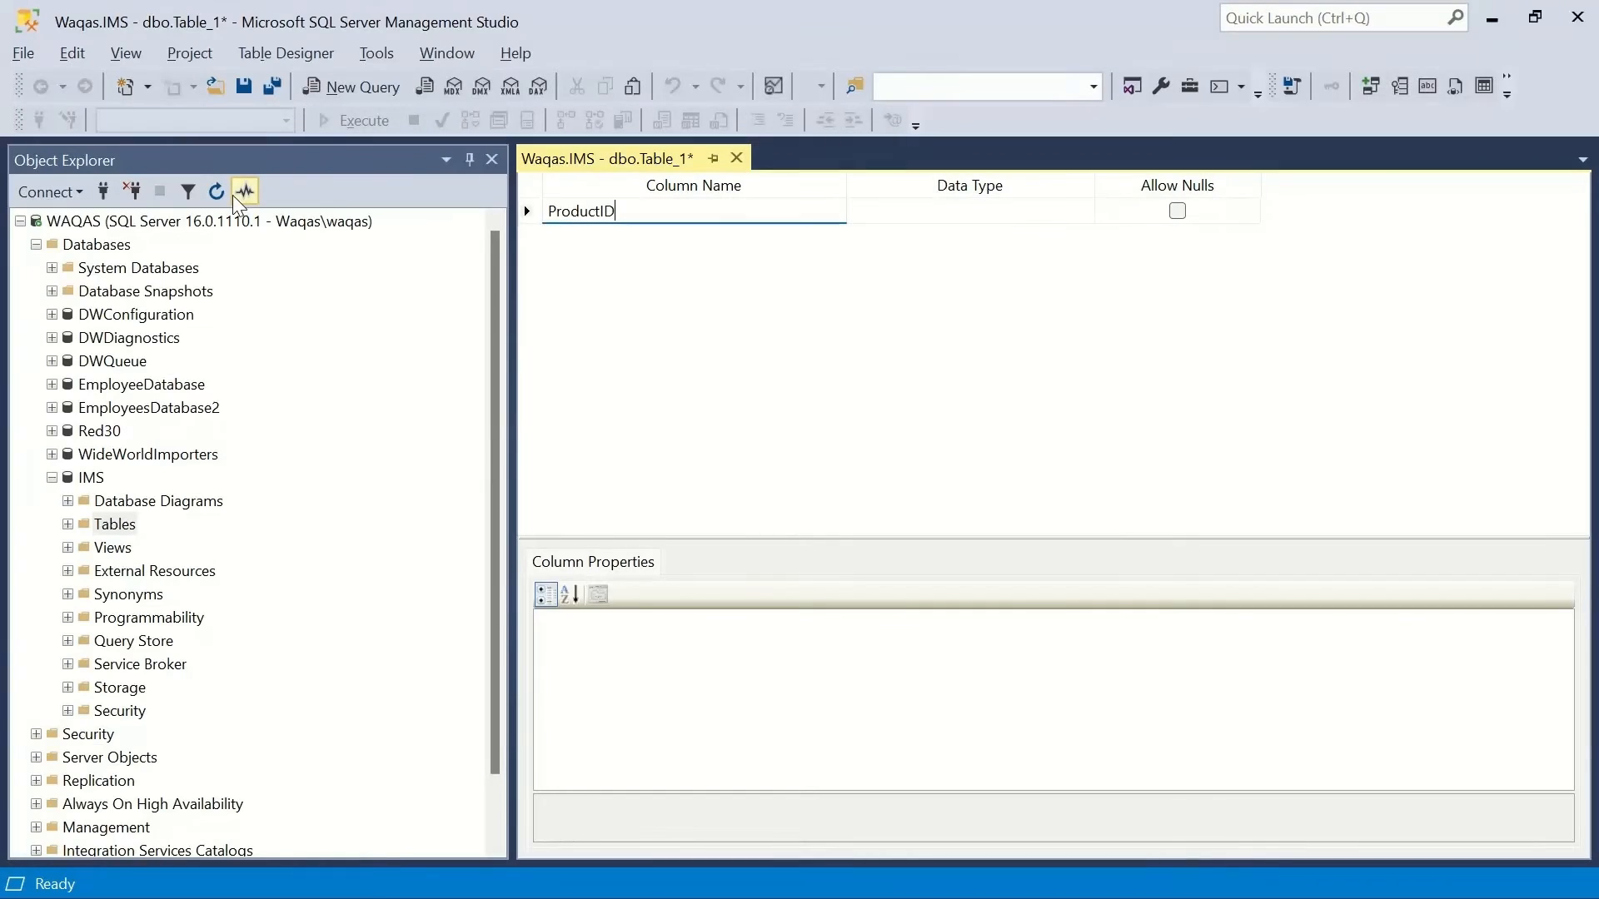
key("Tab")
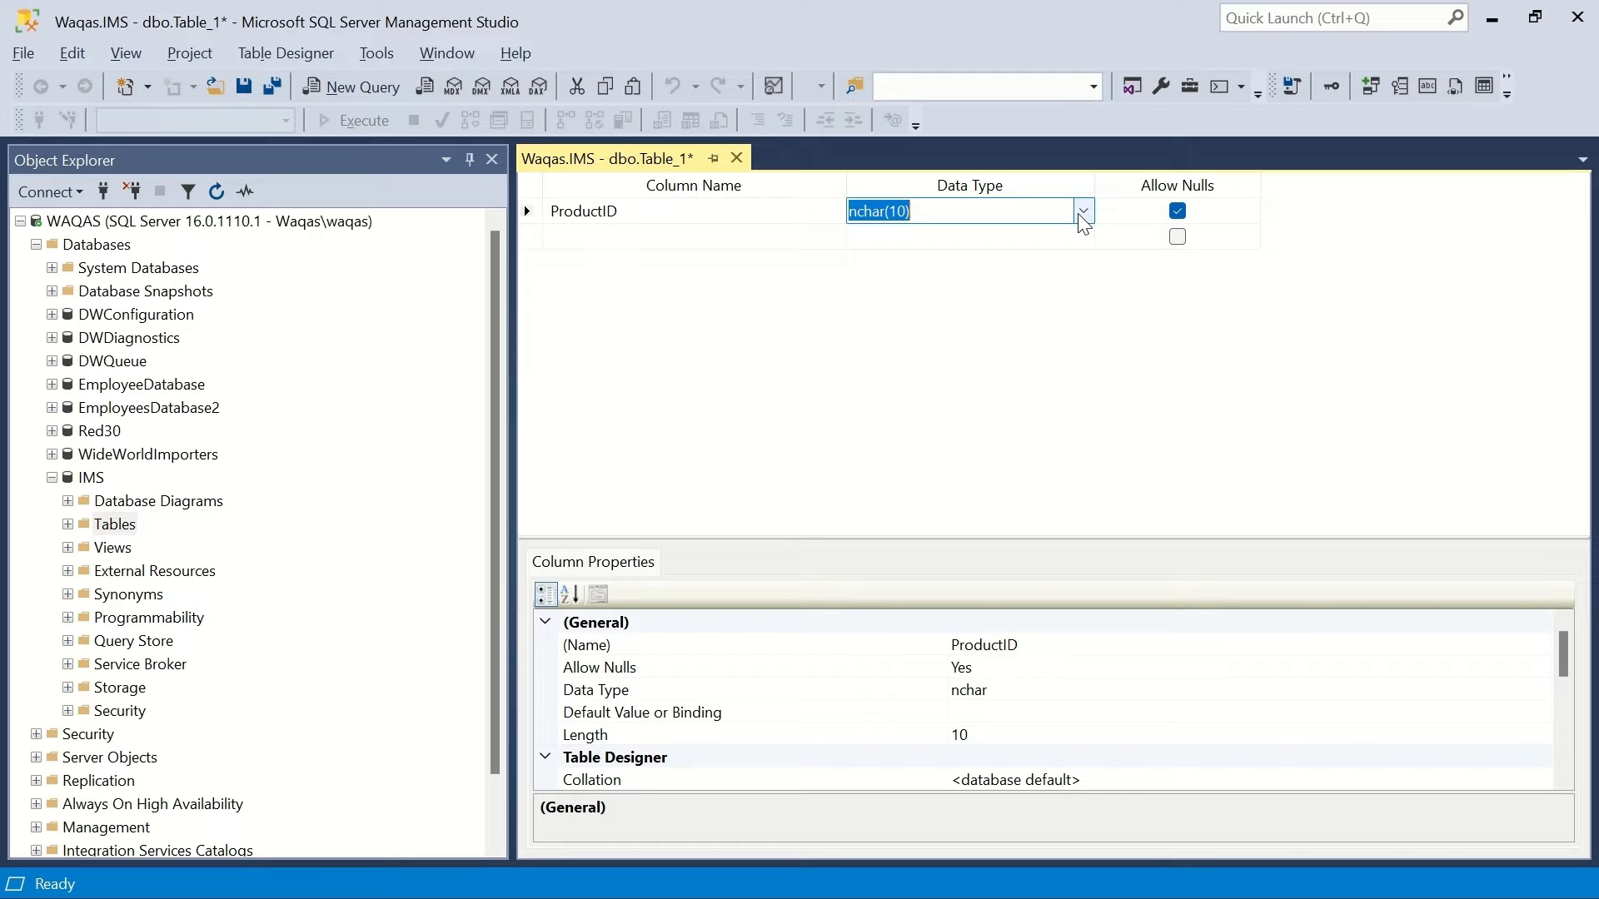
type("int")
key("Tab")
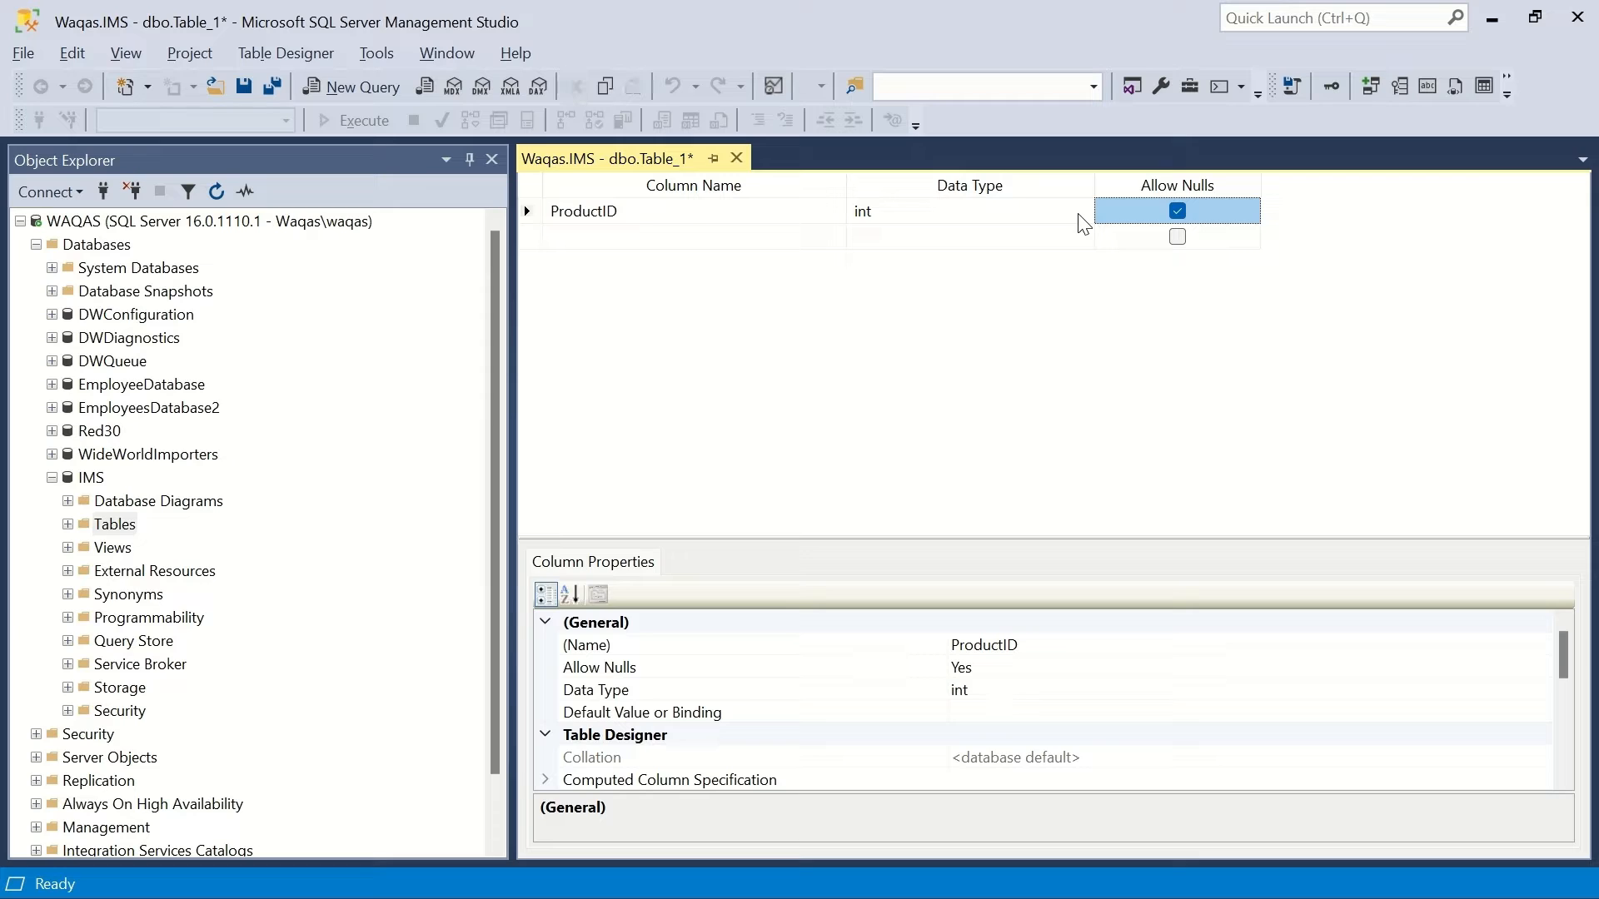
left_click(1178, 211)
left_click(902, 213)
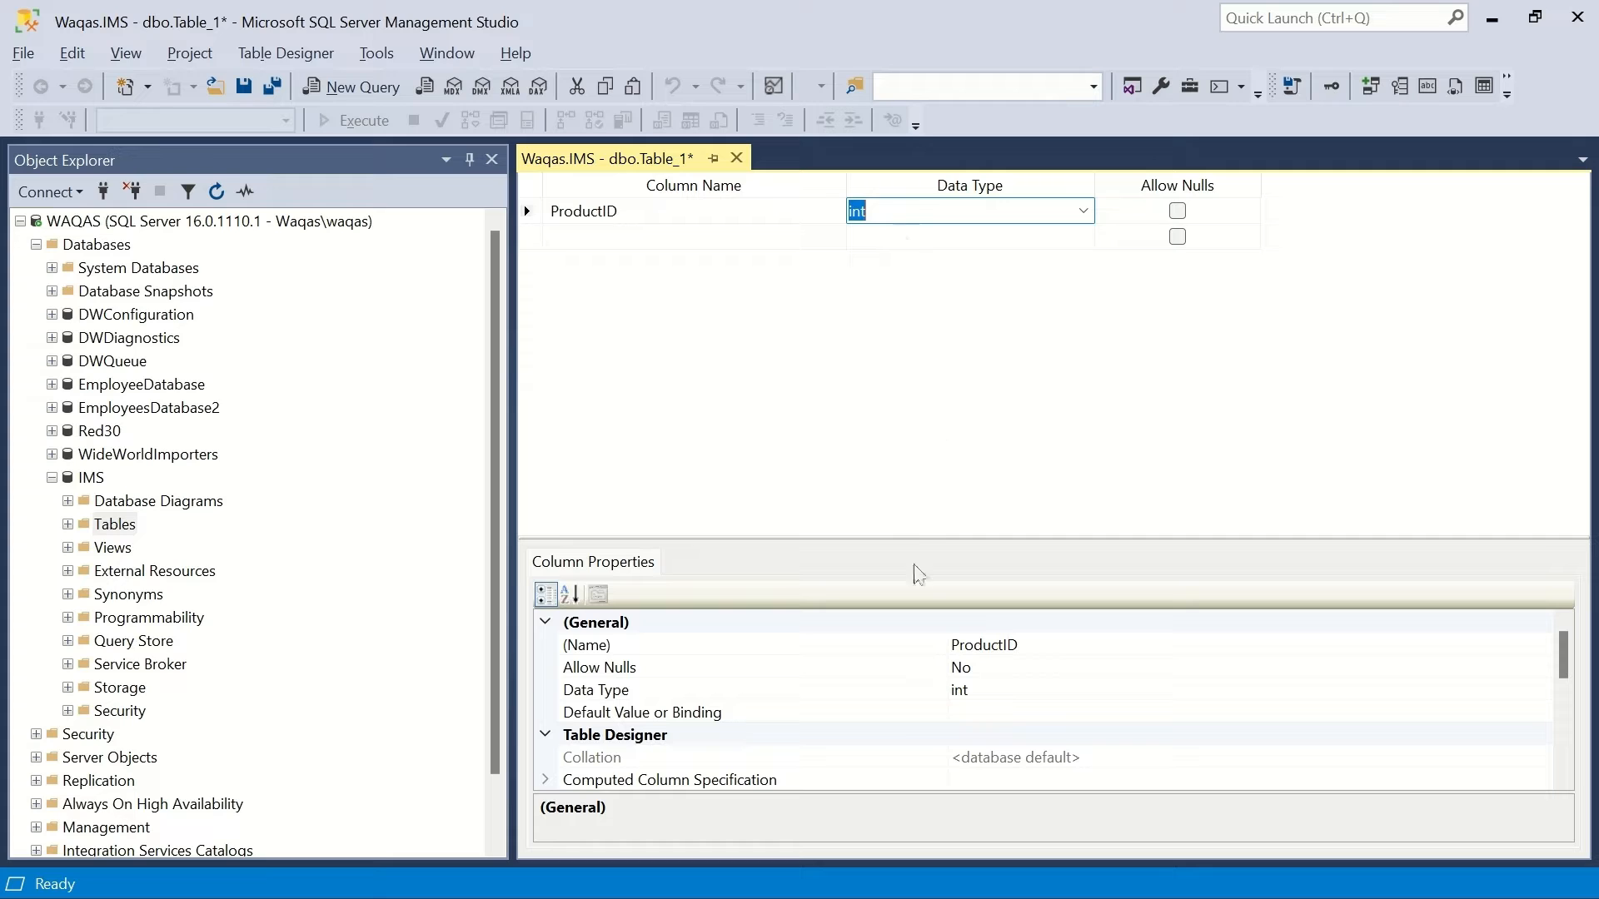
- Make ProductID an identity column by setting Is Identity to Yes in its Identity Specification
left_click_drag(915, 536, 927, 402)
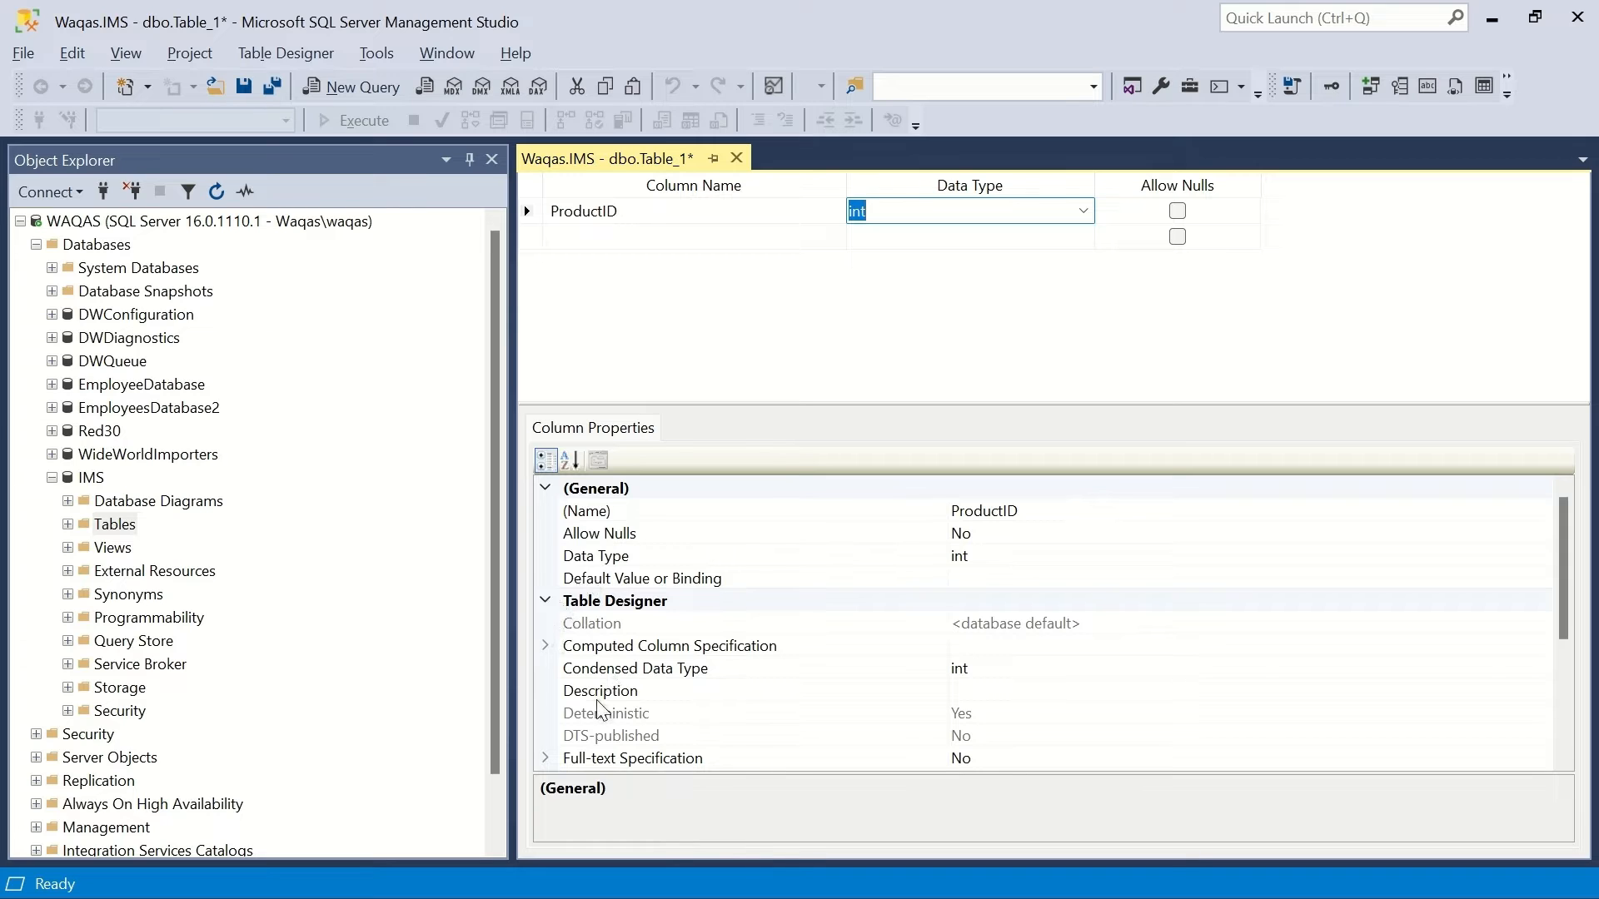
scroll(601, 712, "down", 2)
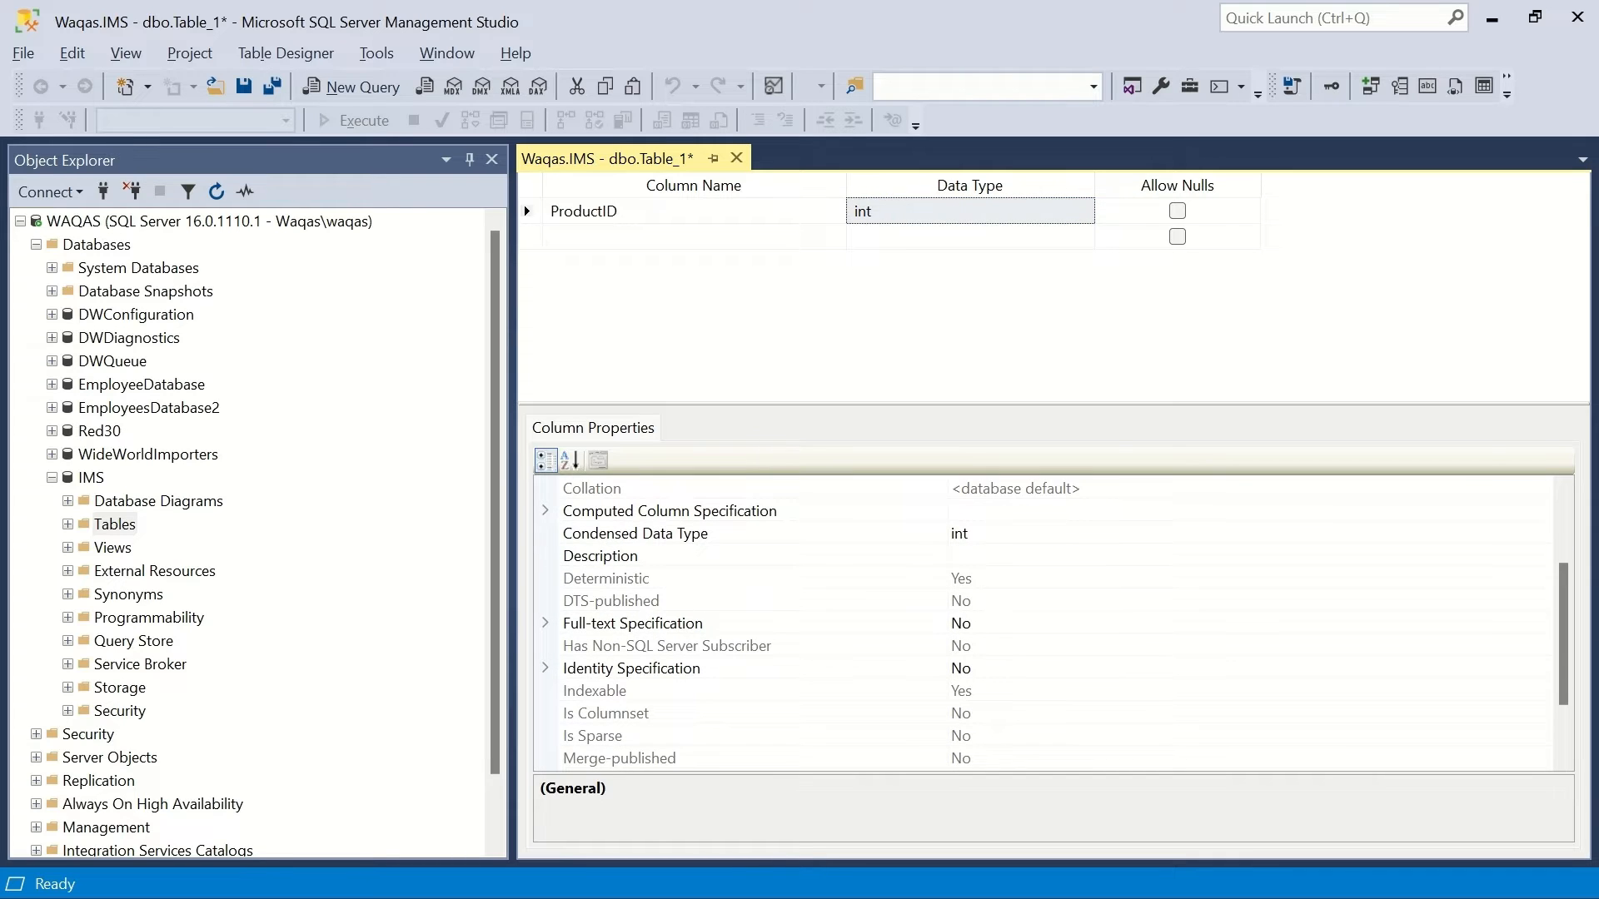
scroll(580, 600, "down", 2)
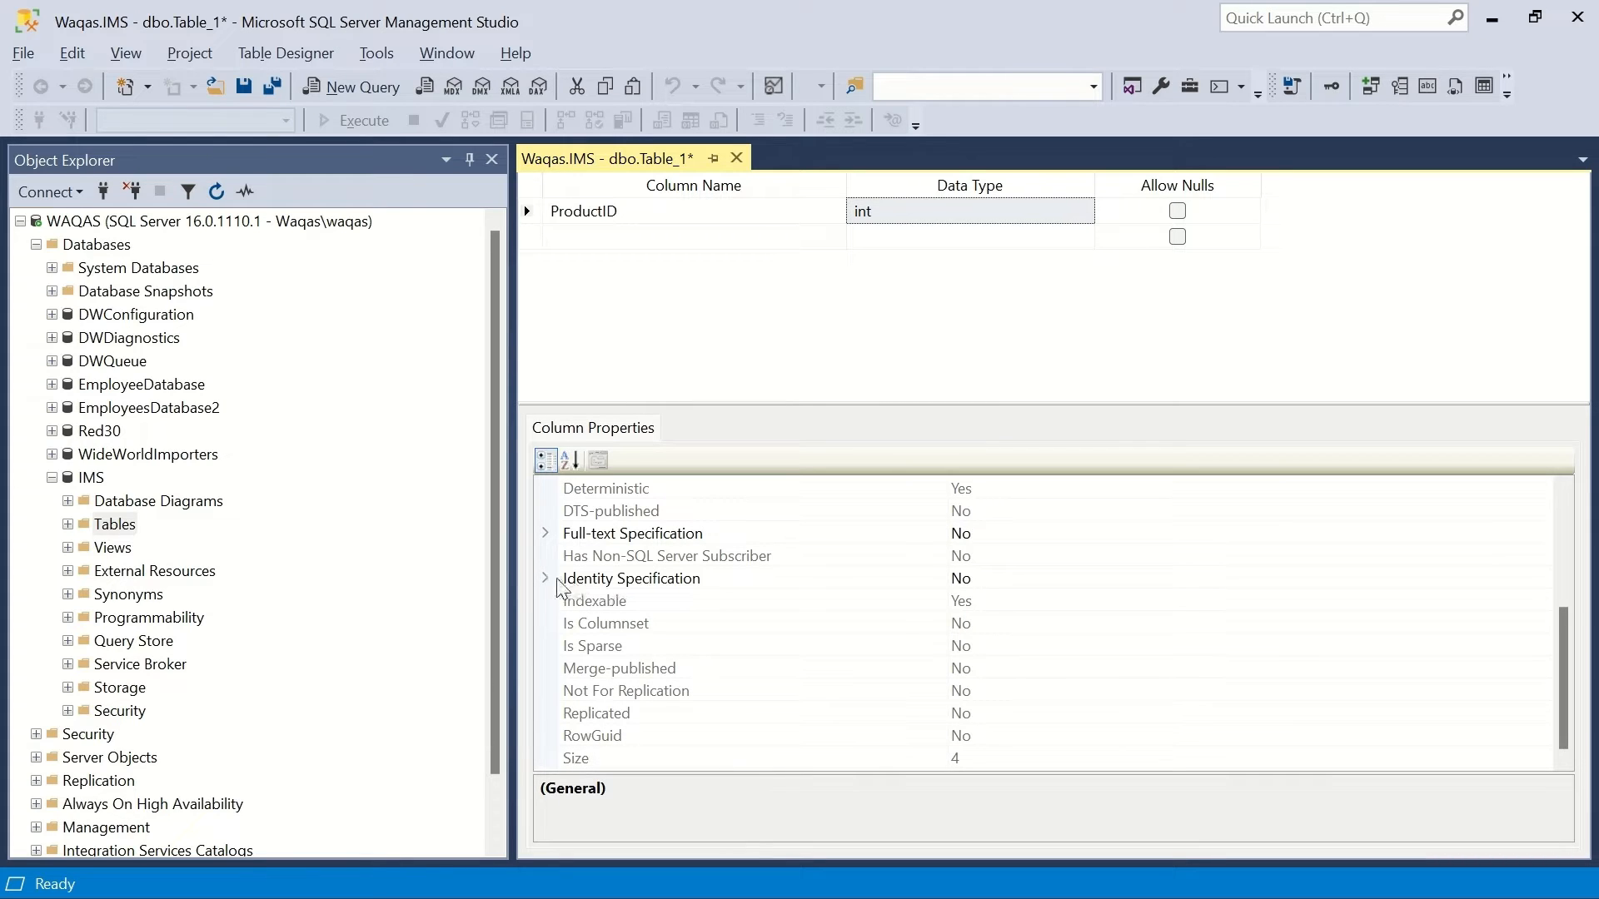
left_click(546, 581)
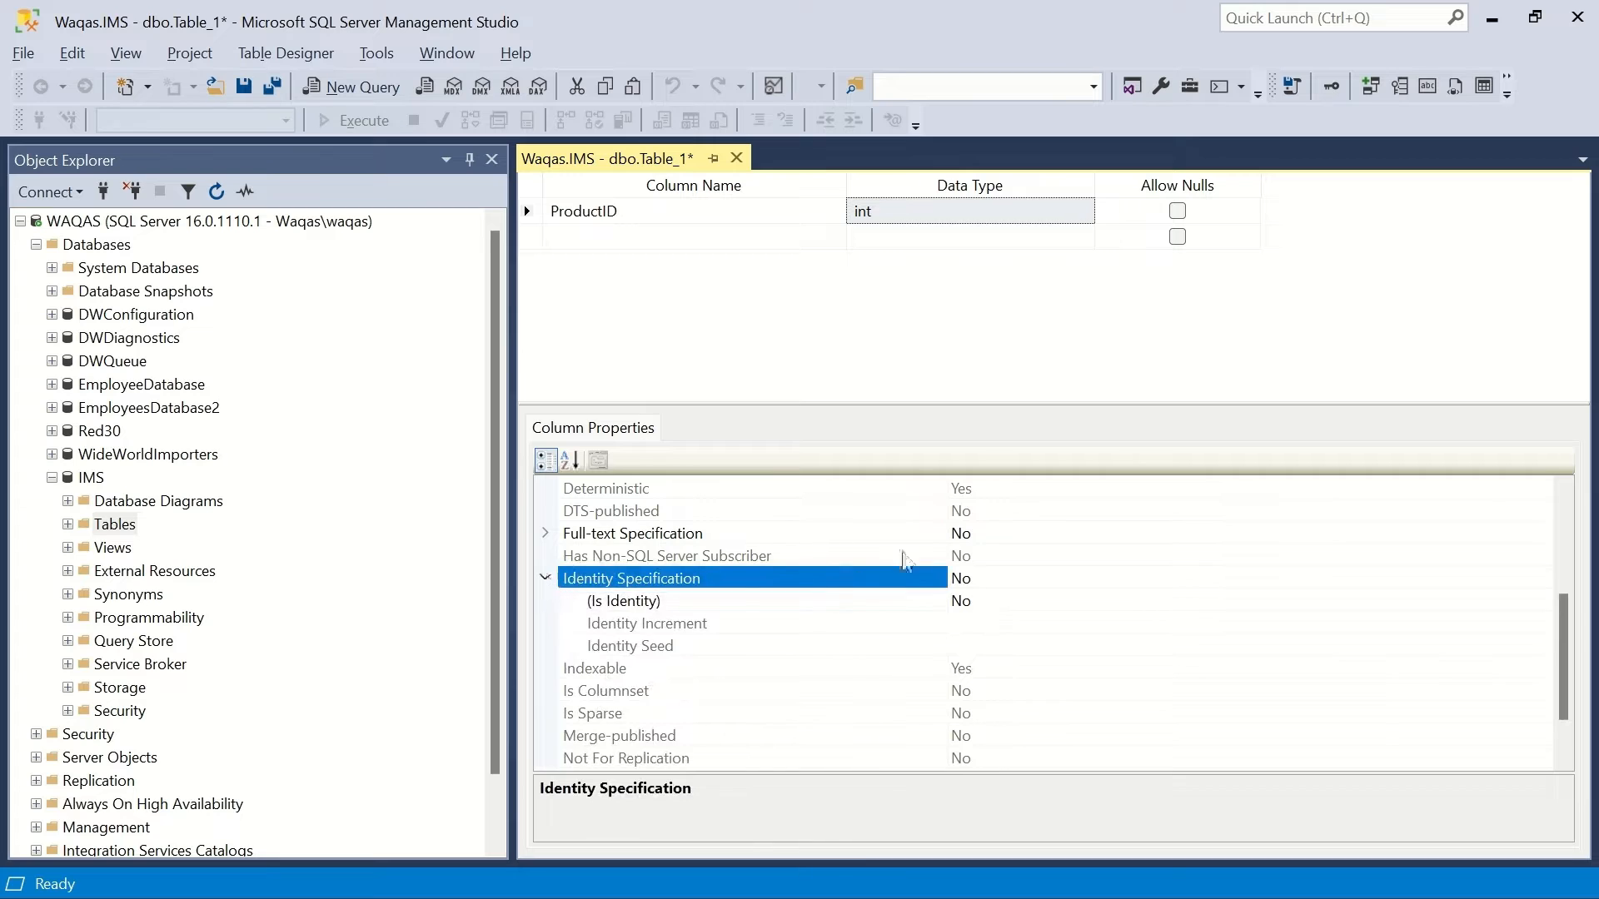
left_click(1018, 602)
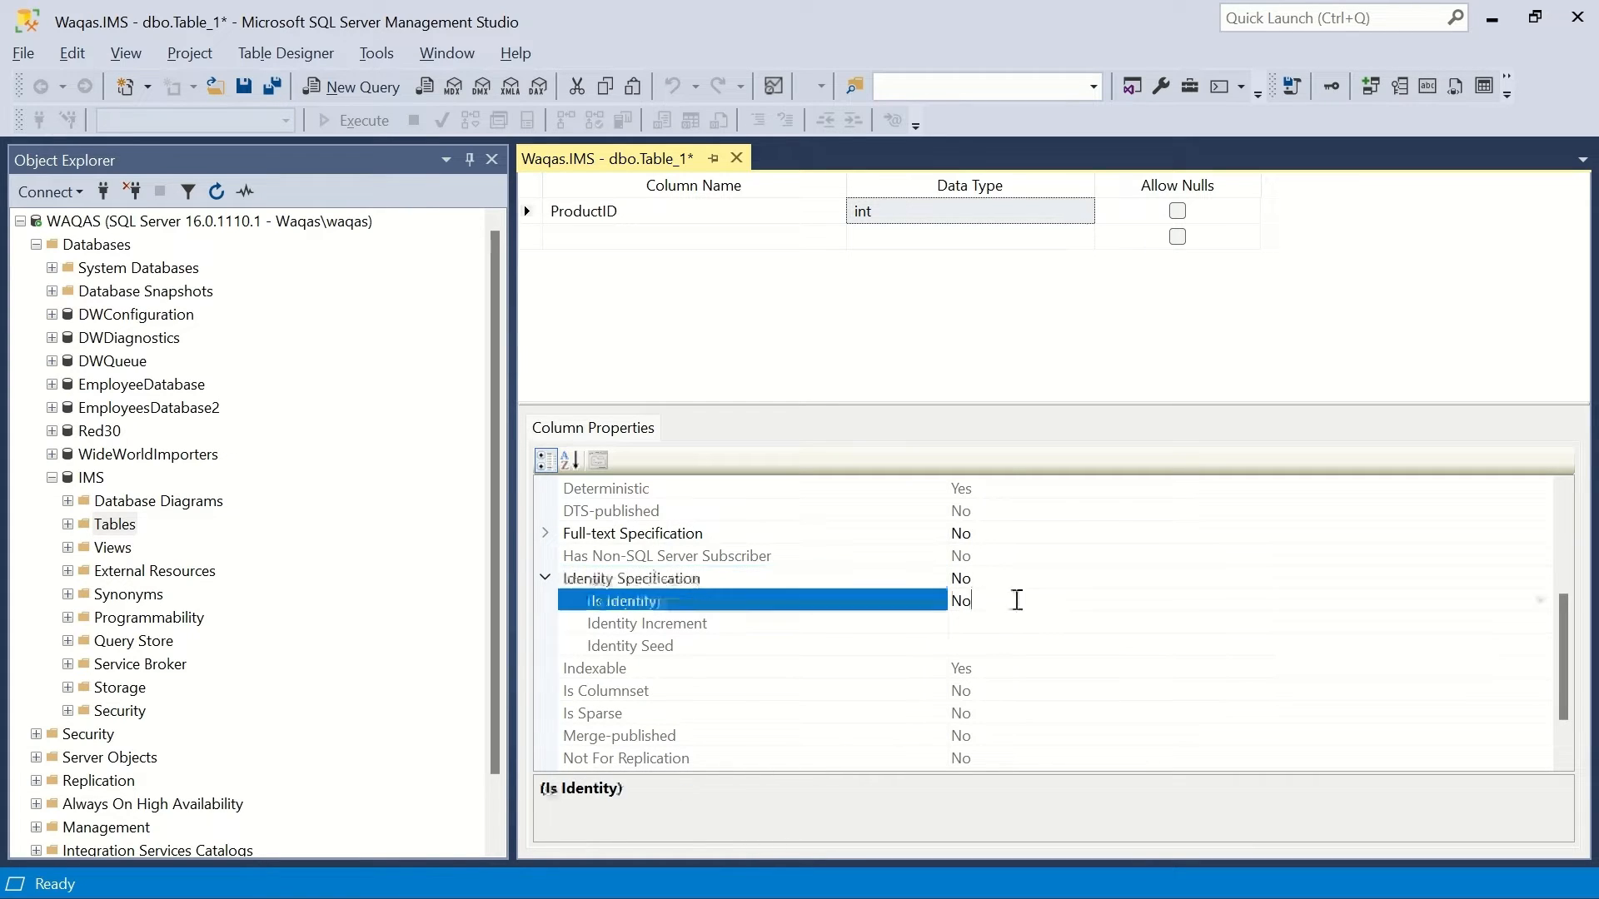
left_click(1542, 599)
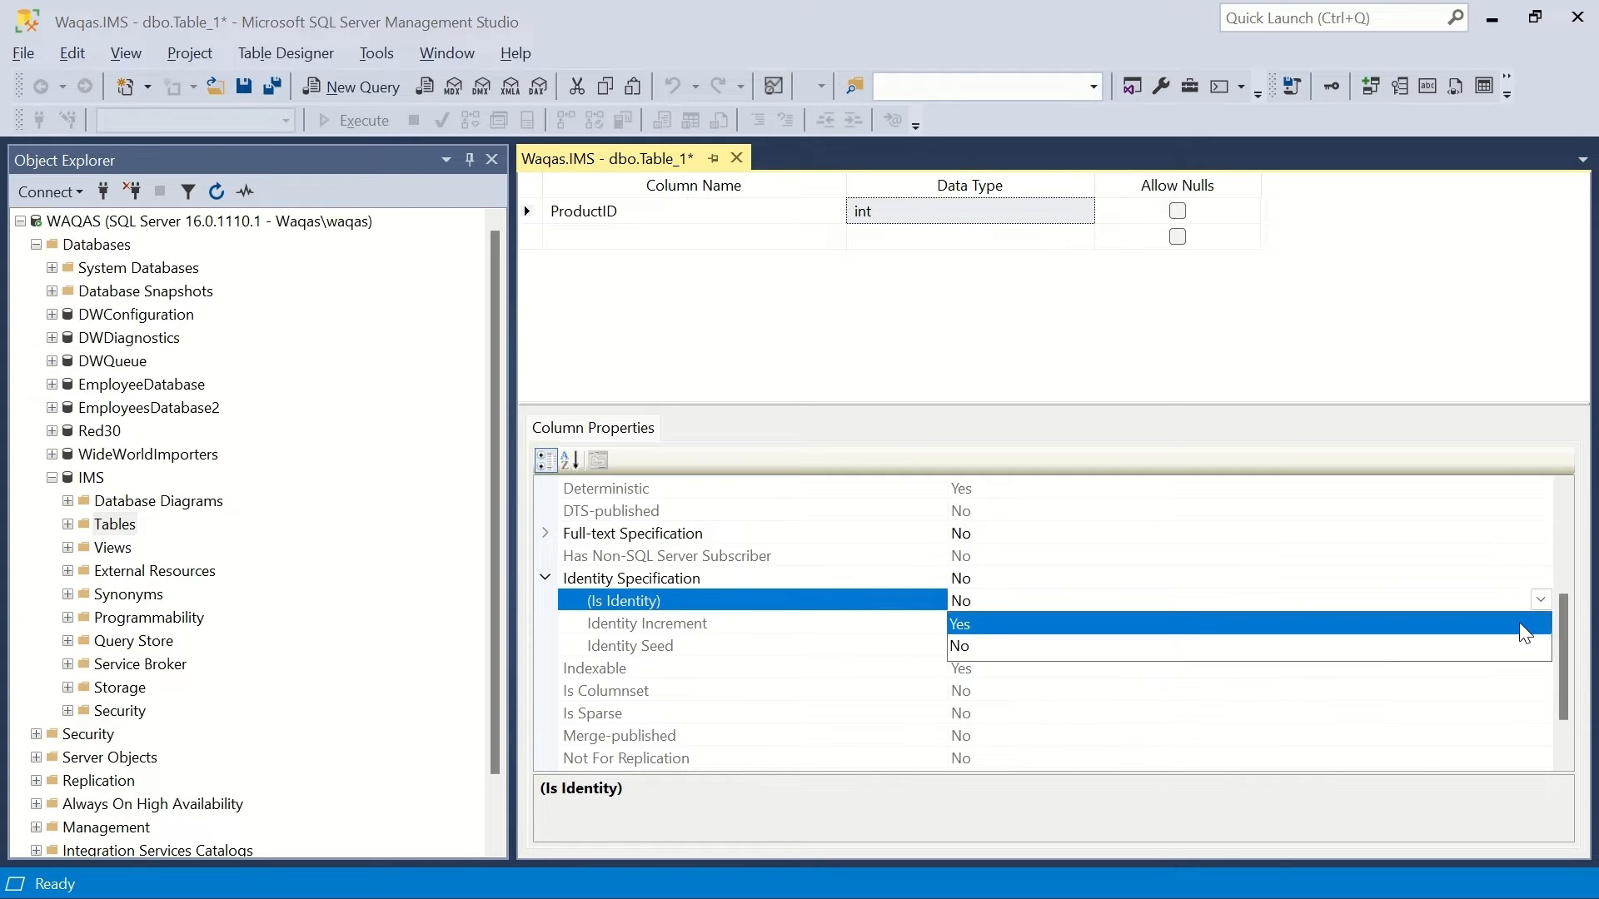
left_click(1519, 624)
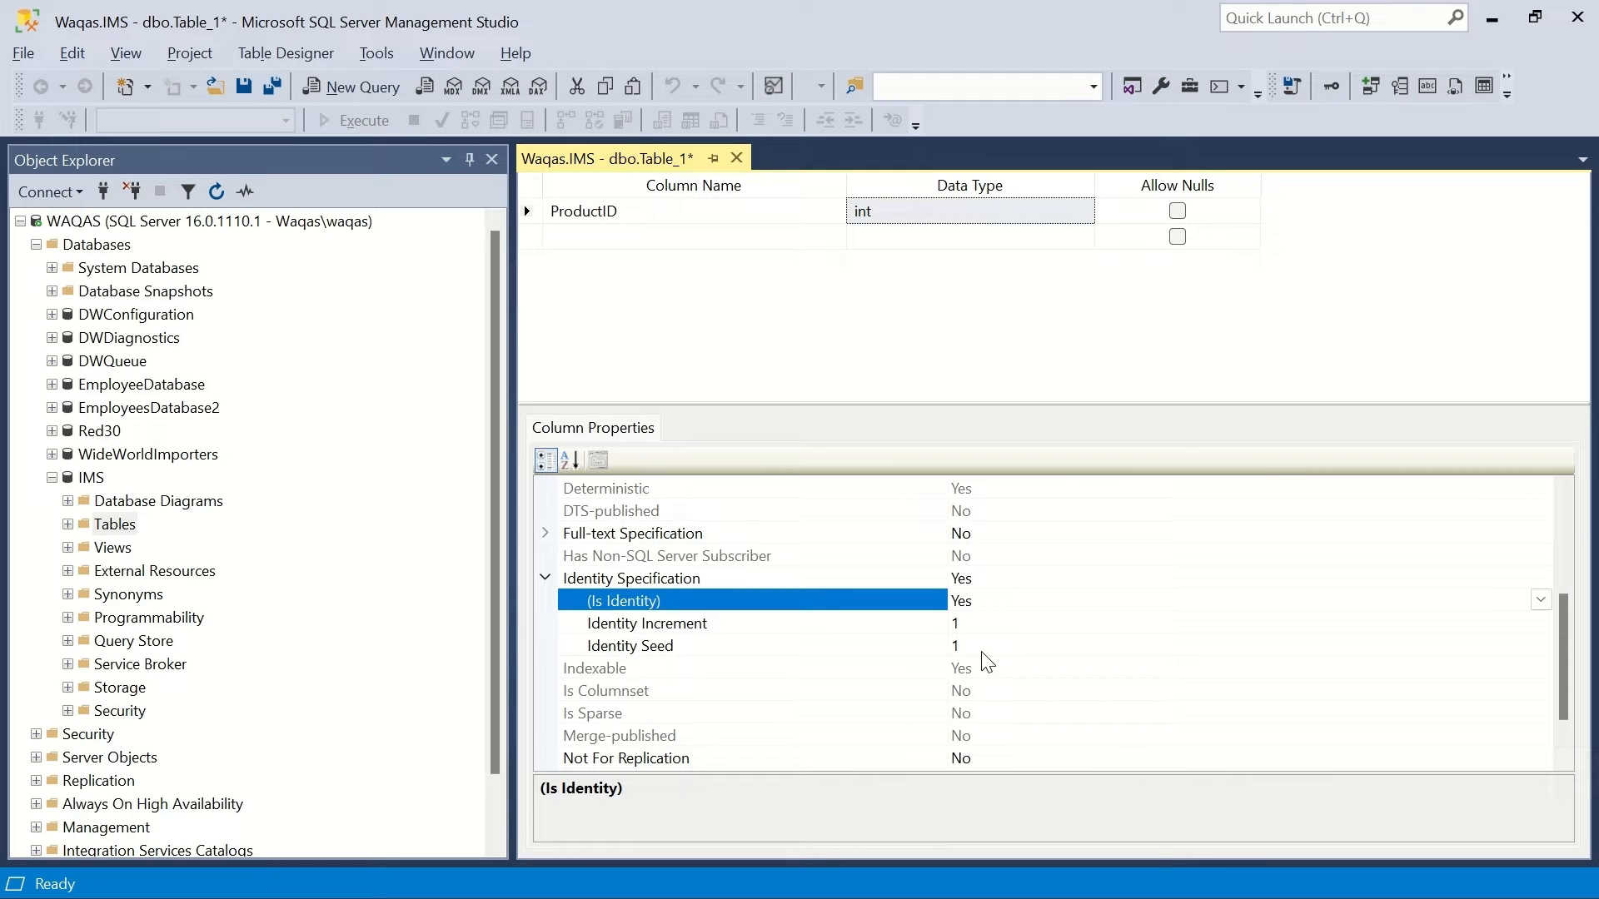
left_click(547, 578)
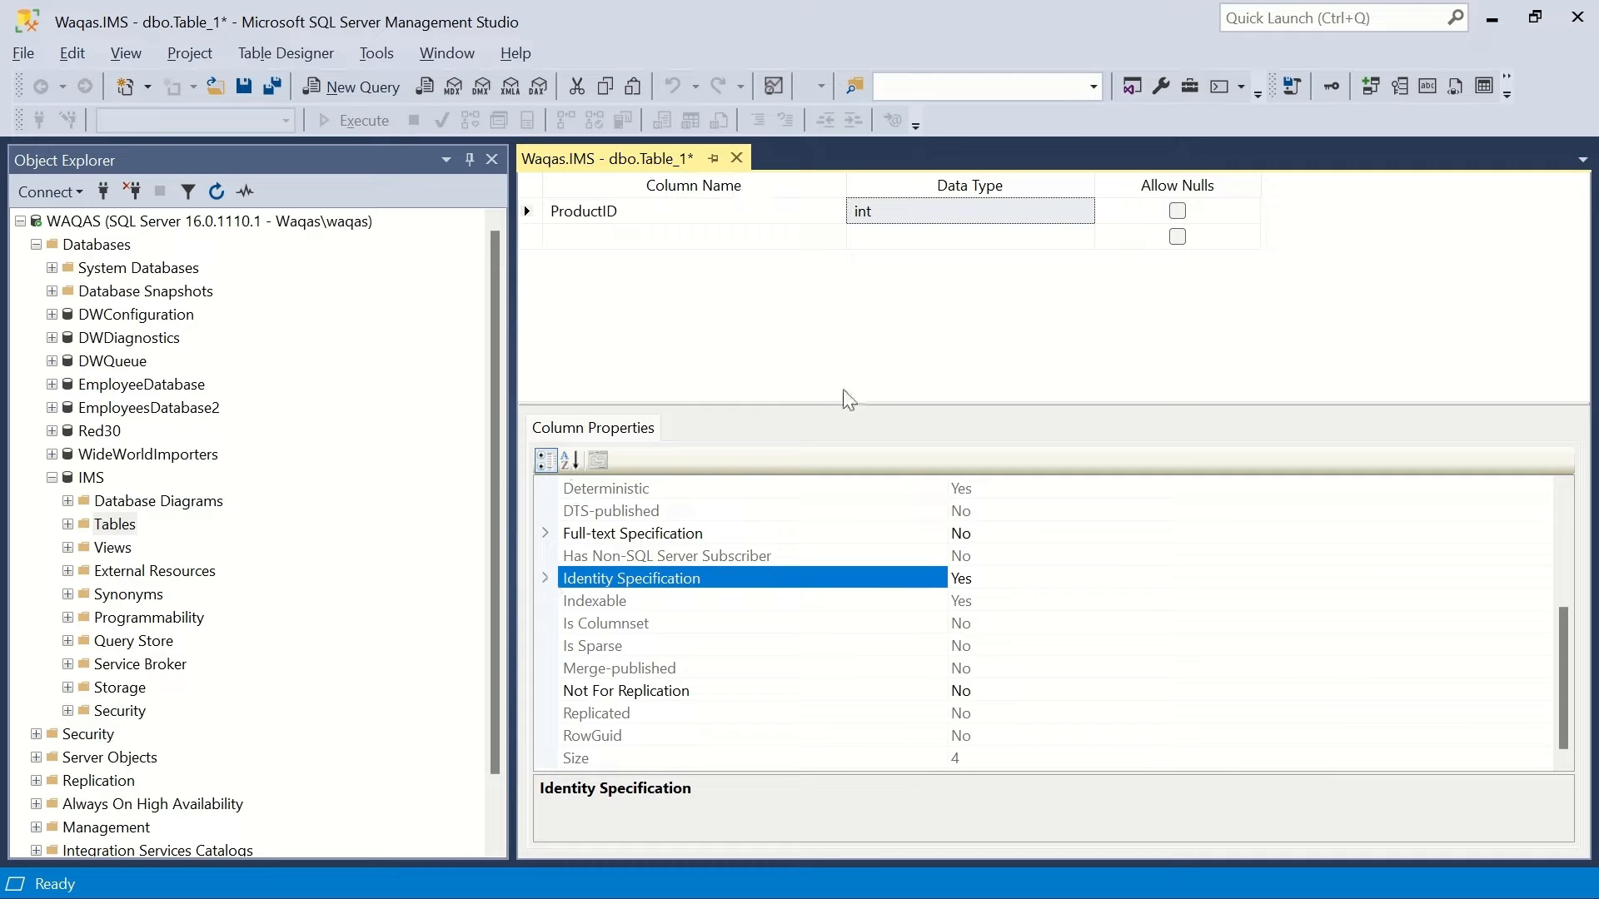
- Restore the larger column grid and set ProductID as the table's primary key
left_click_drag(867, 402, 881, 574)
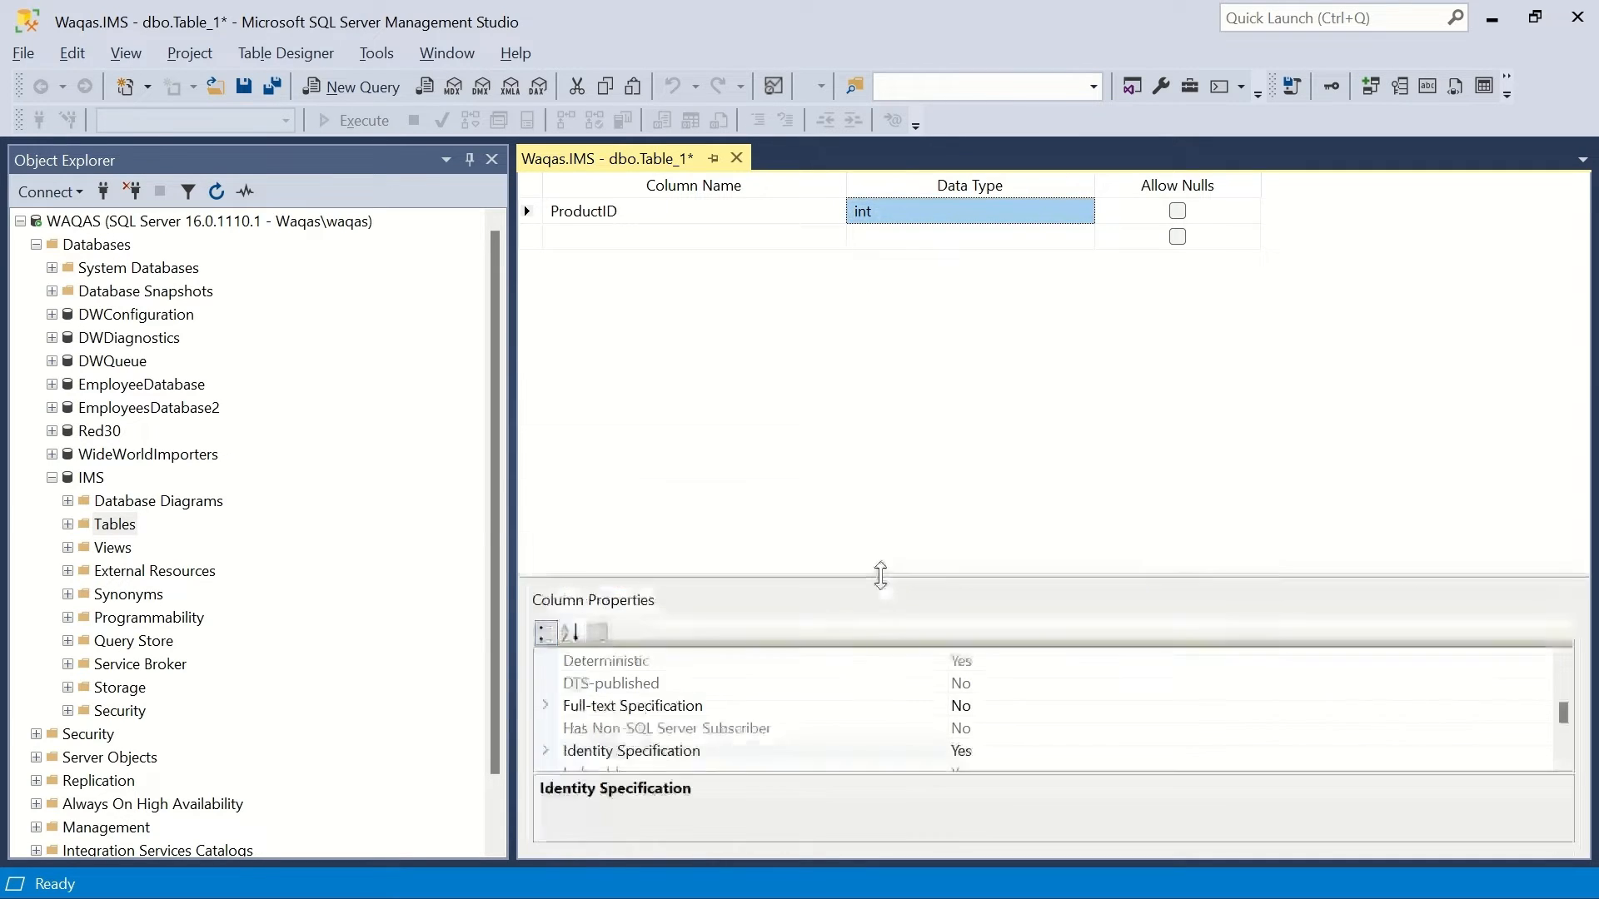
left_click(628, 218)
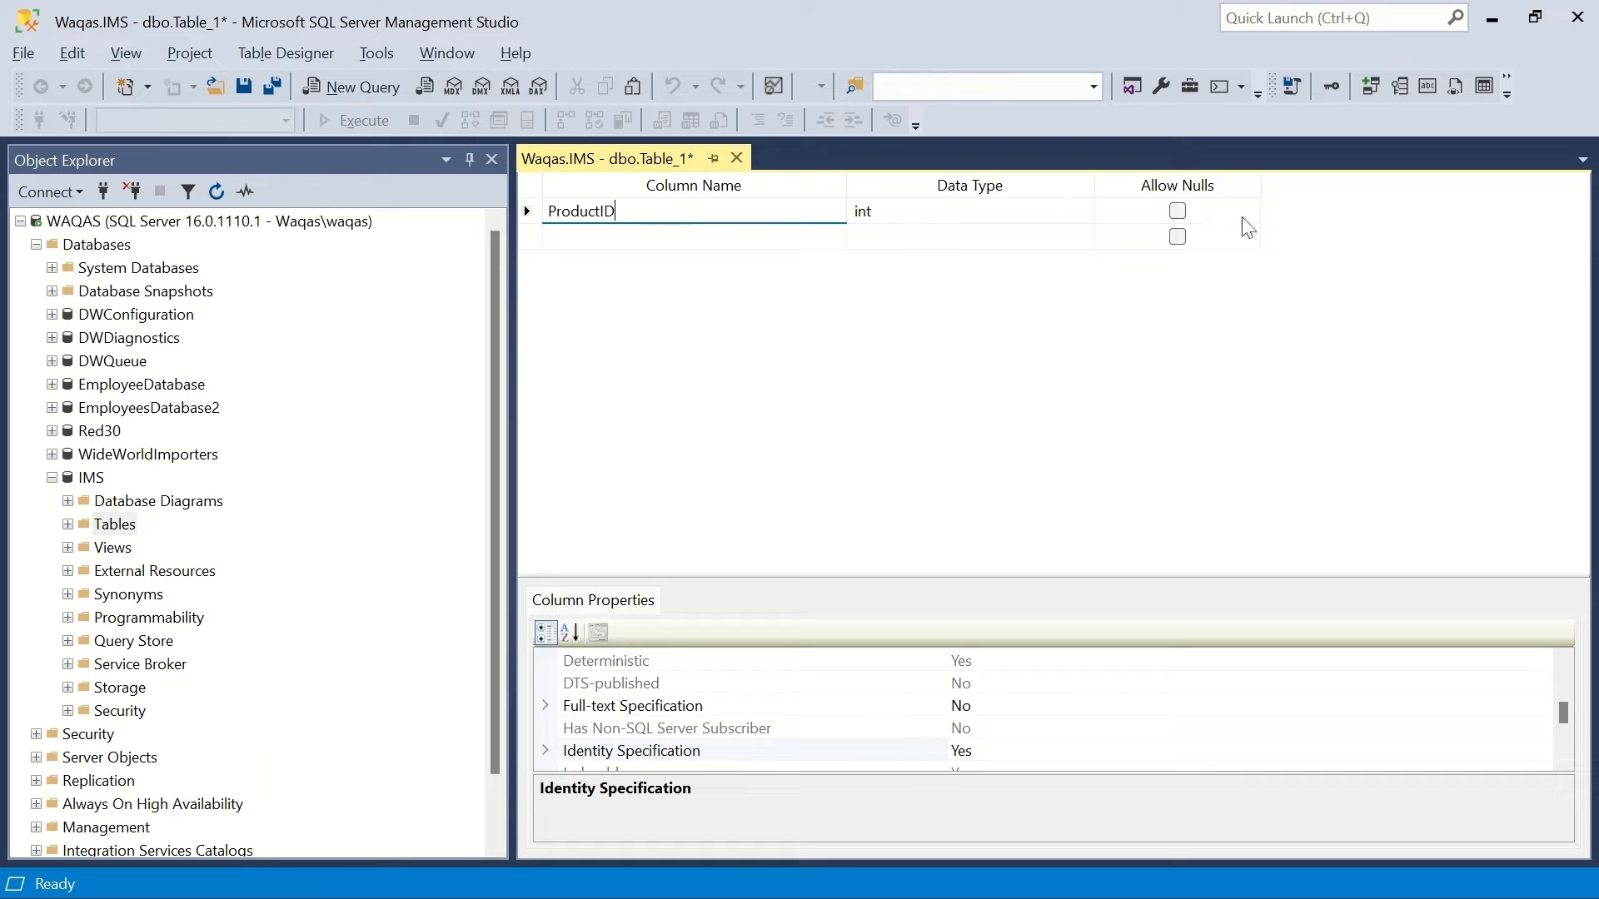
left_click(1336, 95)
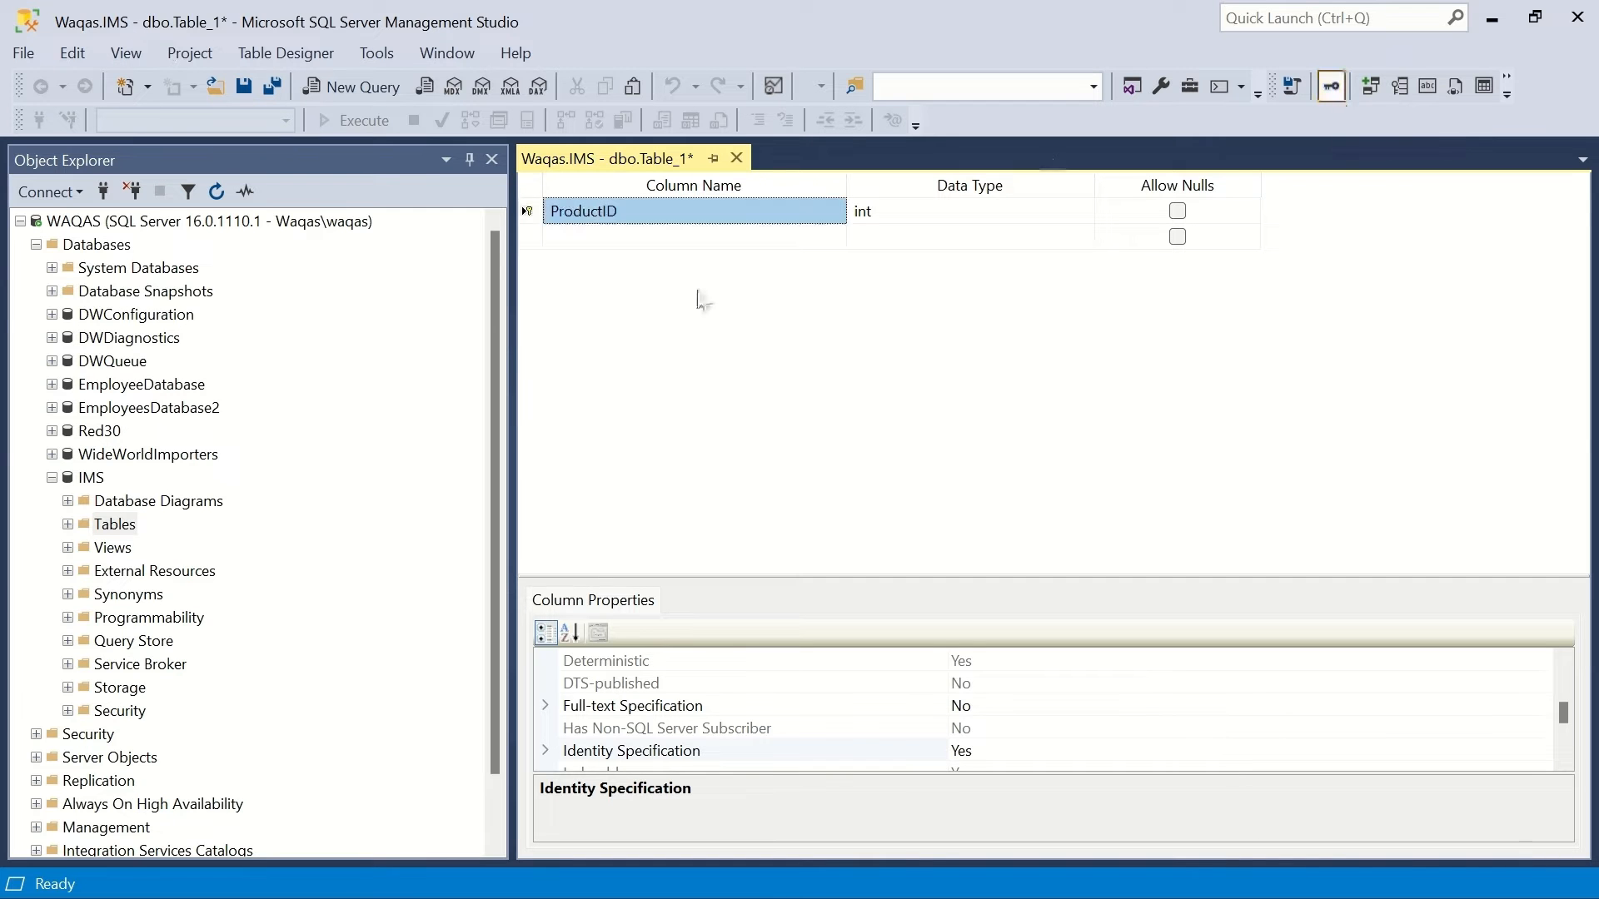
- Copy the name Product from the planning spreadsheet's Products table and enter it as the new table's second column
left_click(678, 247)
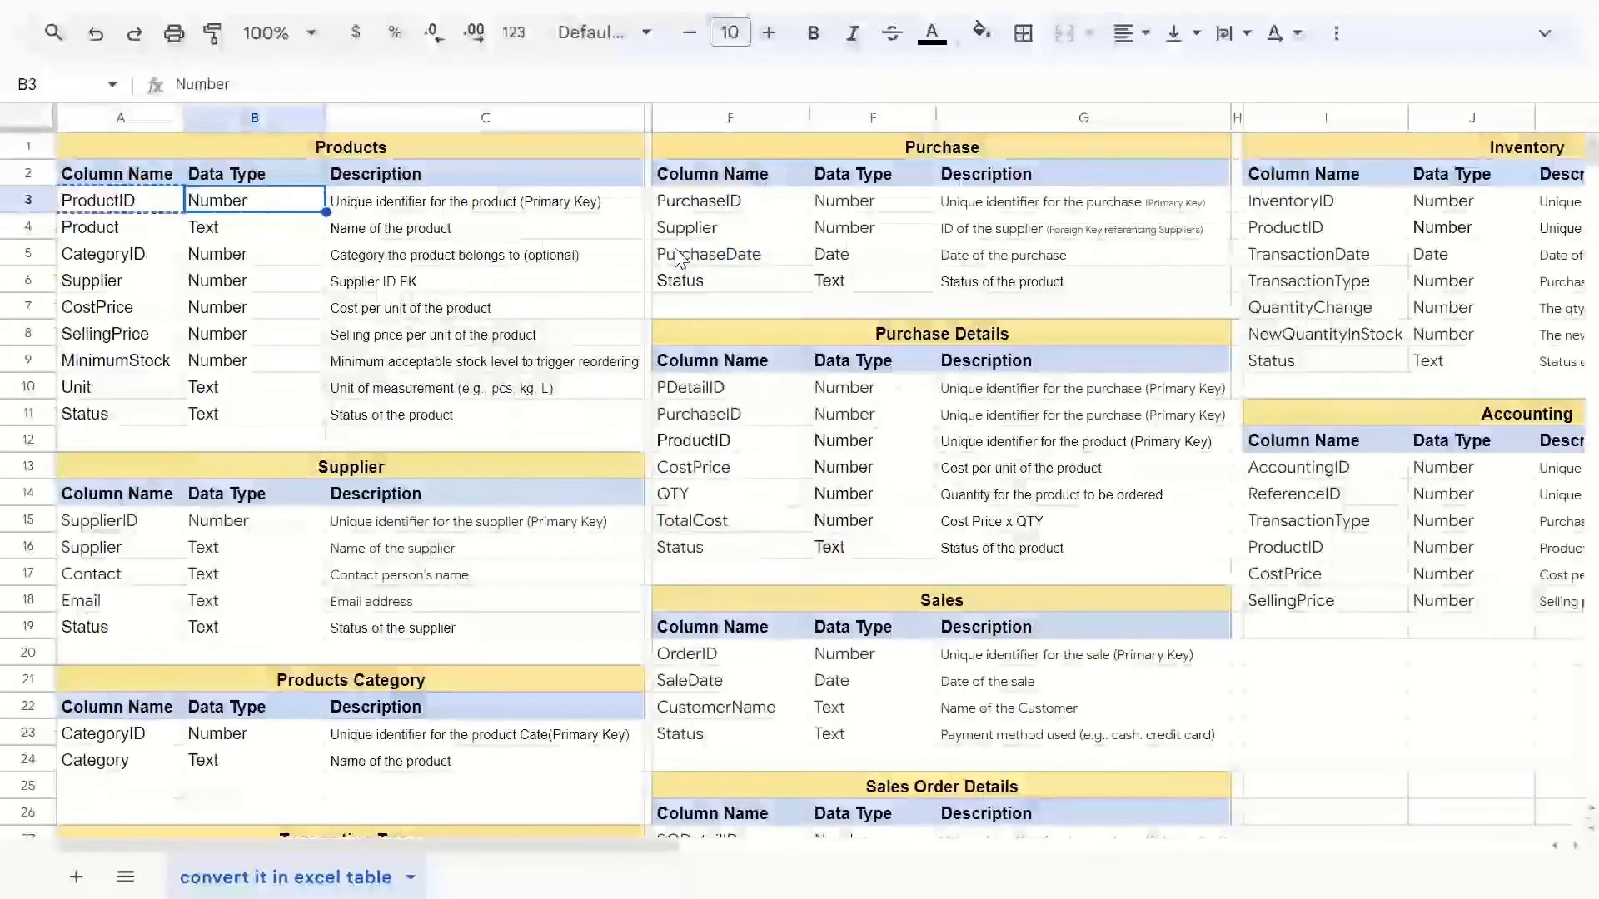
key("Down")
key("Left")
key("ctrl+c")
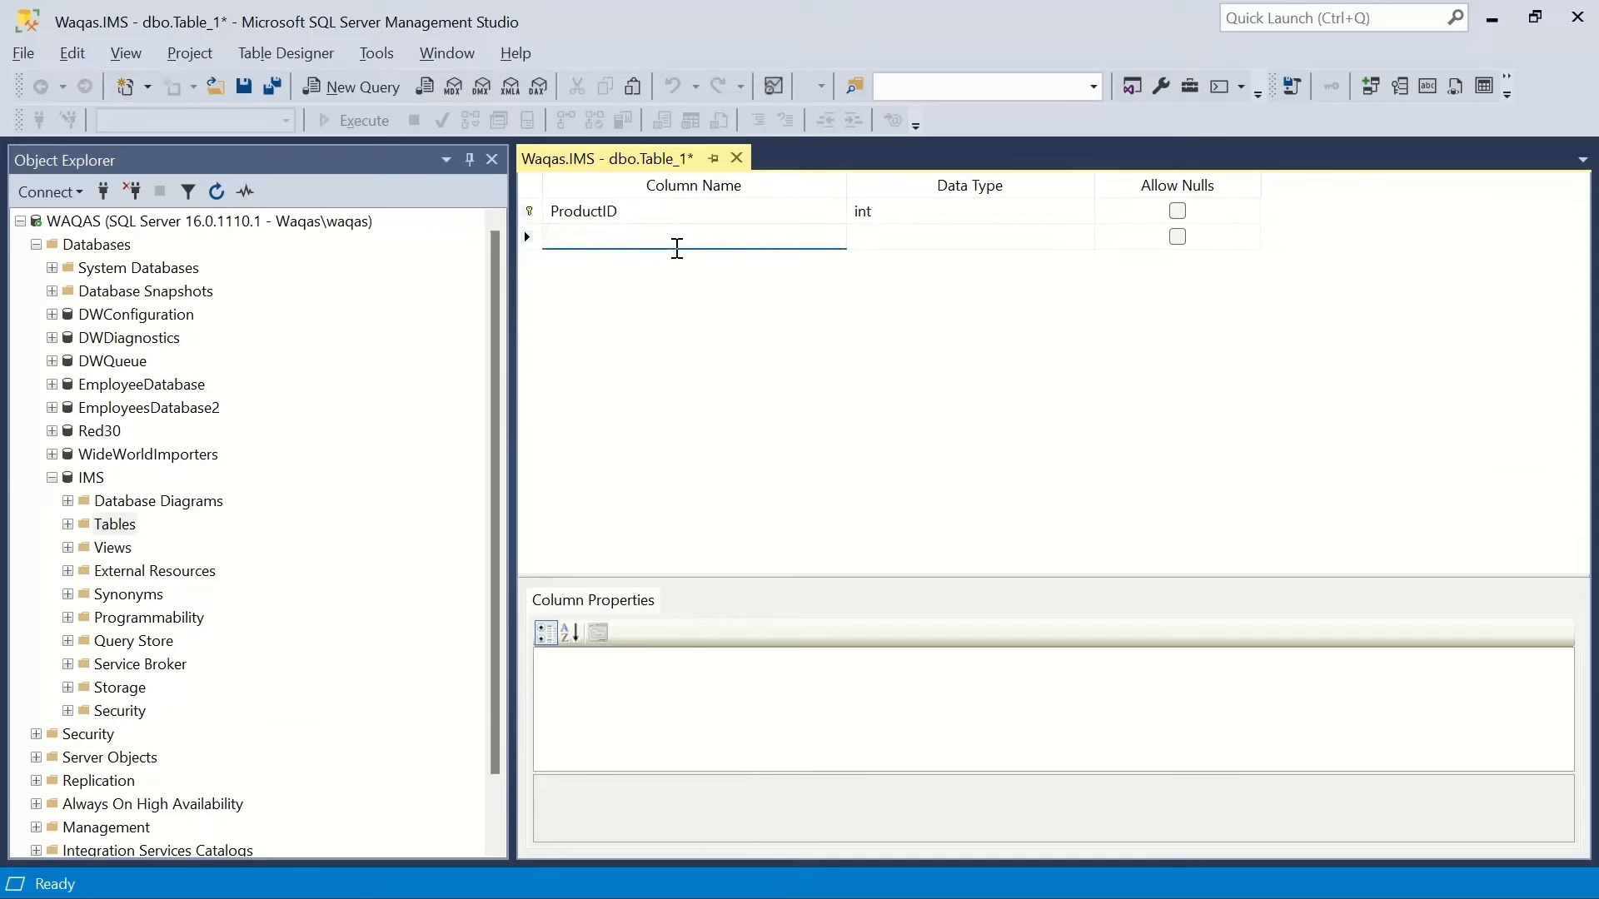
key("ctrl+v")
key("Tab")
- Set the Product column's data type to varbinary(200) and disallow nulls
type("v")
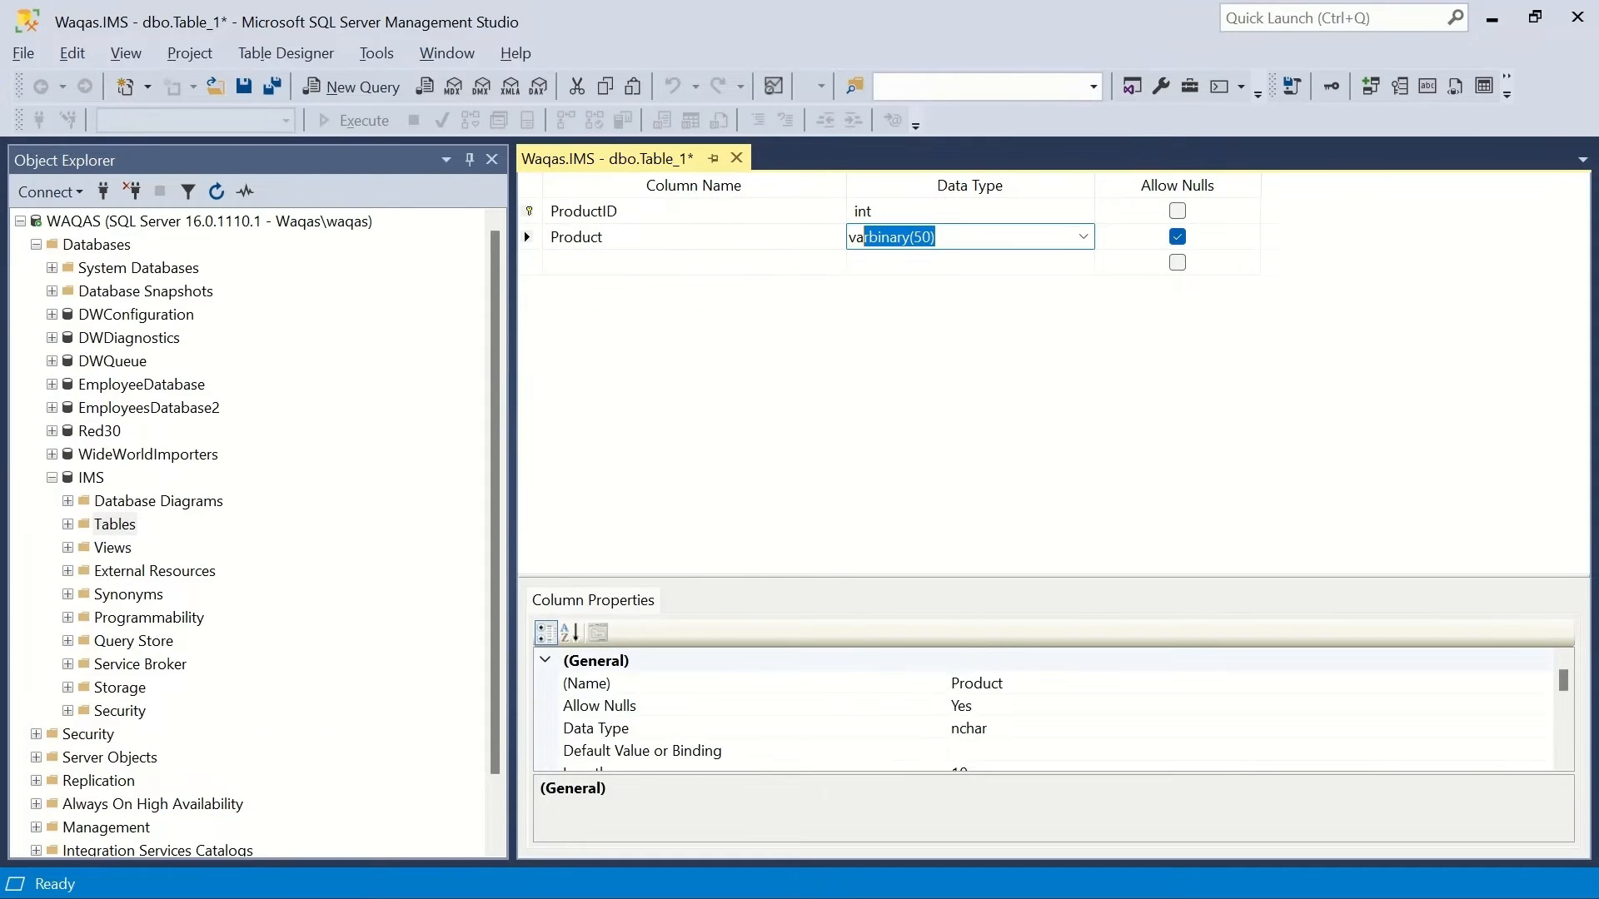
type("ar")
left_click(927, 239)
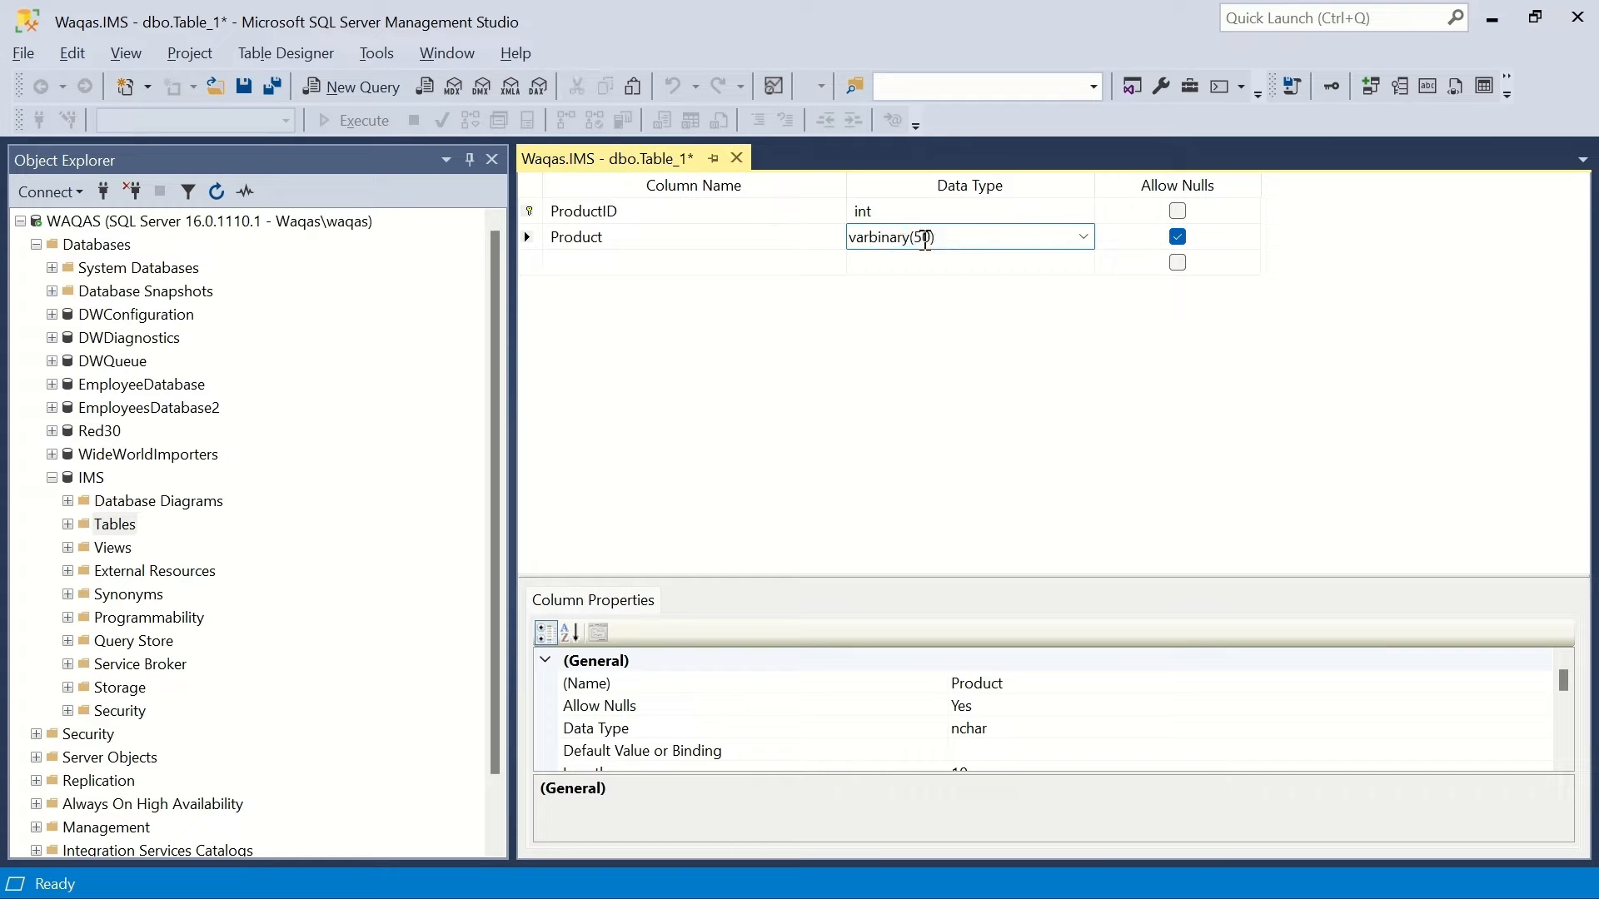
left_click(924, 240)
type("20")
key("BackSpace")
key("BackSpace")
key("BackSpace")
type("20")
key("Tab")
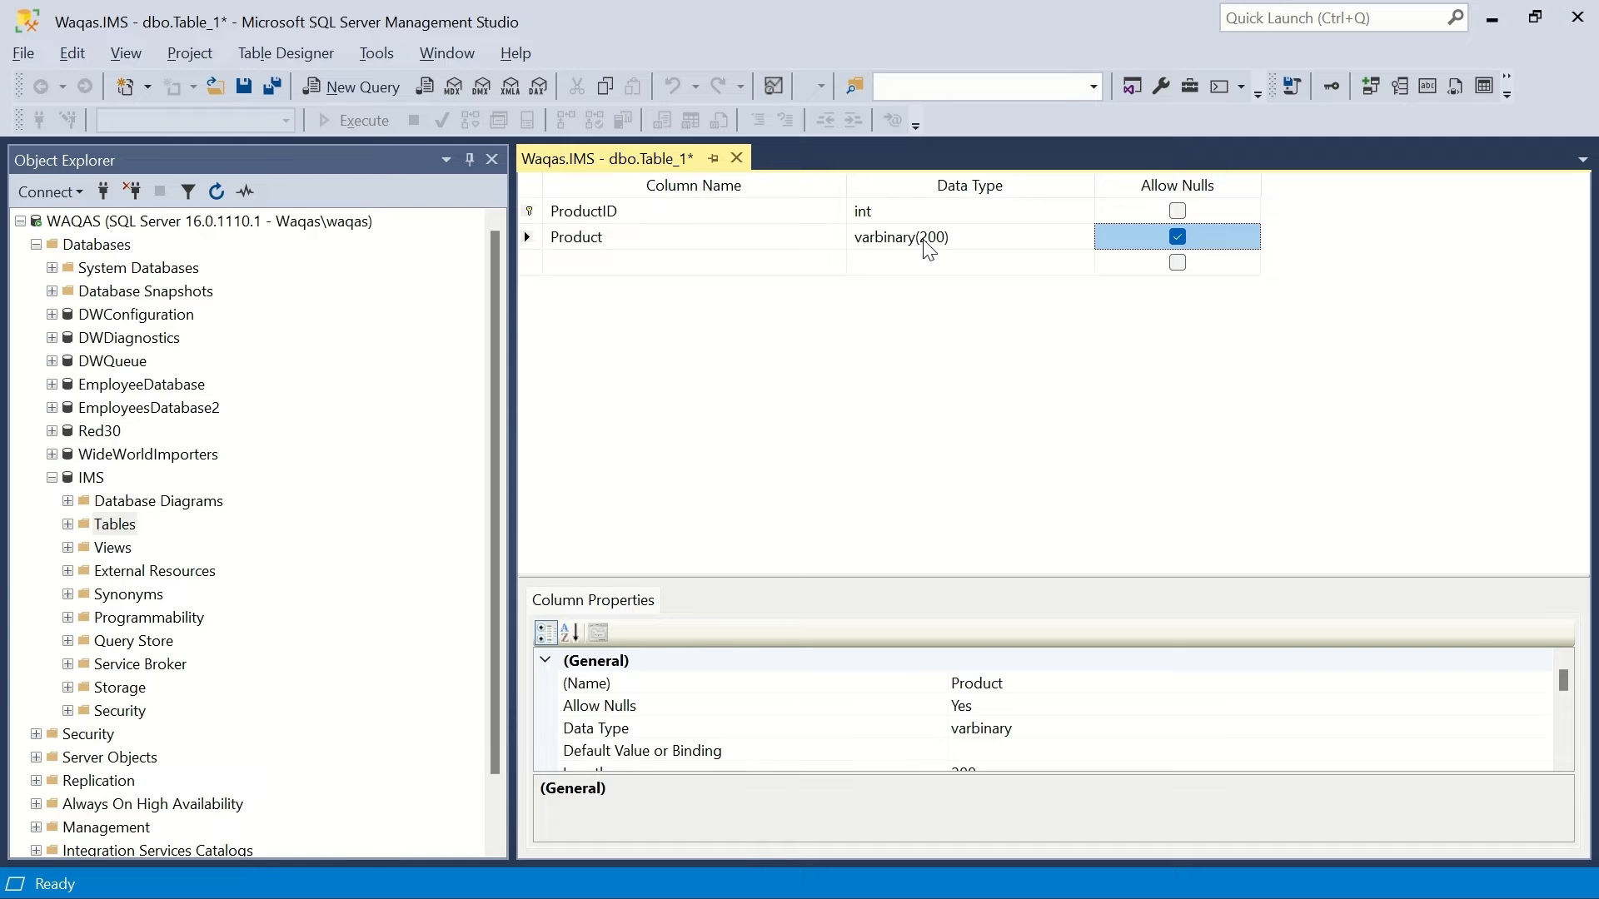
key("space")
- Copy CategoryID from the planning spreadsheet and add it below Product as an int column that disallows nulls
key("alt+Tab")
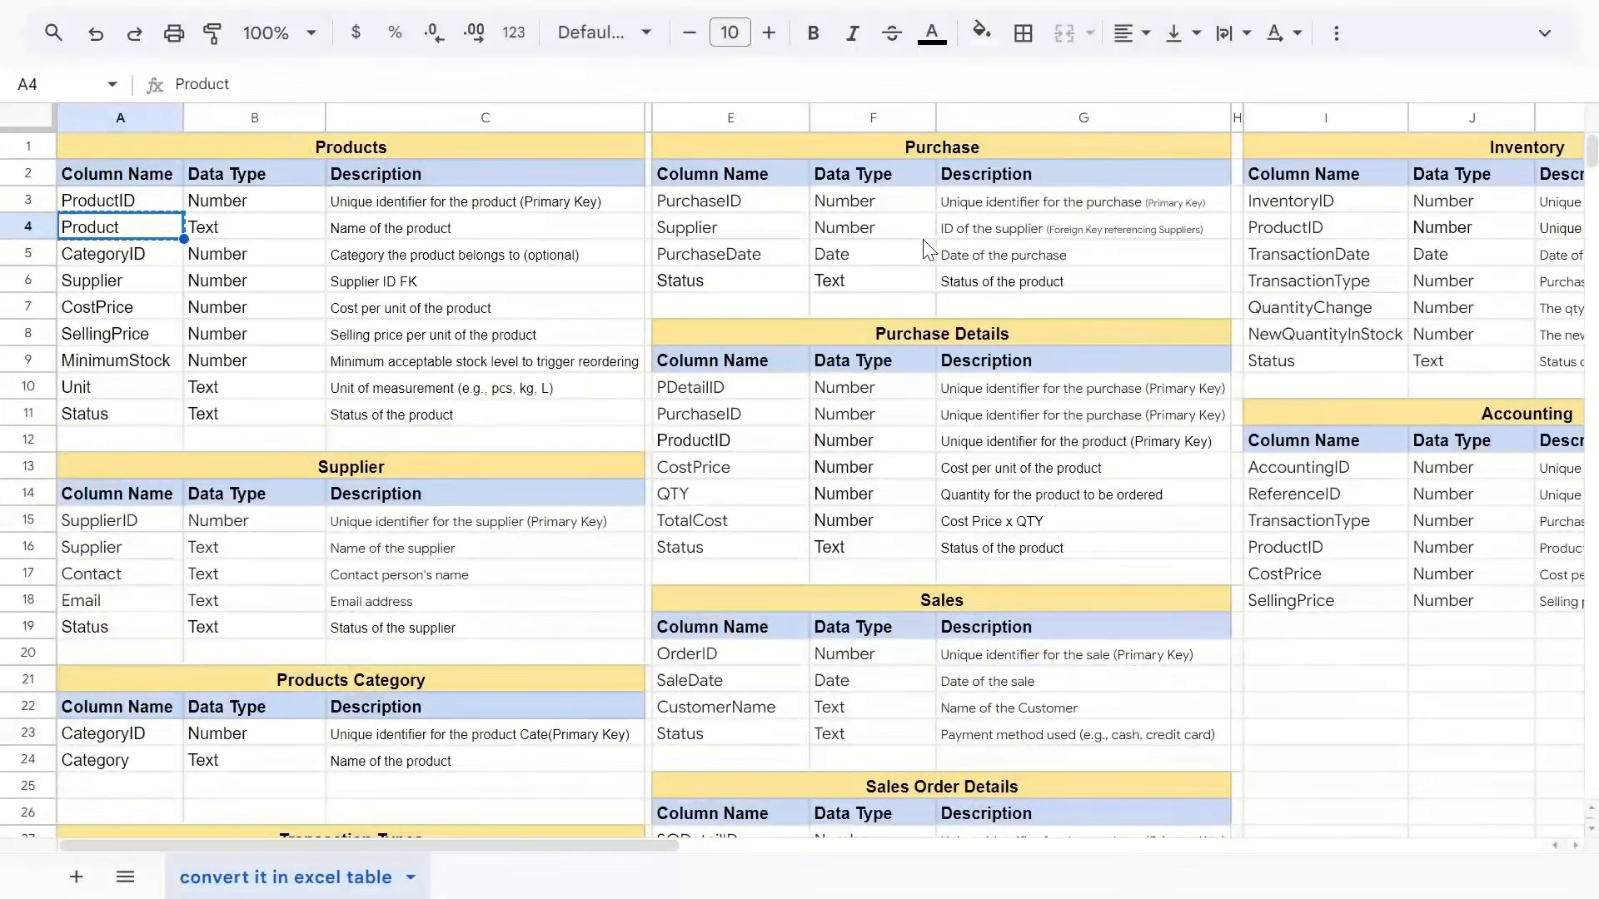
key("Down")
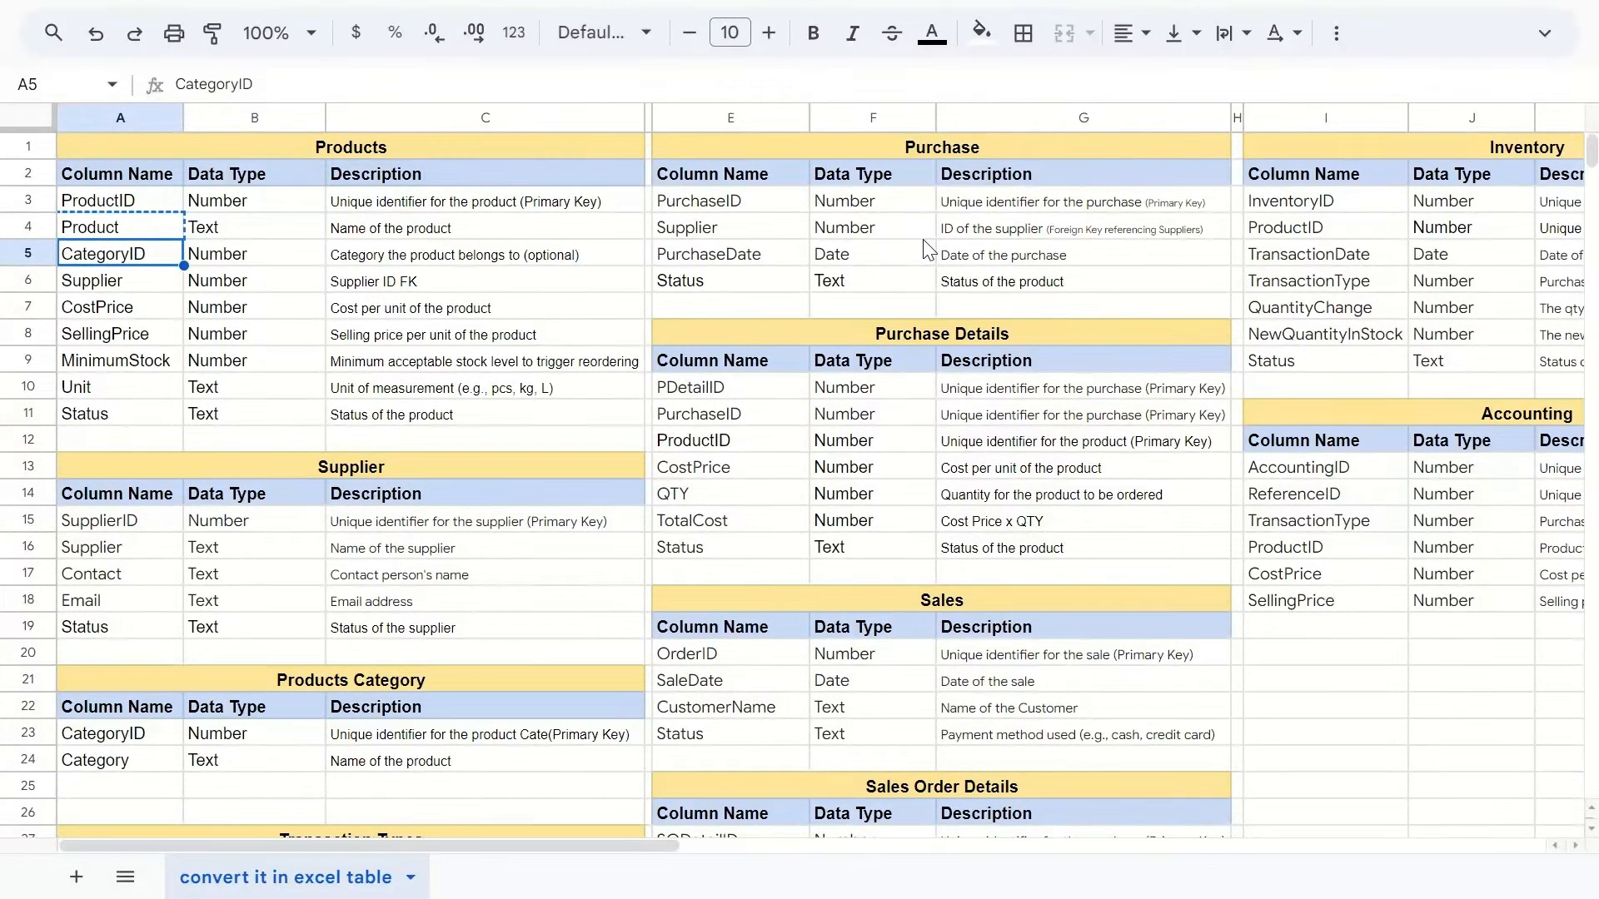
key("ctrl+c")
key("alt+Tab")
left_click(628, 249)
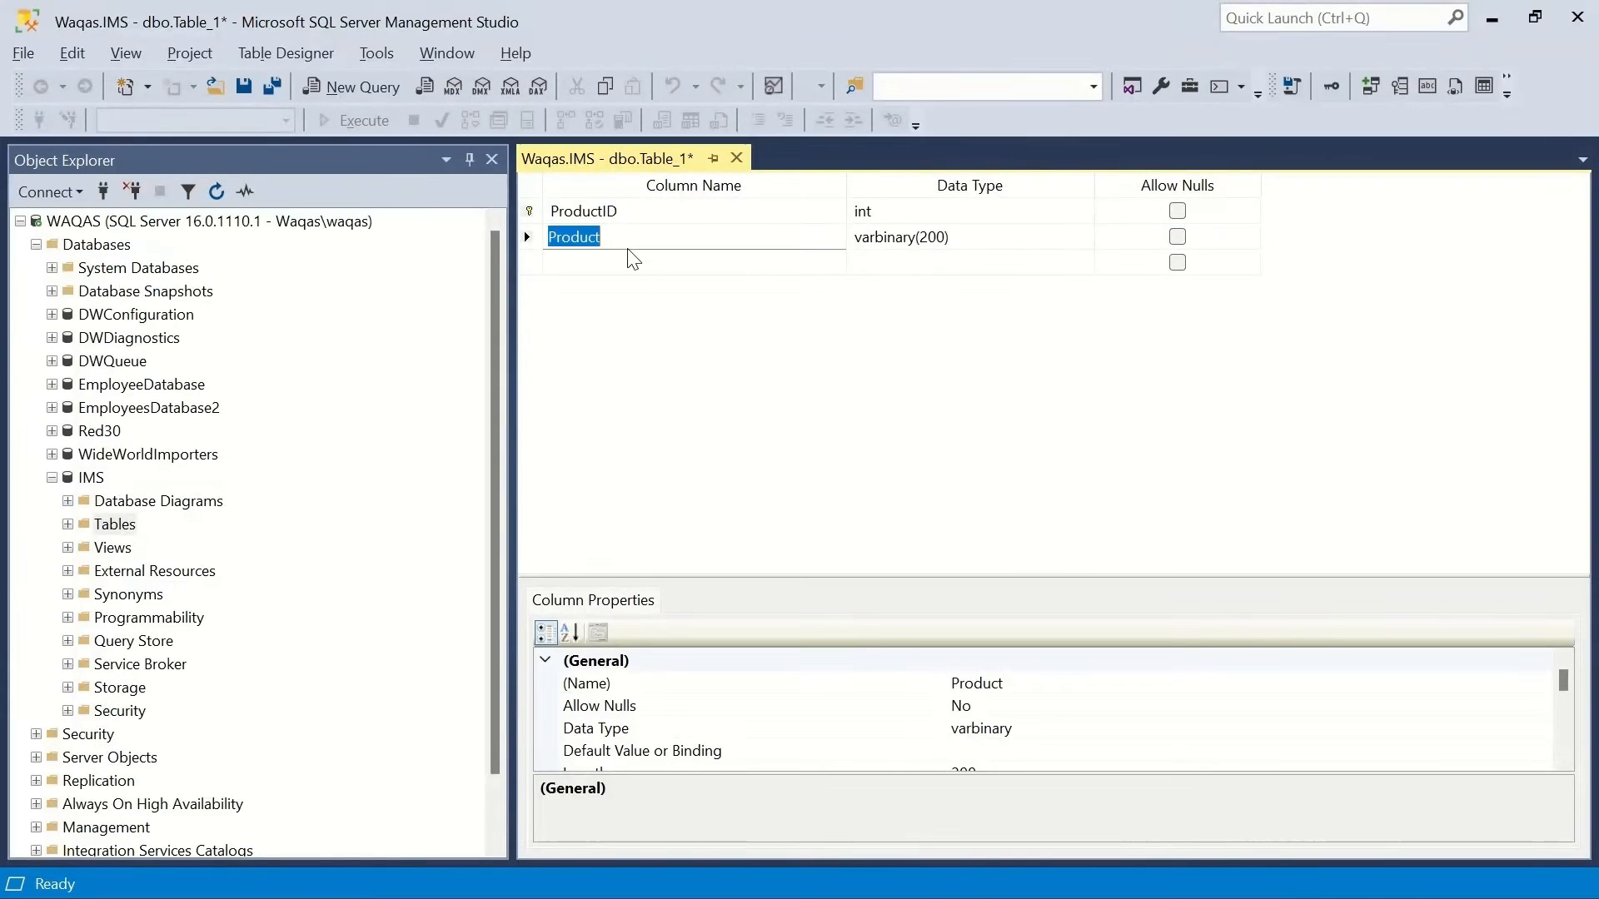
left_click(624, 260)
key("ctrl+v")
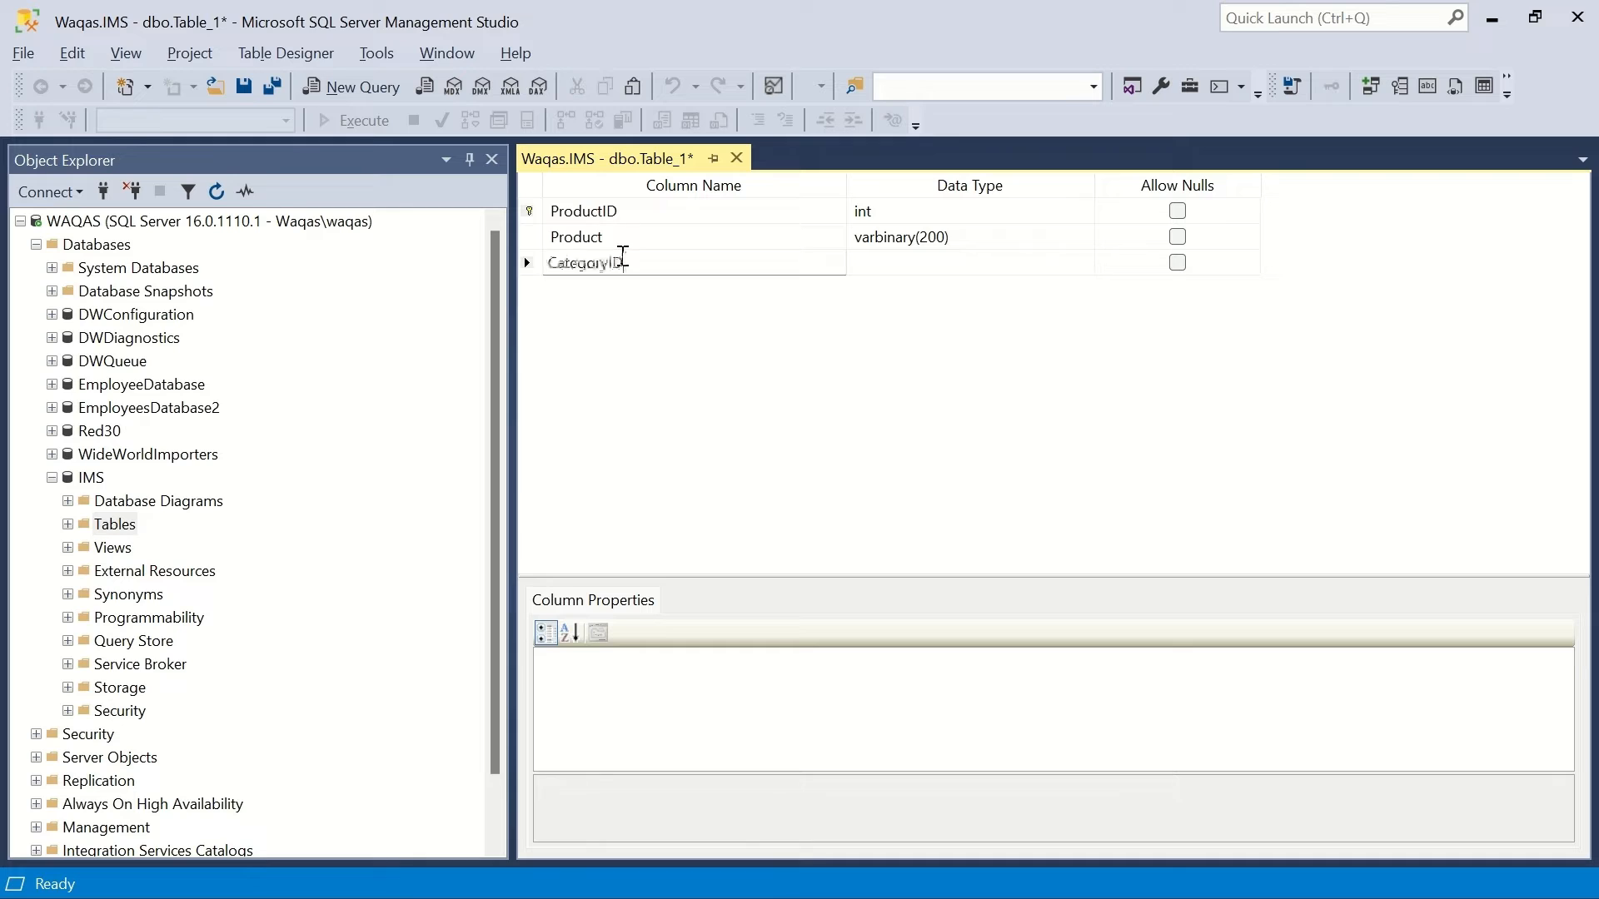
key("Tab")
type("in")
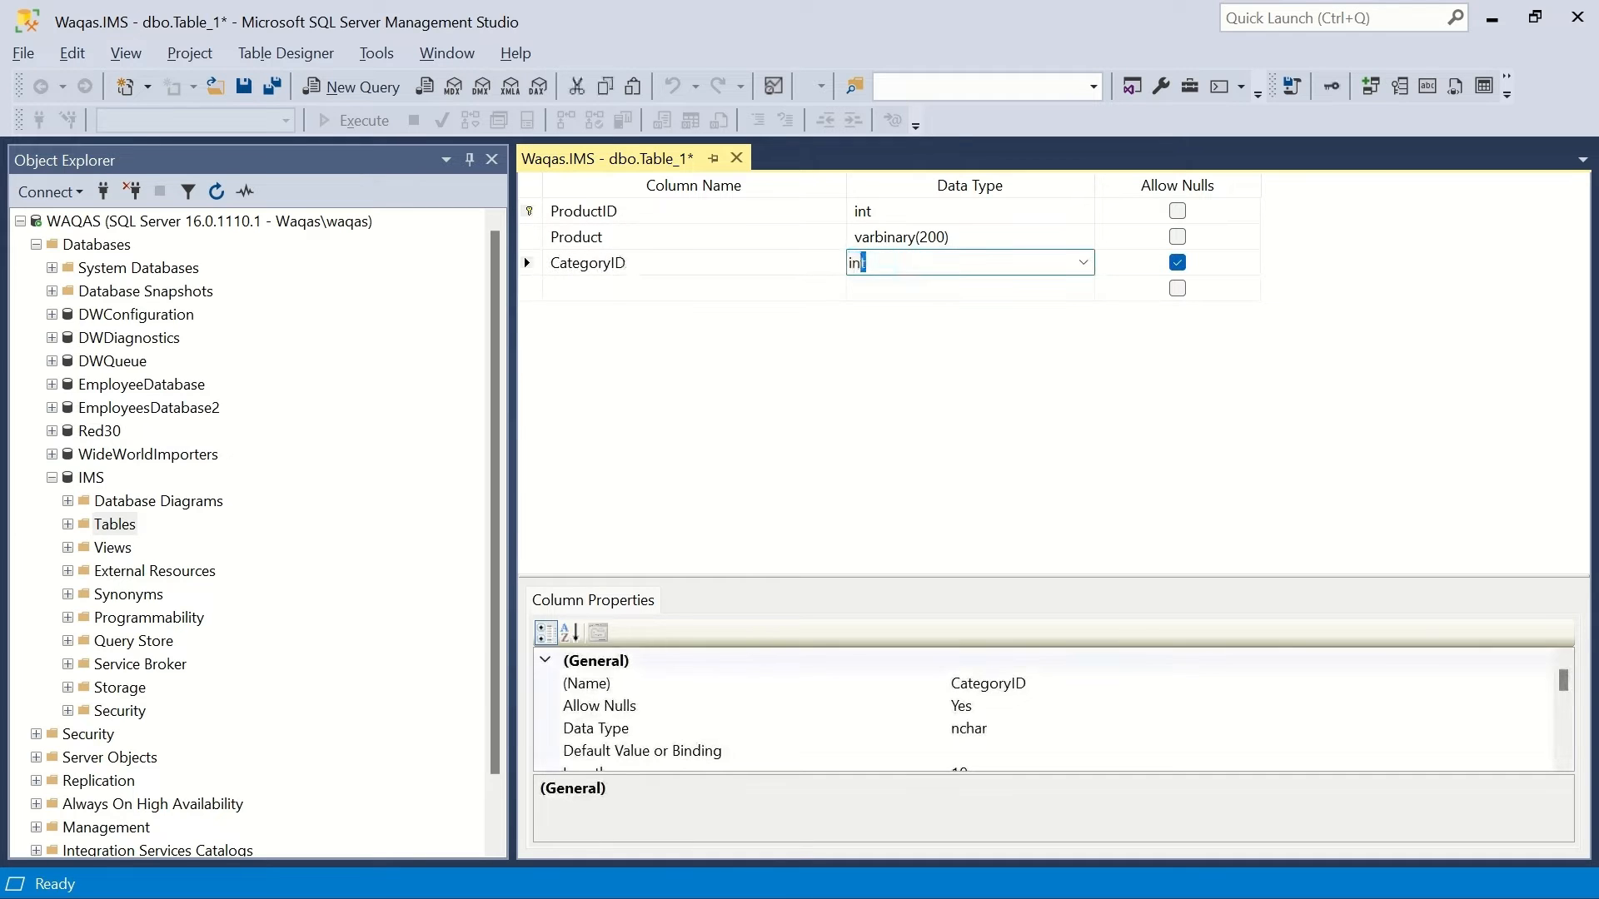
key("Tab")
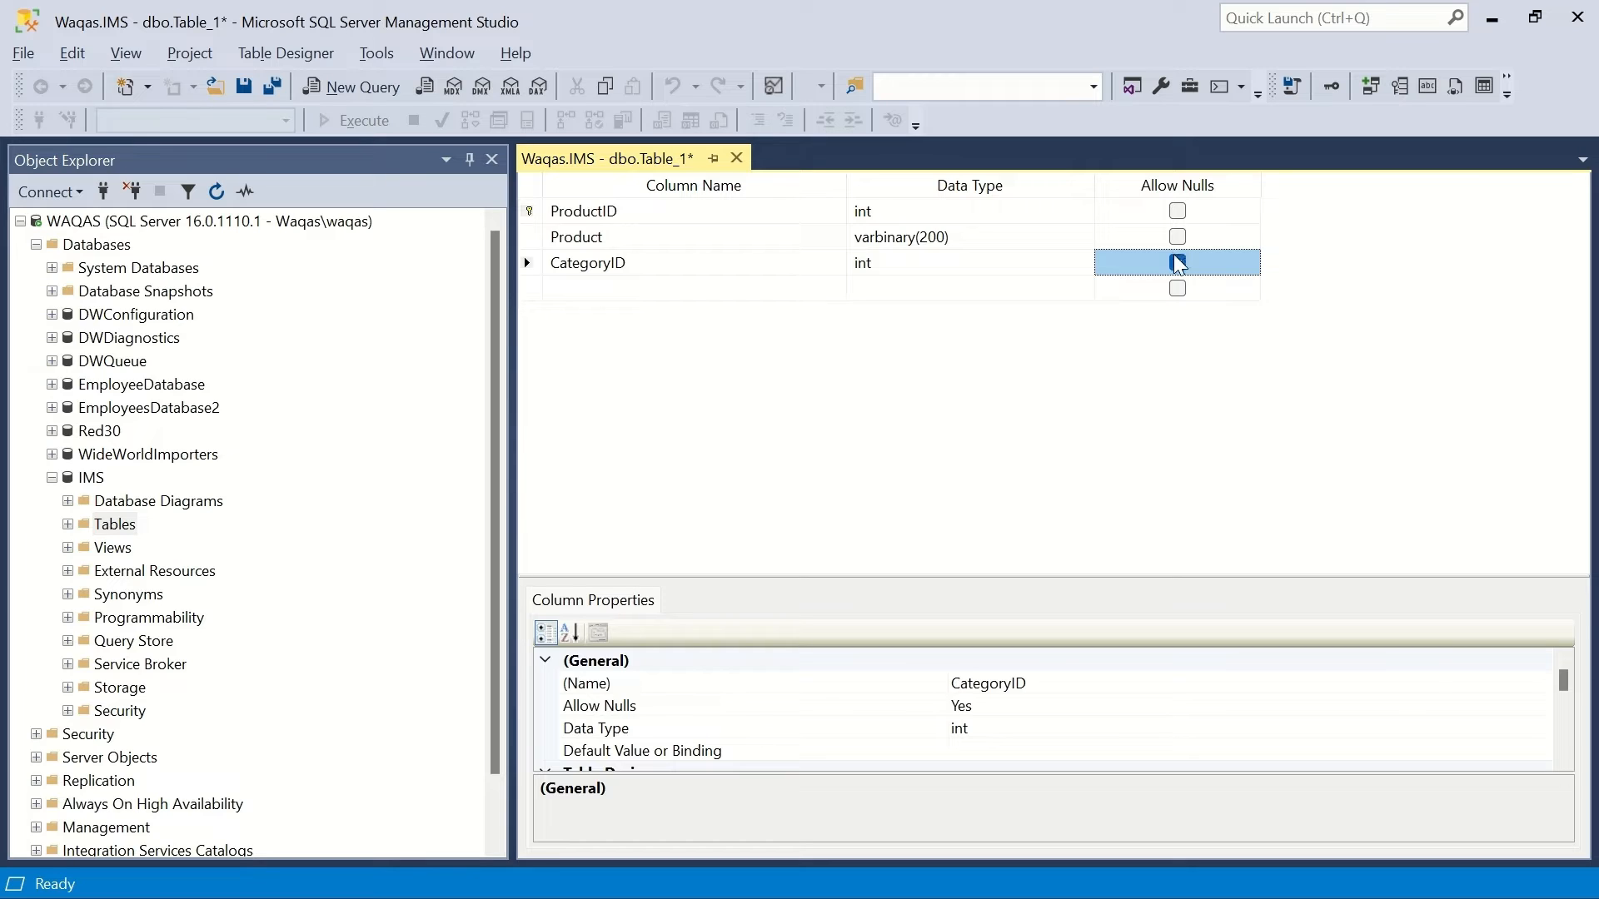
left_click(1177, 263)
- Change the Product column's data type to nvarchar(200)
left_click(897, 241)
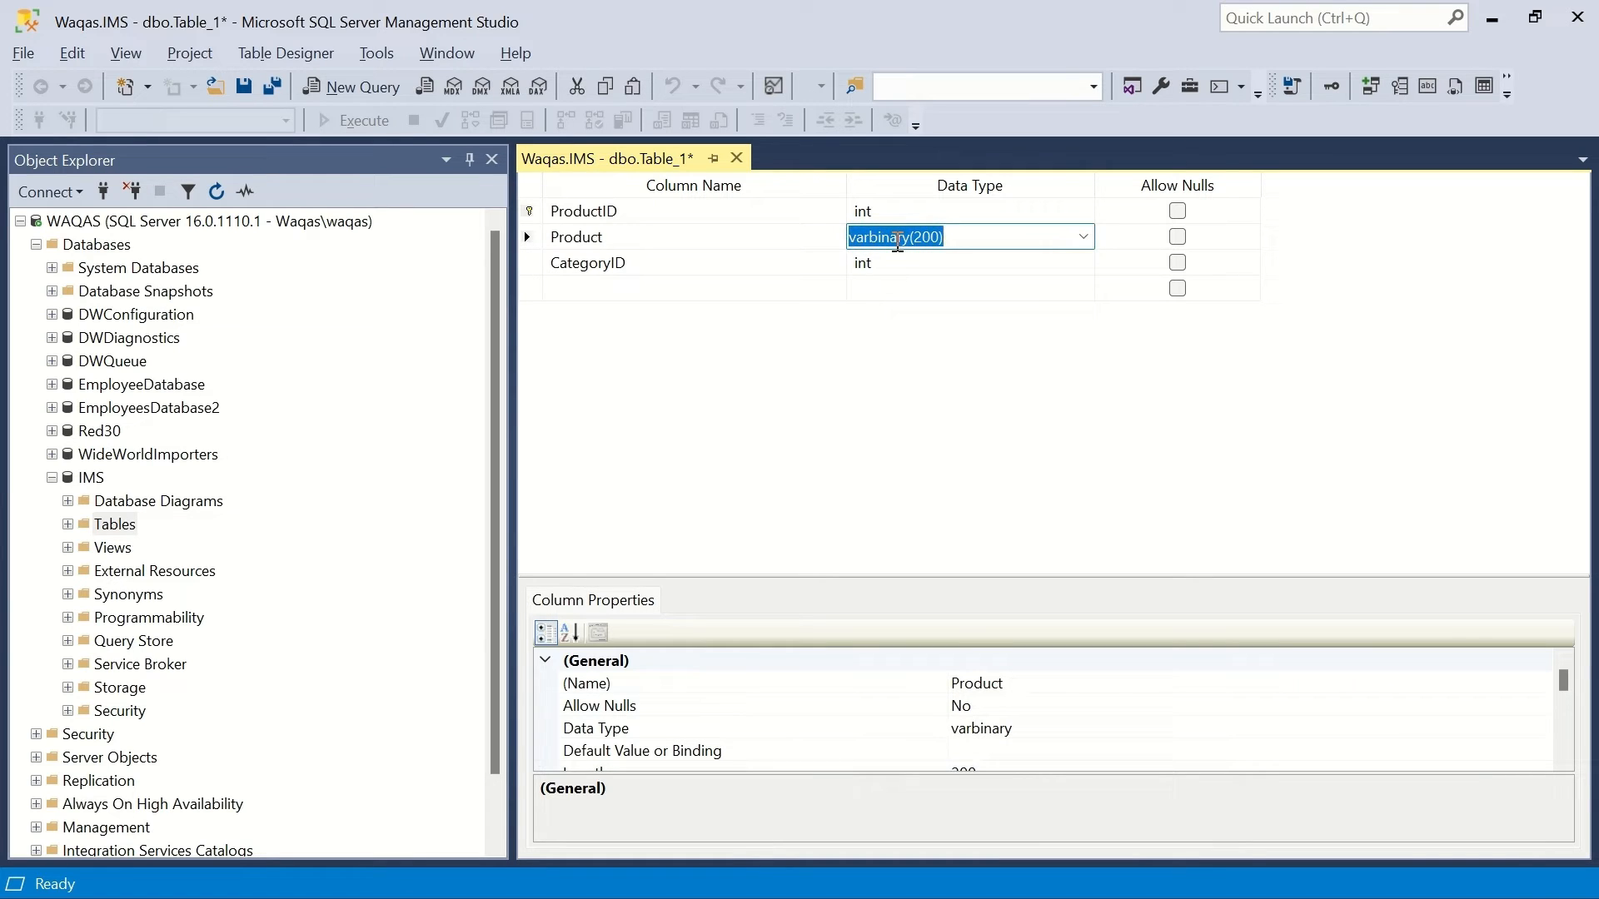
type("vac")
key("BackSpace")
key("BackSpace")
key("BackSpace")
left_click(1083, 237)
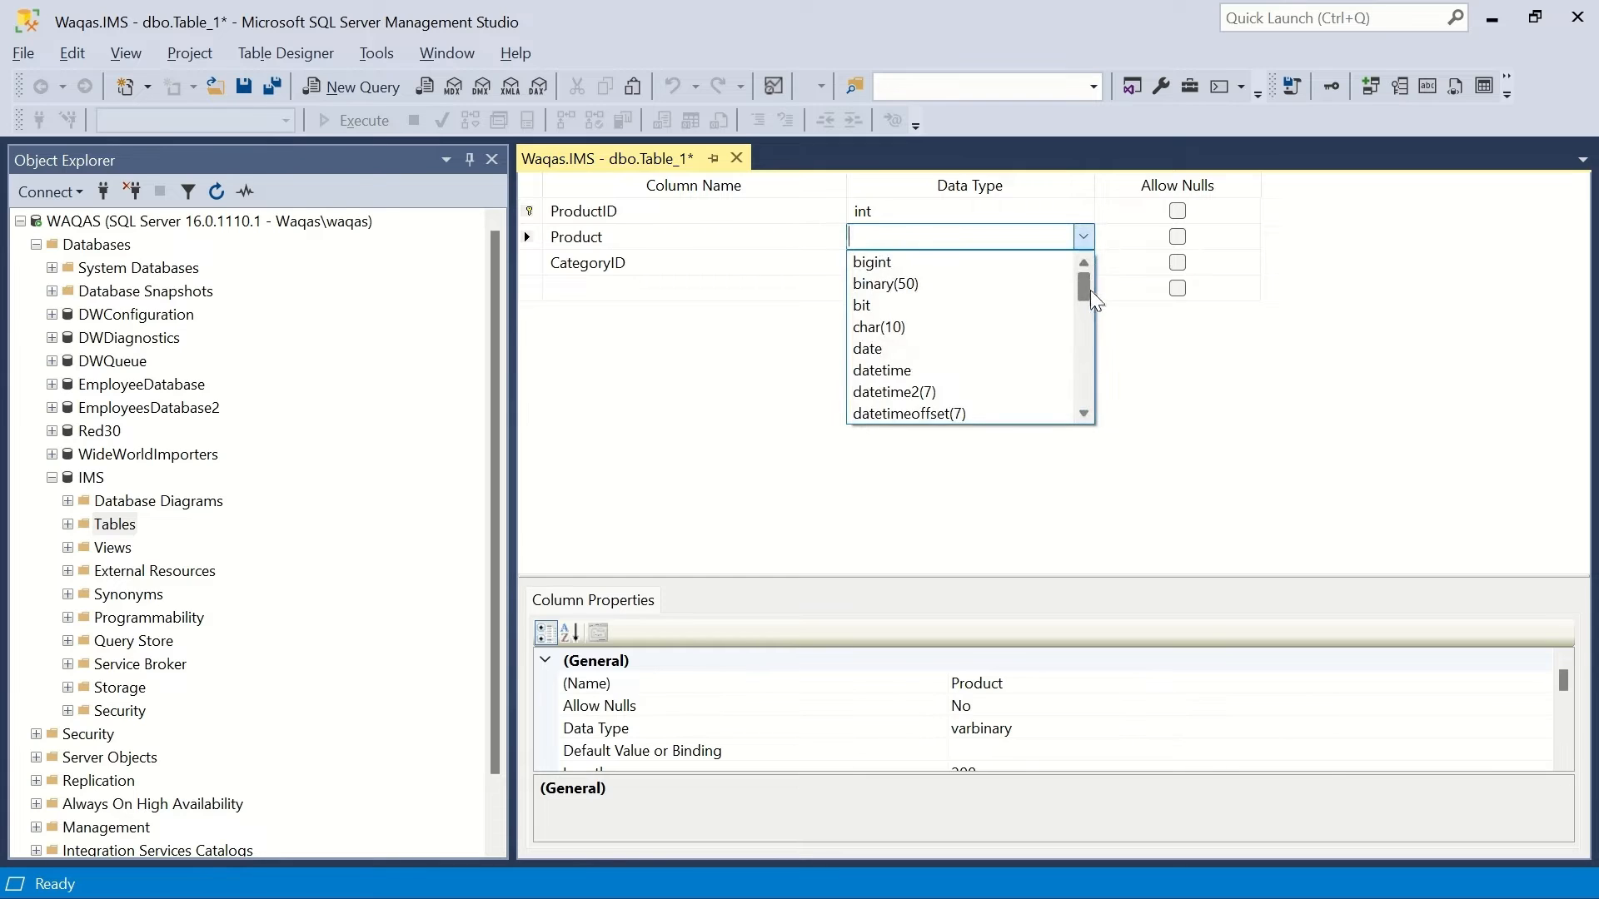
left_click_drag(1091, 290, 1091, 340)
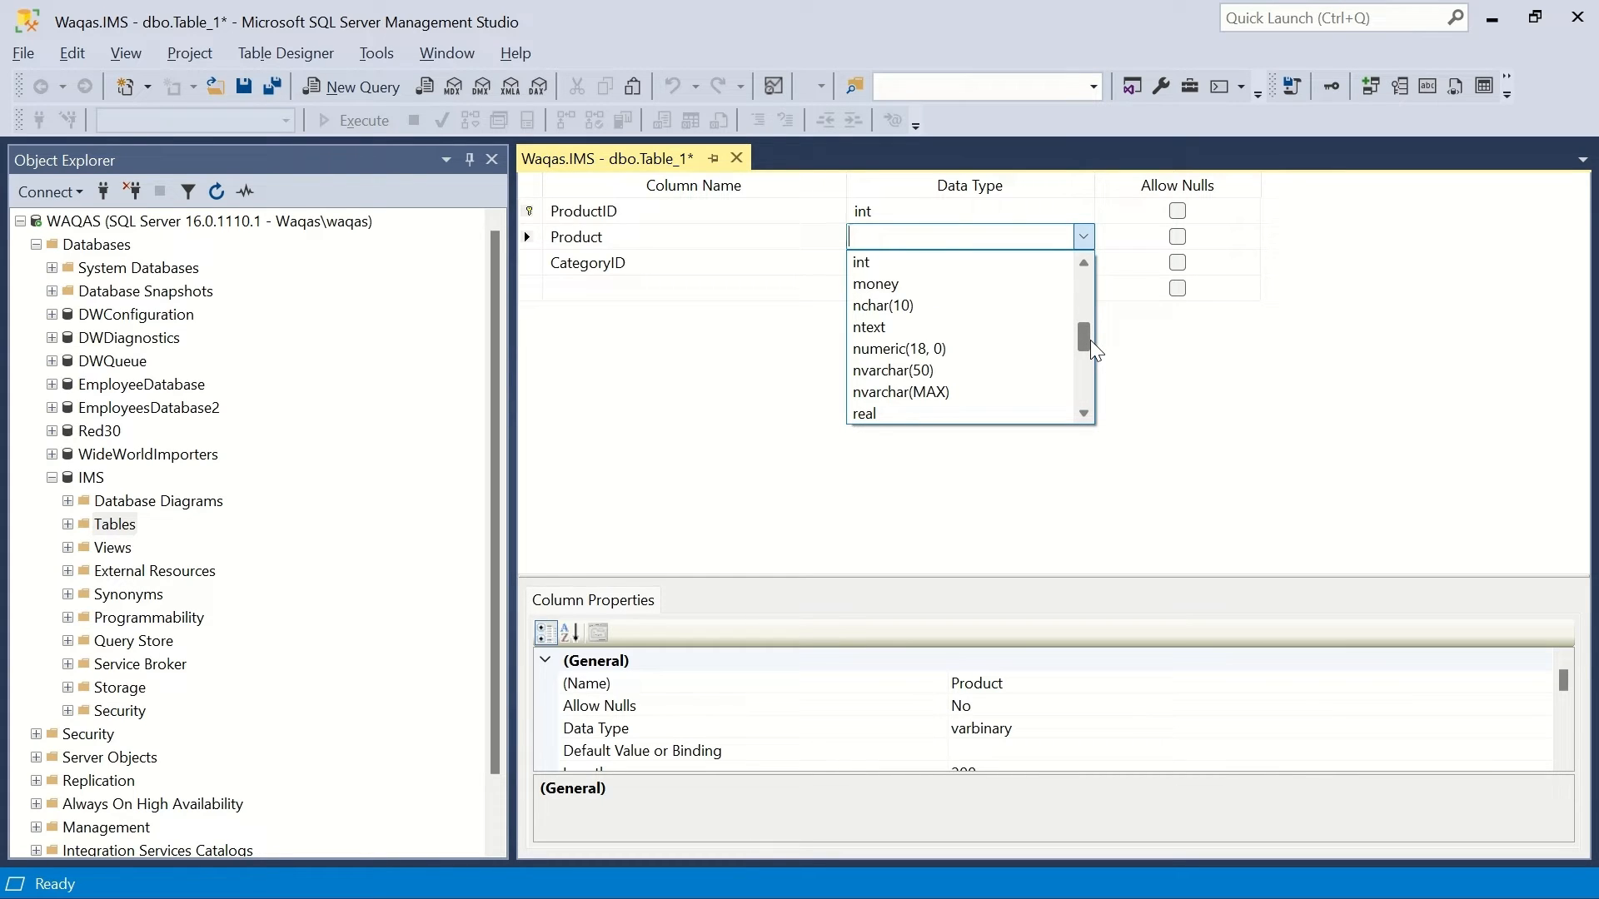
left_click(996, 371)
left_click(917, 237)
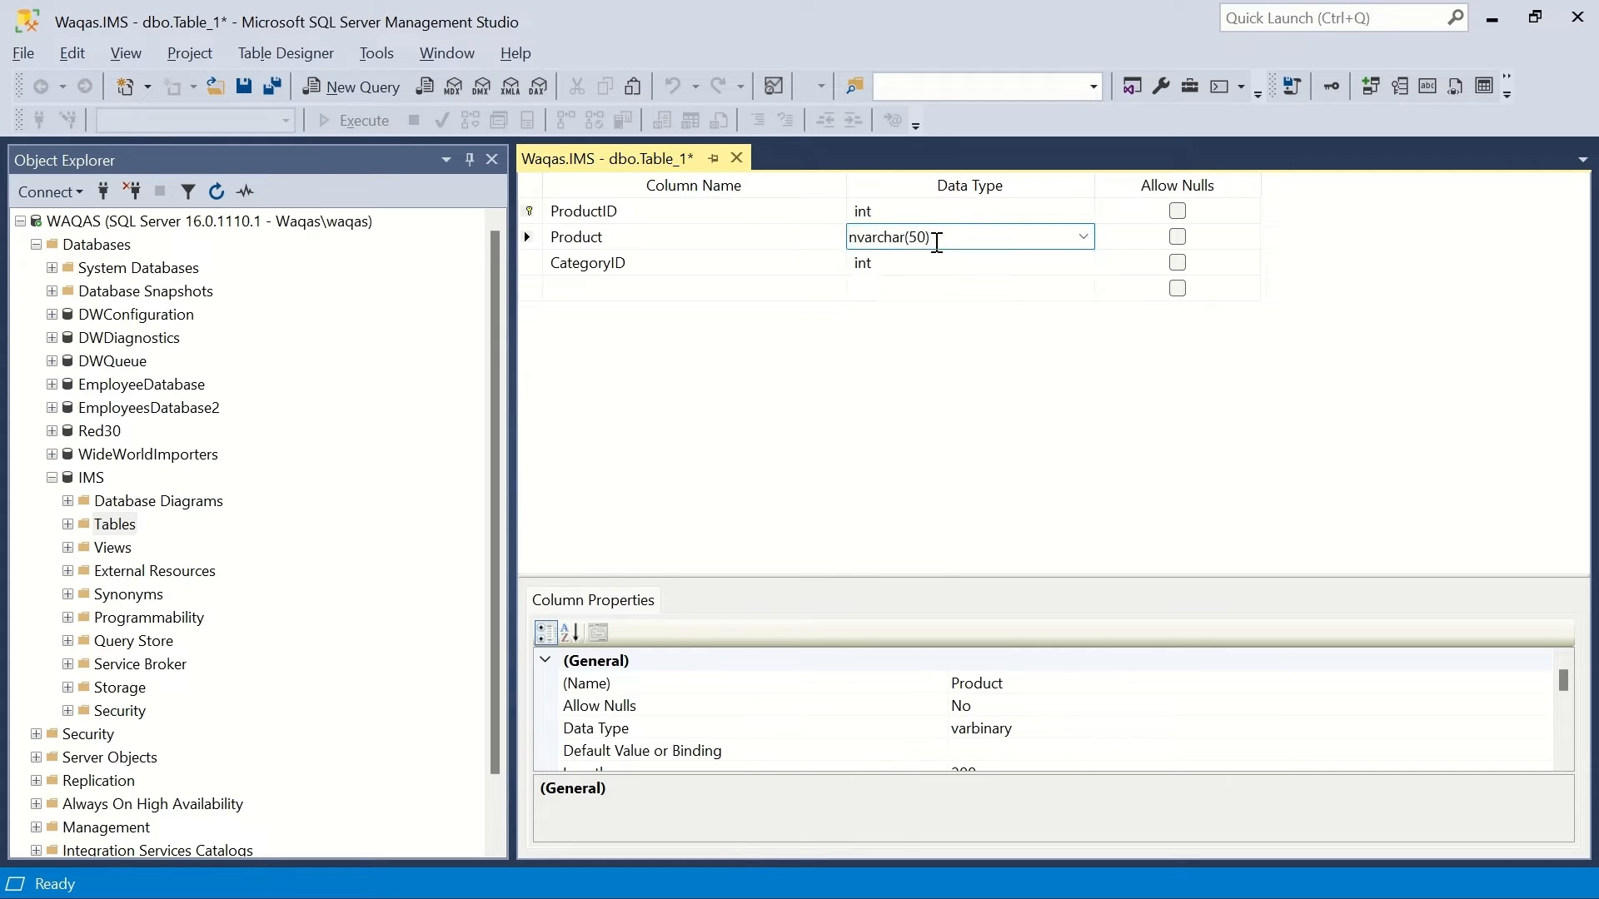
key("BackSpace")
type("20")
key("Down")
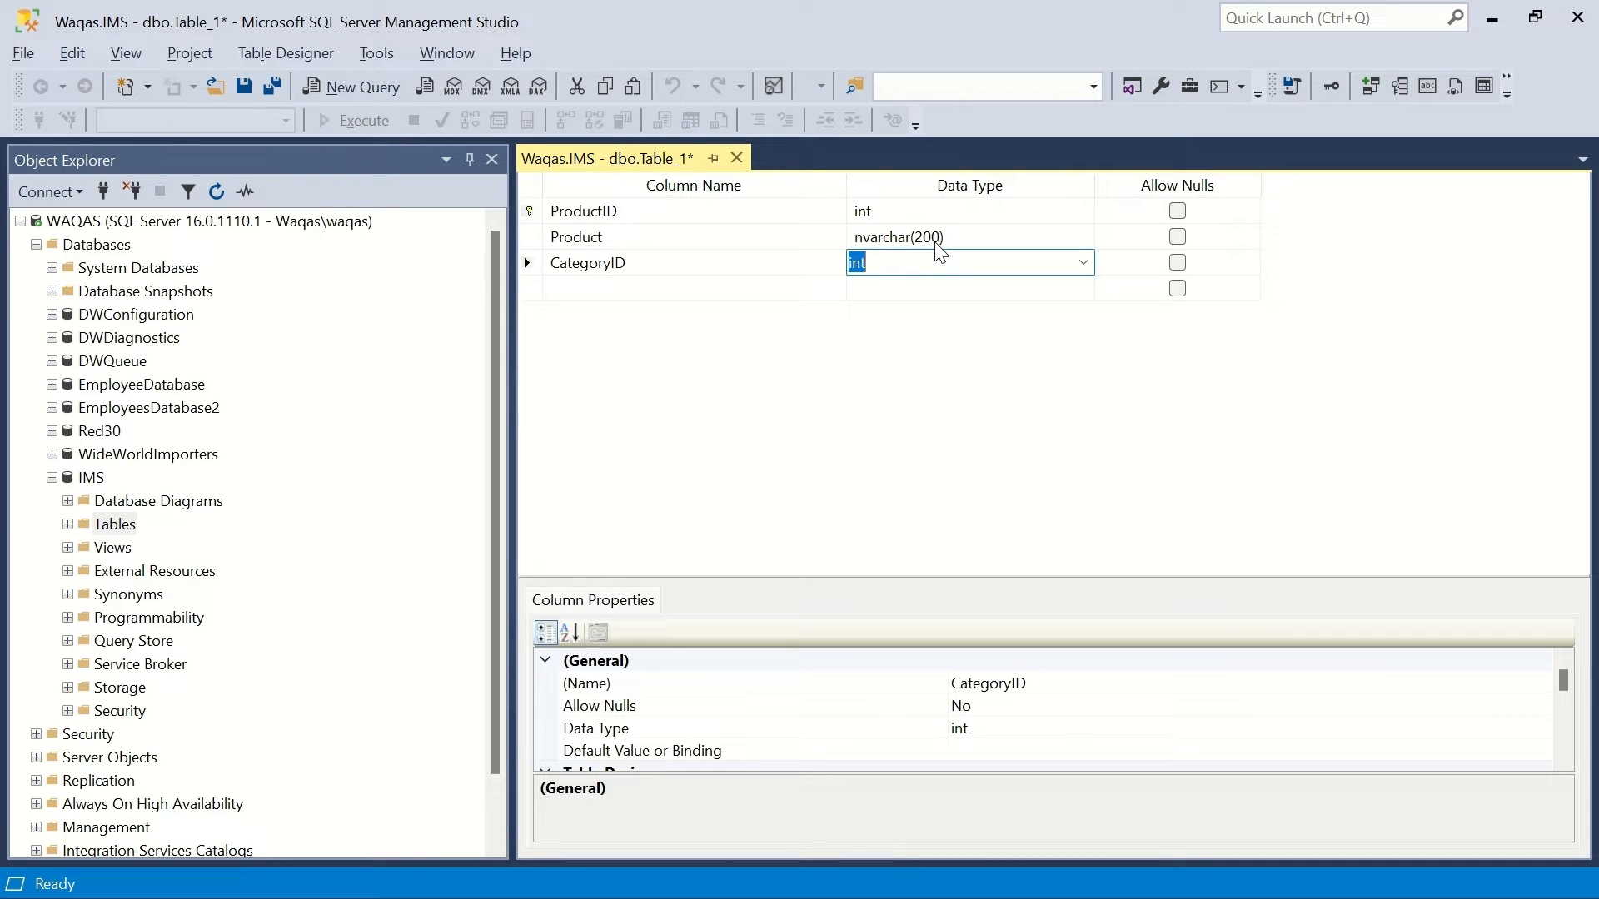
- Copy Supplier from the planning spreadsheet and add it below CategoryID as an int column that disallows nulls
key("Down")
key("Left")
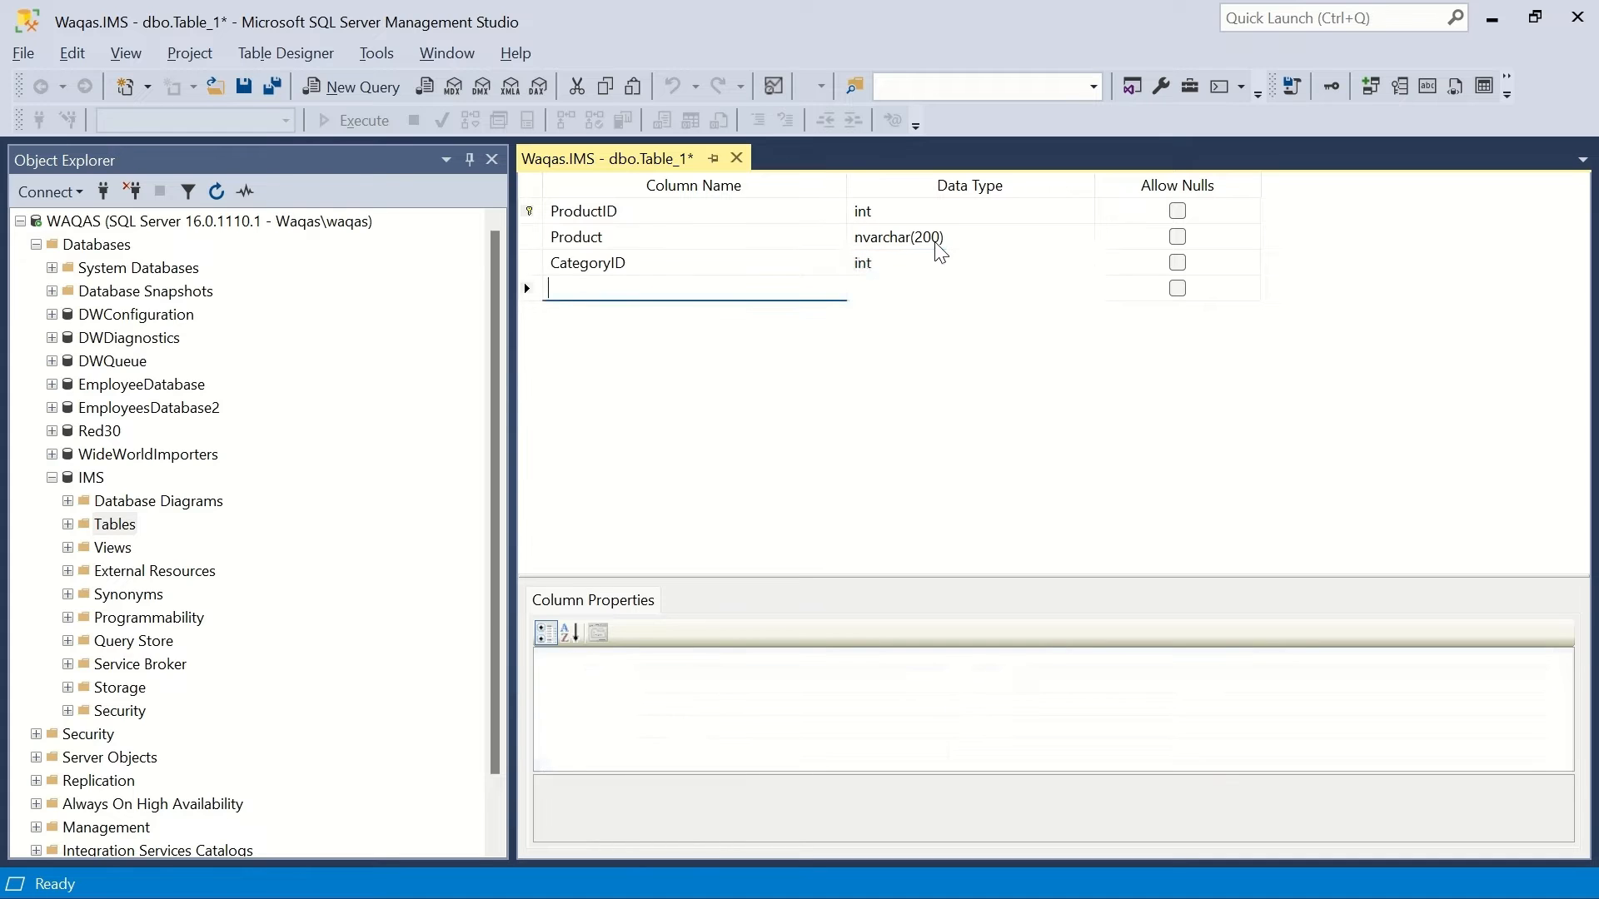
key("alt+Tab")
key("Down")
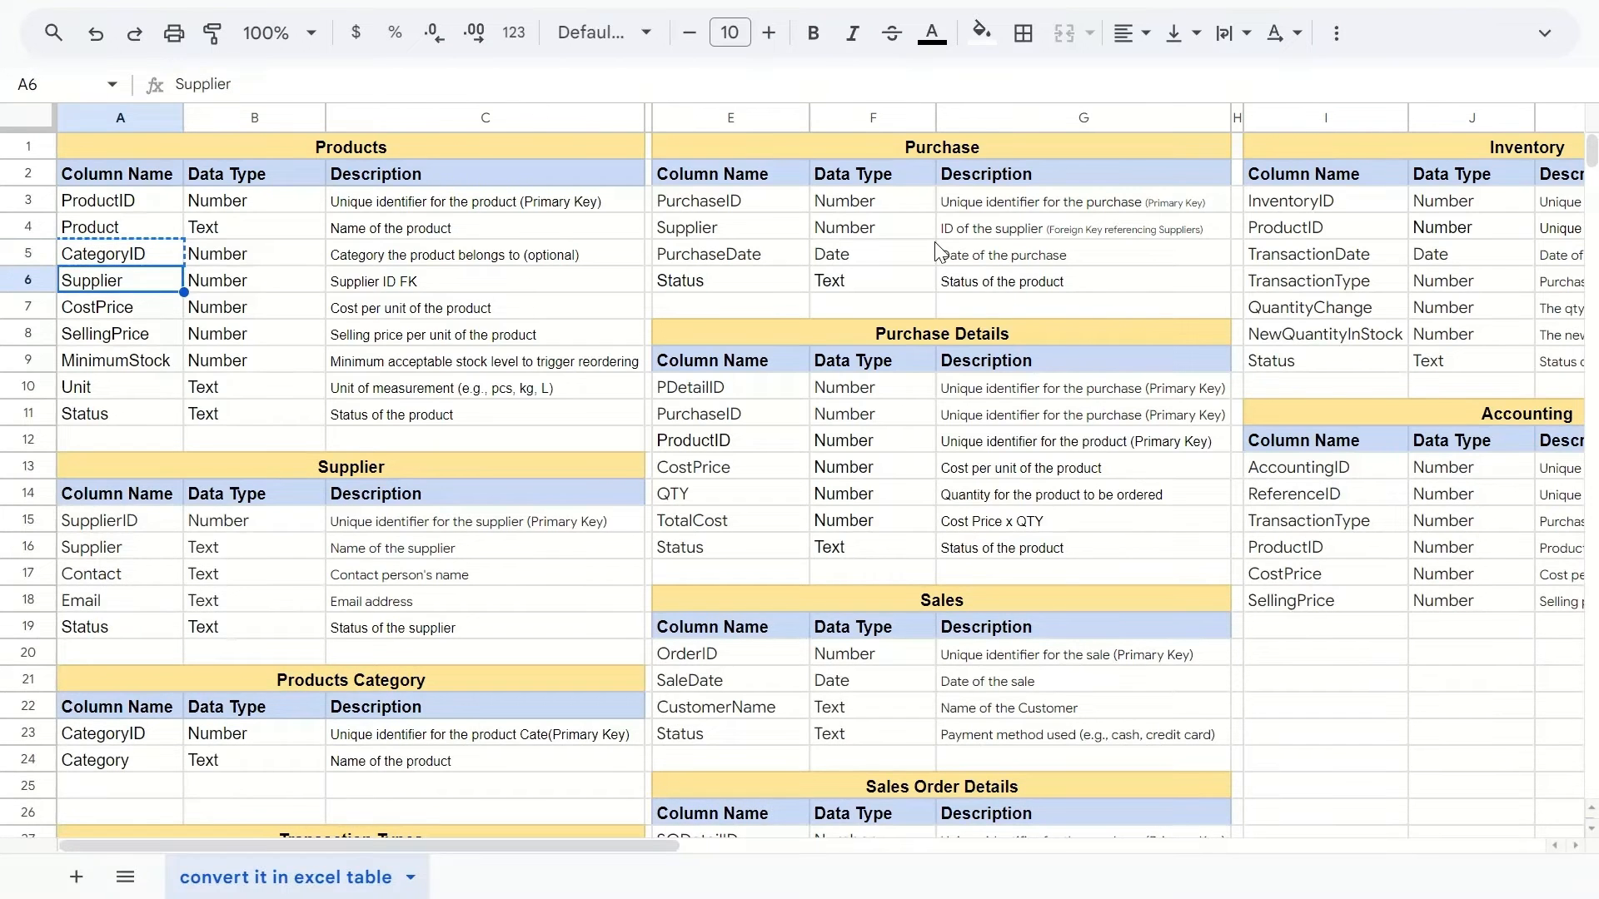
key("ctrl+c")
key("alt+Tab")
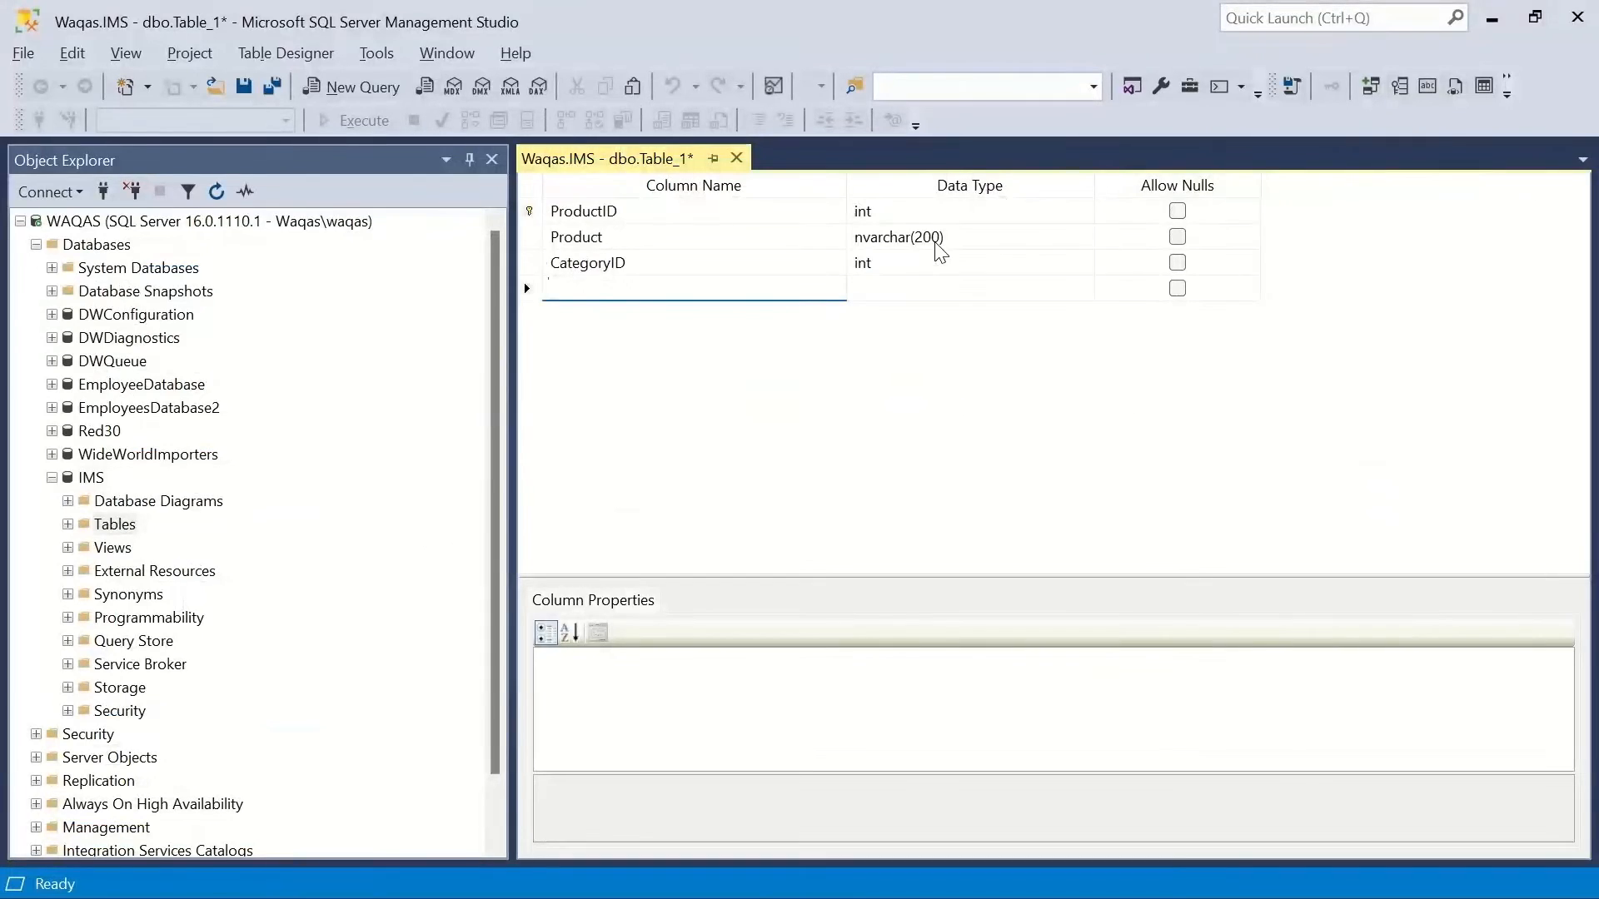
key("ctrl+v")
key("Tab")
type("int")
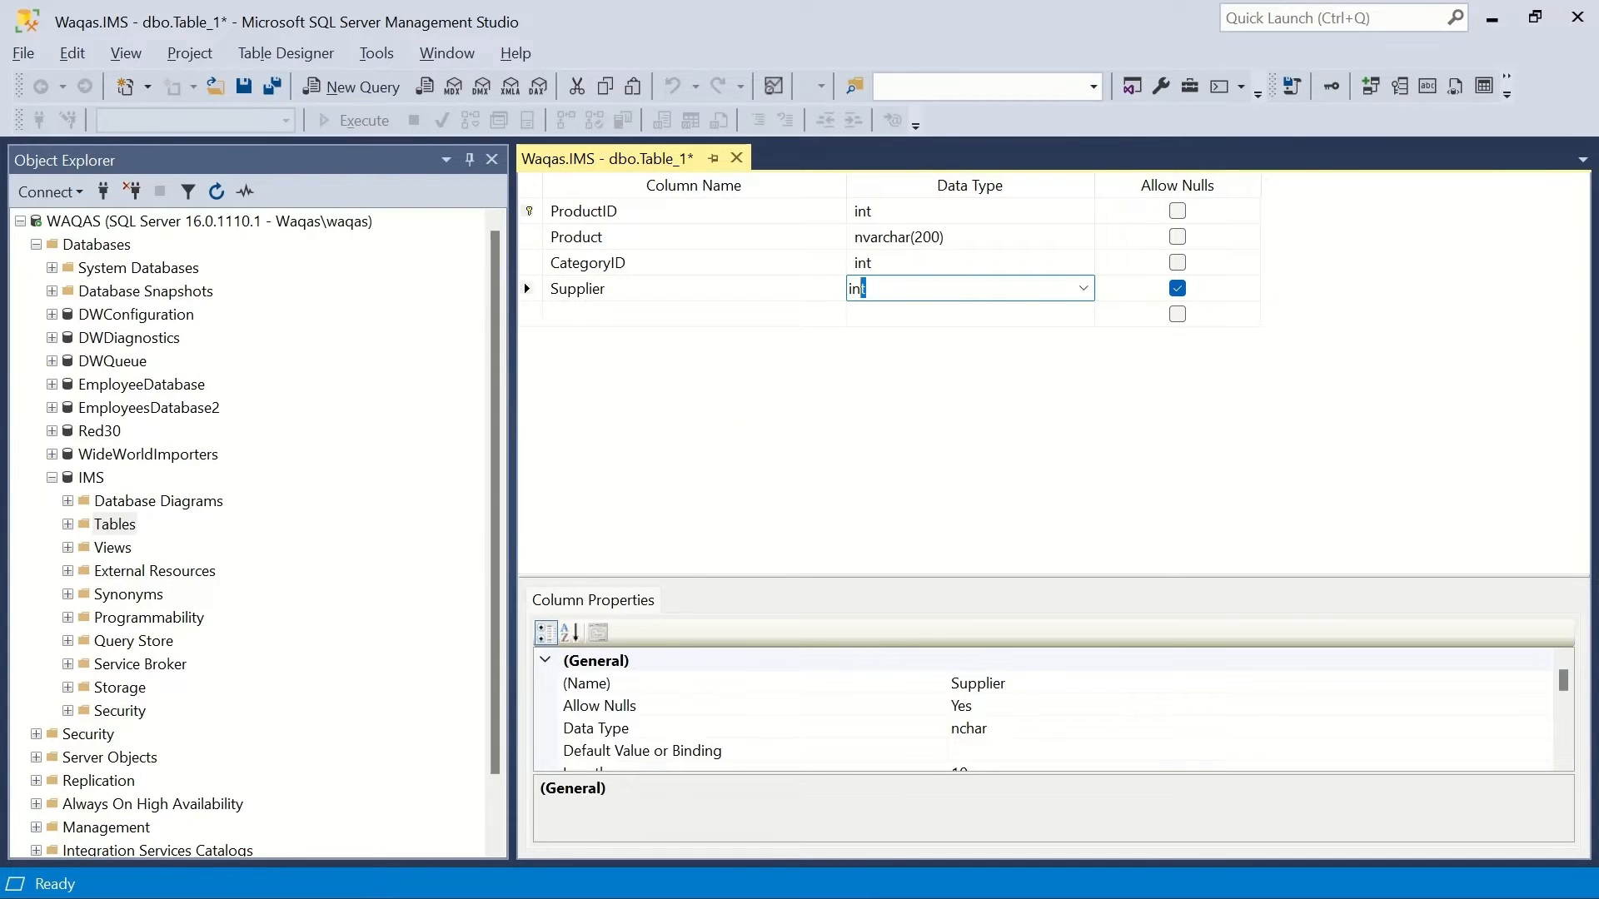
key("Tab")
key("space")
- Copy CostPrice from the planning spreadsheet and add it as a column below Supplier in the table design
key("alt+Tab")
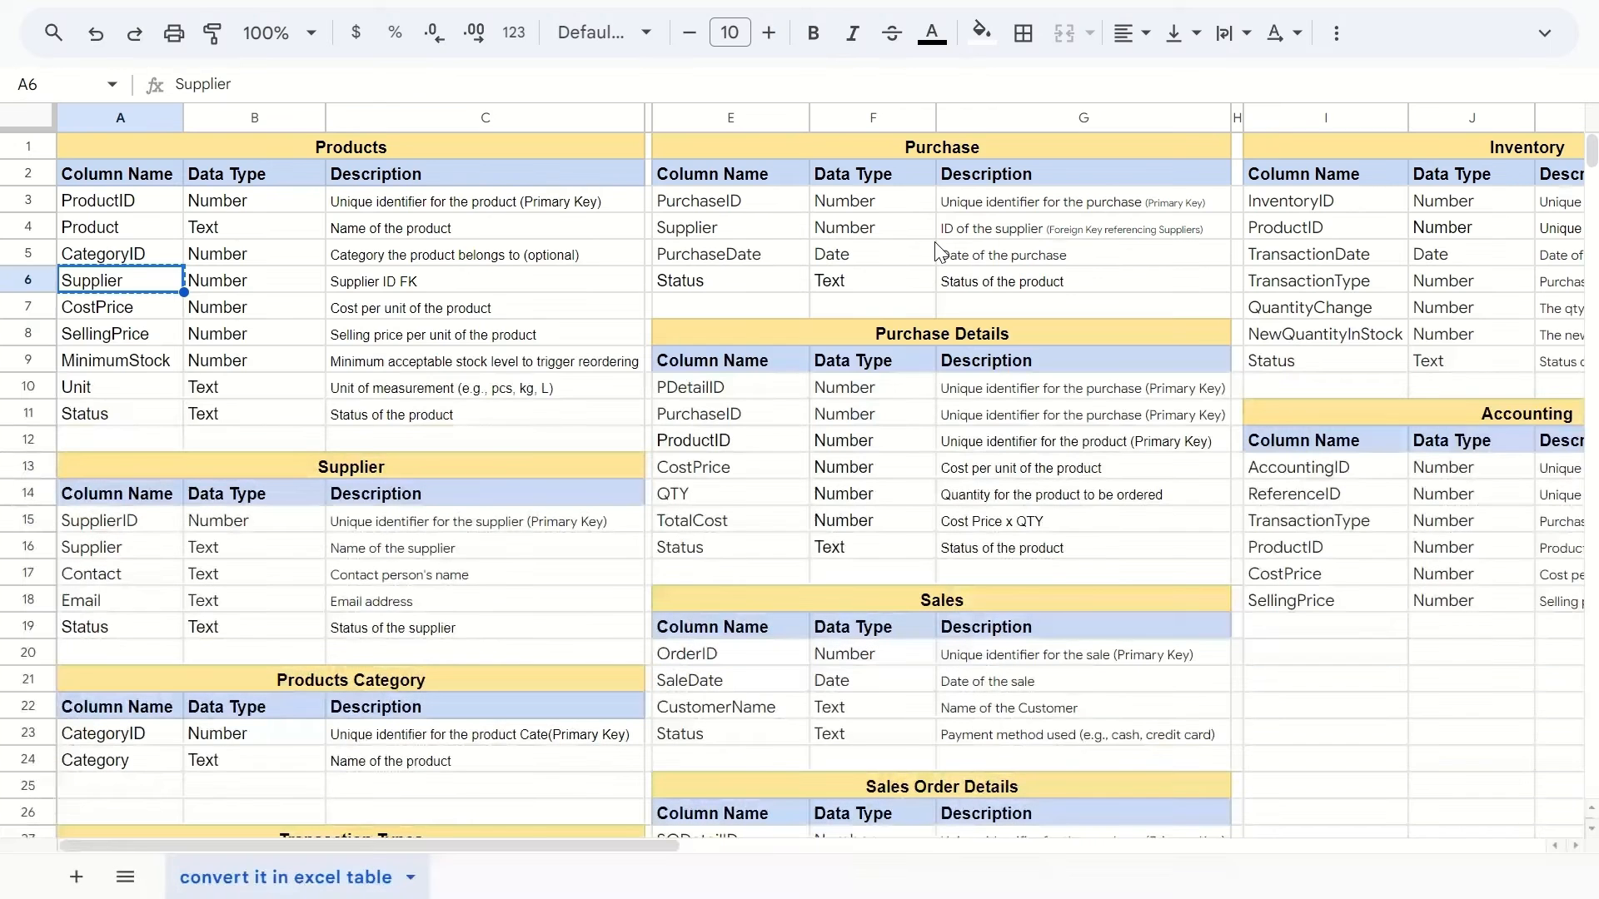
key("Down")
key("ctrl+c")
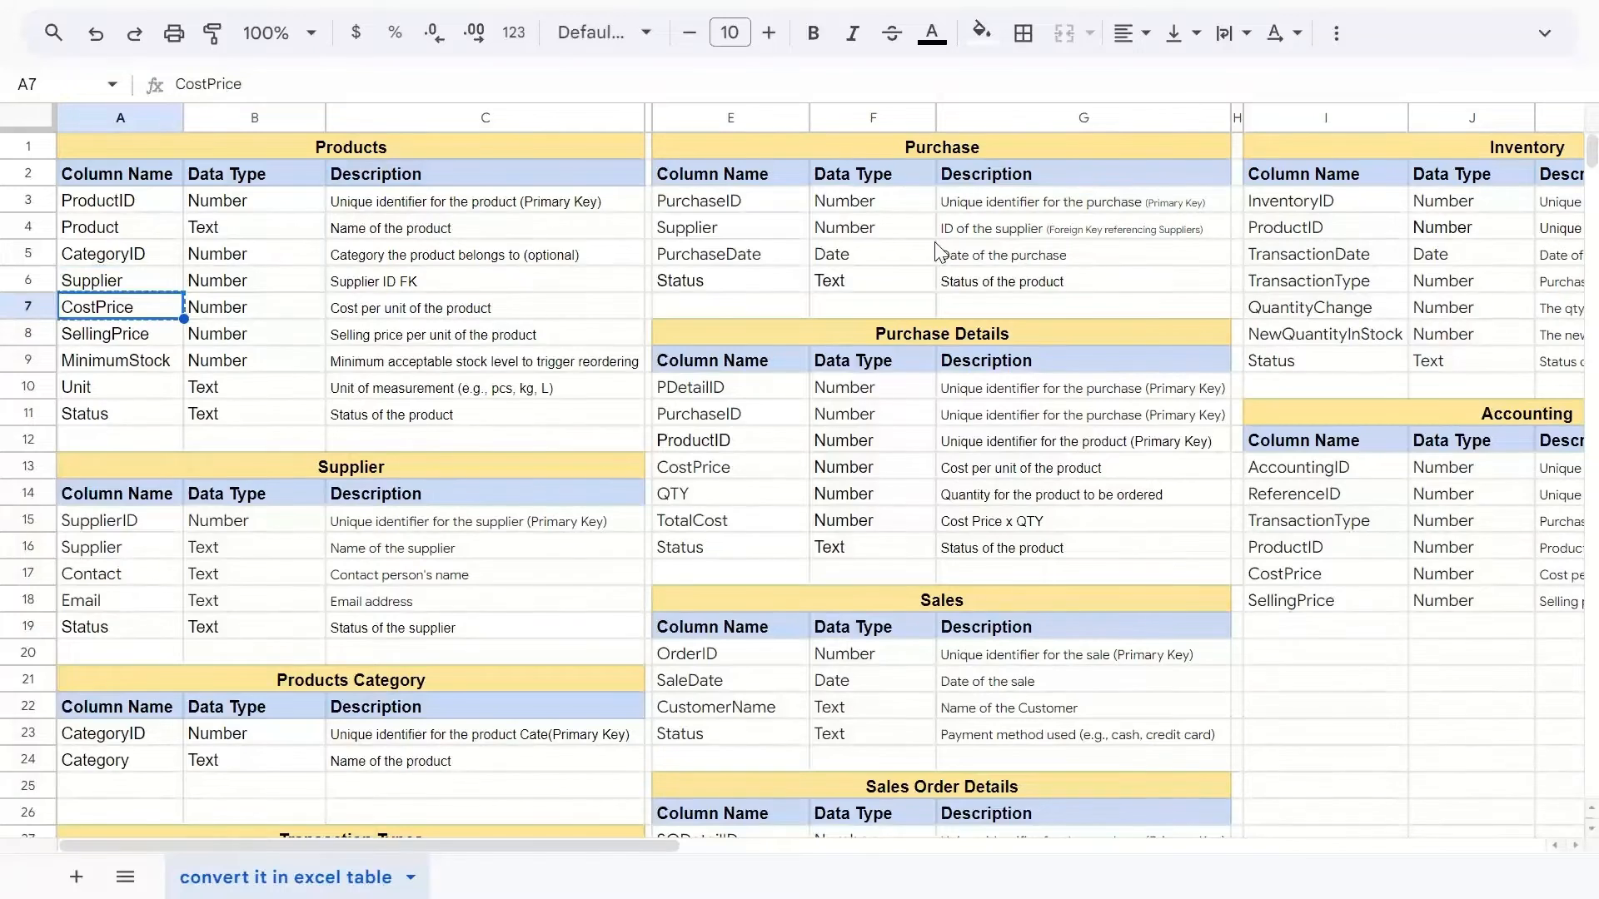
key("alt+Tab")
left_click(631, 320)
key("ctrl+v")
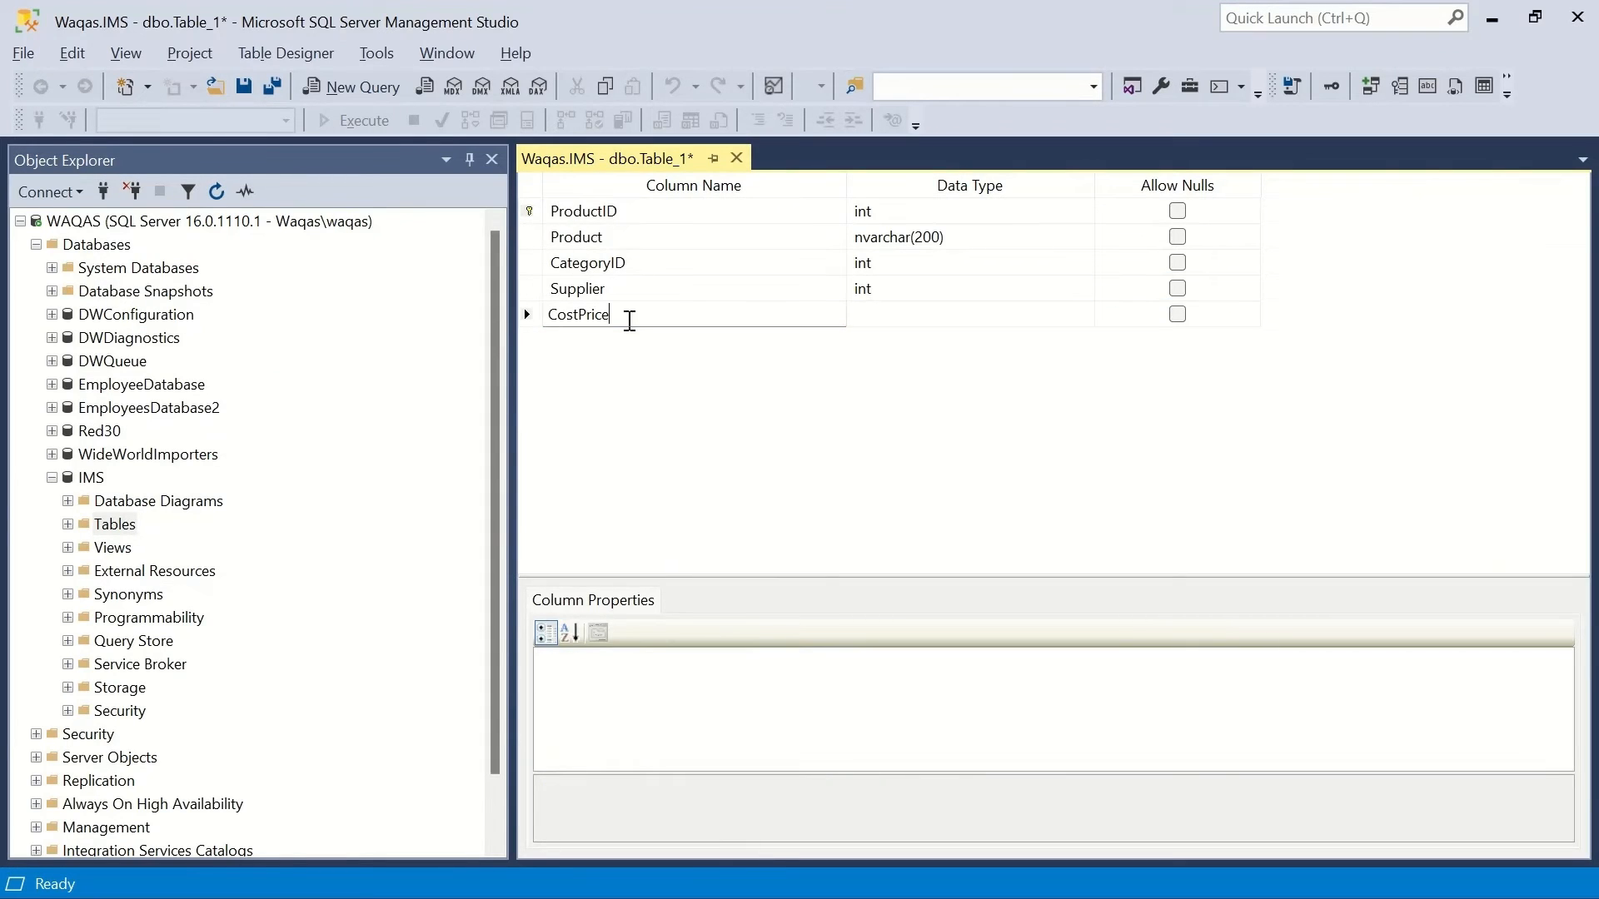
key("Tab")
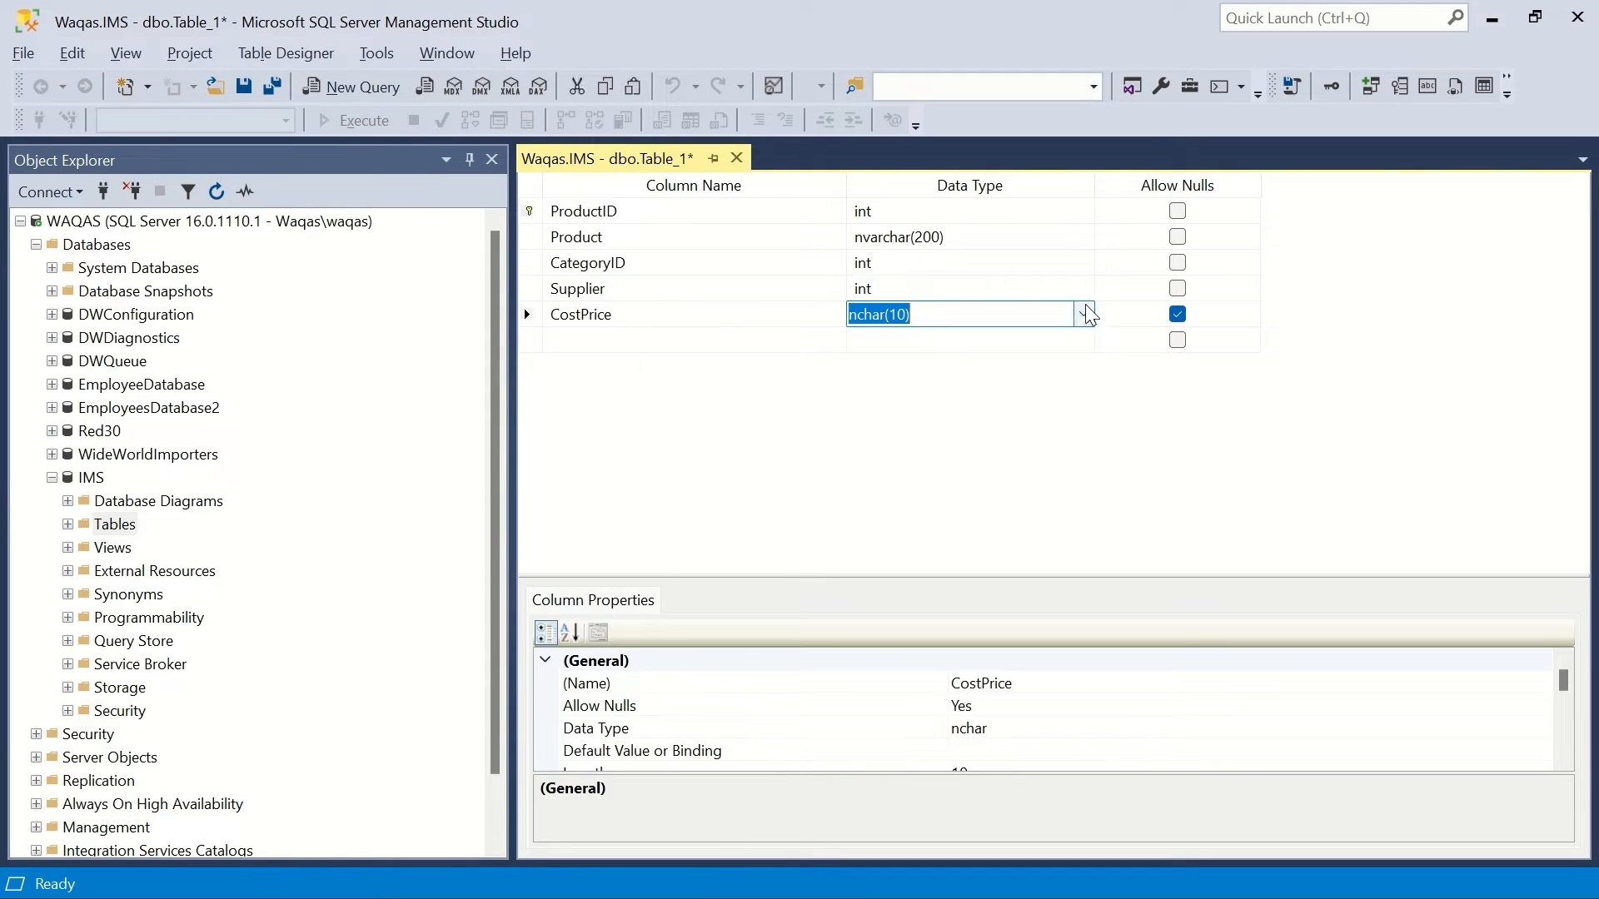
left_click(1086, 314)
type("mo")
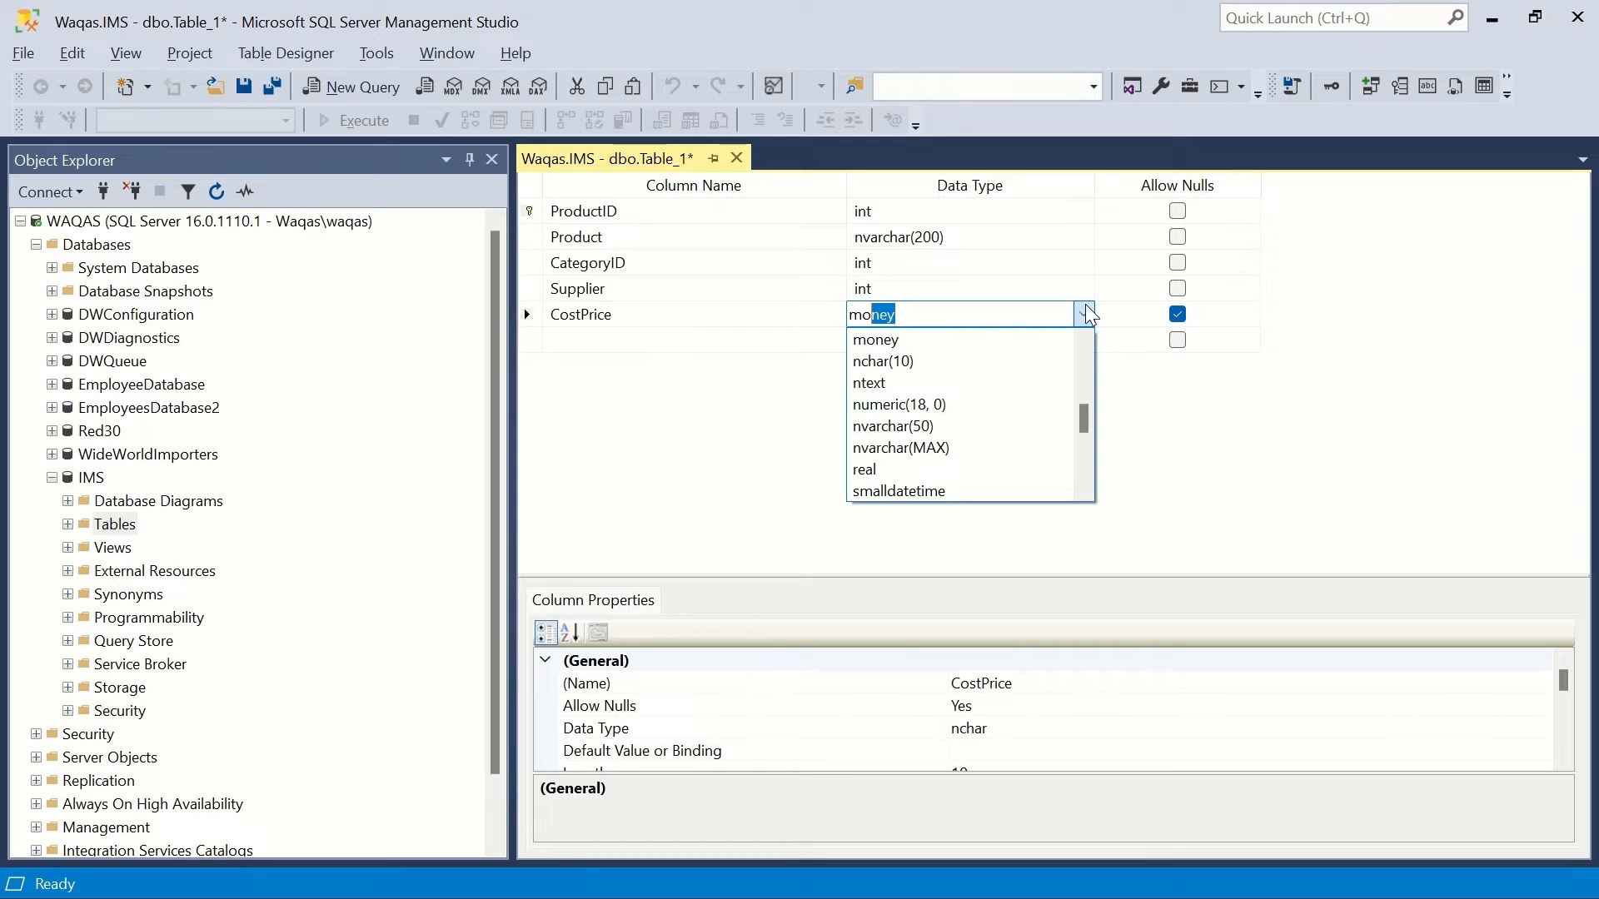
key("BackSpace")
key("BackSpace")
key("BackSpace")
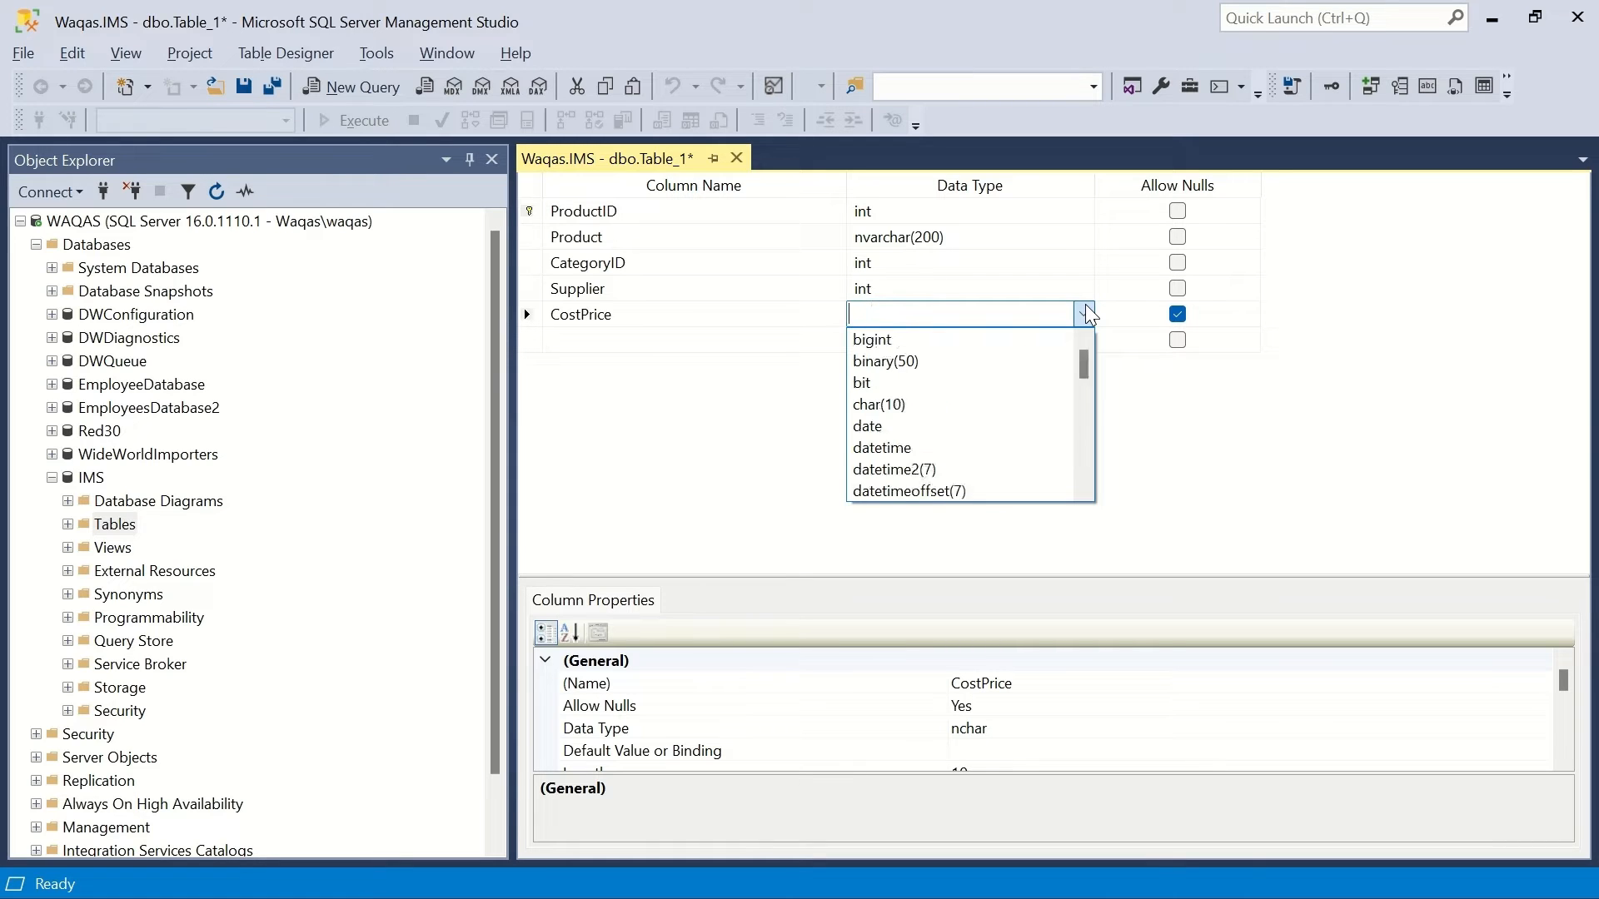
- Set the CostPrice column's data type to int and disallow nulls
type("int")
key("Tab")
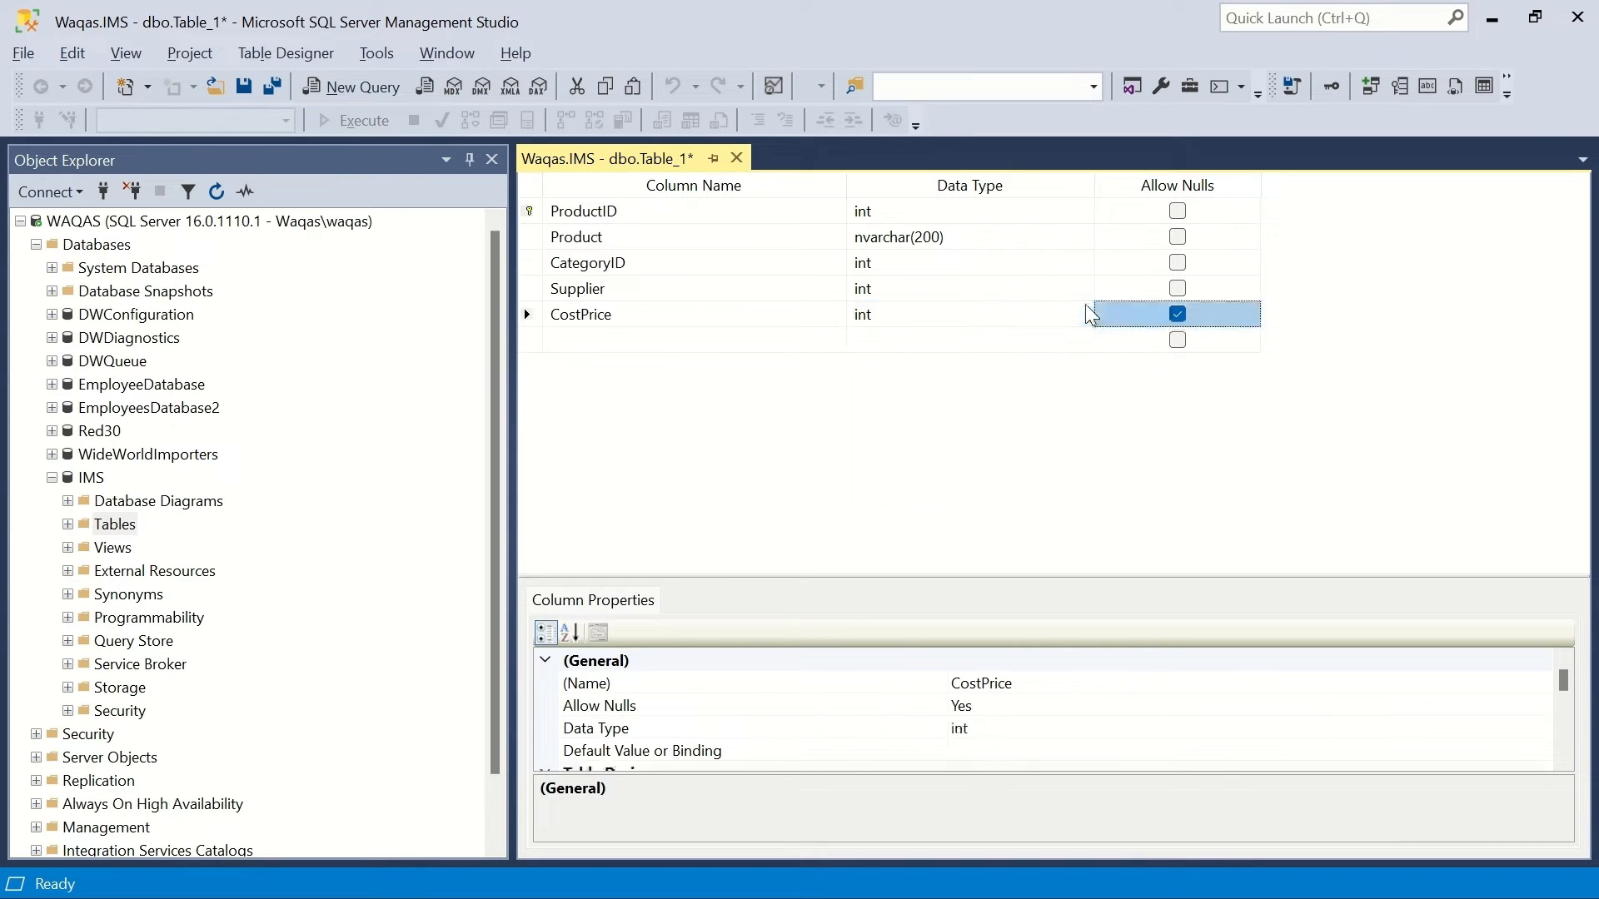
key("space")
key("Tab")
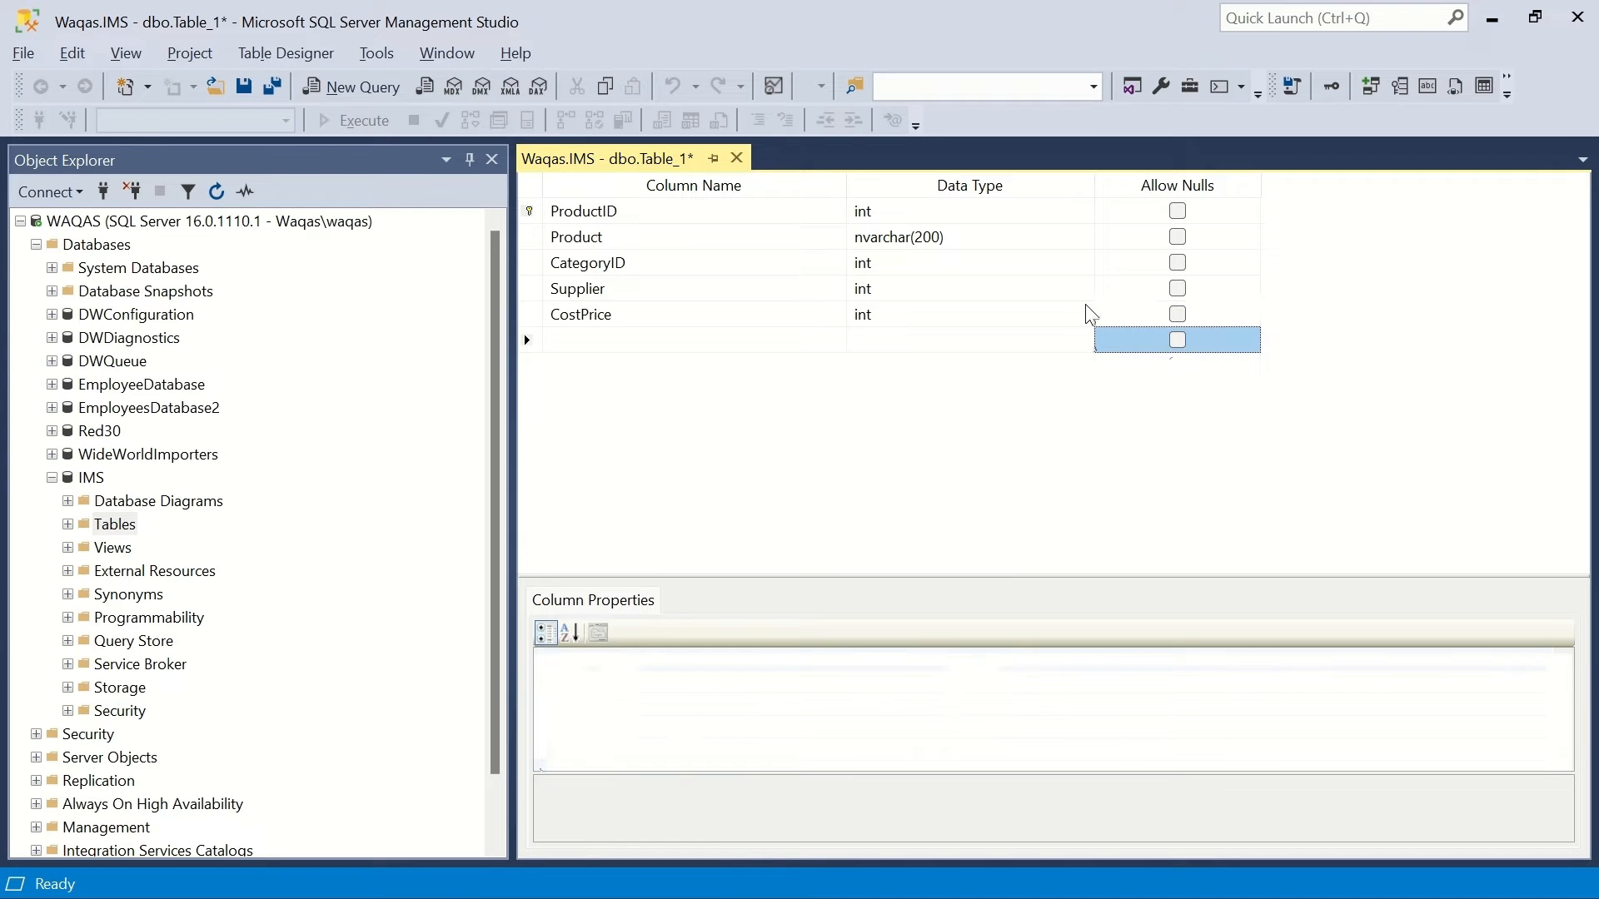
- Copy SellingPrice from the planning spreadsheet and add it below CostPrice as an int column that disallows nulls
key("alt+Tab")
key("Down")
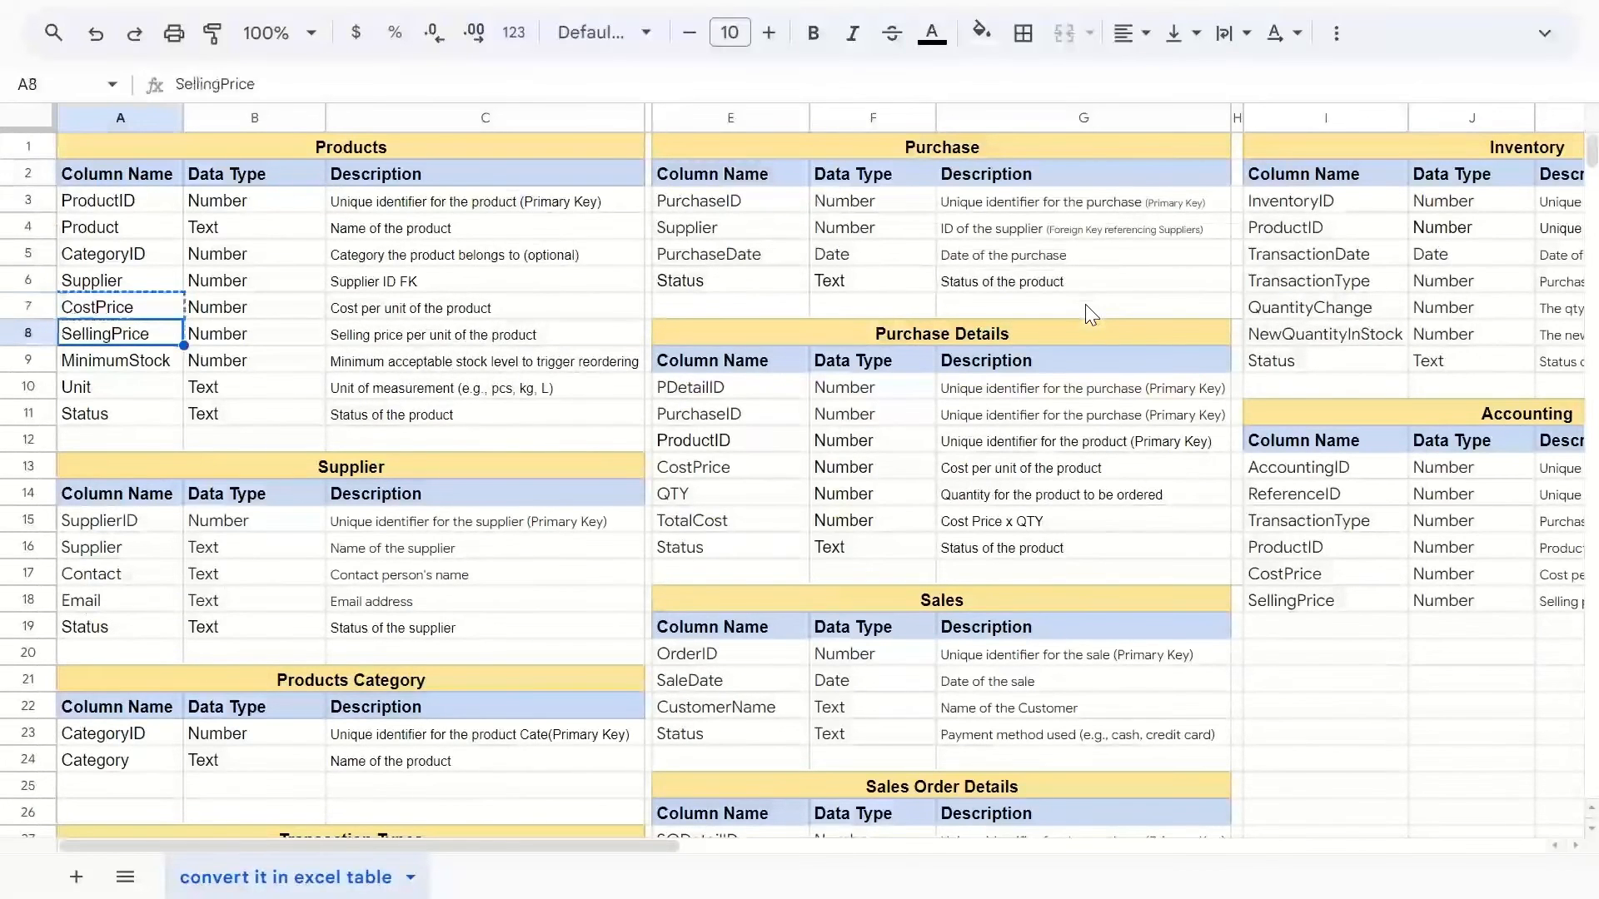
key("ctrl+c")
key("alt+Tab")
key("ctrl+v")
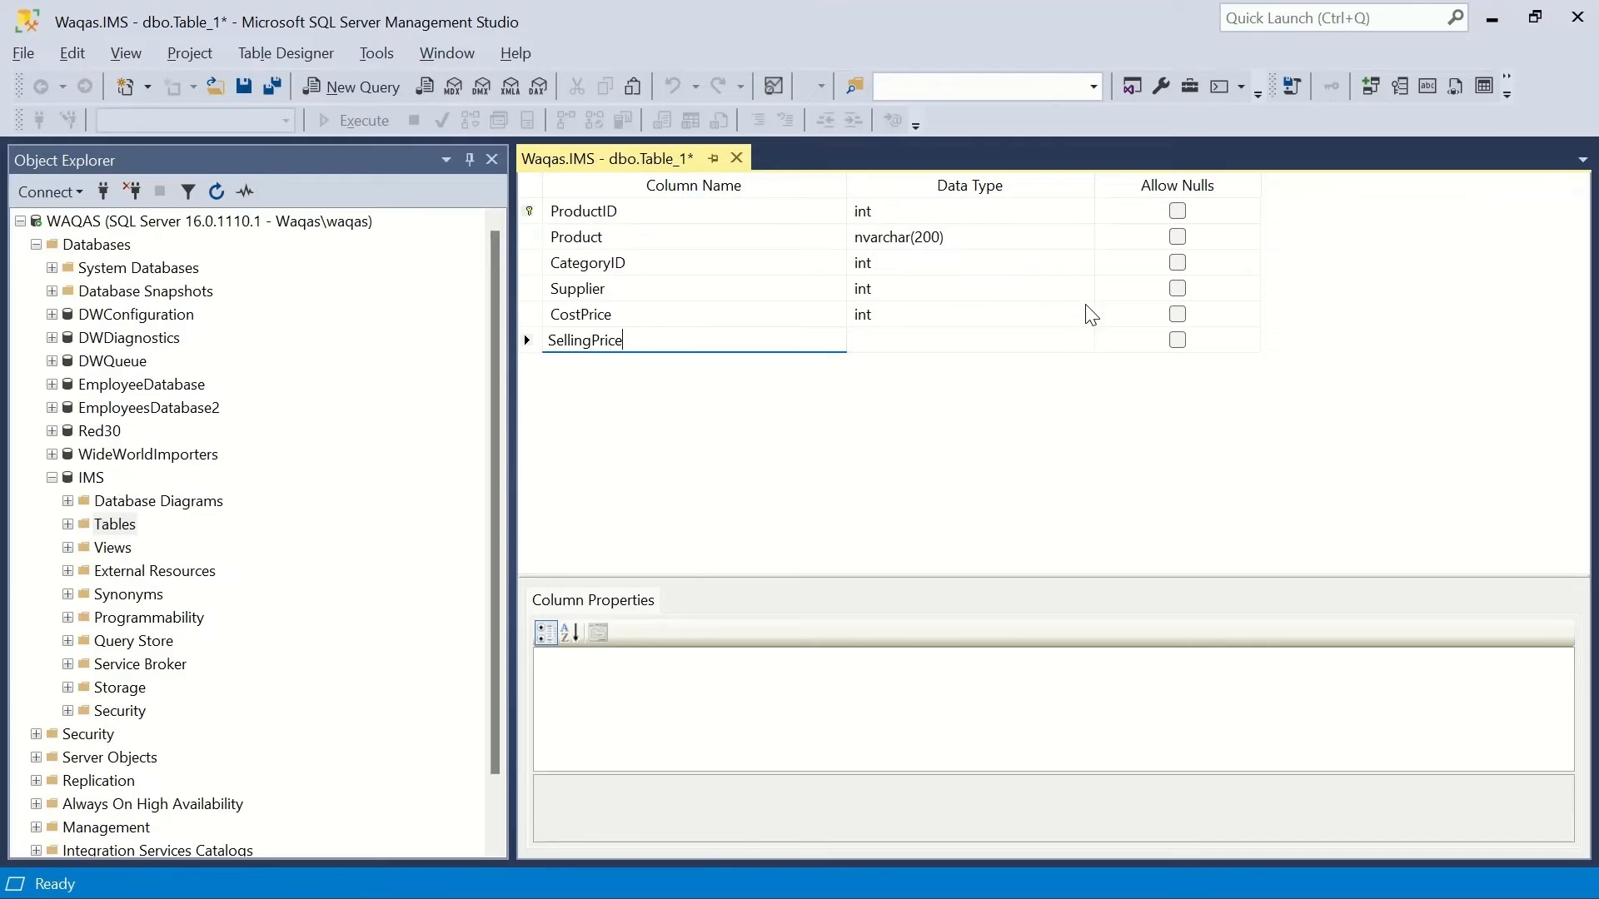
key("Tab")
type("int")
key("Tab")
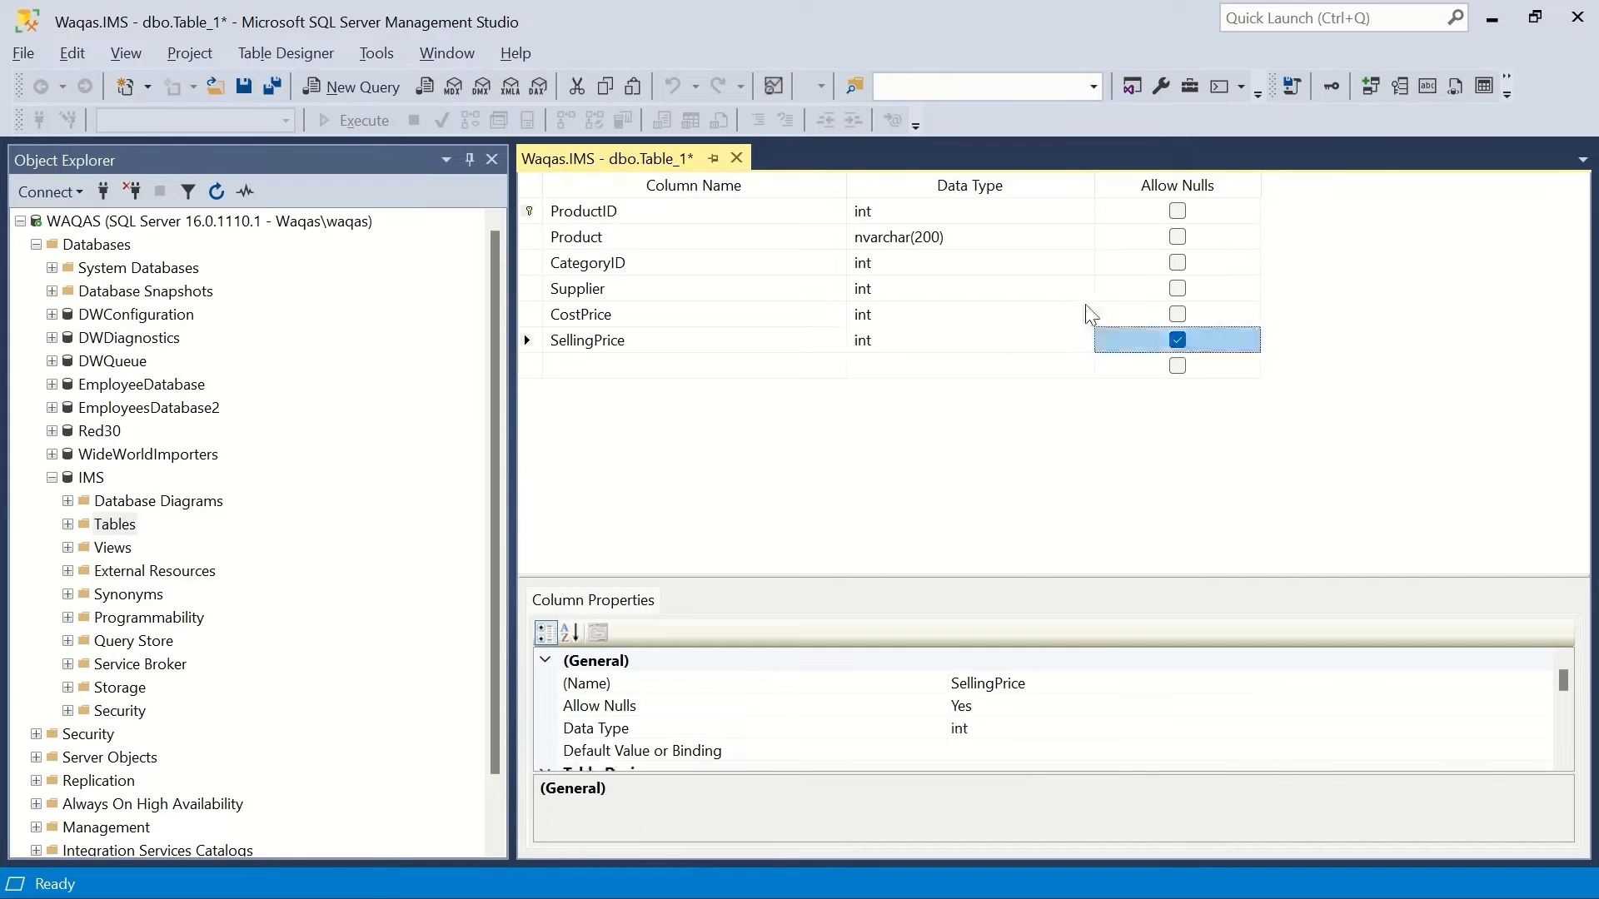
key("space")
key("Tab")
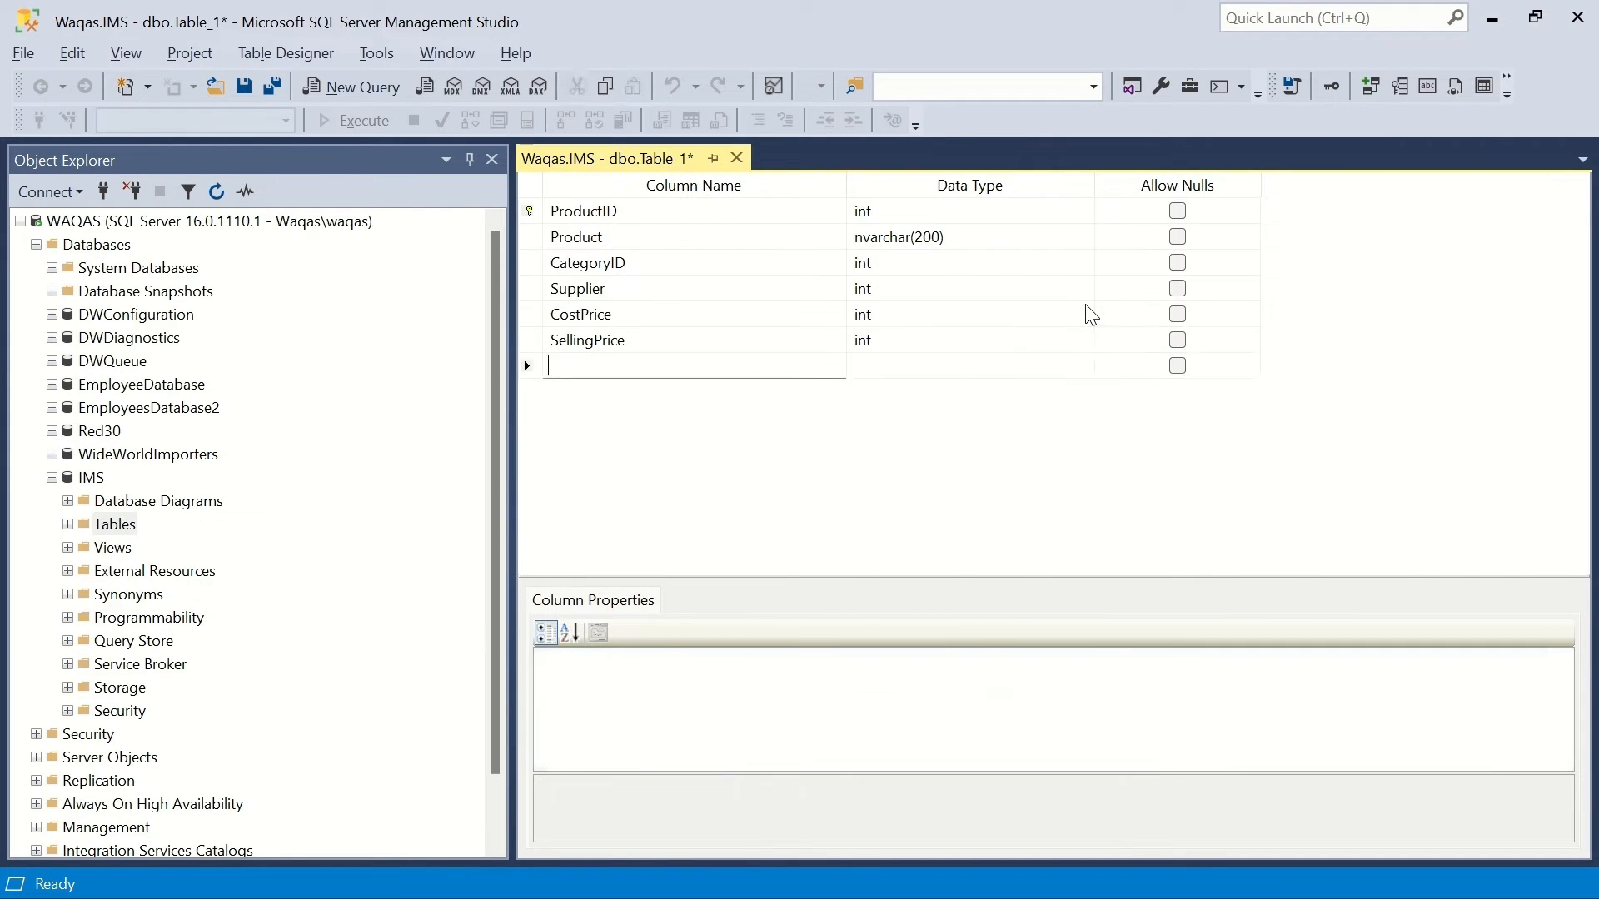
- Copy MinimumStock from the planning spreadsheet and add it below SellingPrice as an int column that disallows nulls
key("alt+Tab")
key("Down")
key("ctrl+c")
key("alt+Tab")
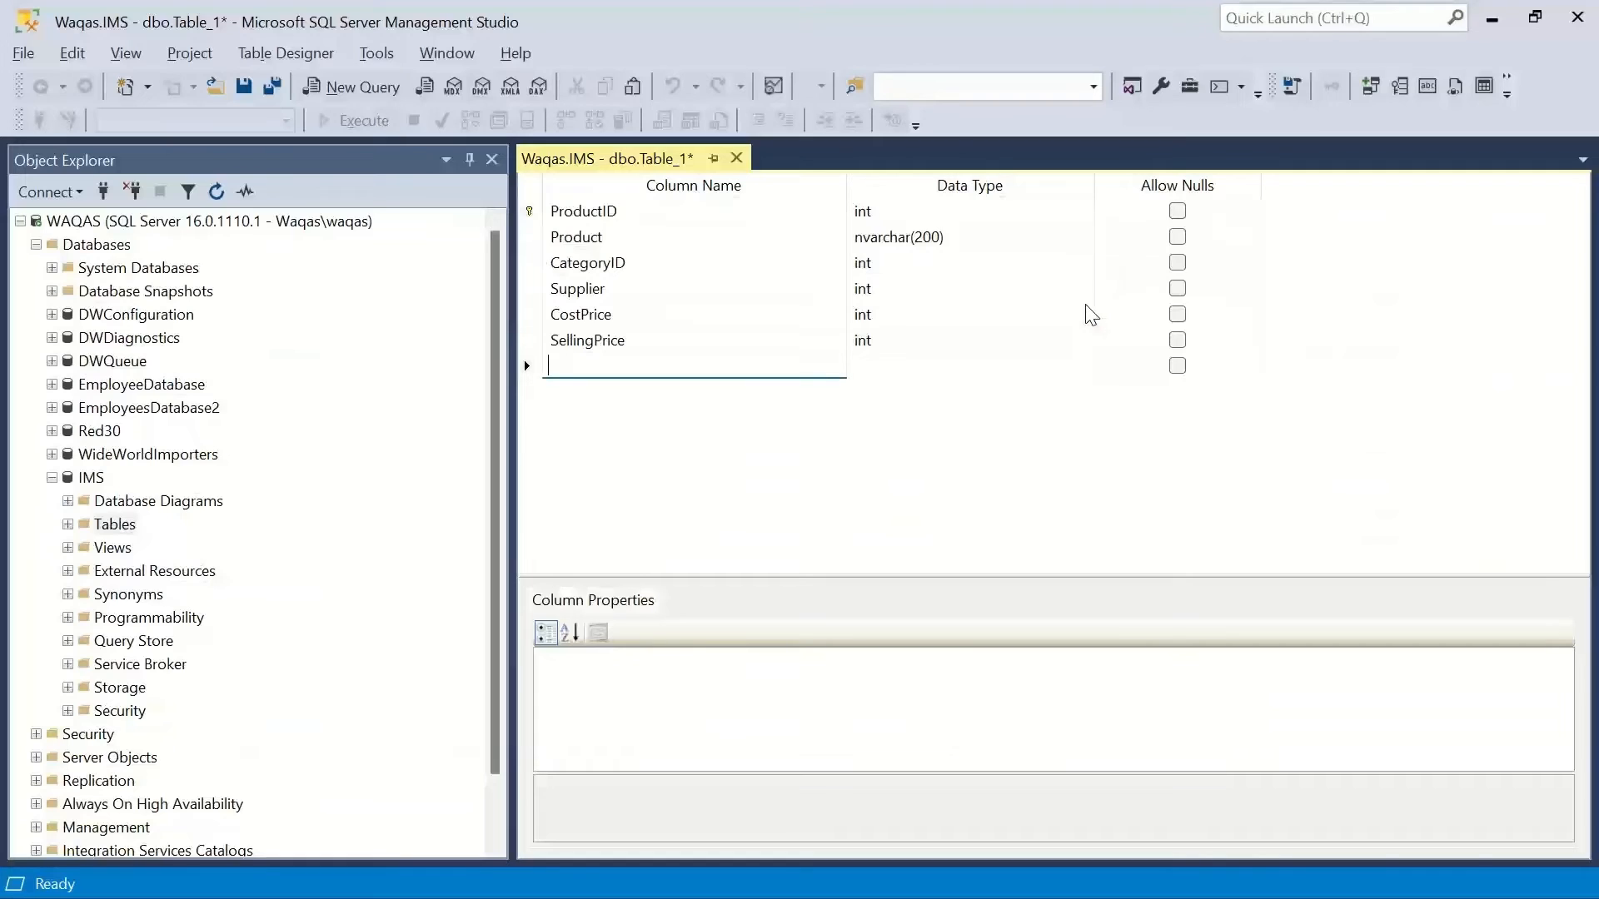
key("ctrl+v")
key("Tab")
type("int")
key("Tab")
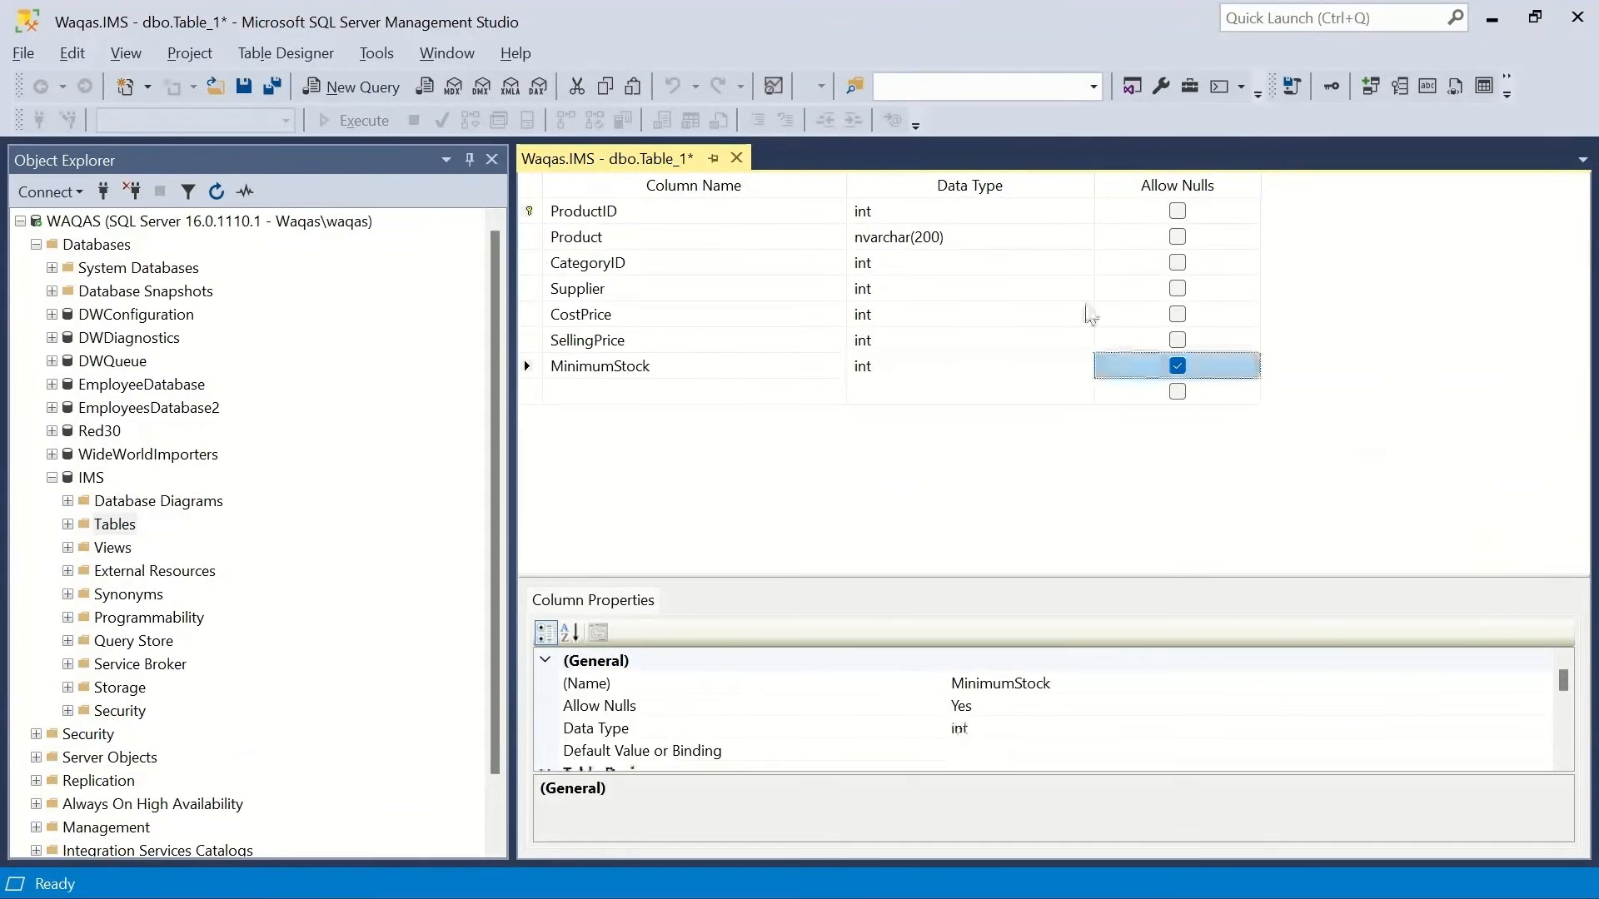
key("space")
key("Tab")
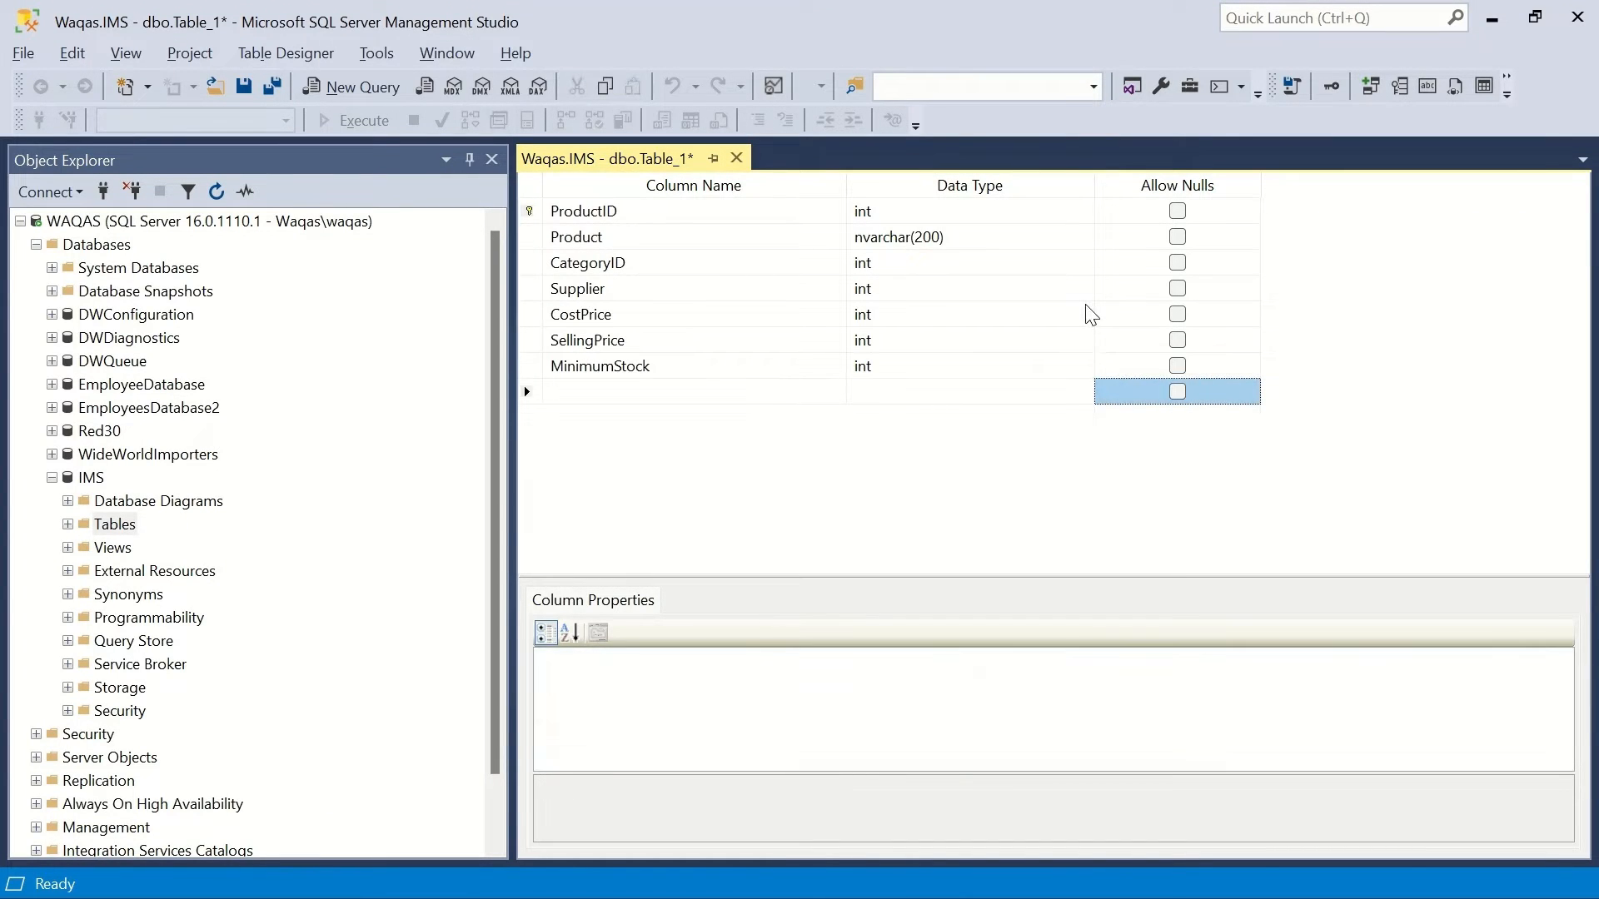
- Copy Unit from the planning spreadsheet and add it below MinimumStock as a text column that disallows nulls
key("alt+Tab")
key("Down")
key("ctrl+c")
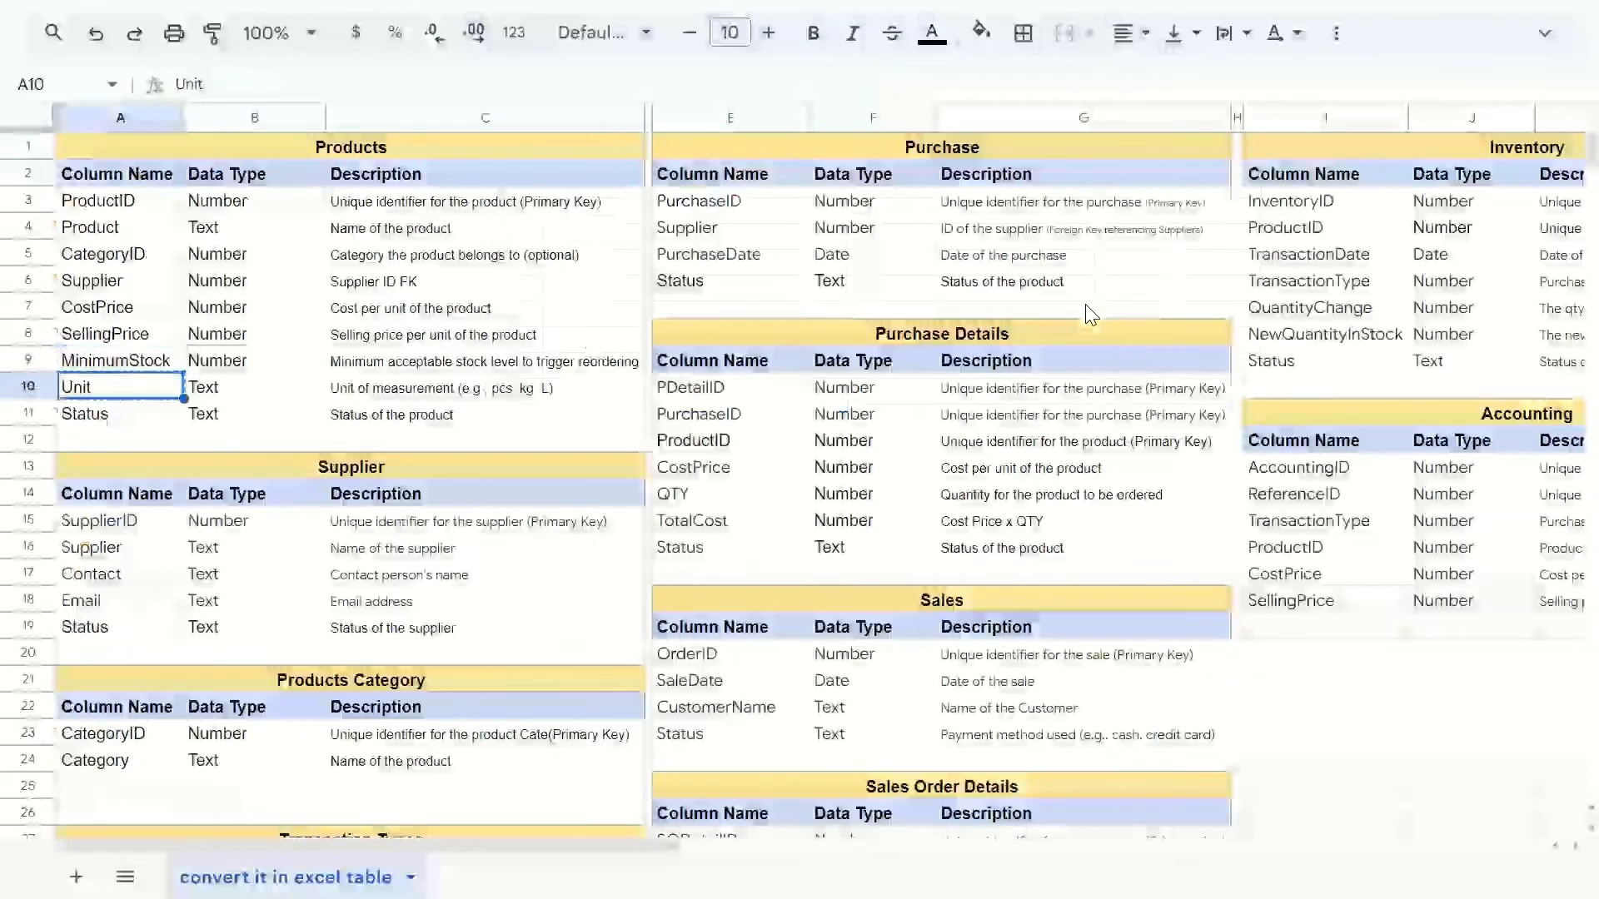
key("alt+Tab")
key("ctrl+v")
key("Tab")
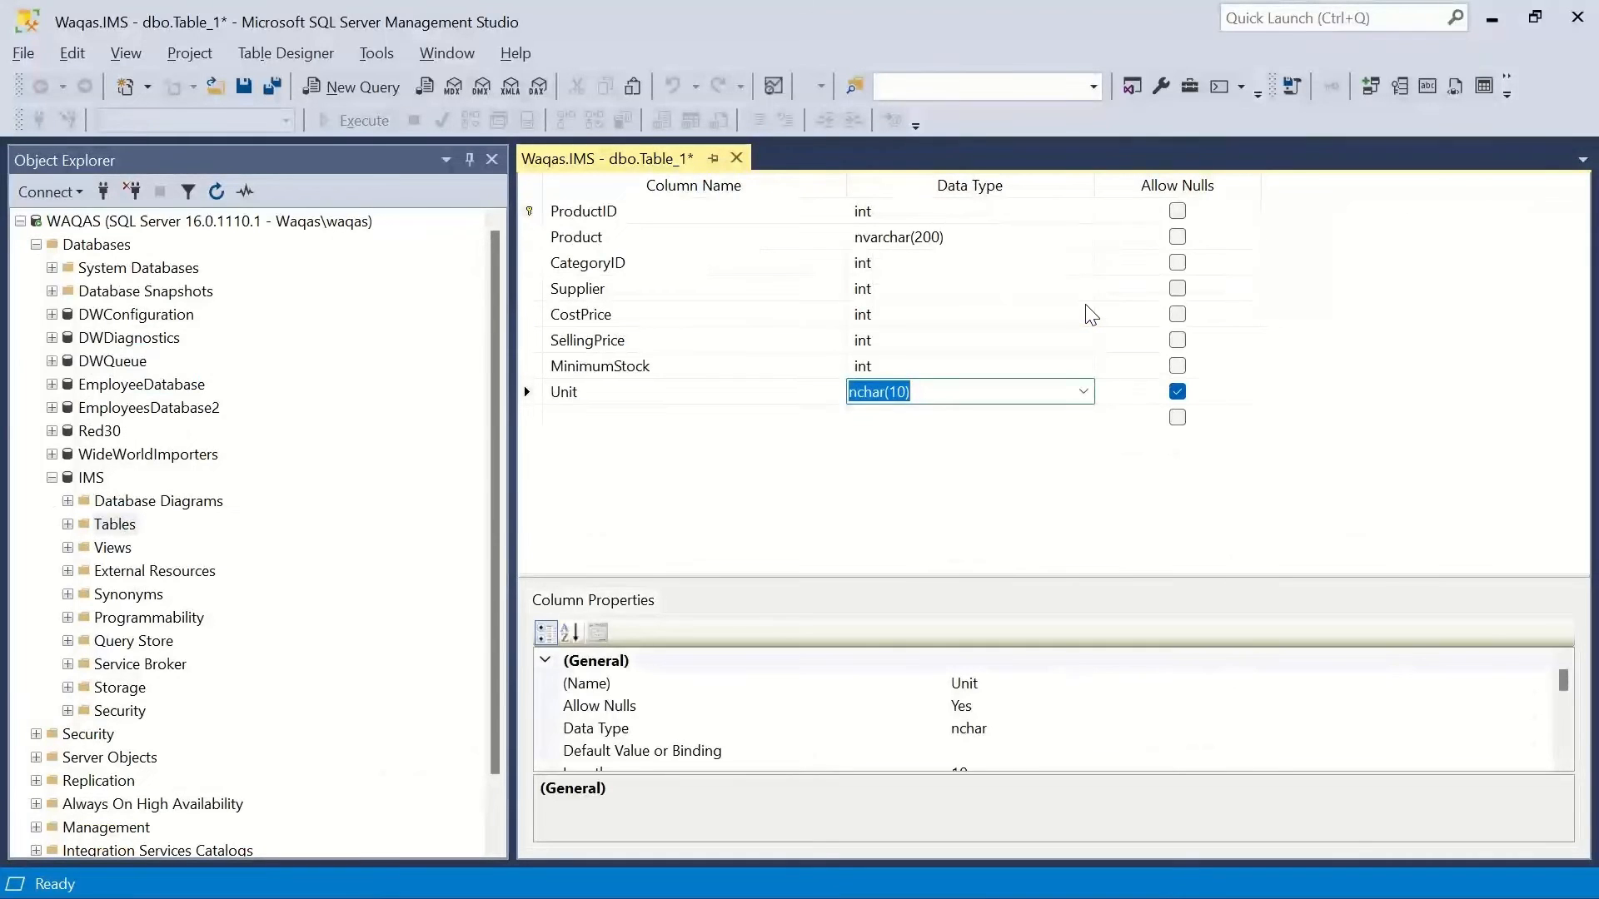
type("text")
key("Tab")
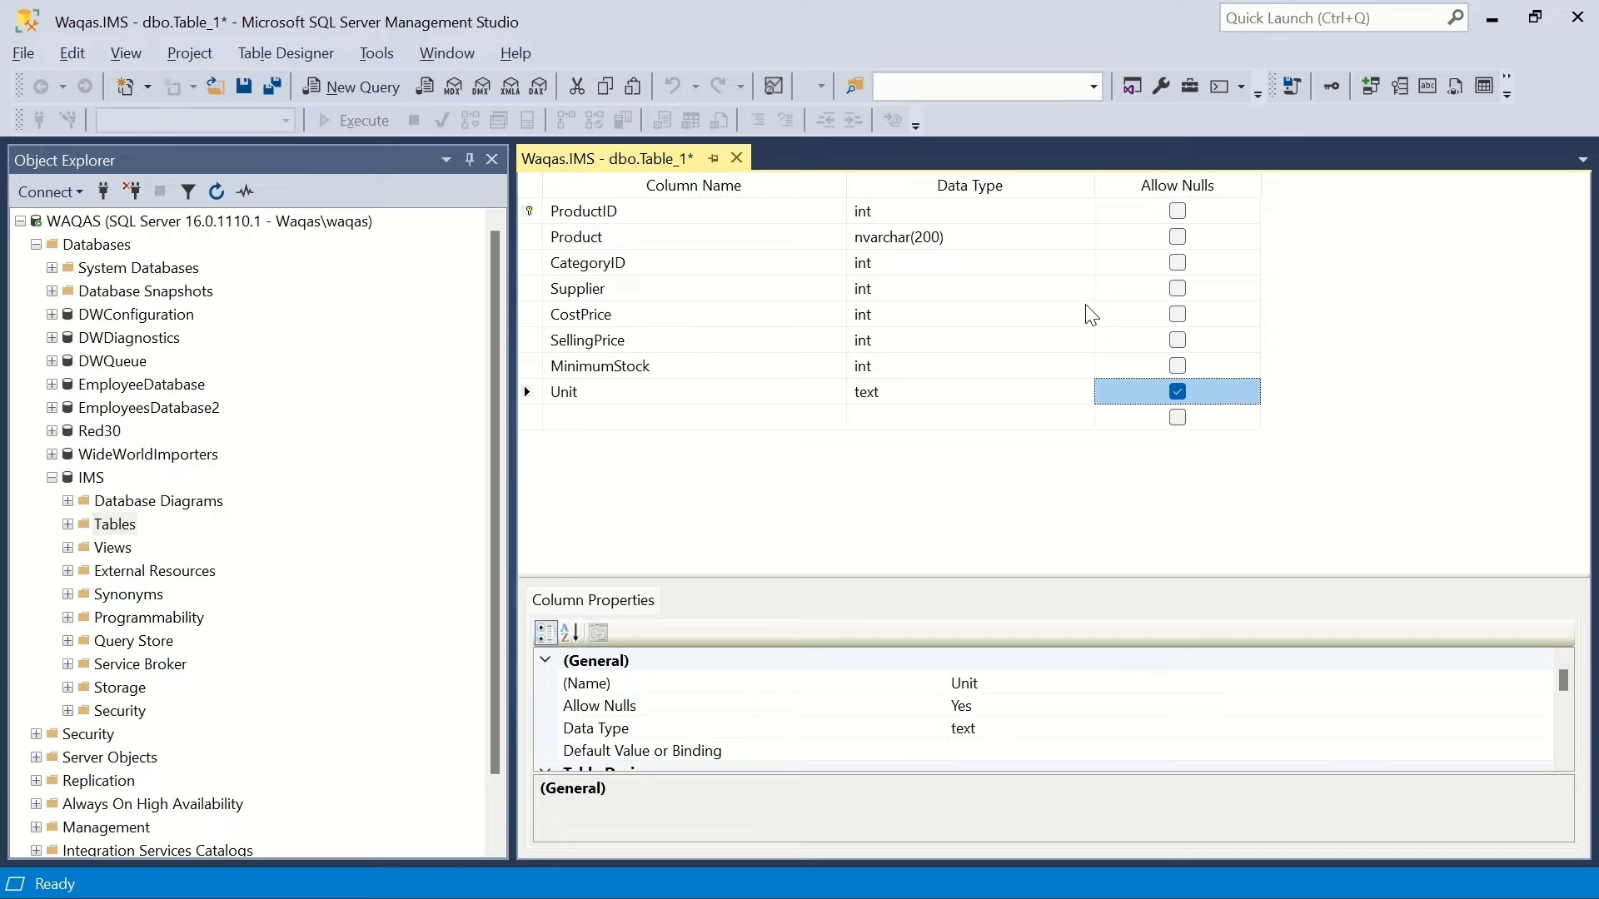
key("space")
key("Tab")
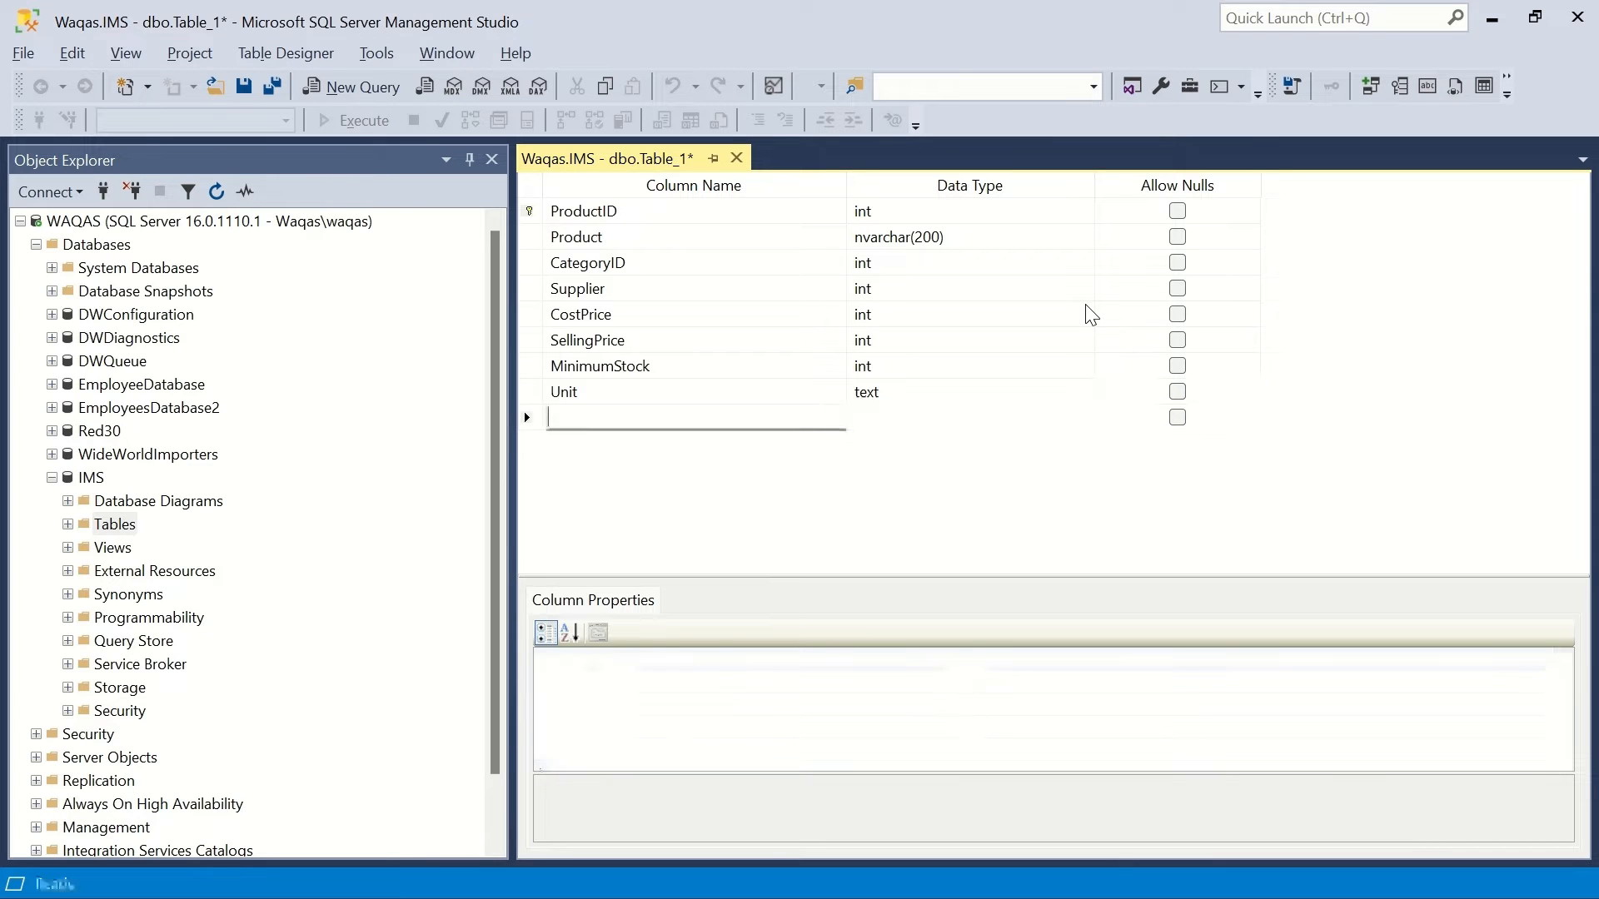
- Copy Status from the Products list in the planning spreadsheet and add it below Unit as an nvarchar(50) column
key("alt+Tab")
key("Down")
key("alt+Tab")
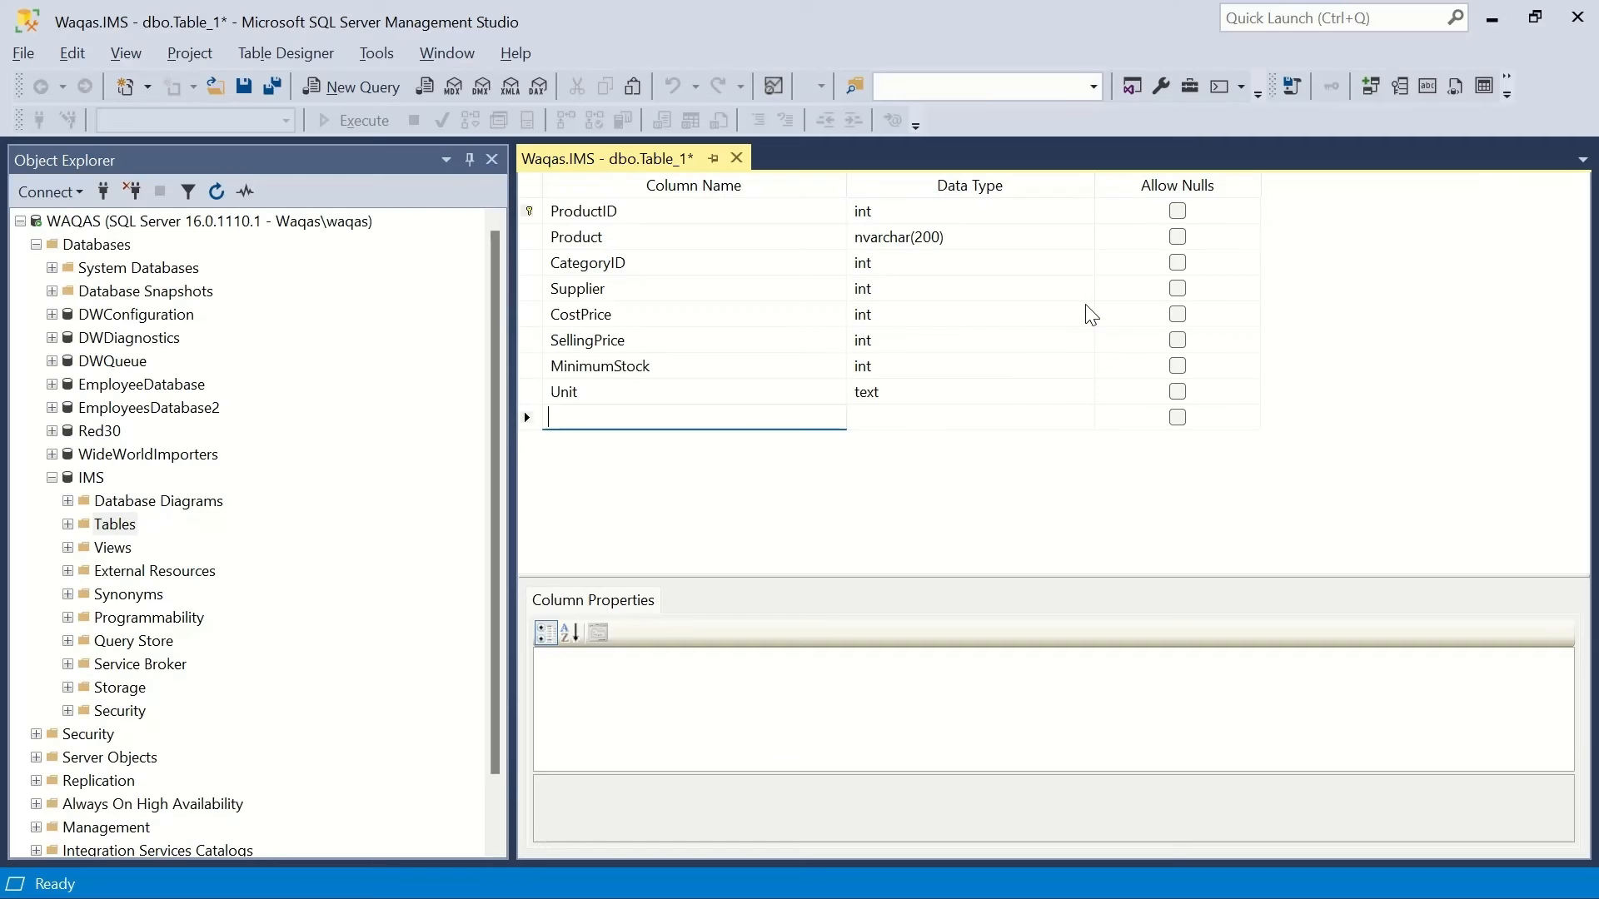
key("ctrl+v")
key("Tab")
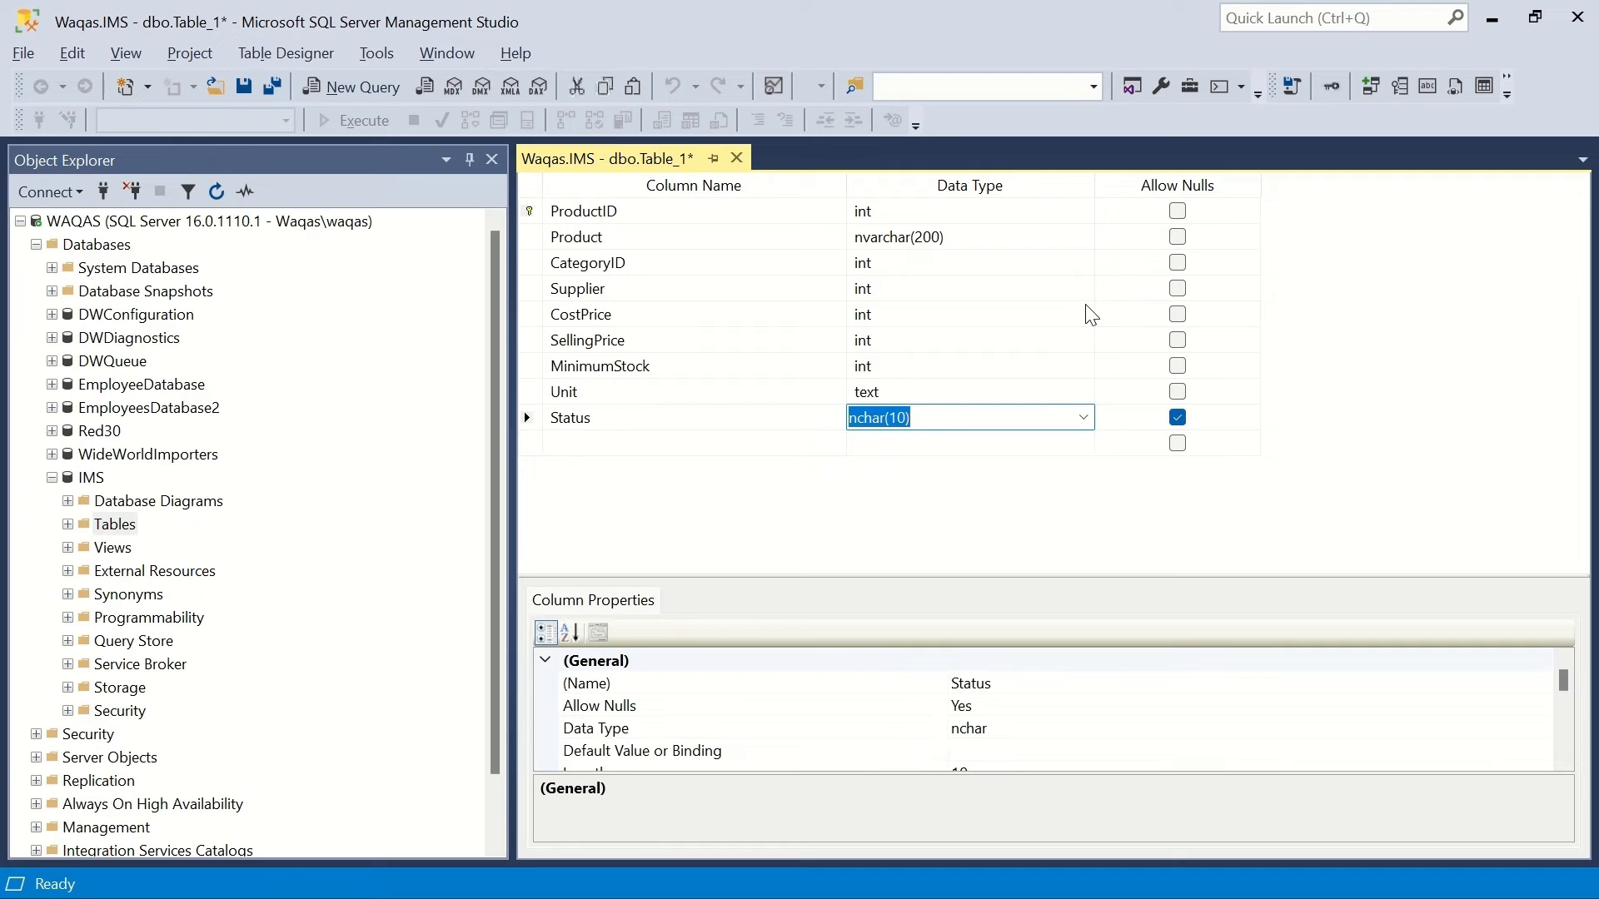
type("nvar")
key("Tab")
- Copy the Status column's nvarchar(50) data type to the Unit column
key("Up")
key("Left")
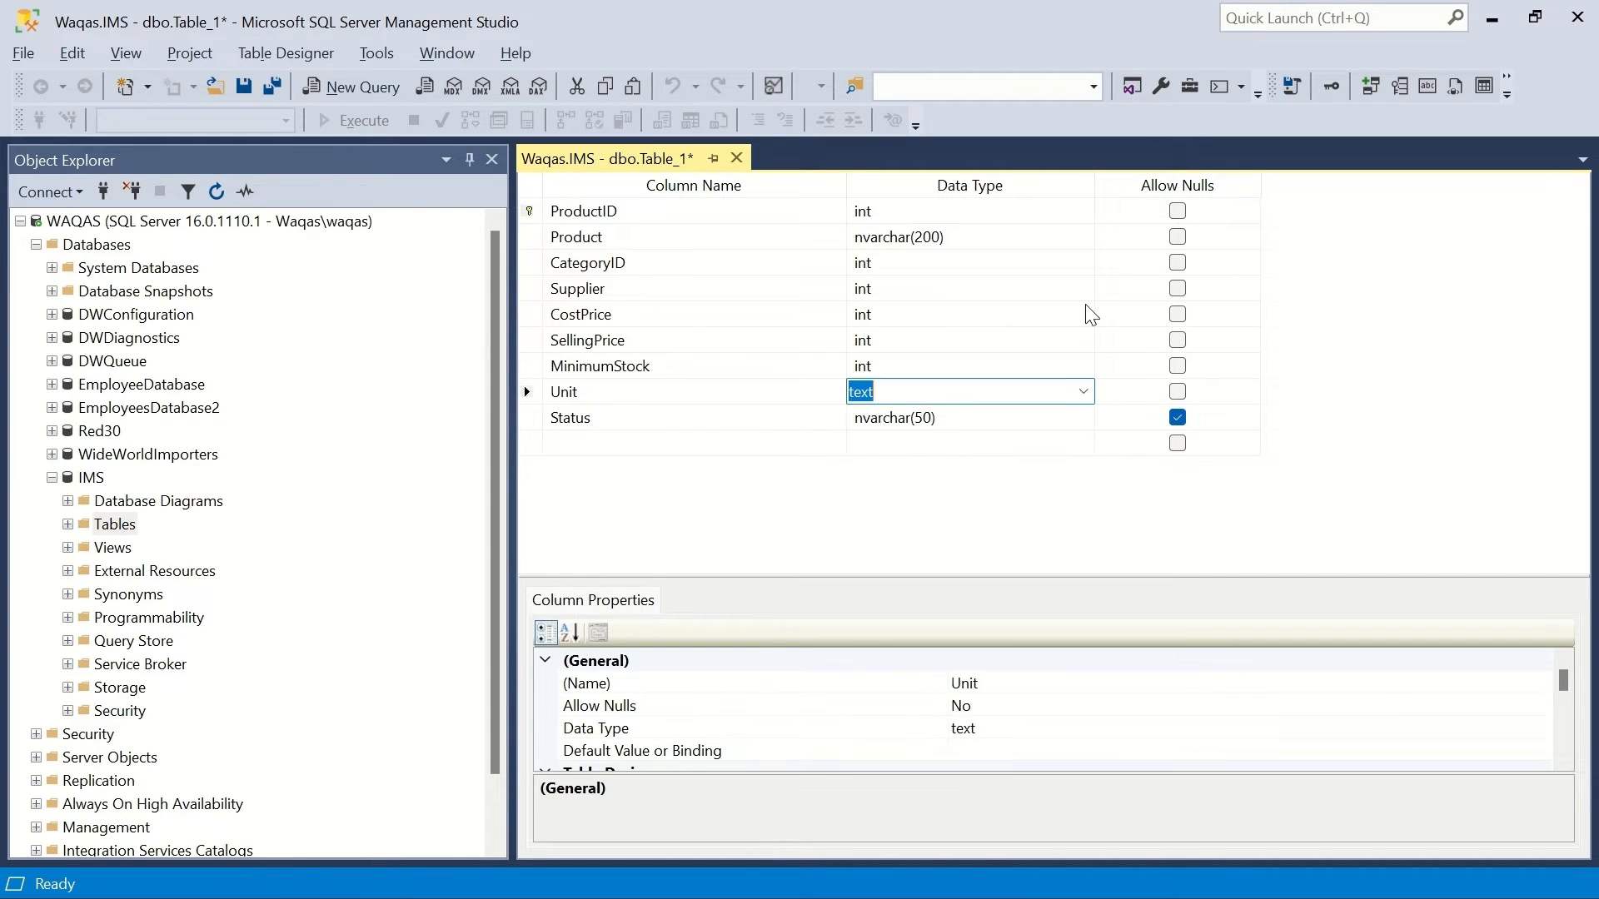
key("Down")
key("ctrl+c")
key("Up")
key("ctrl+v")
key("Tab")
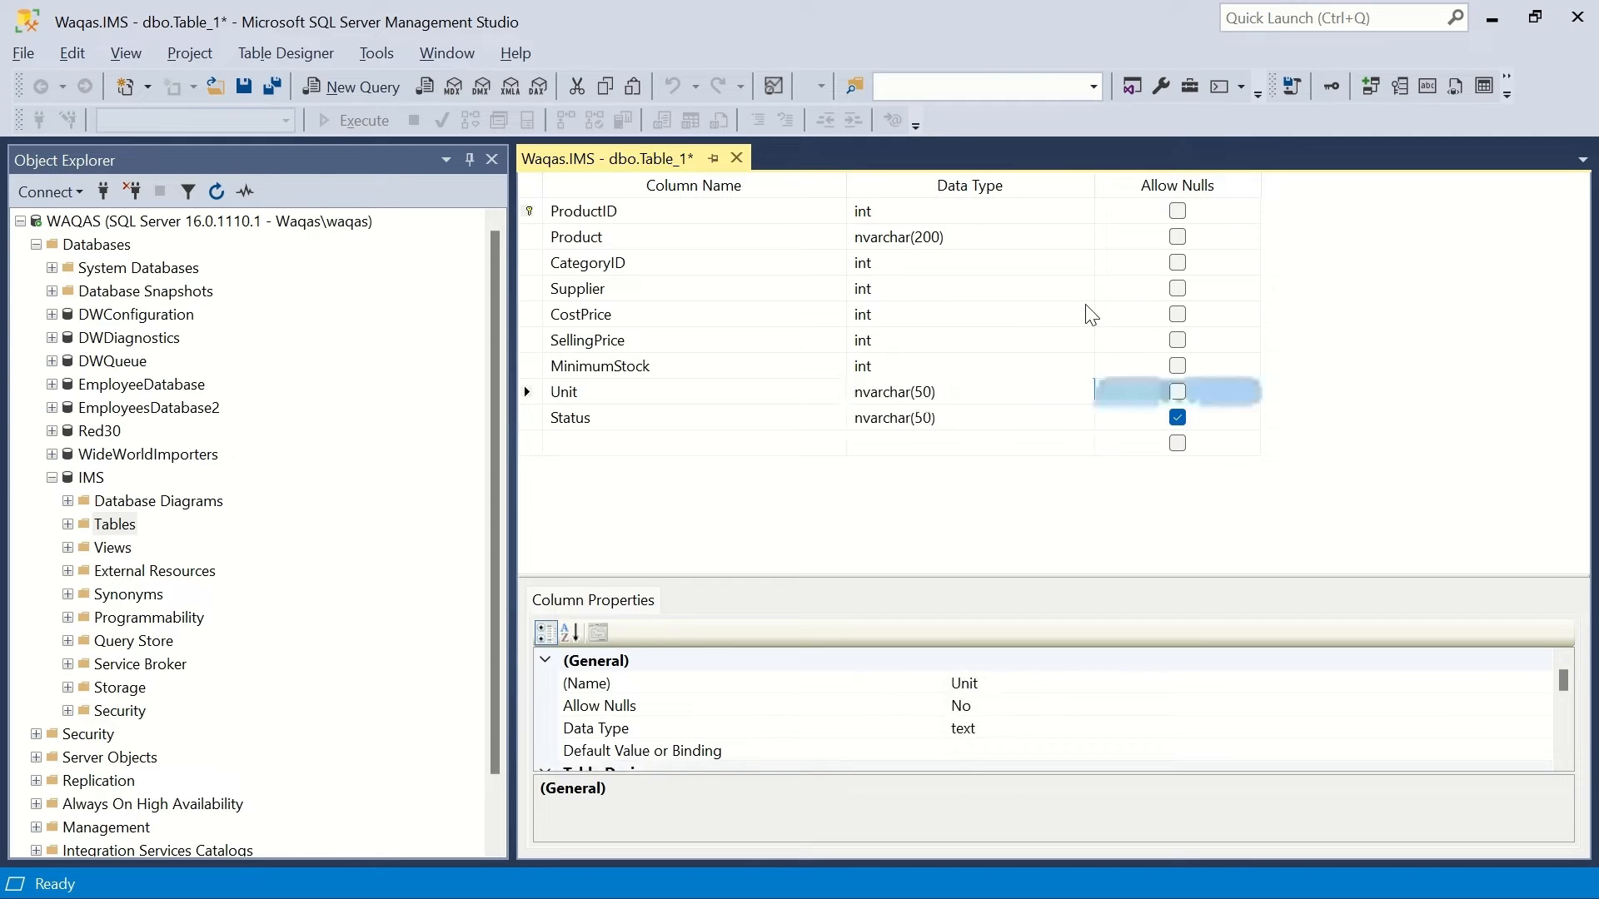
- Shorten the Unit column's data type to nvarchar(10)
left_click(920, 392)
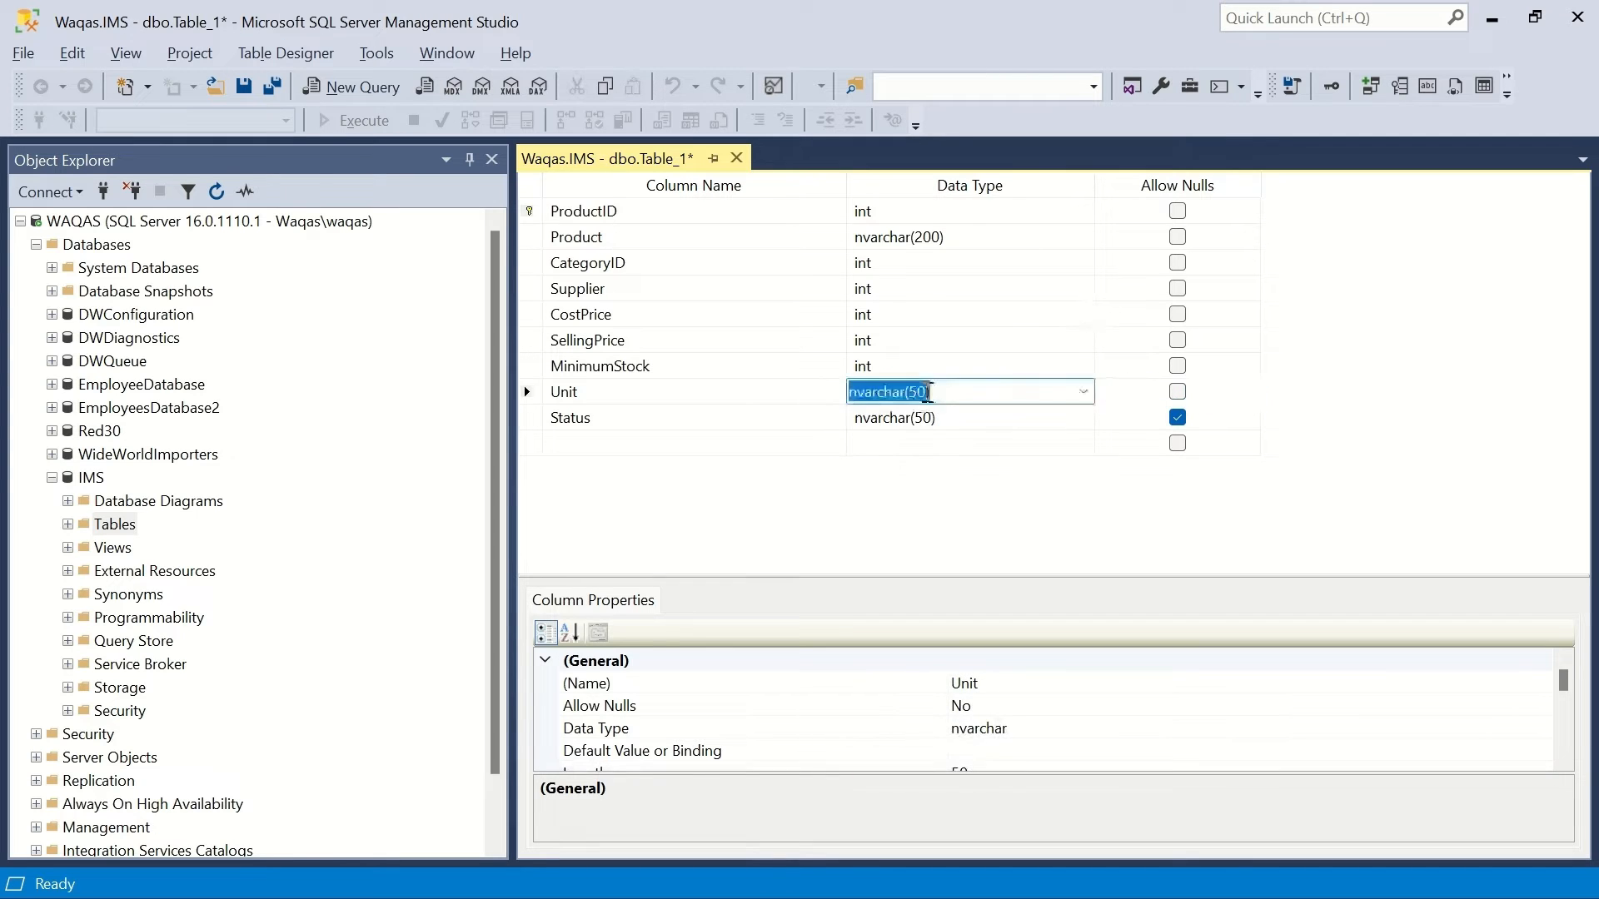
left_click(919, 393)
key("BackSpace")
type("1")
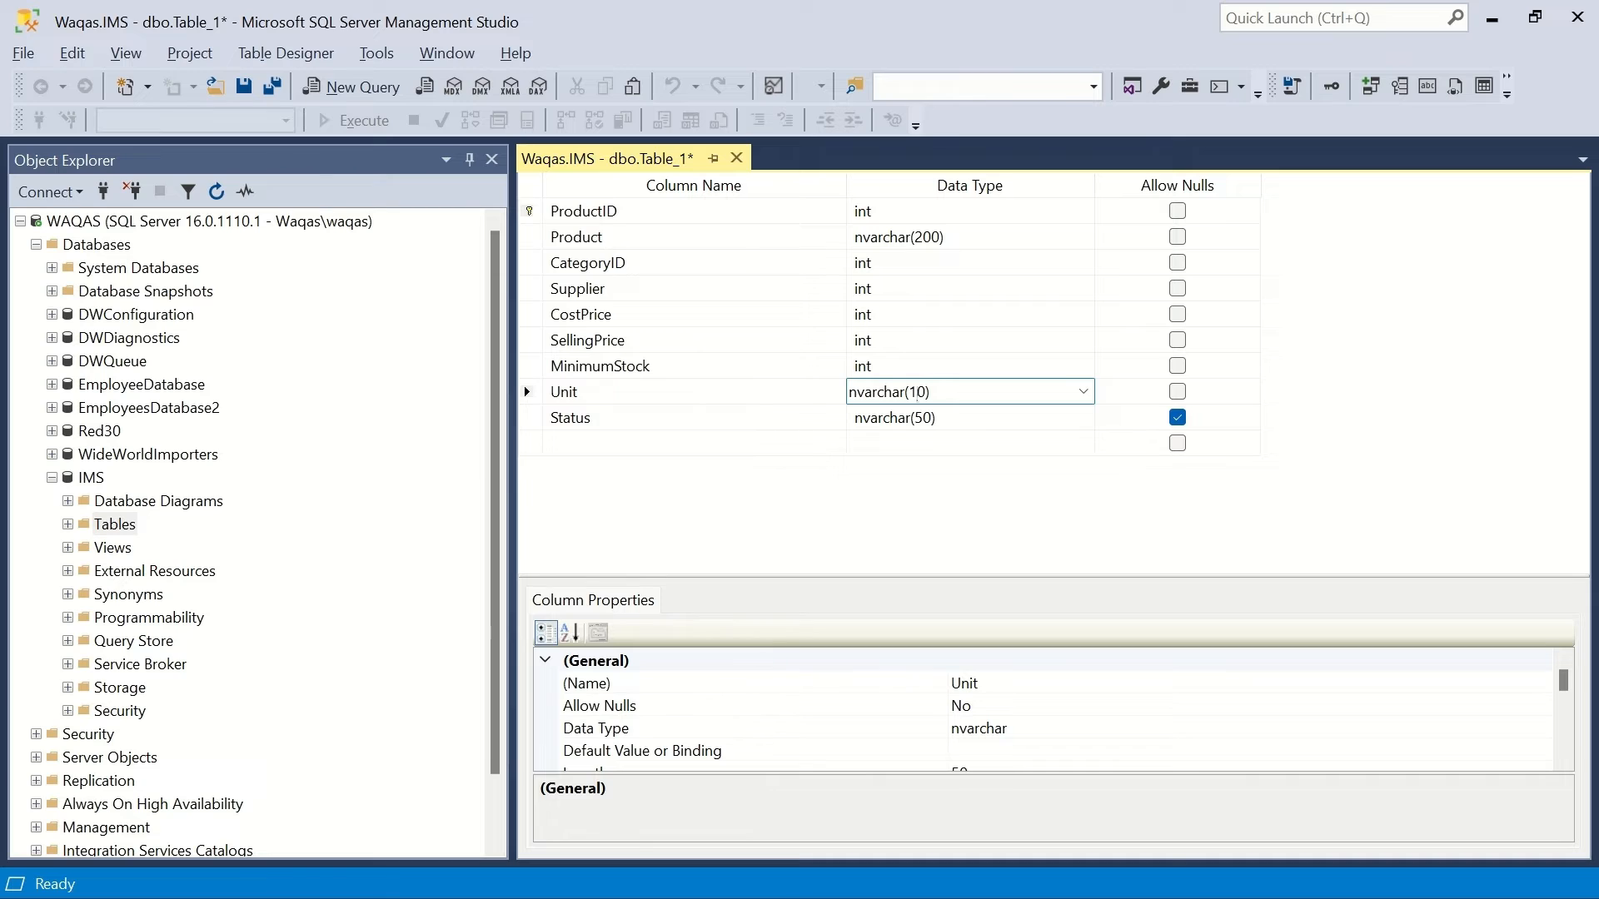
key("Down")
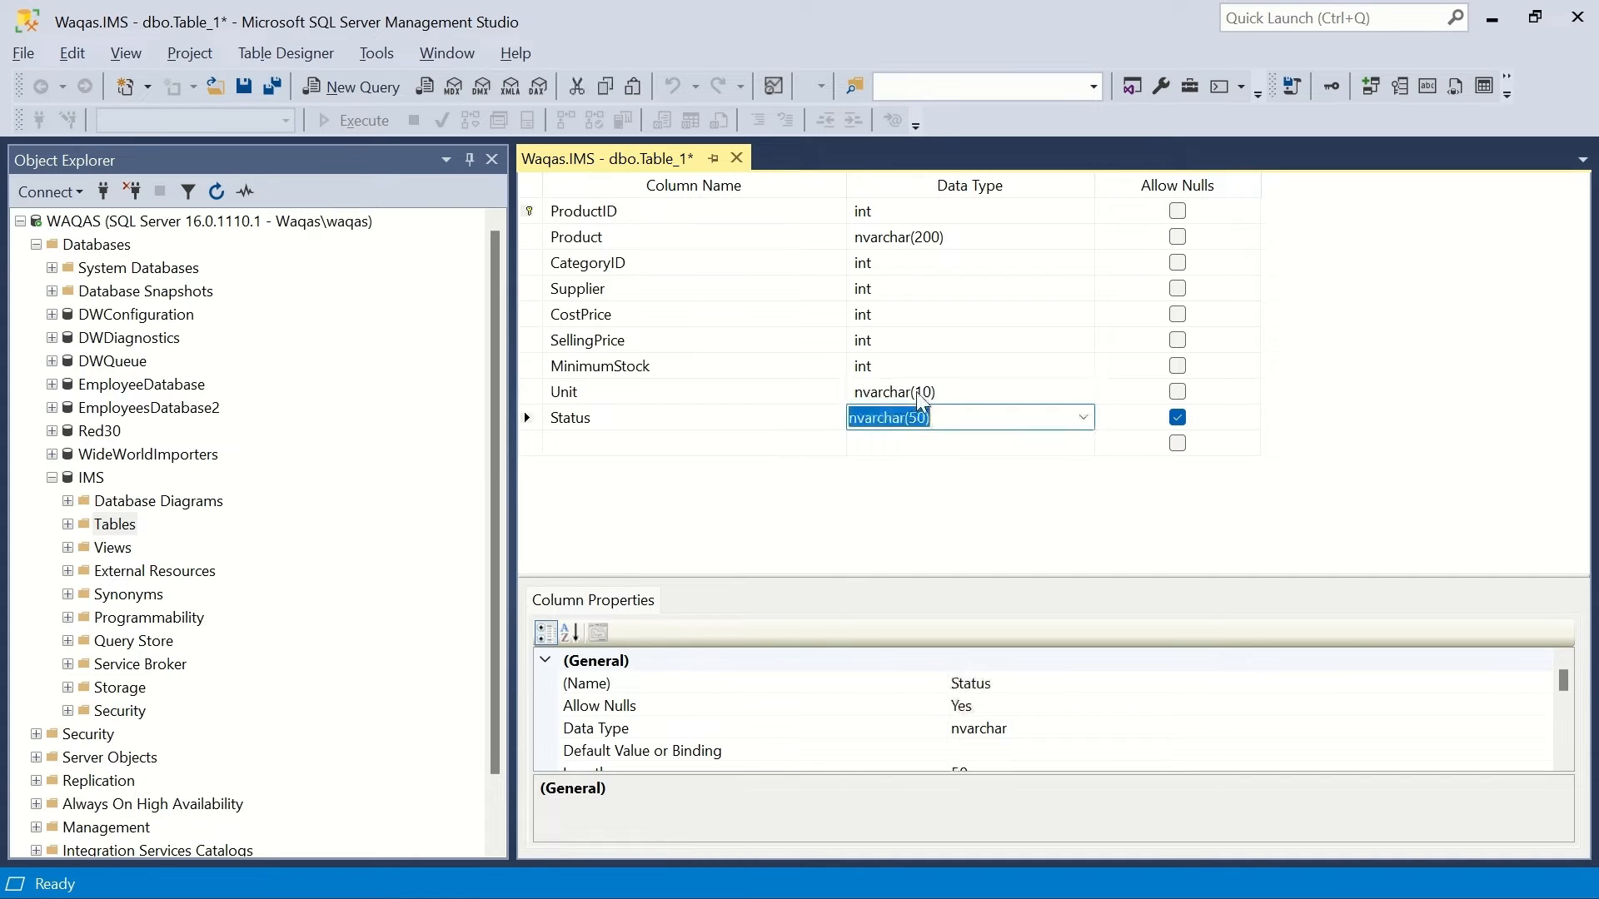
- Disallow nulls for the Status column and check the columns against the planning spreadsheet
key("Tab")
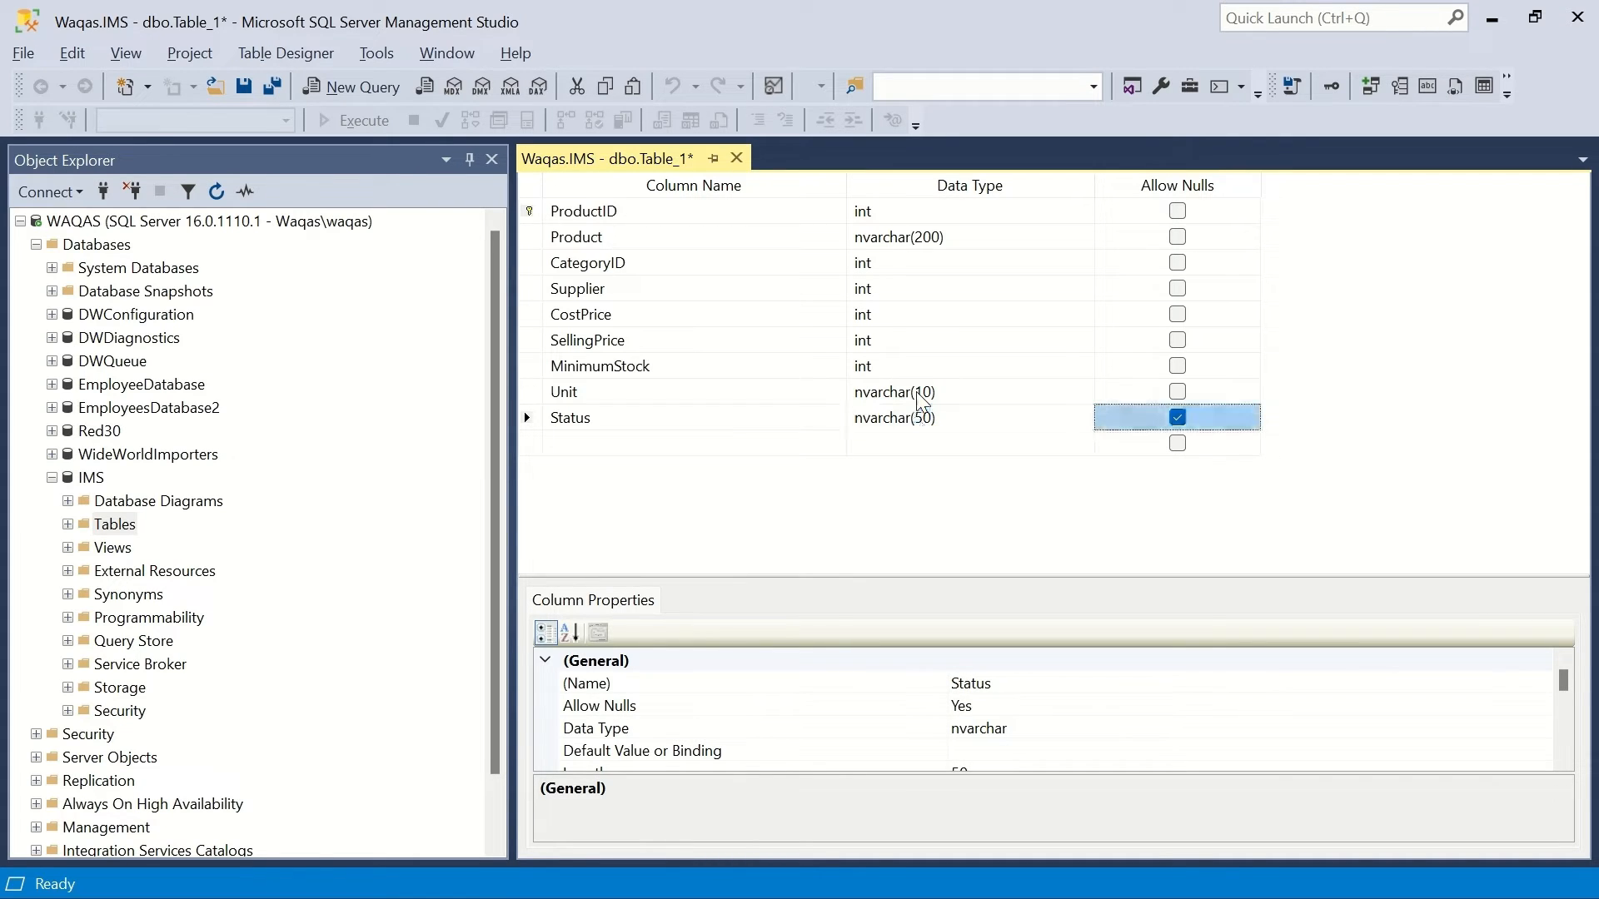
key("space")
key("alt+Tab")
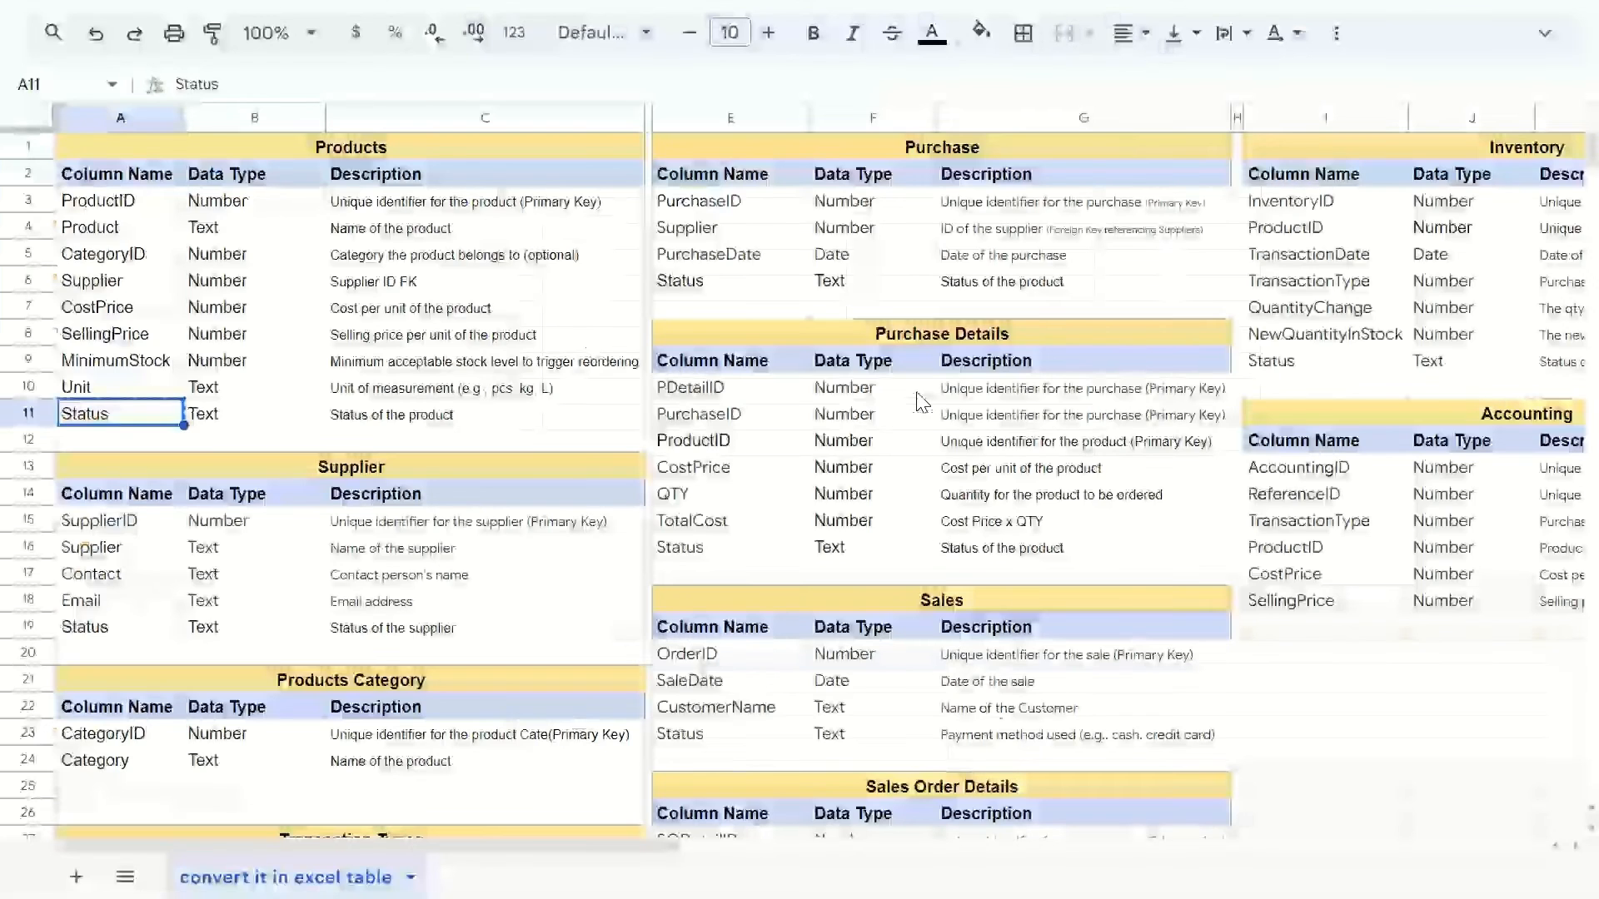
key("alt+Tab")
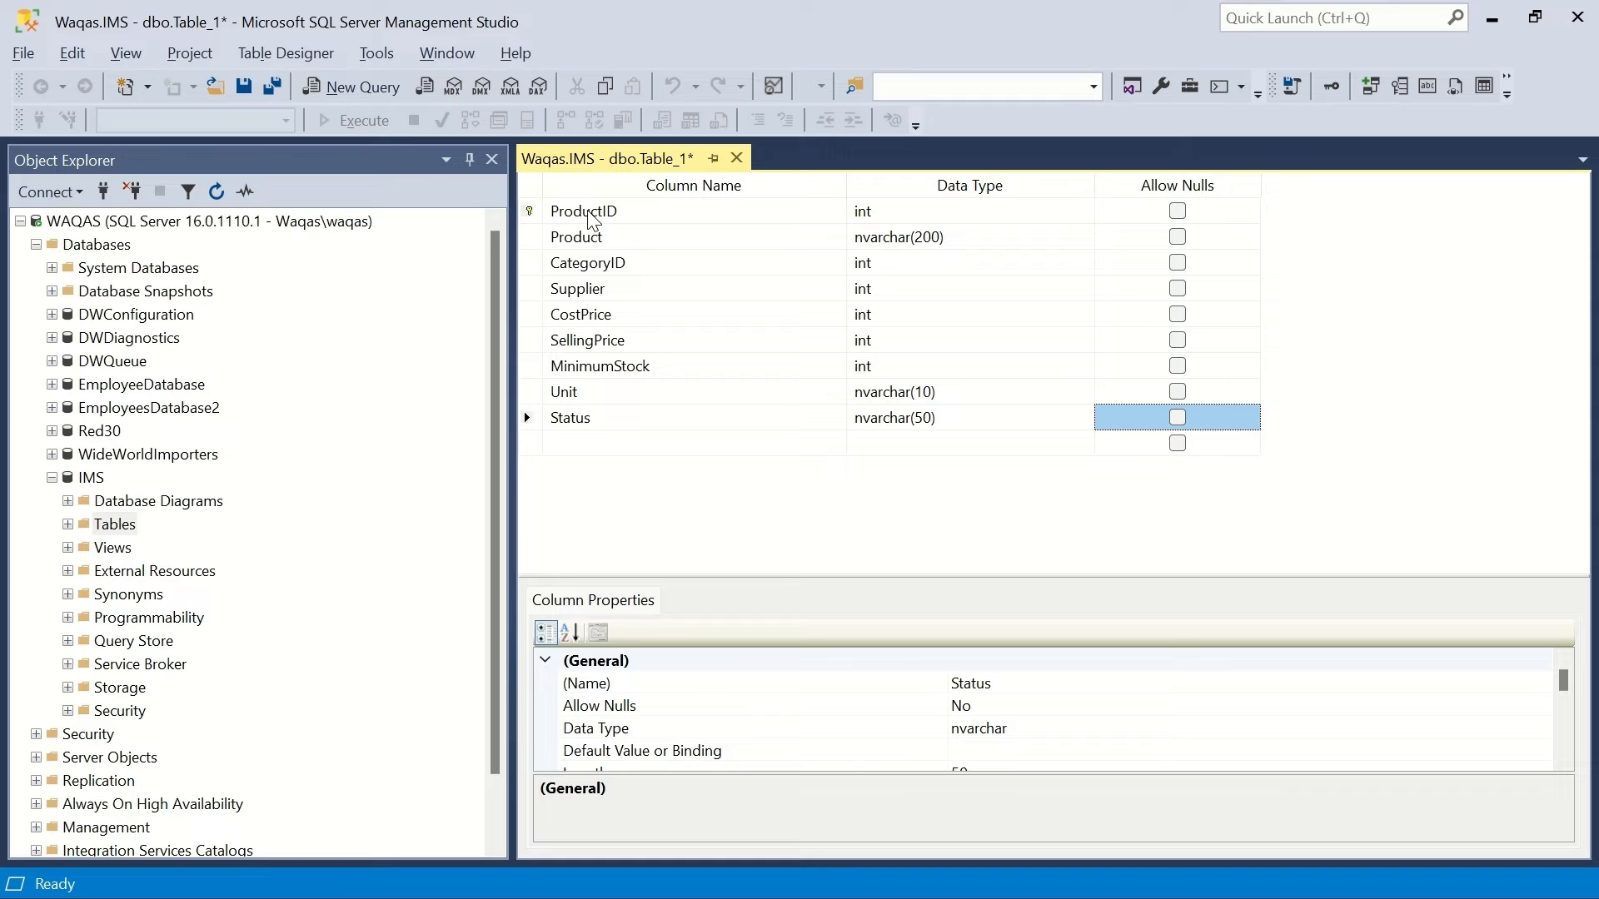
- Save the new table under the name Products
key("ctrl+s")
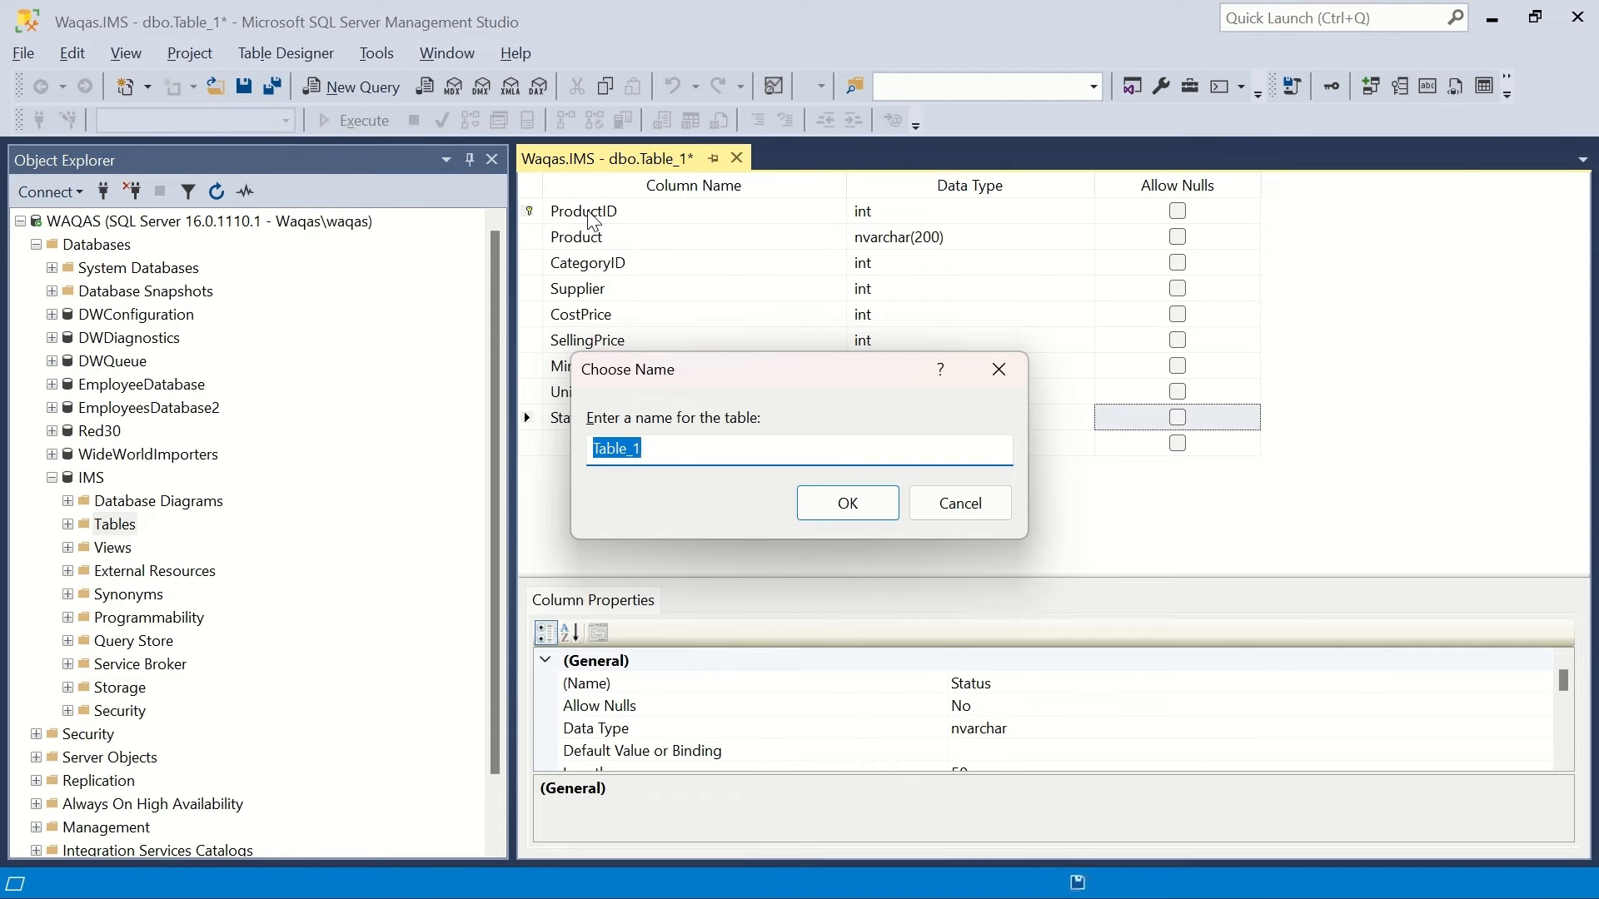
key("alt+Tab")
key("alt+Tab")
type("P")
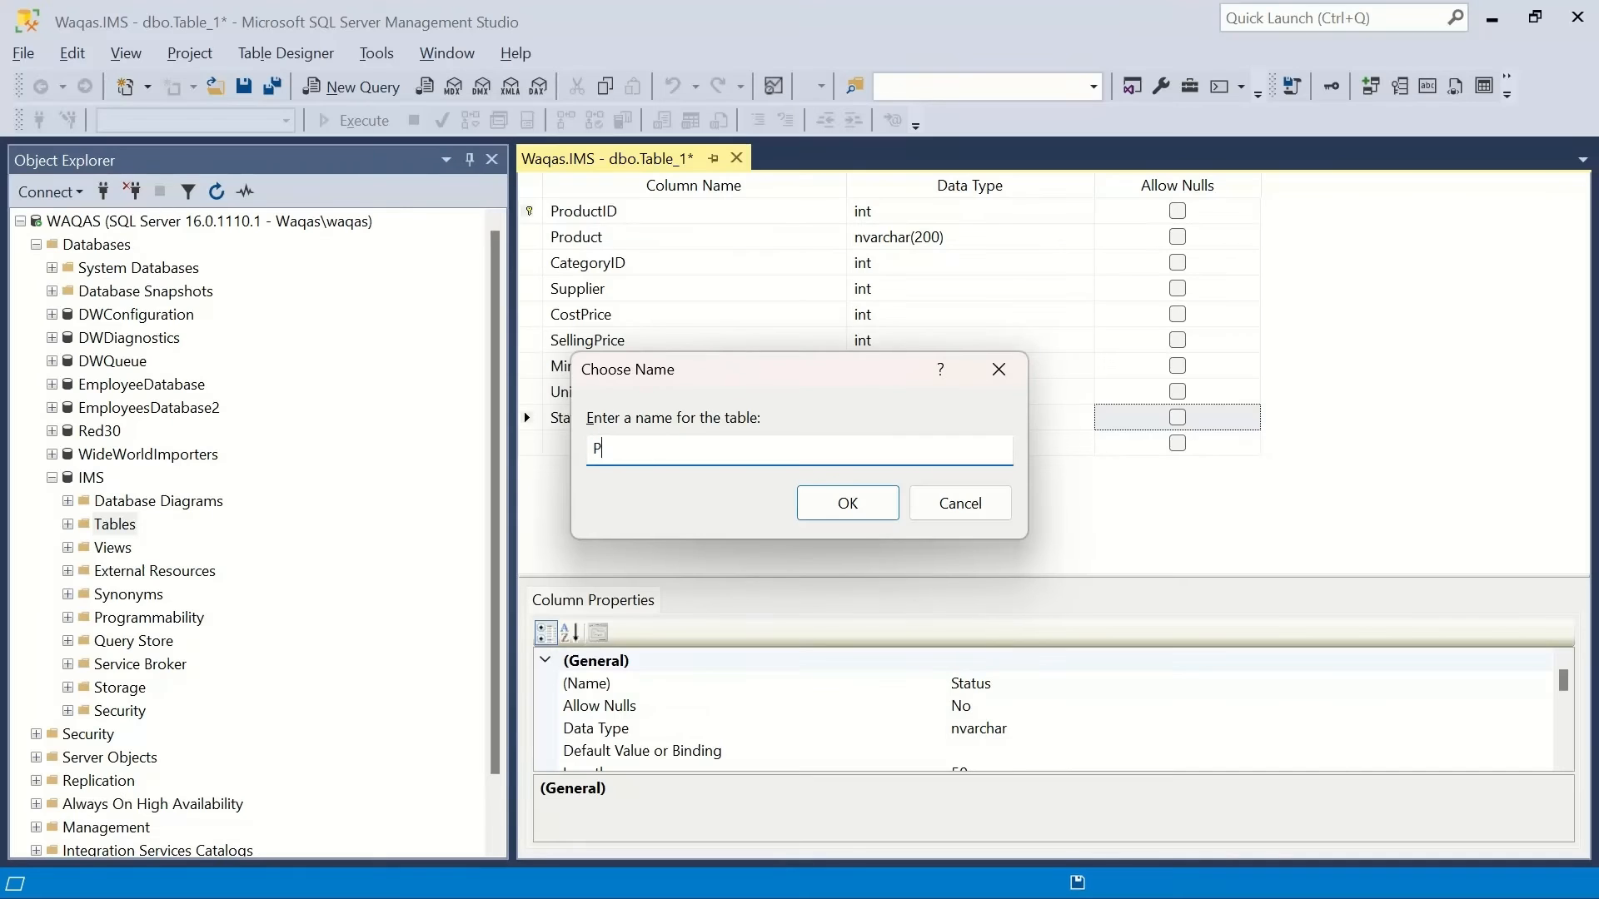
type("roducts")
left_click(848, 502)
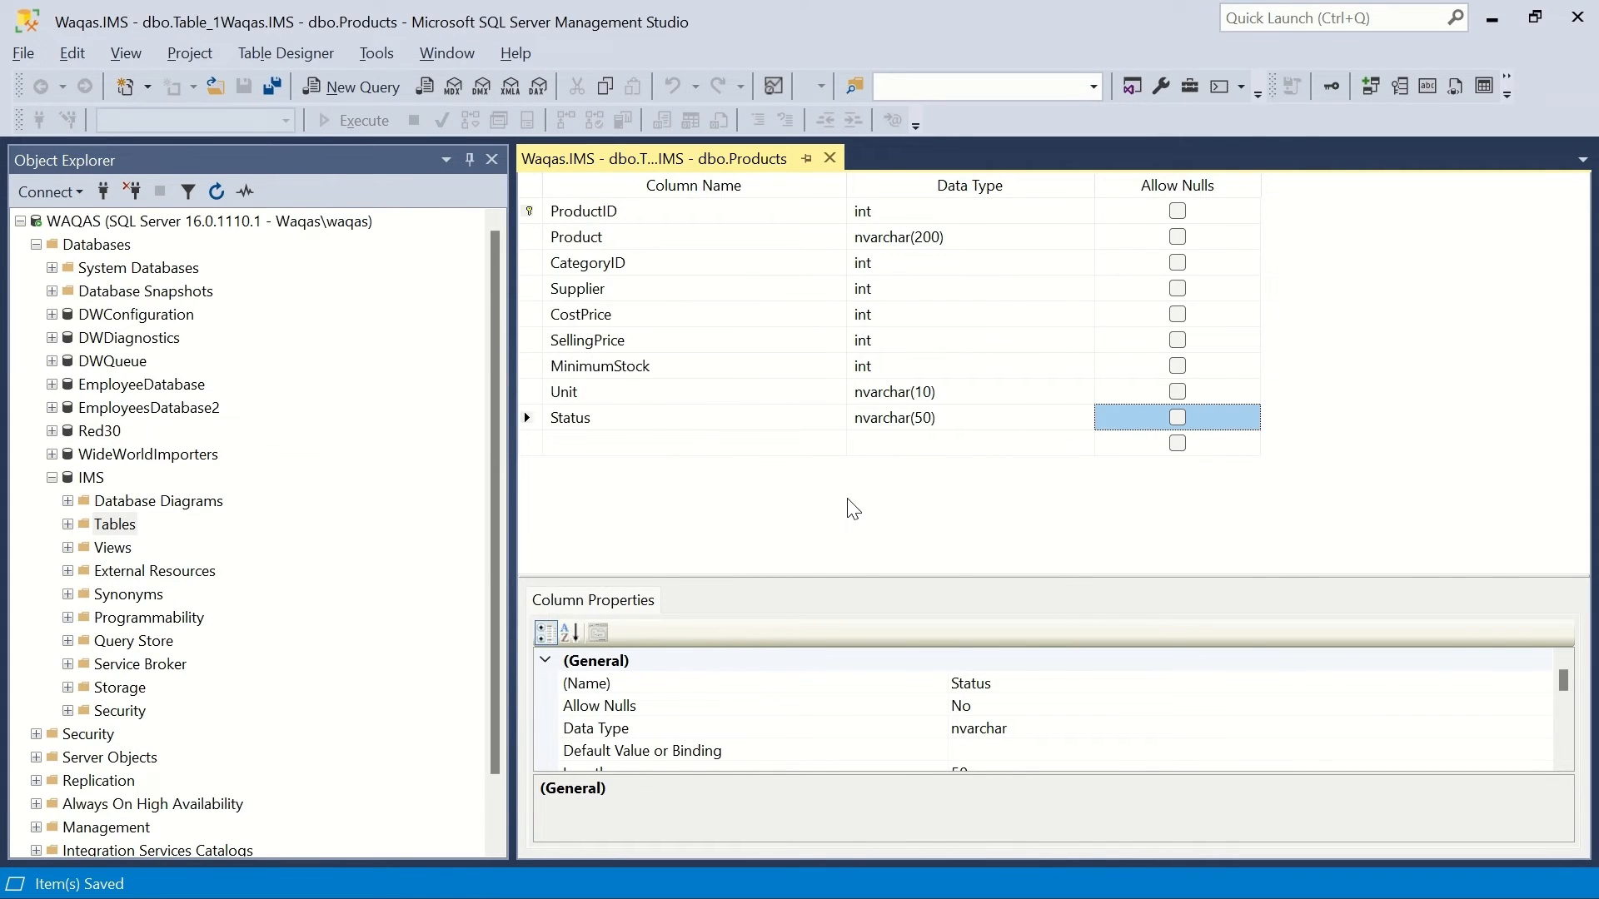
- Find the Supplier table's SupplierID entry in the planning spreadsheet and return to SQL Server Management Studio
key("alt+Tab")
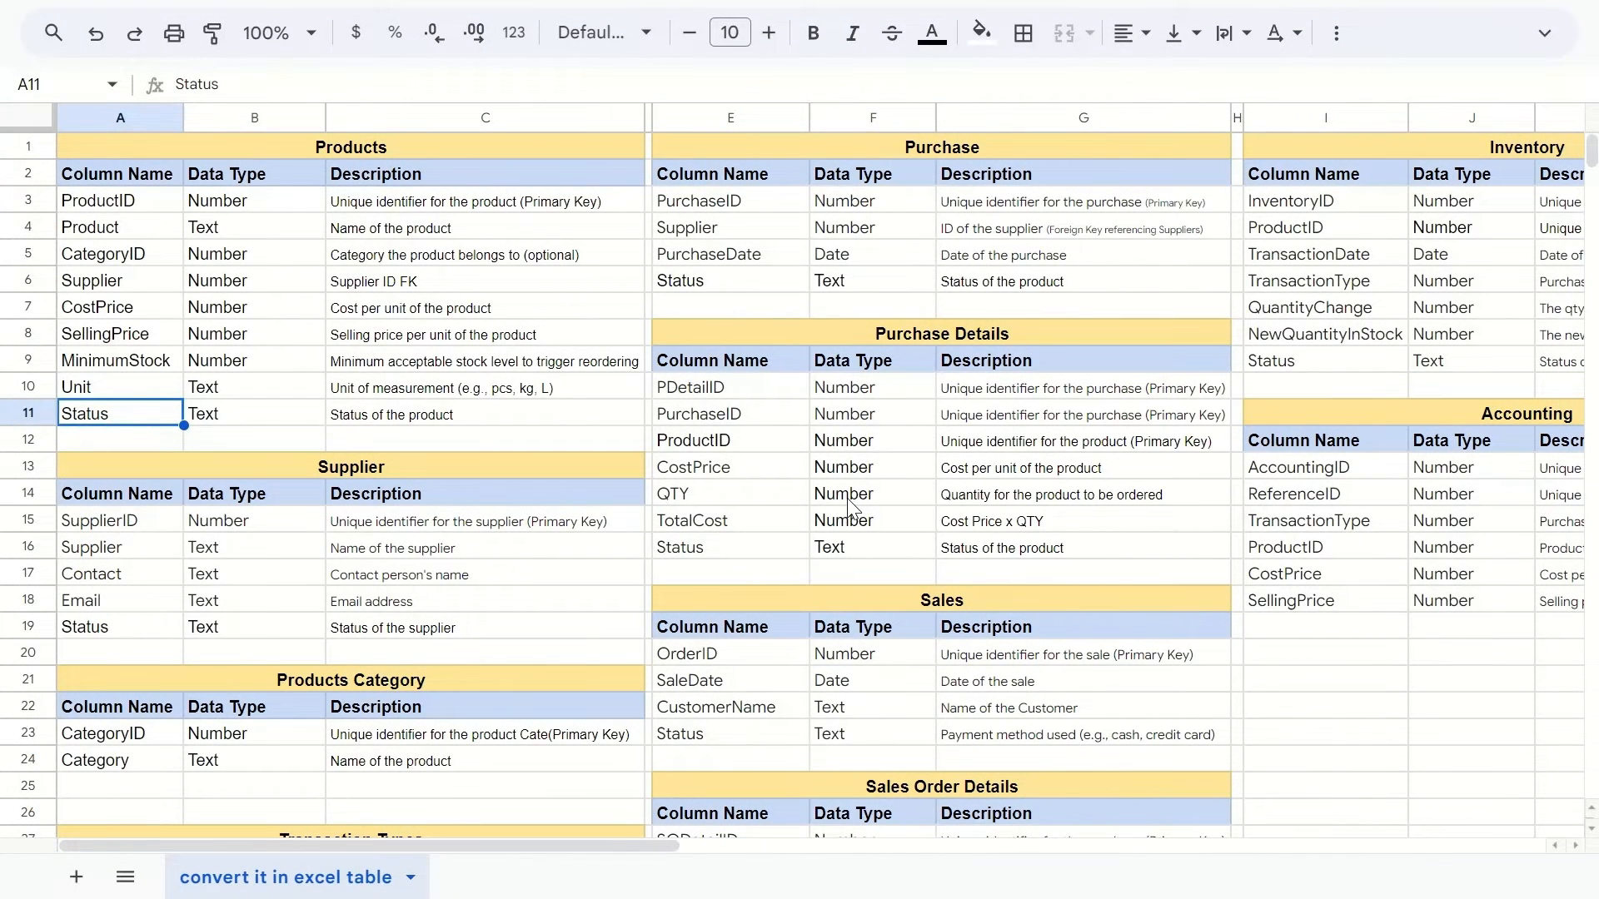
key("Down")
key("Down")
key("Down")
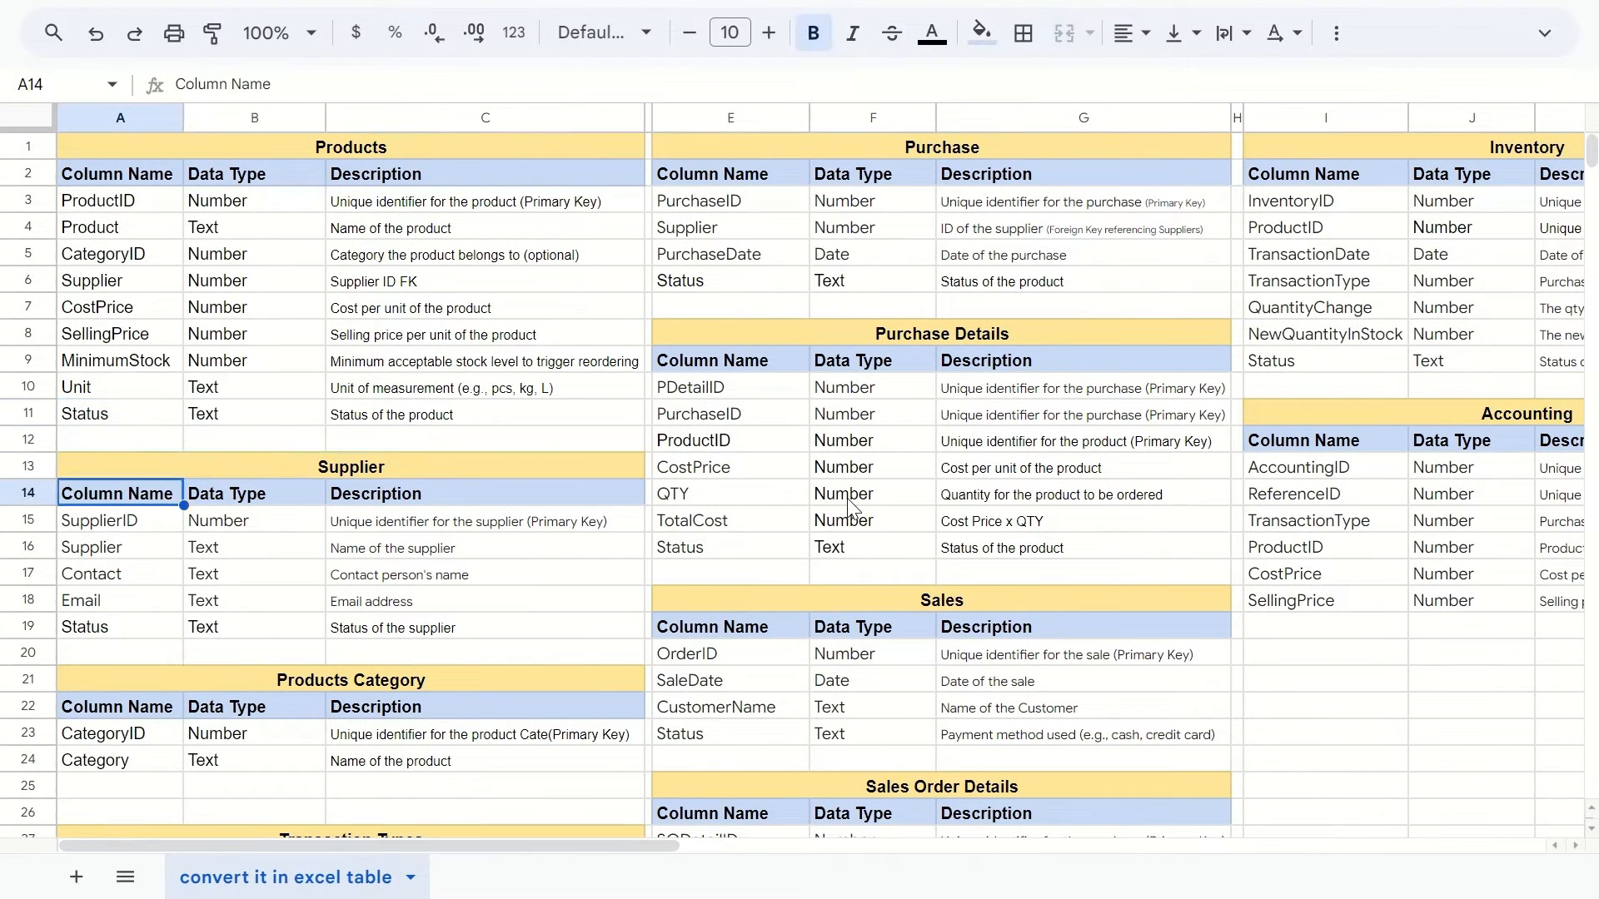
key("Up")
key("Down")
key("Down")
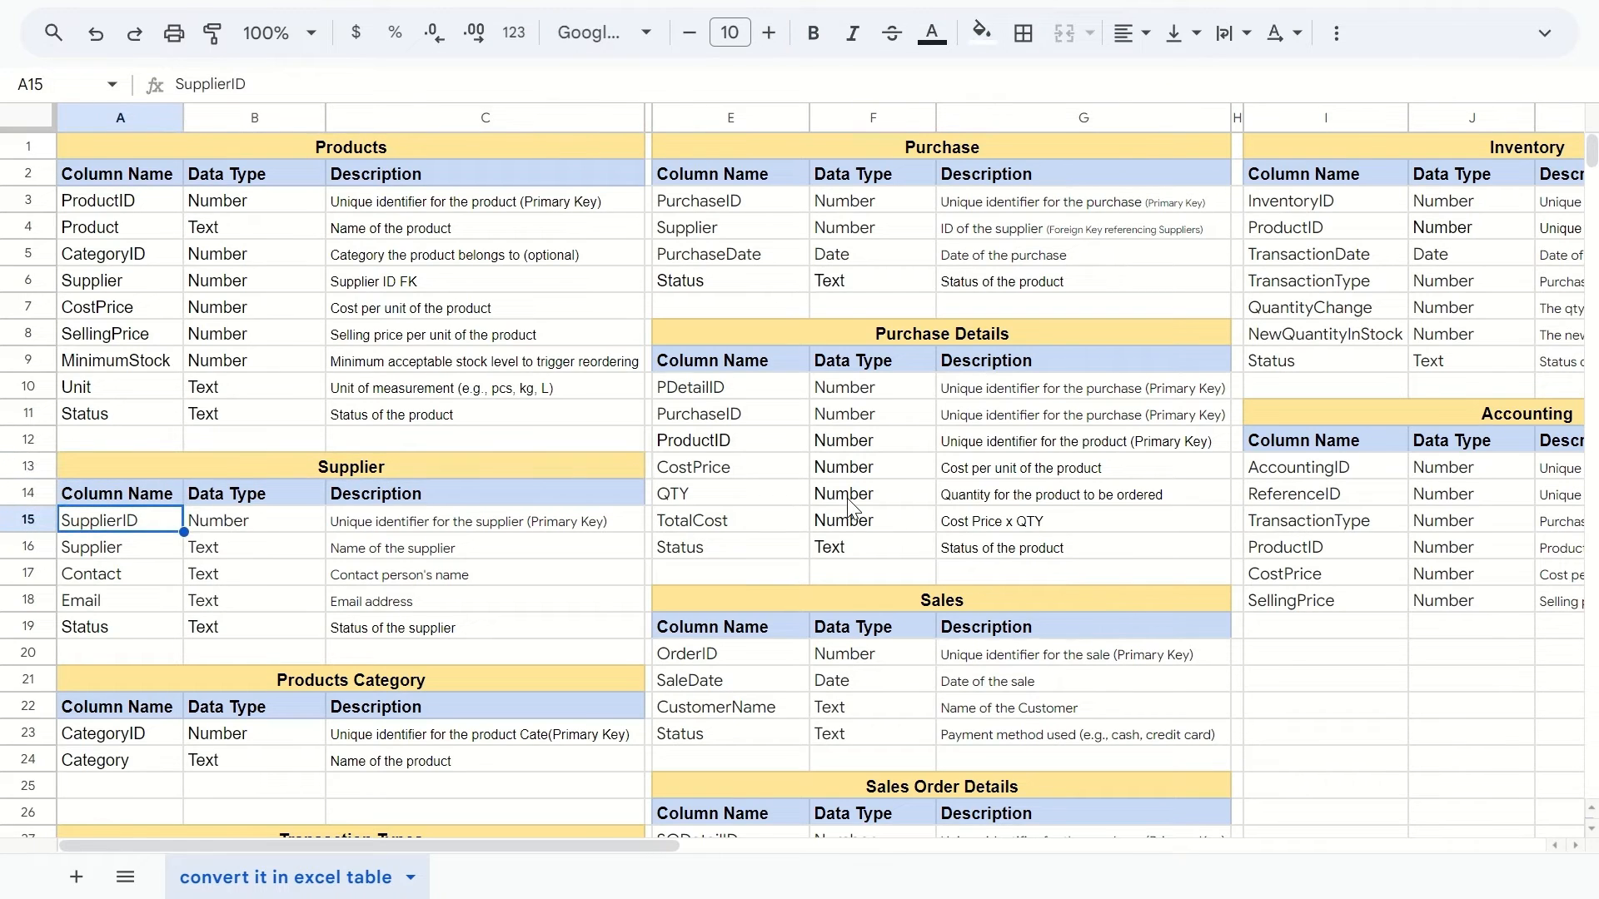
key("alt+Tab")
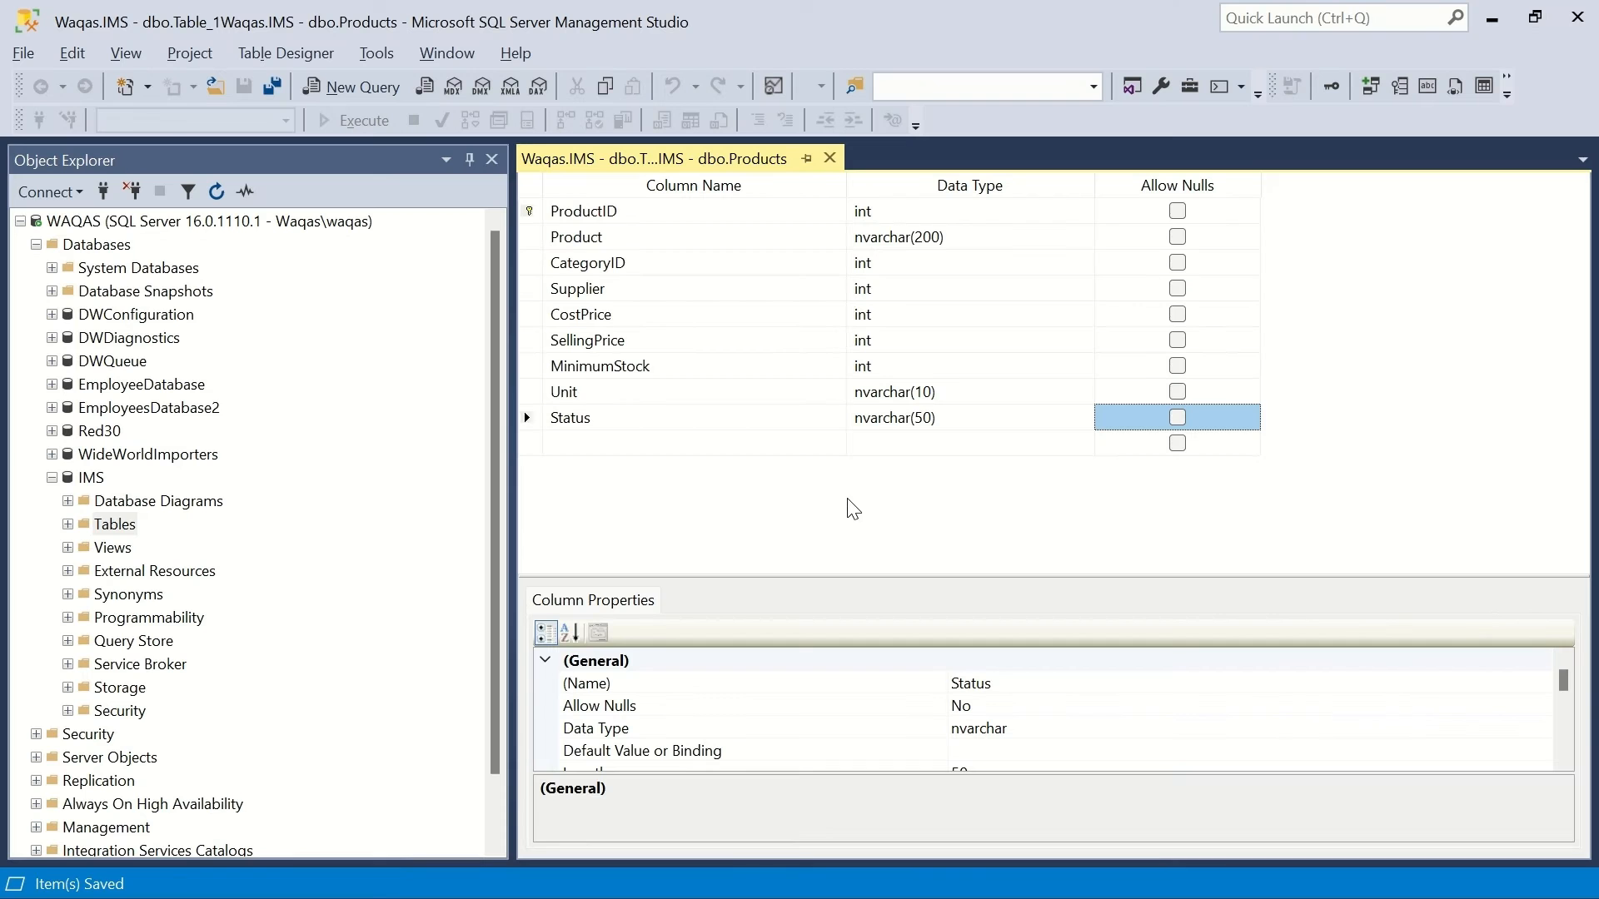
- Close the Products table design and start a new table in the IMS database
left_click(836, 162)
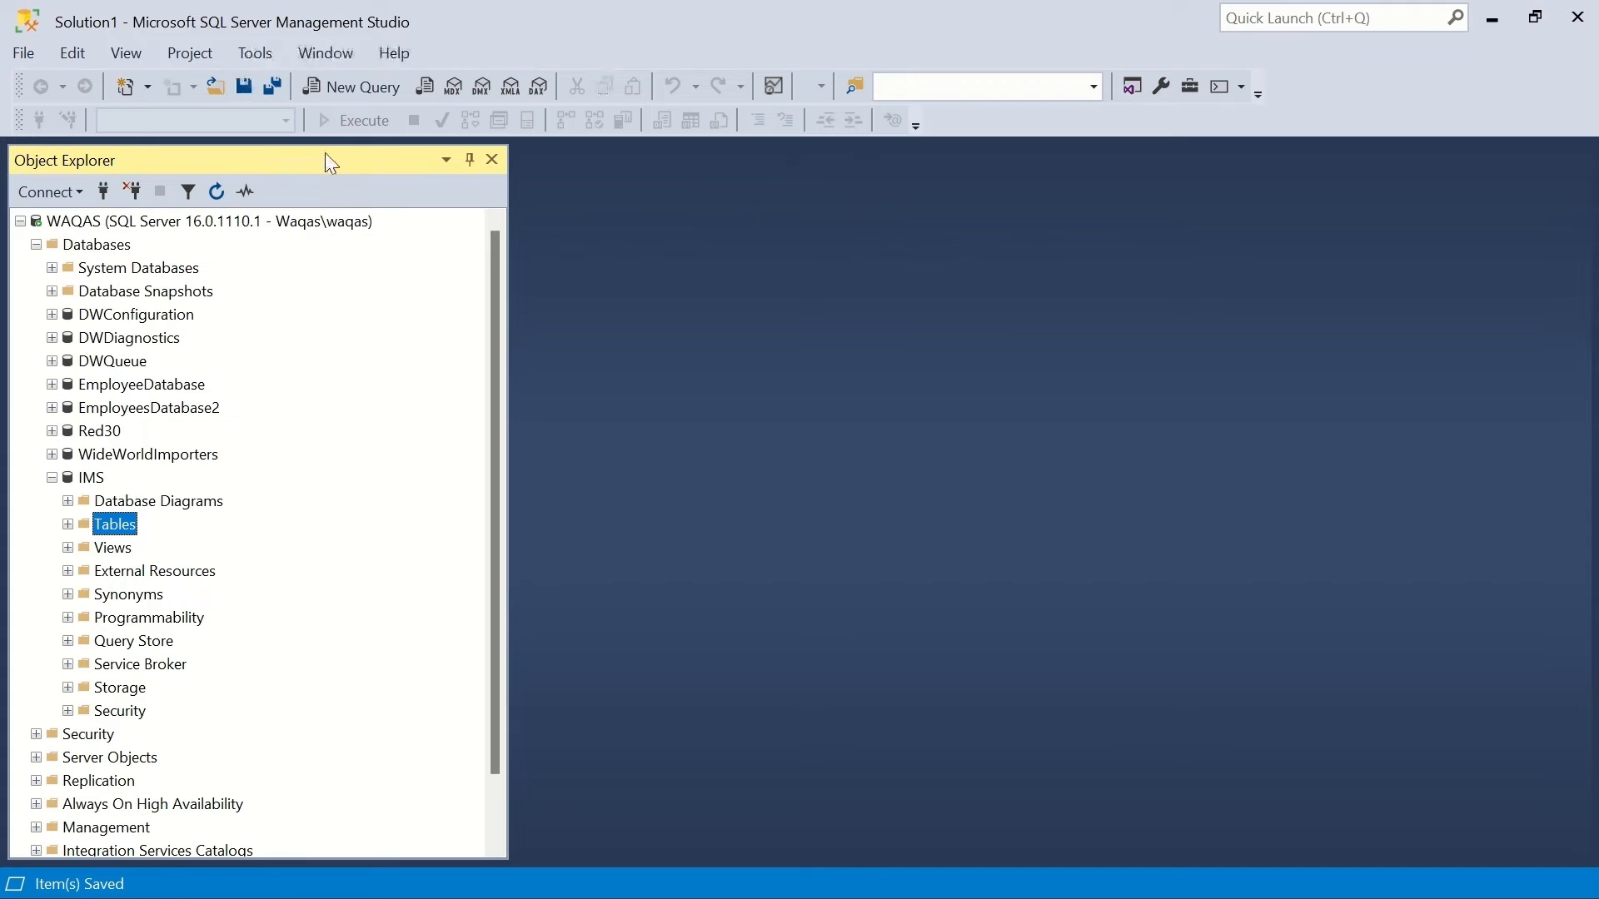
right_click(114, 526)
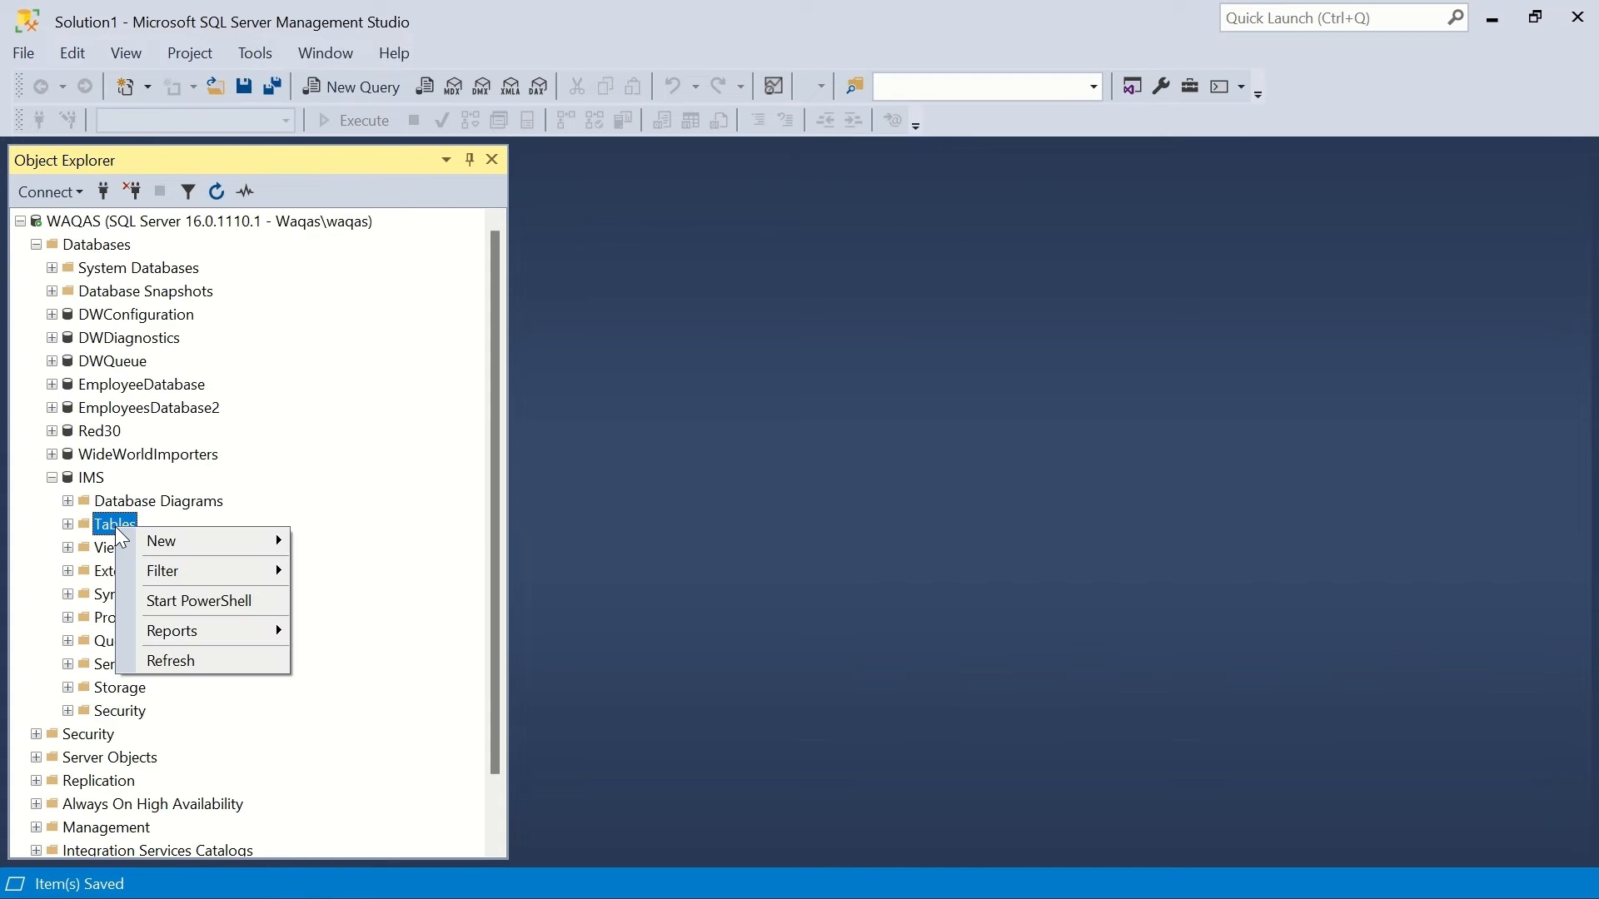
mouse_move(166, 542)
left_click(394, 542)
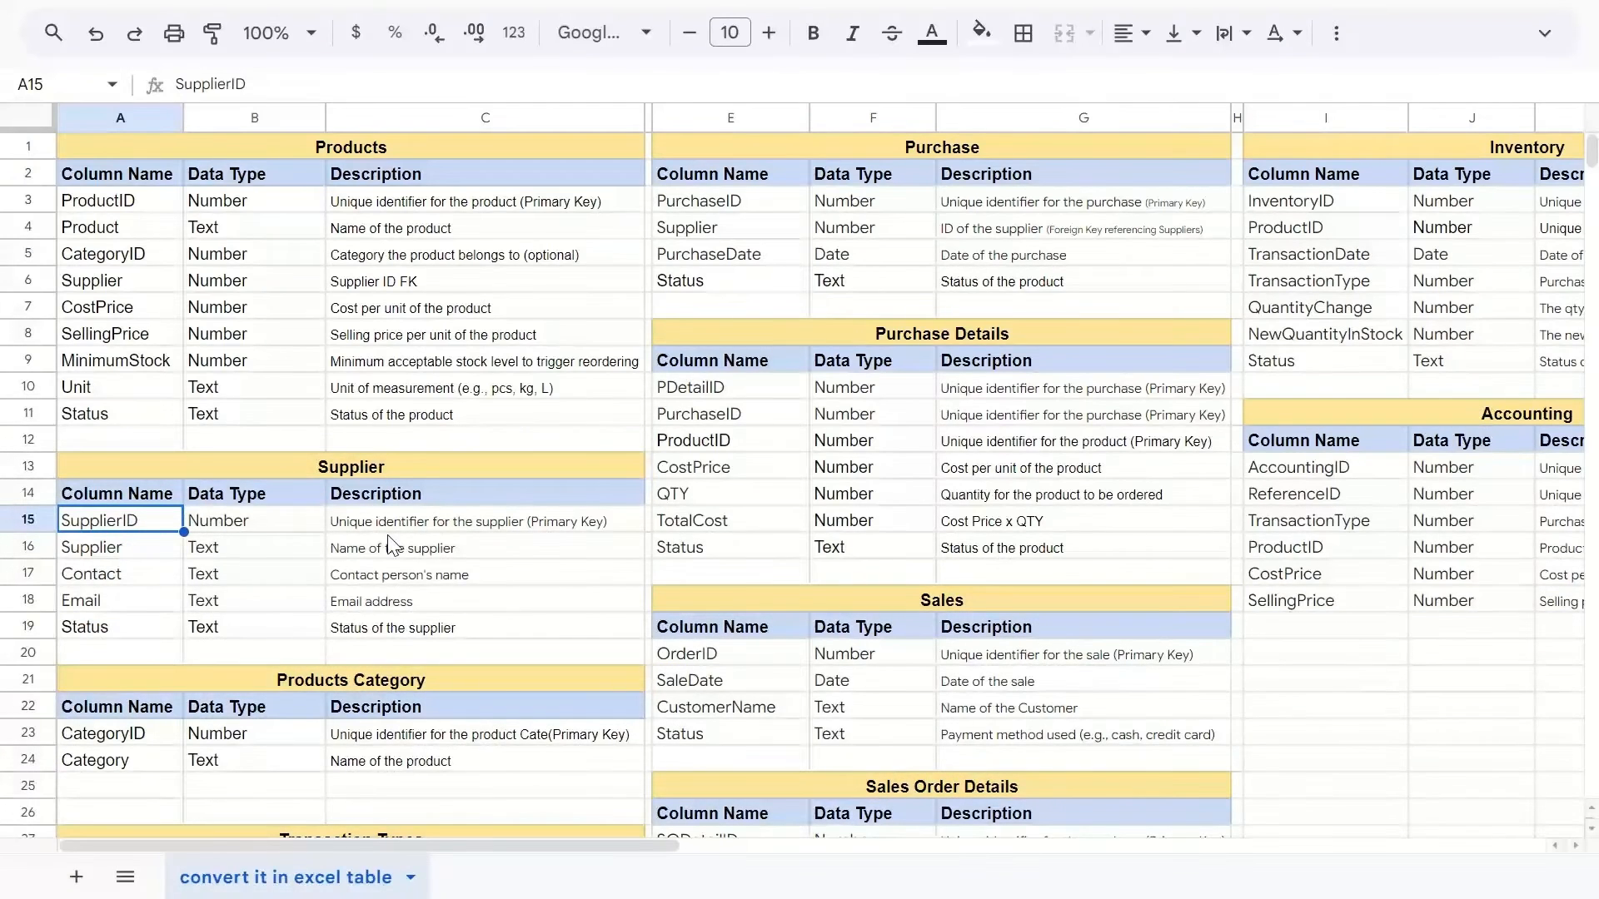
- Add the SupplierID column from the spreadsheet to the new table as int, with nulls disallowed
key("ctrl+c")
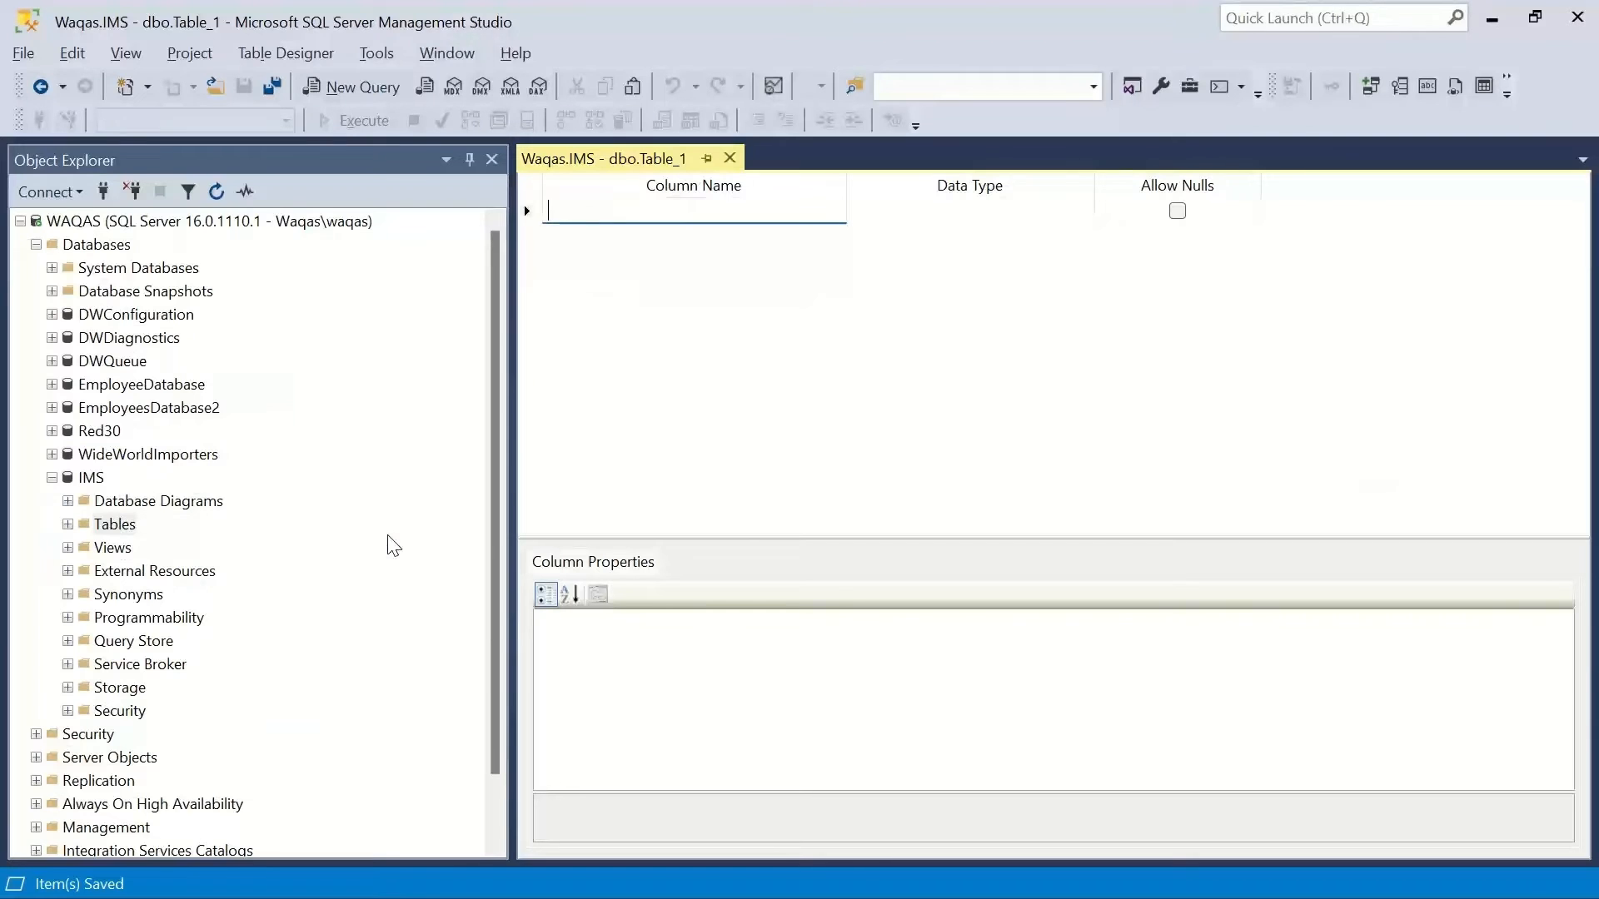
key("ctrl+v")
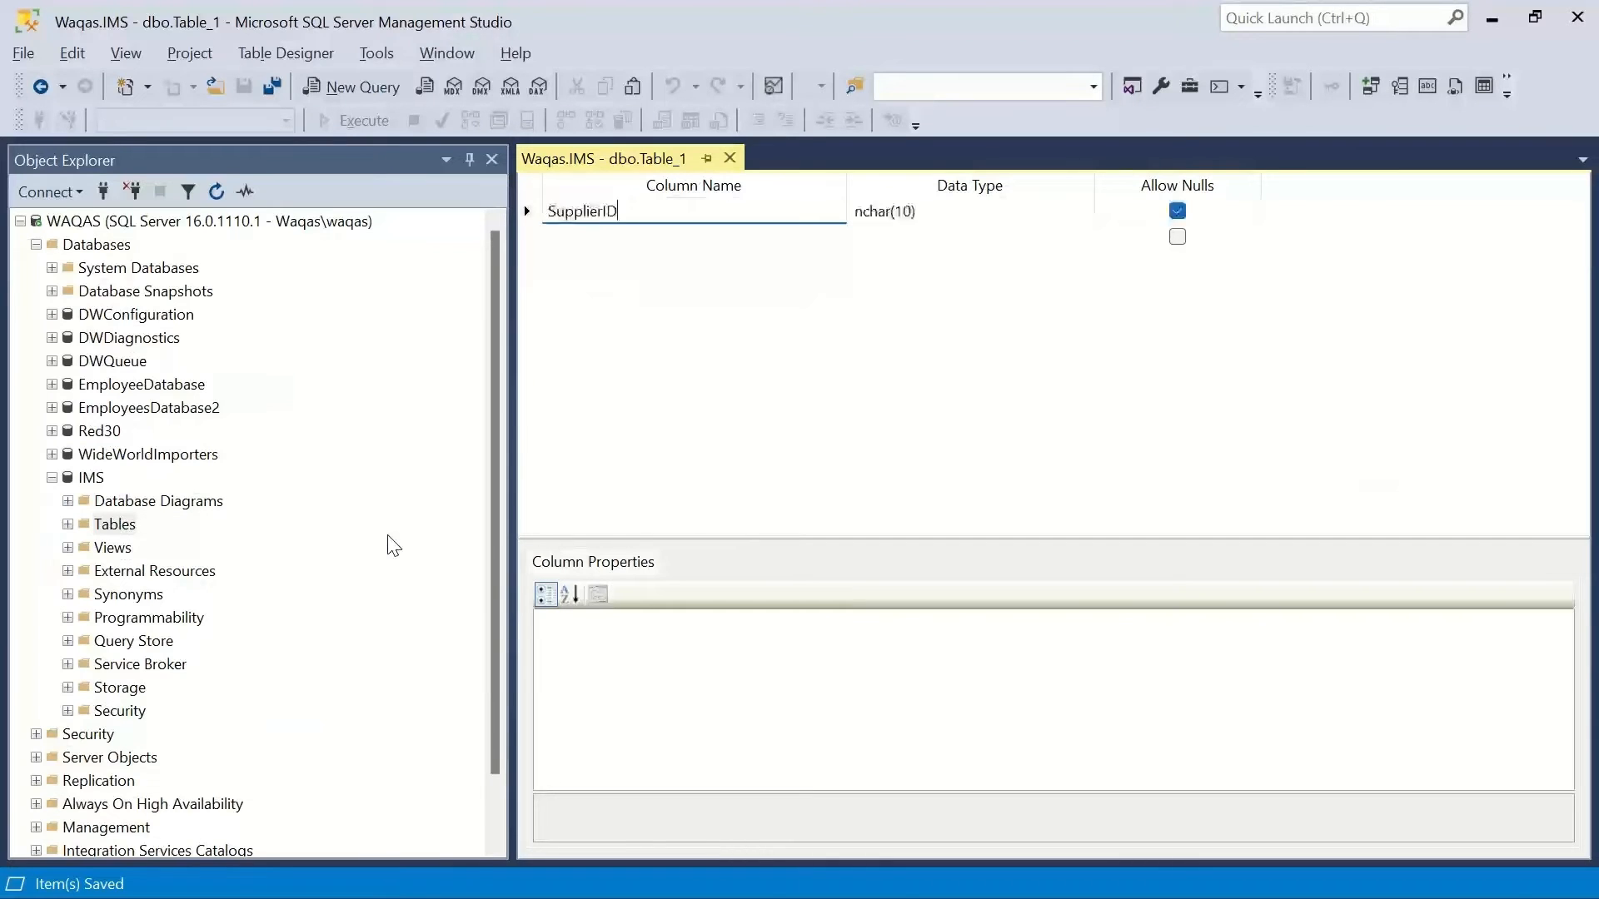
key("Tab")
type("int")
key("Tab")
key("space")
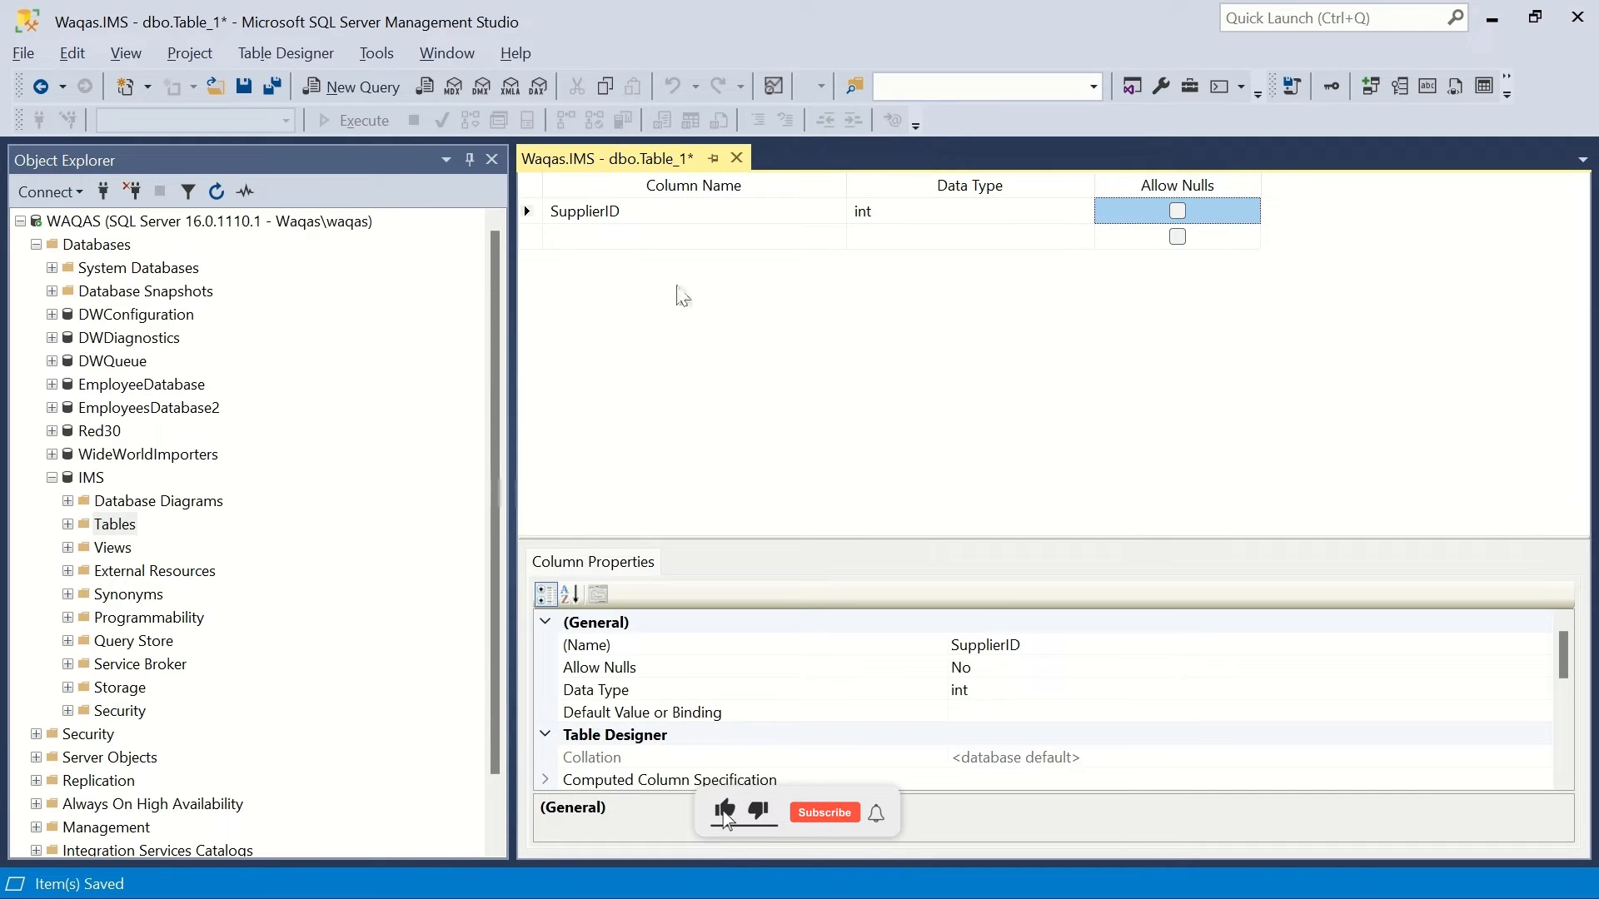
- Make SupplierID an identity column and set it as the table's primary key
left_click(714, 218)
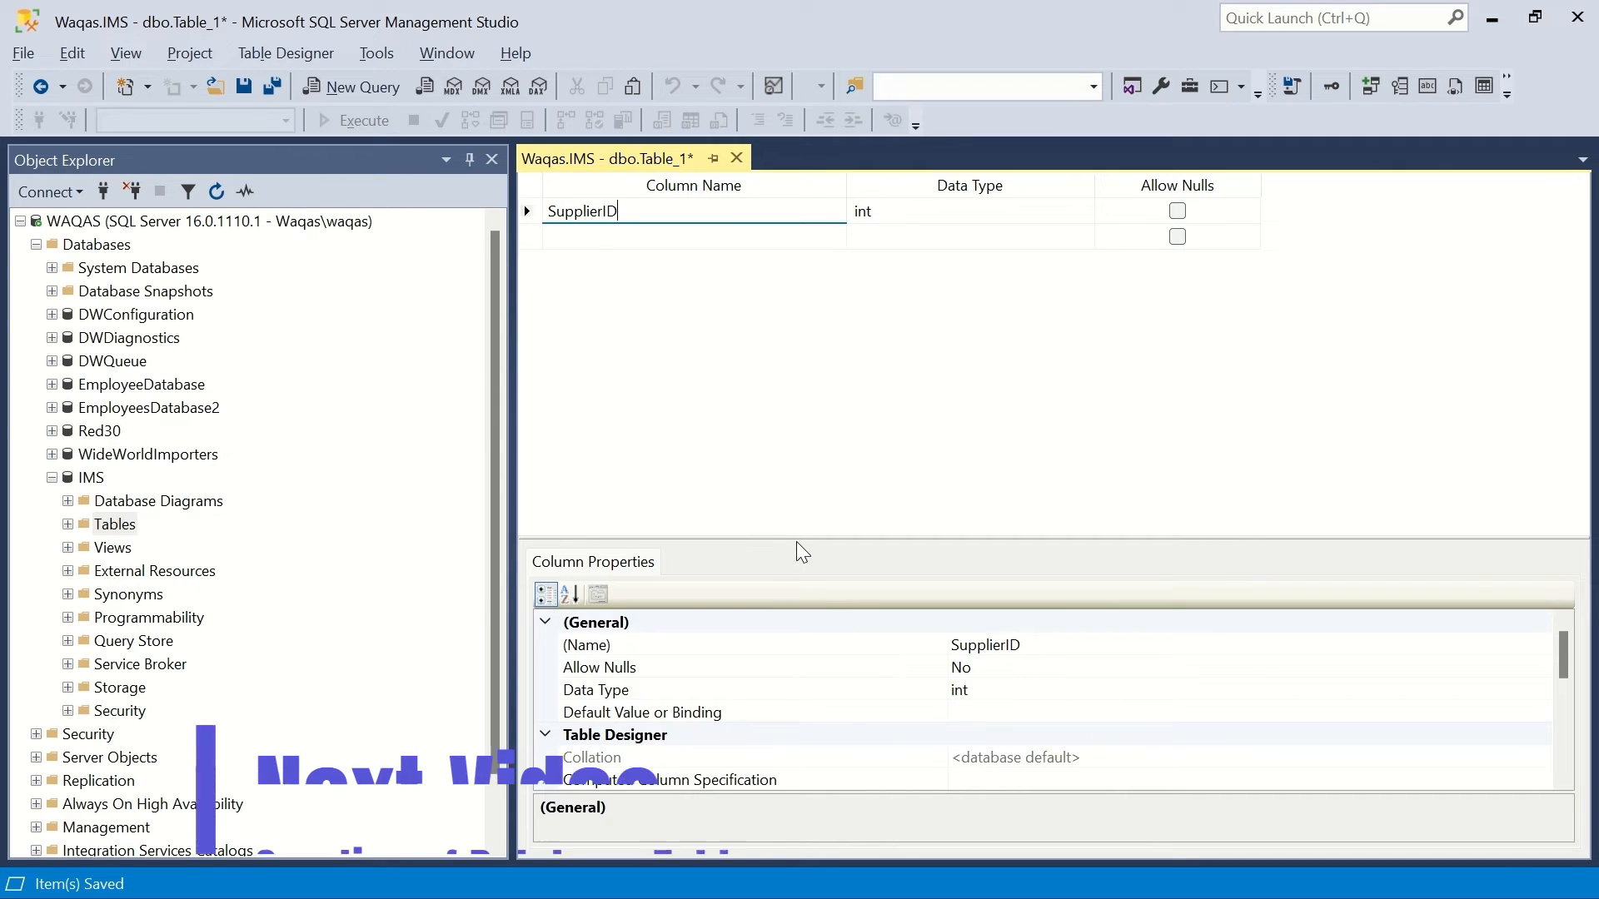
left_click_drag(791, 473, 783, 428)
scroll(573, 650, "down", 3)
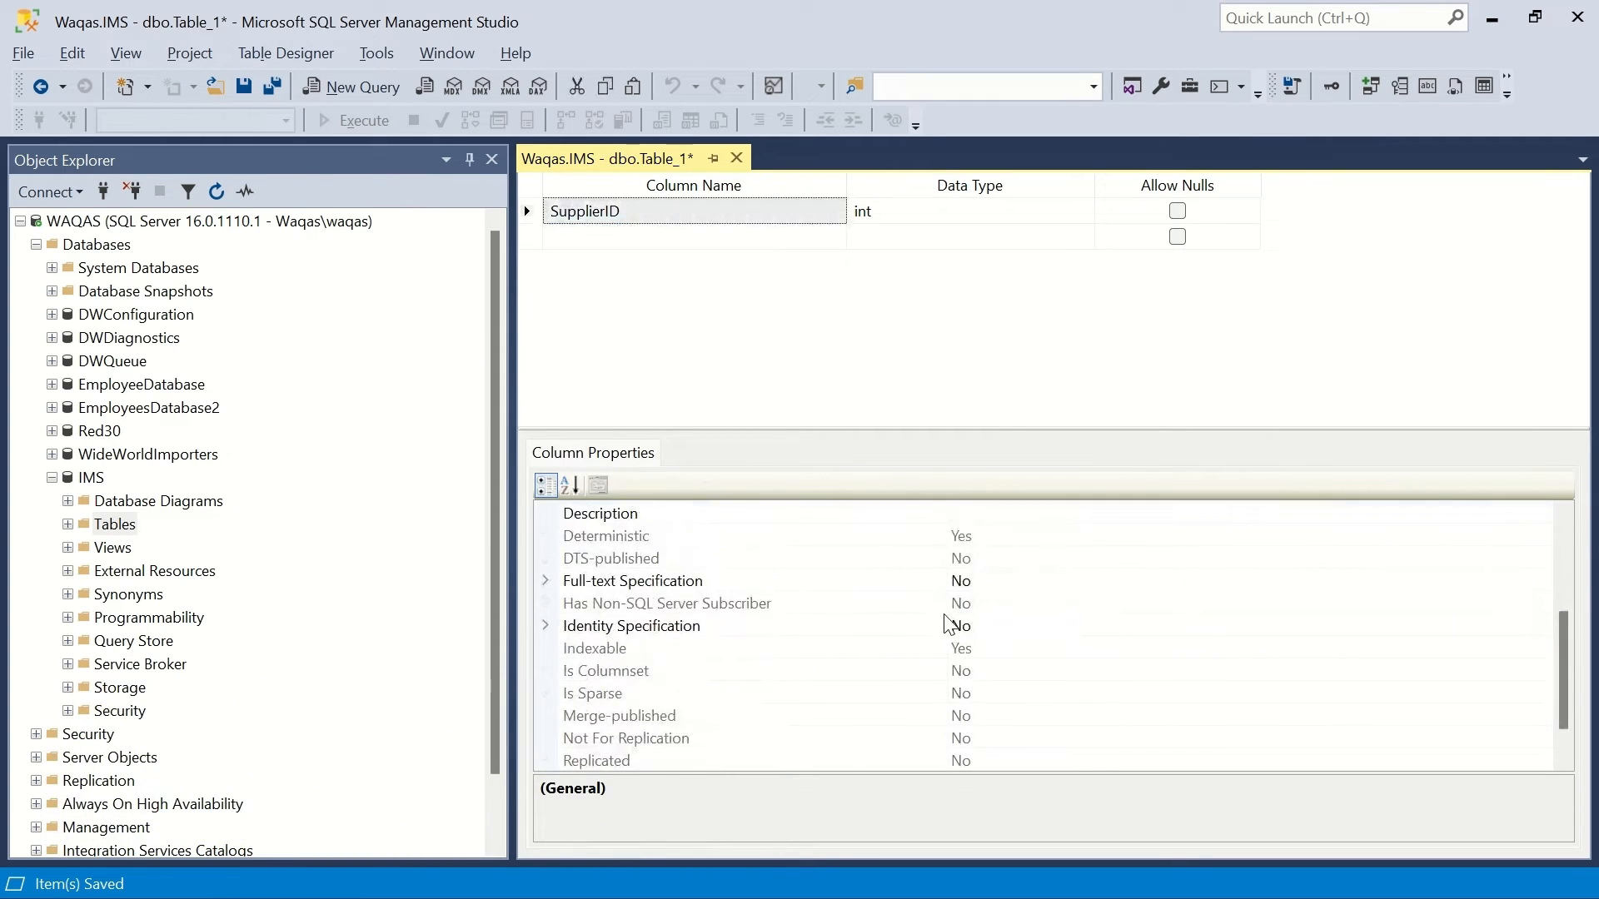
left_click(996, 653)
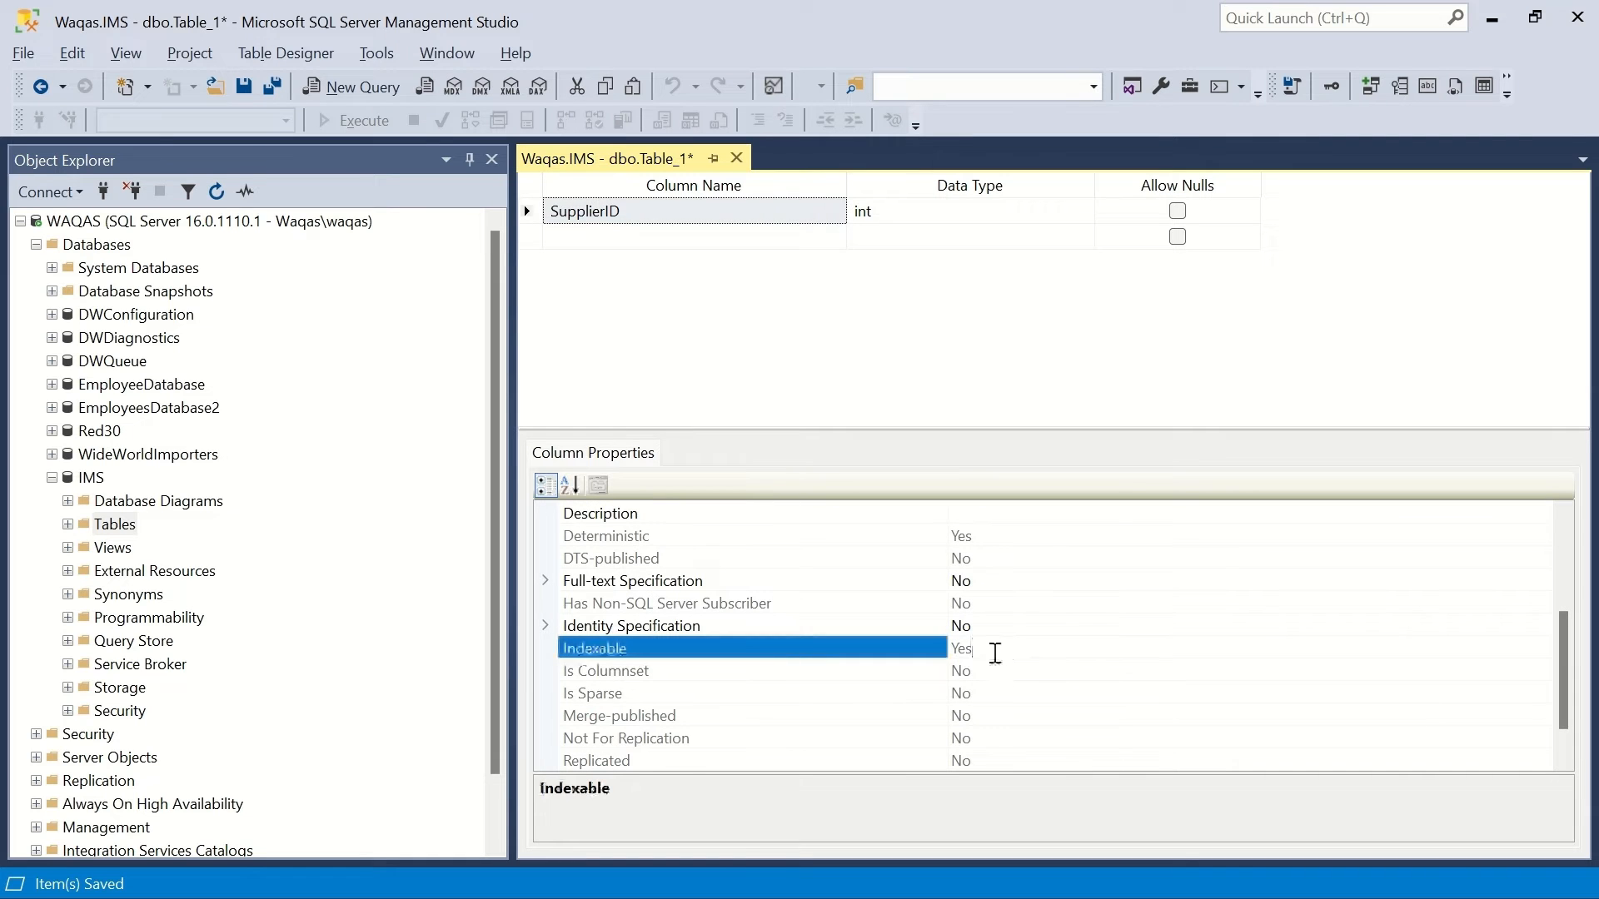
left_click(981, 631)
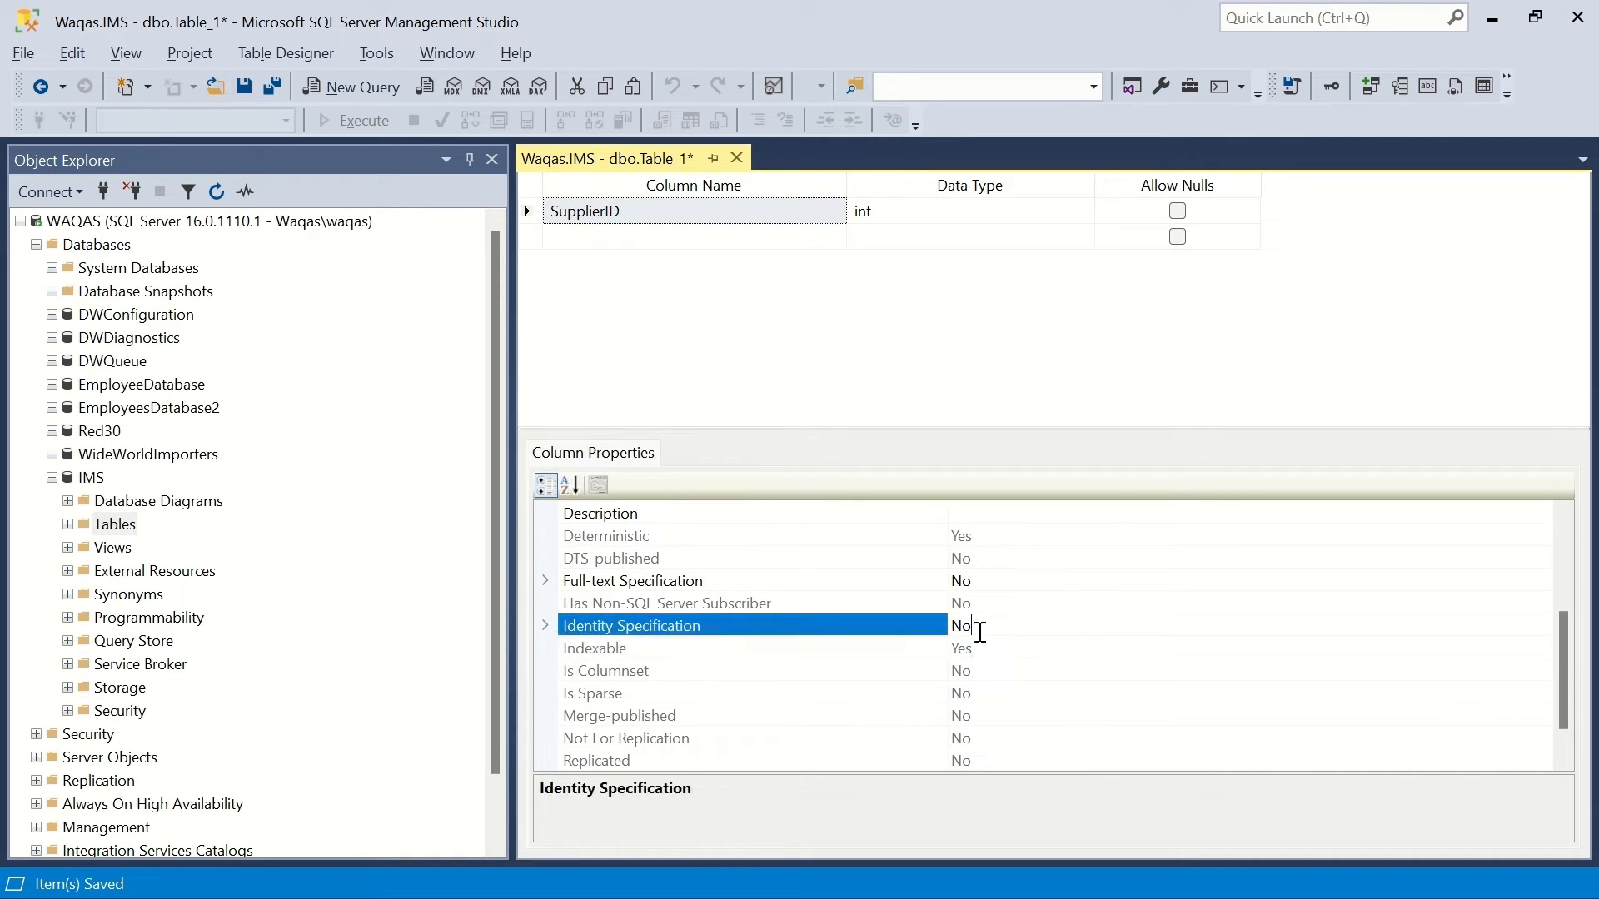
left_click(546, 628)
left_click(1079, 655)
double_click(1079, 654)
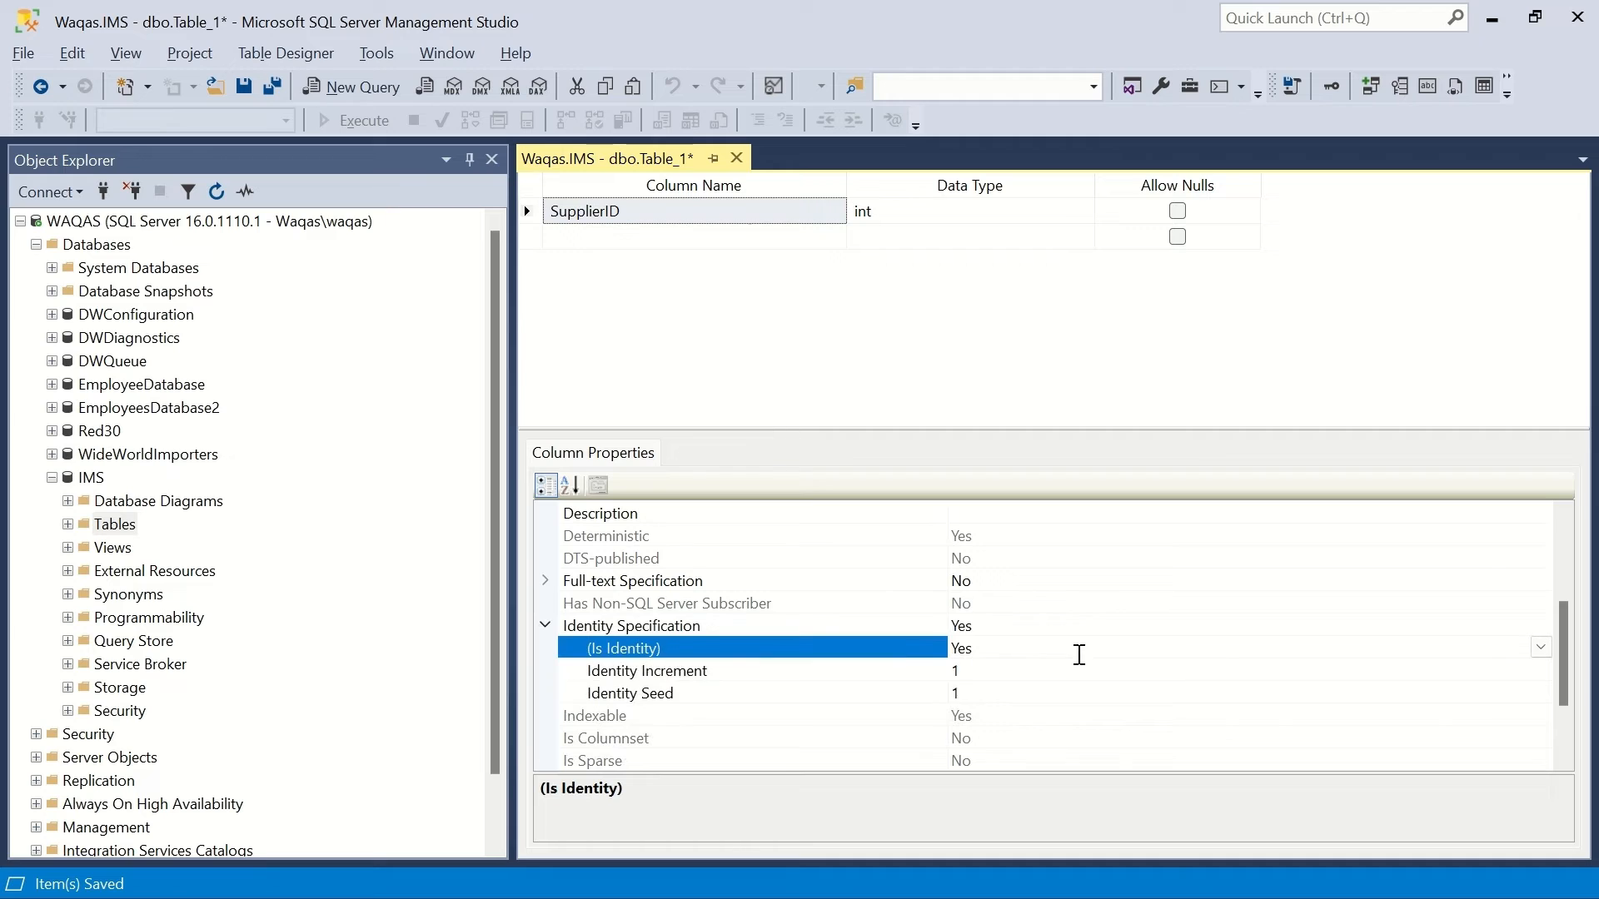
double_click(1080, 654)
double_click(1080, 655)
left_click(675, 215)
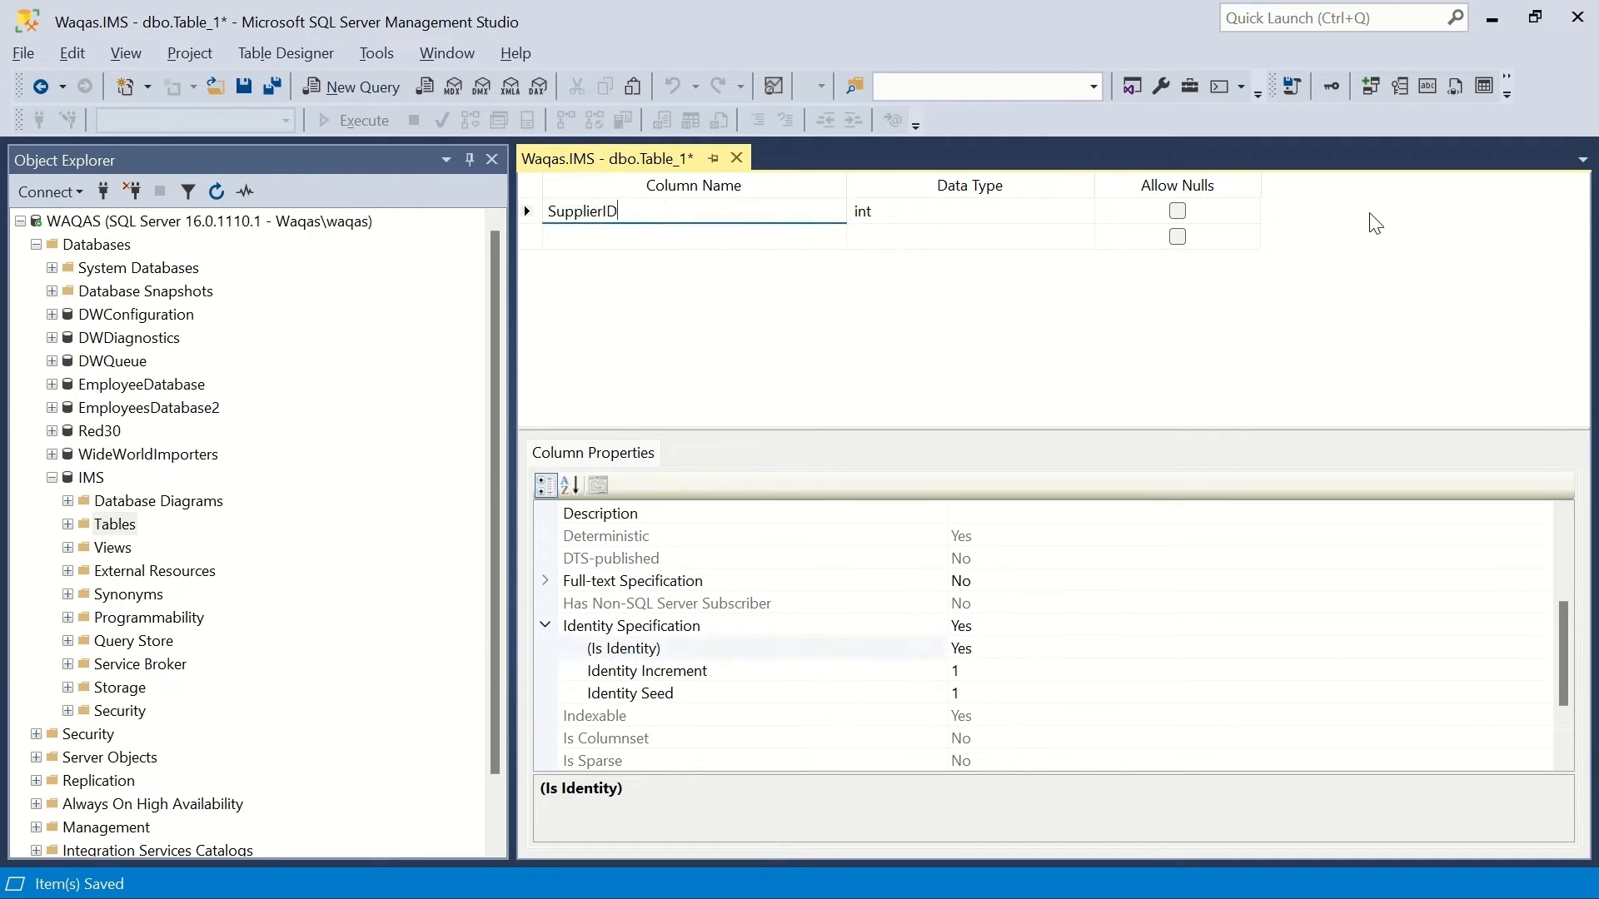
left_click(1332, 96)
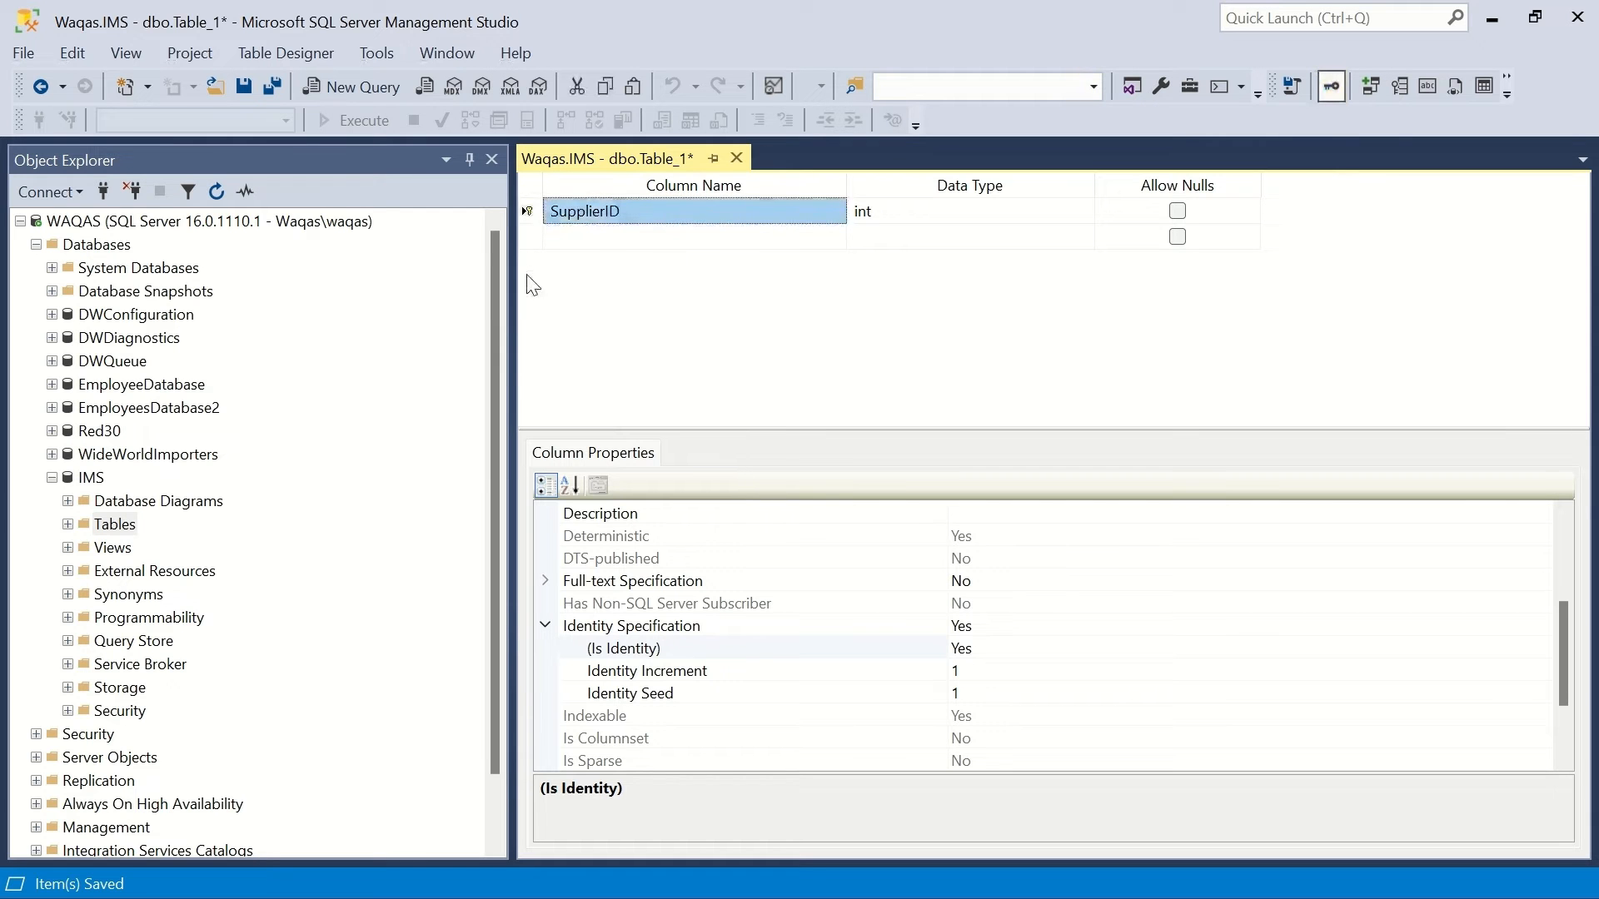
- Add a Supplier column with the data type nvarchar(50) below SupplierID
left_click(609, 239)
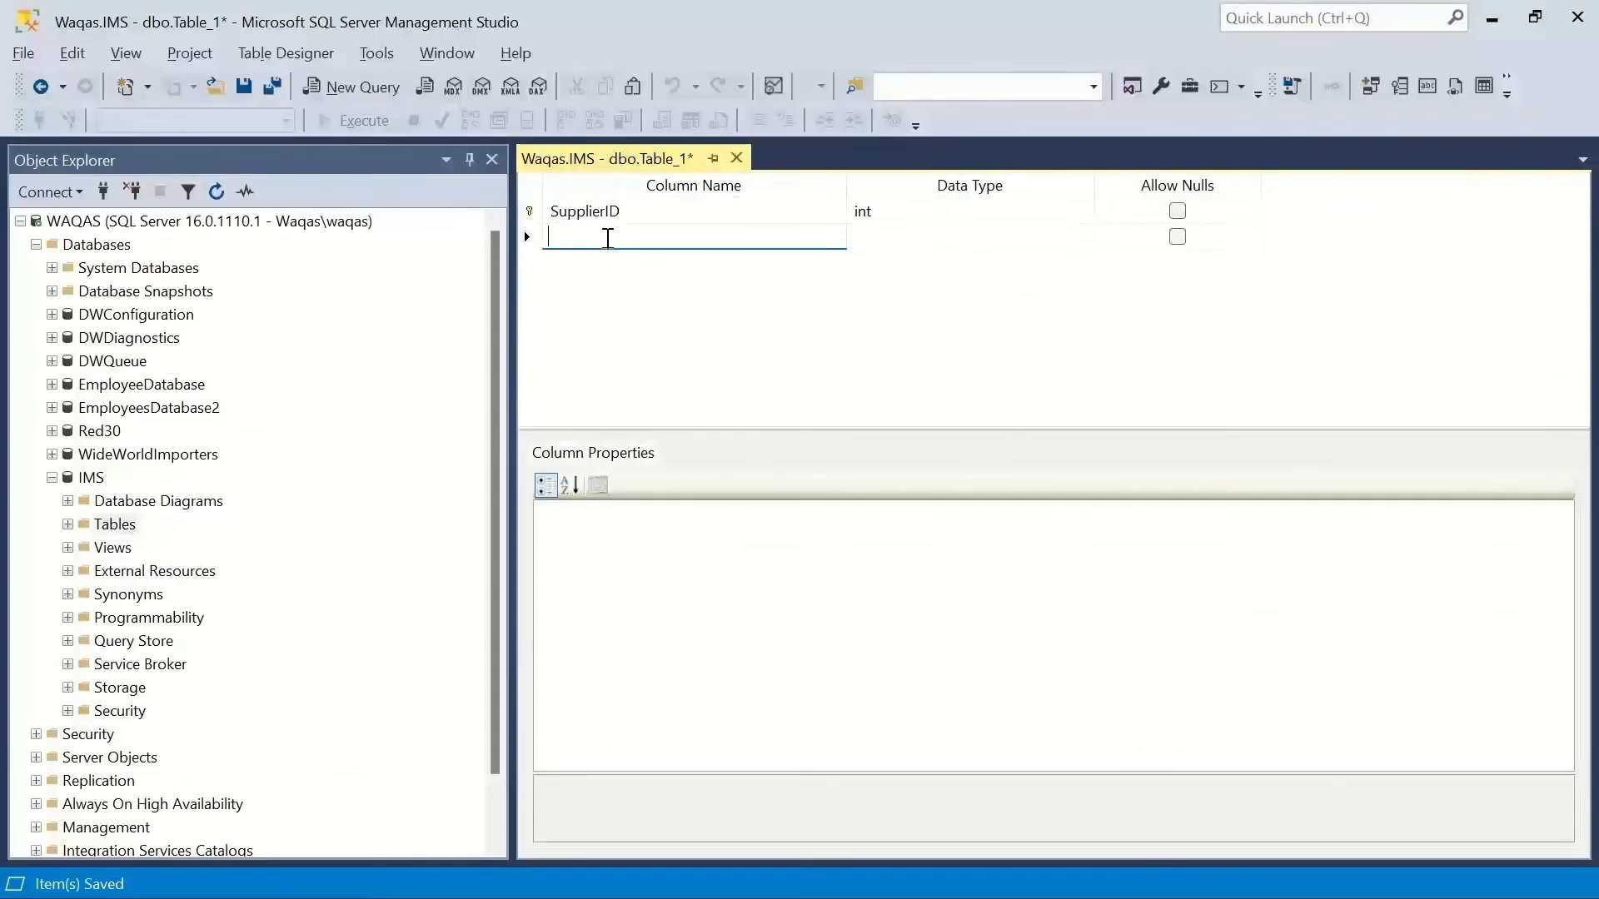
type("Supplier")
key("Tab")
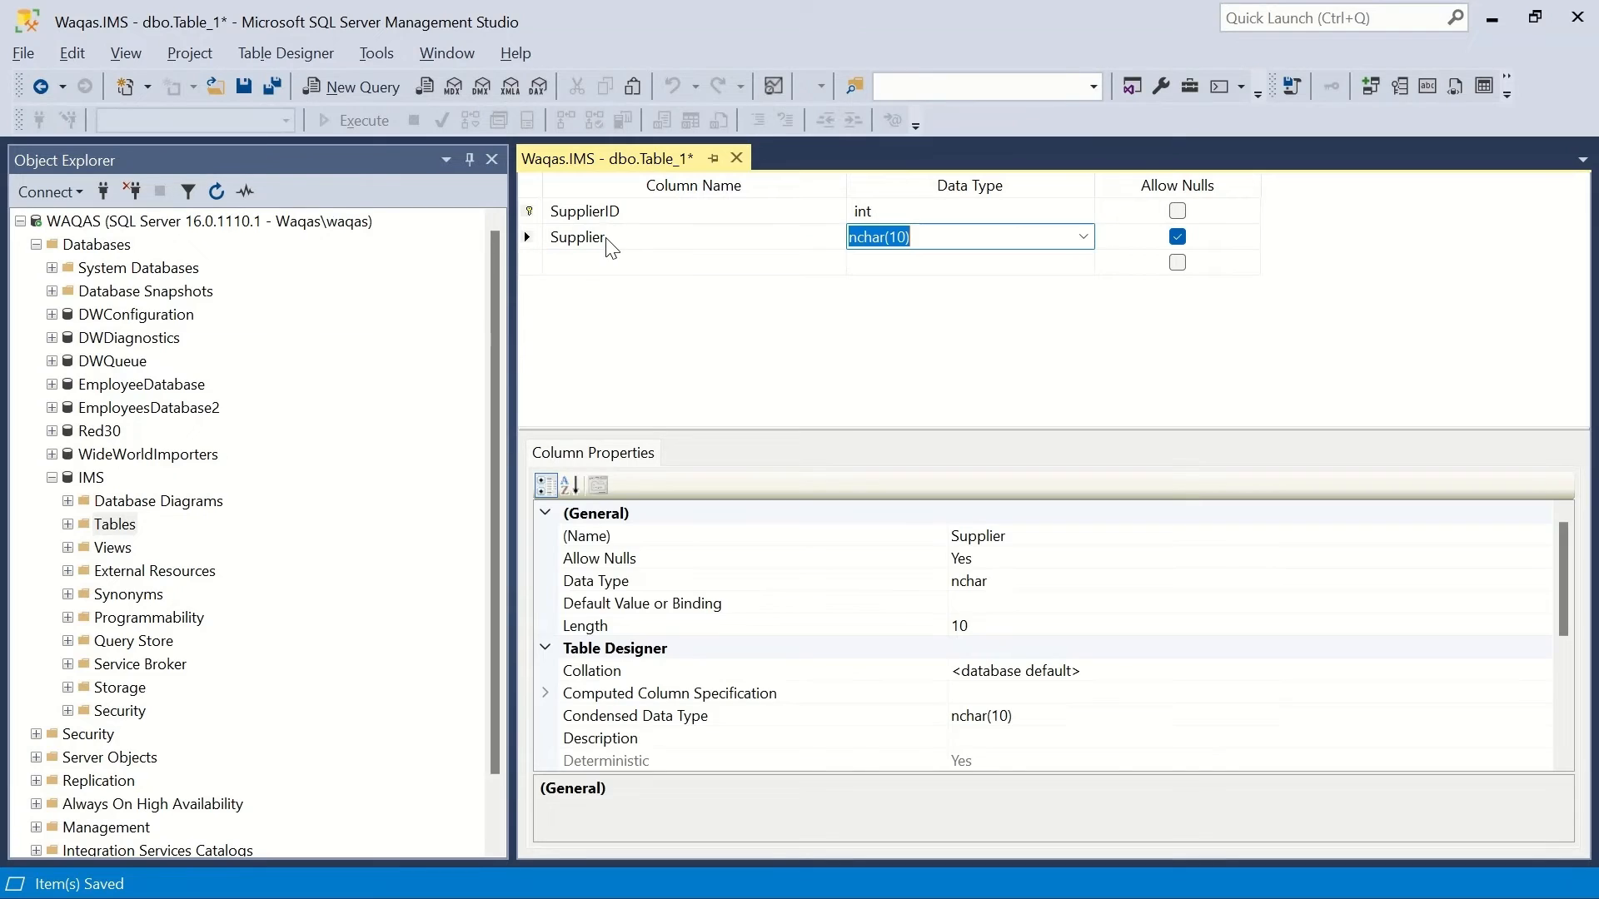
type("nvar")
key("Tab")
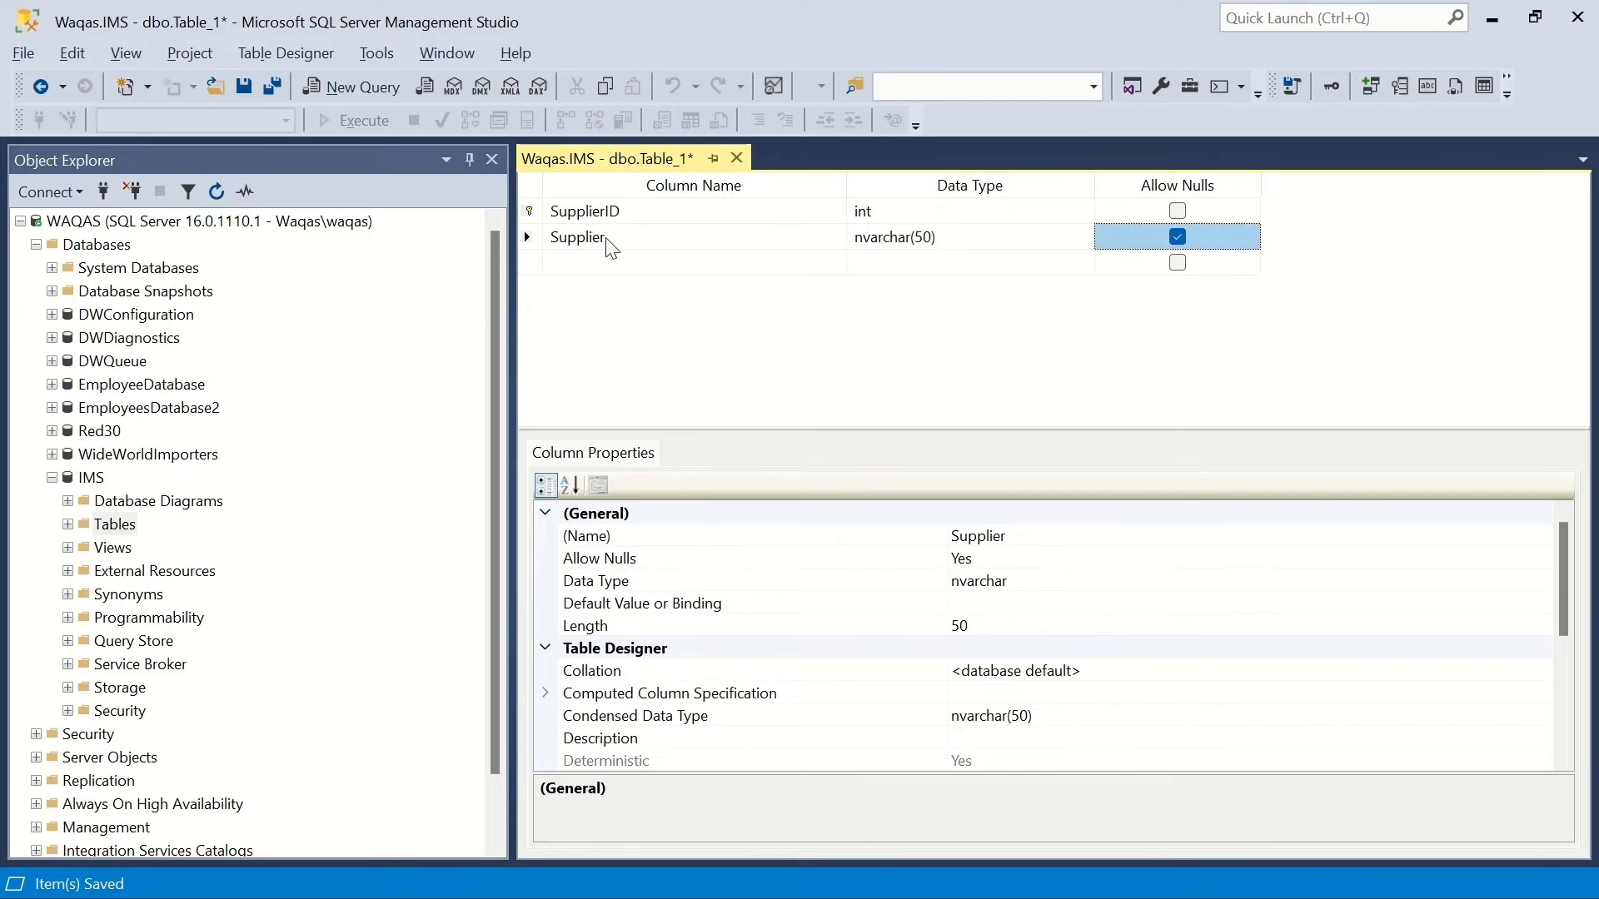
- Set the Supplier column's data type to nvarchar(100) and disallow nulls for it
key("shift+Tab")
left_click(920, 238)
key("BackSpace")
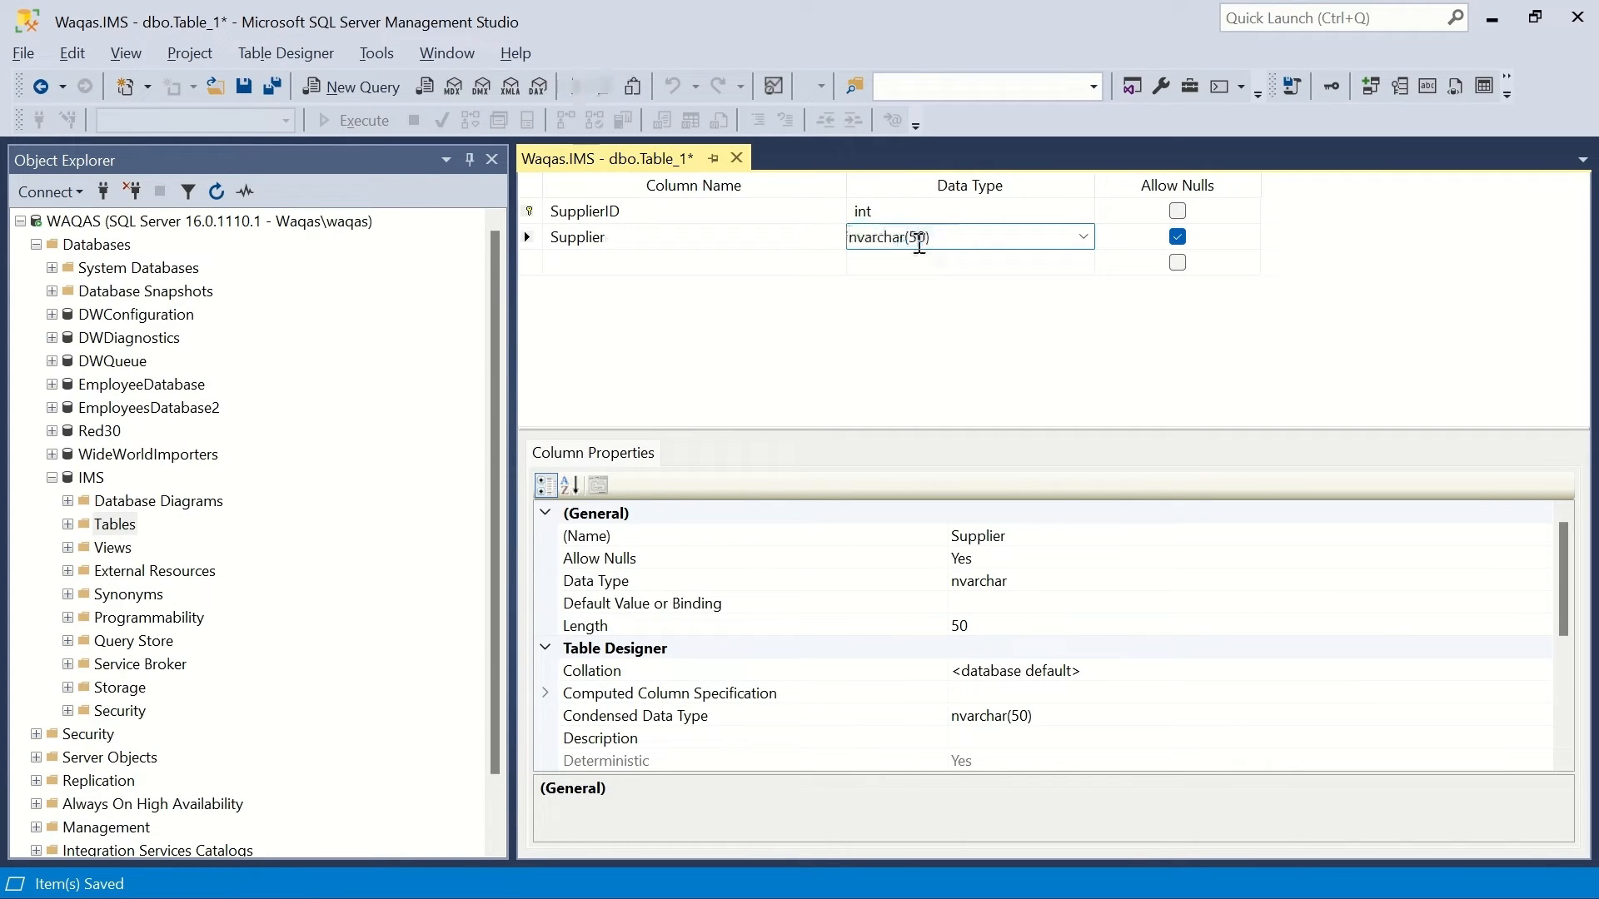
type("10")
key("Tab")
key("space")
- Copy the Contact column name from the planning spreadsheet into a new row below Supplier
key("Down")
key("Left")
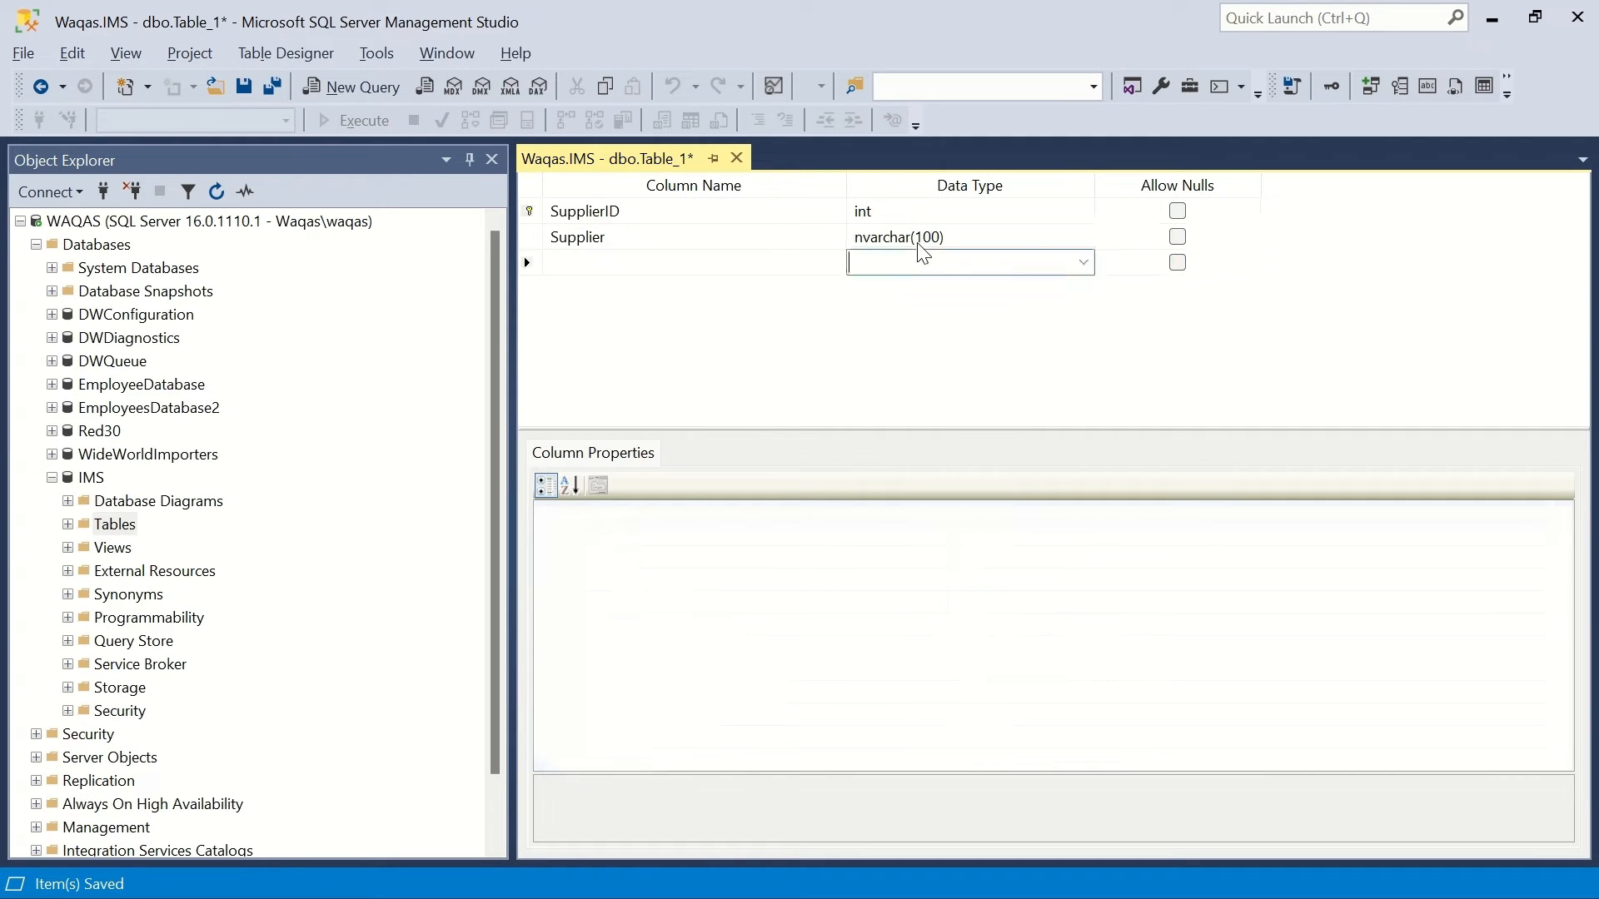
key("Left")
key("alt+Tab")
key("Down")
key("ctrl+c")
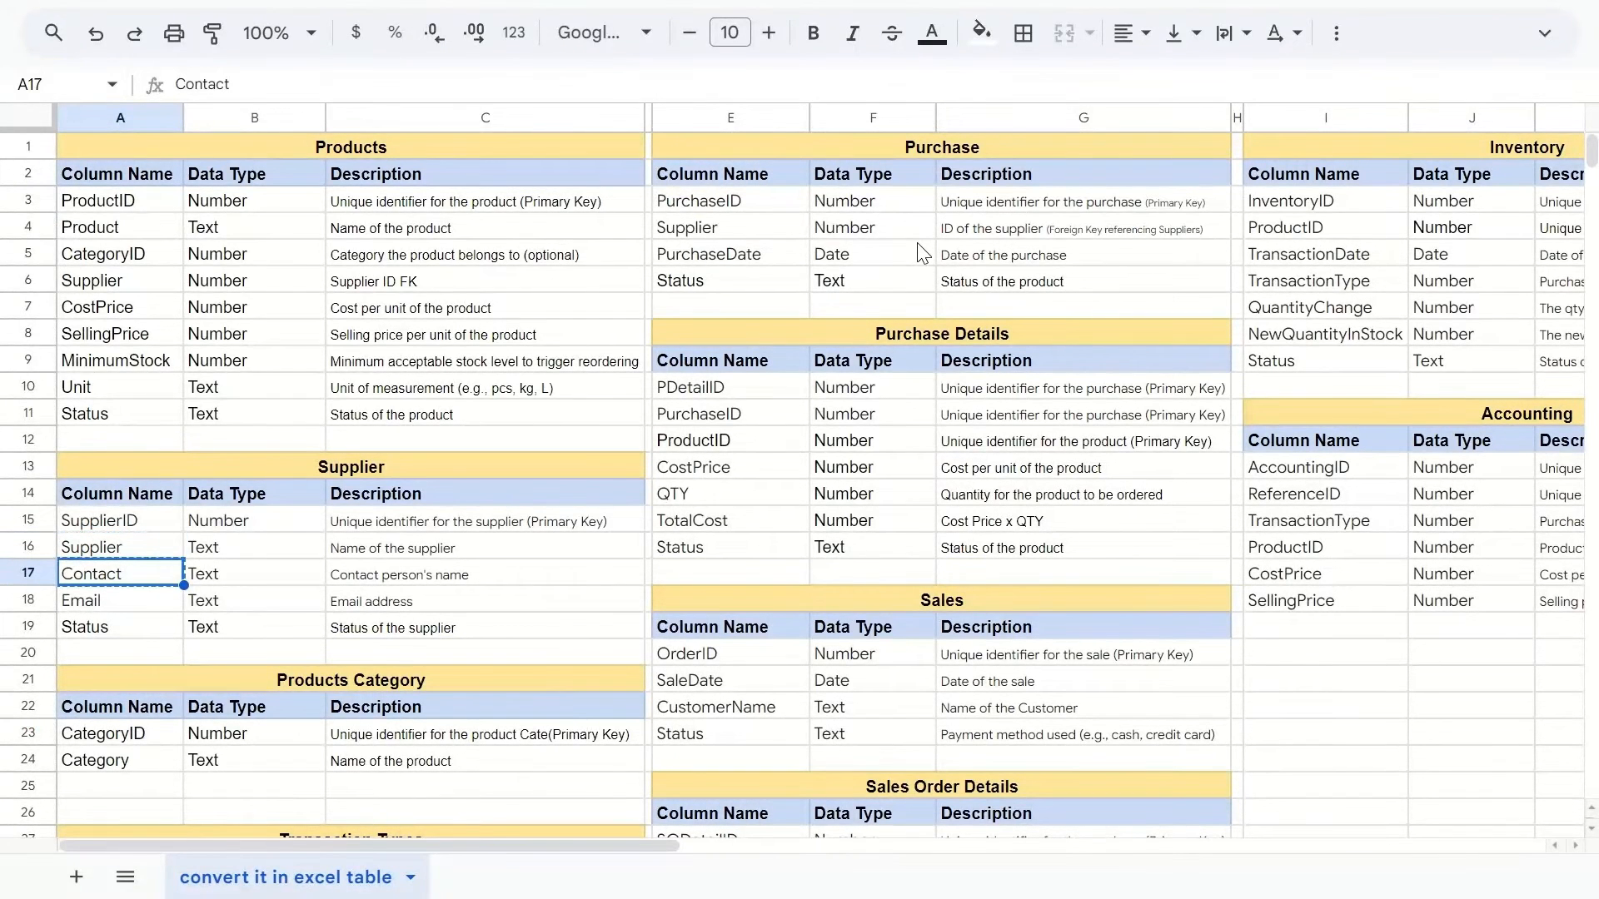
key("Right")
key("Left")
key("alt+Tab")
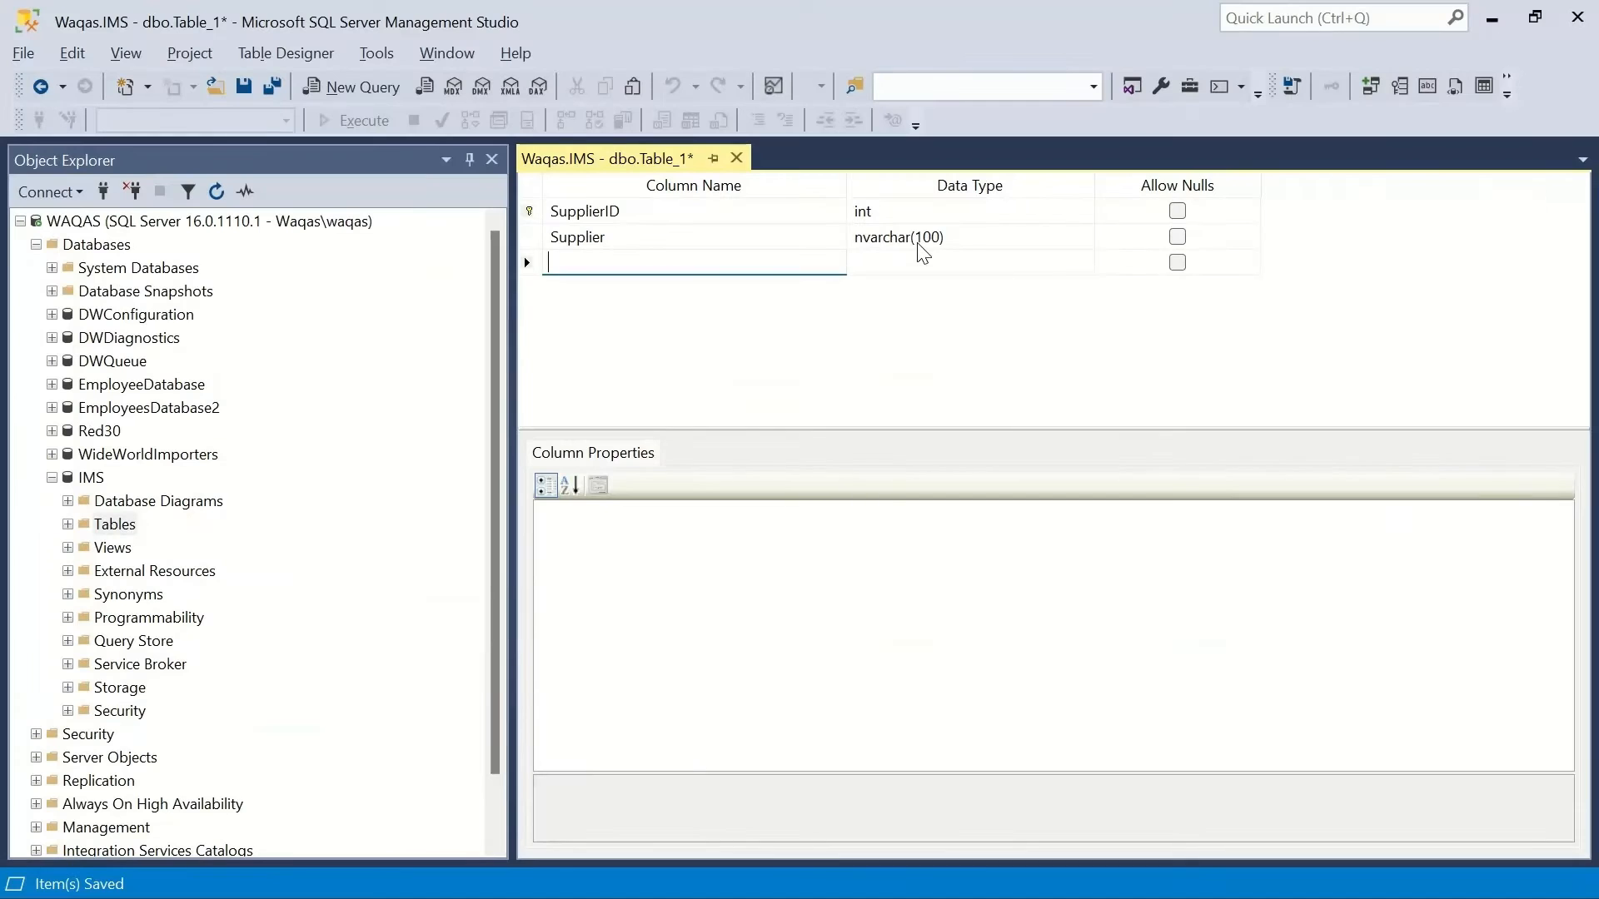
key("ctrl+v")
key("Tab")
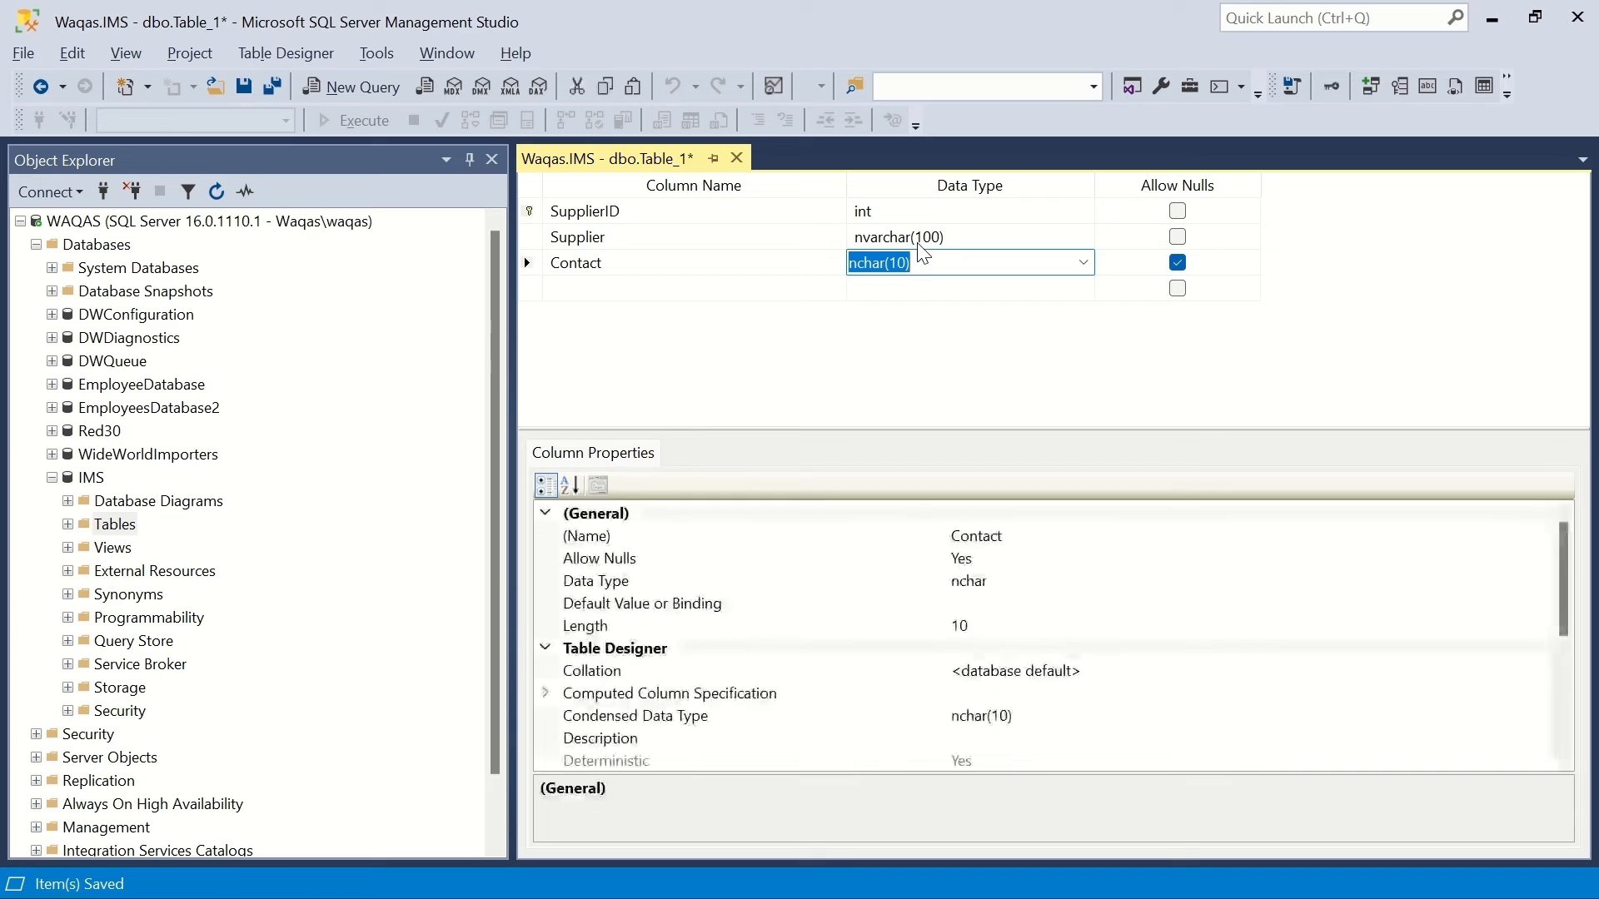
- Set the Contact column's data type to nvarchar(50) and disallow nulls for it
type("n")
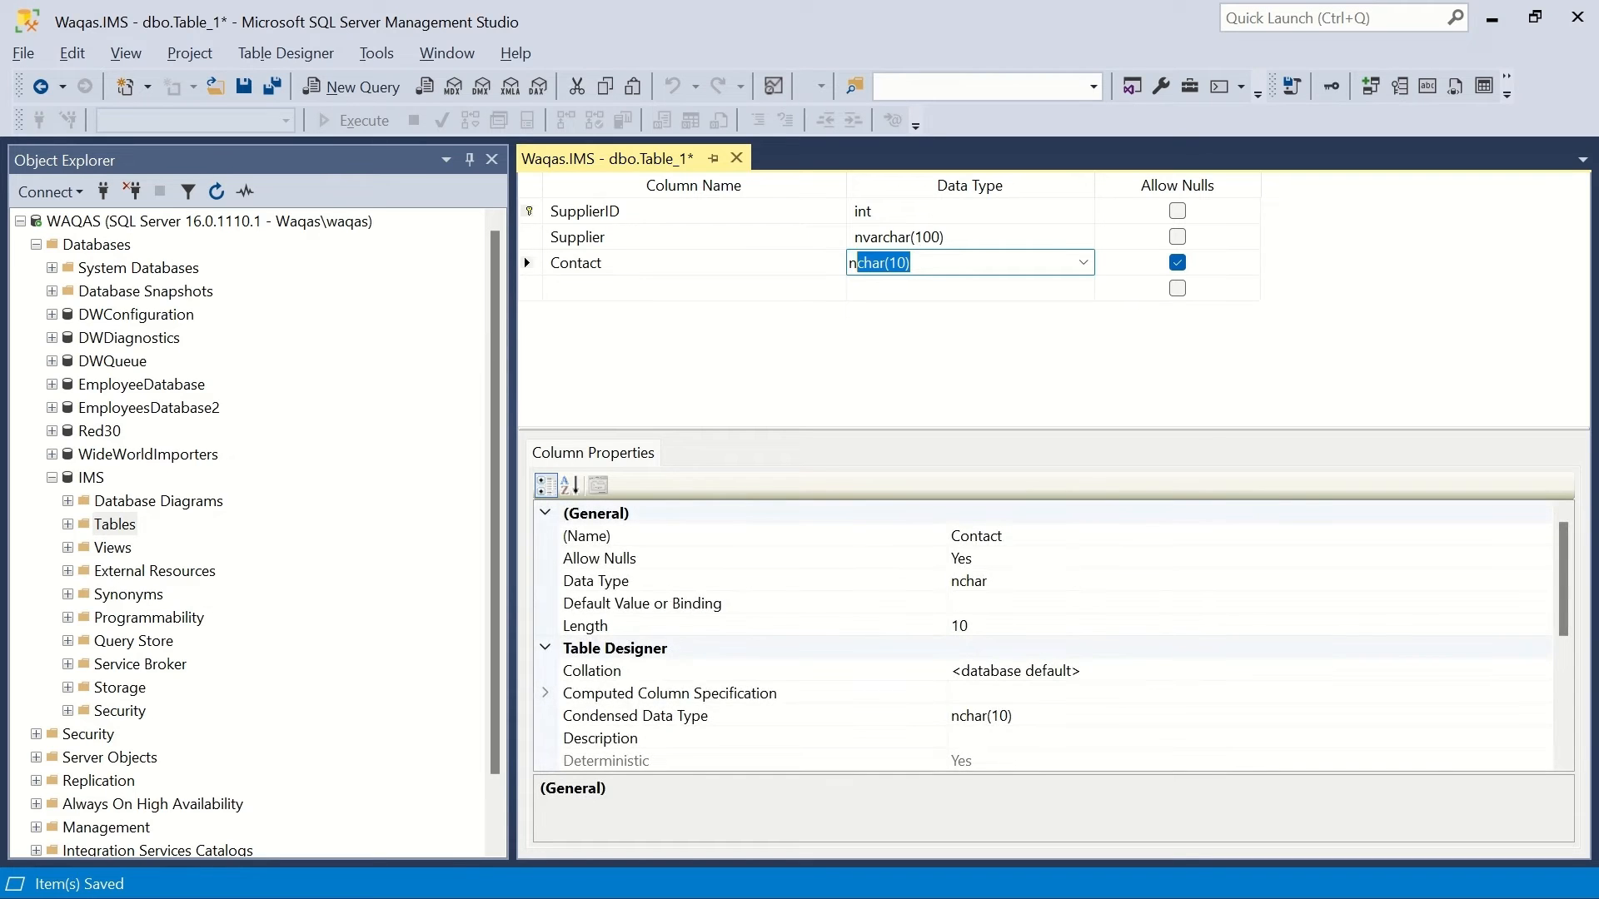
type("var")
key("Tab")
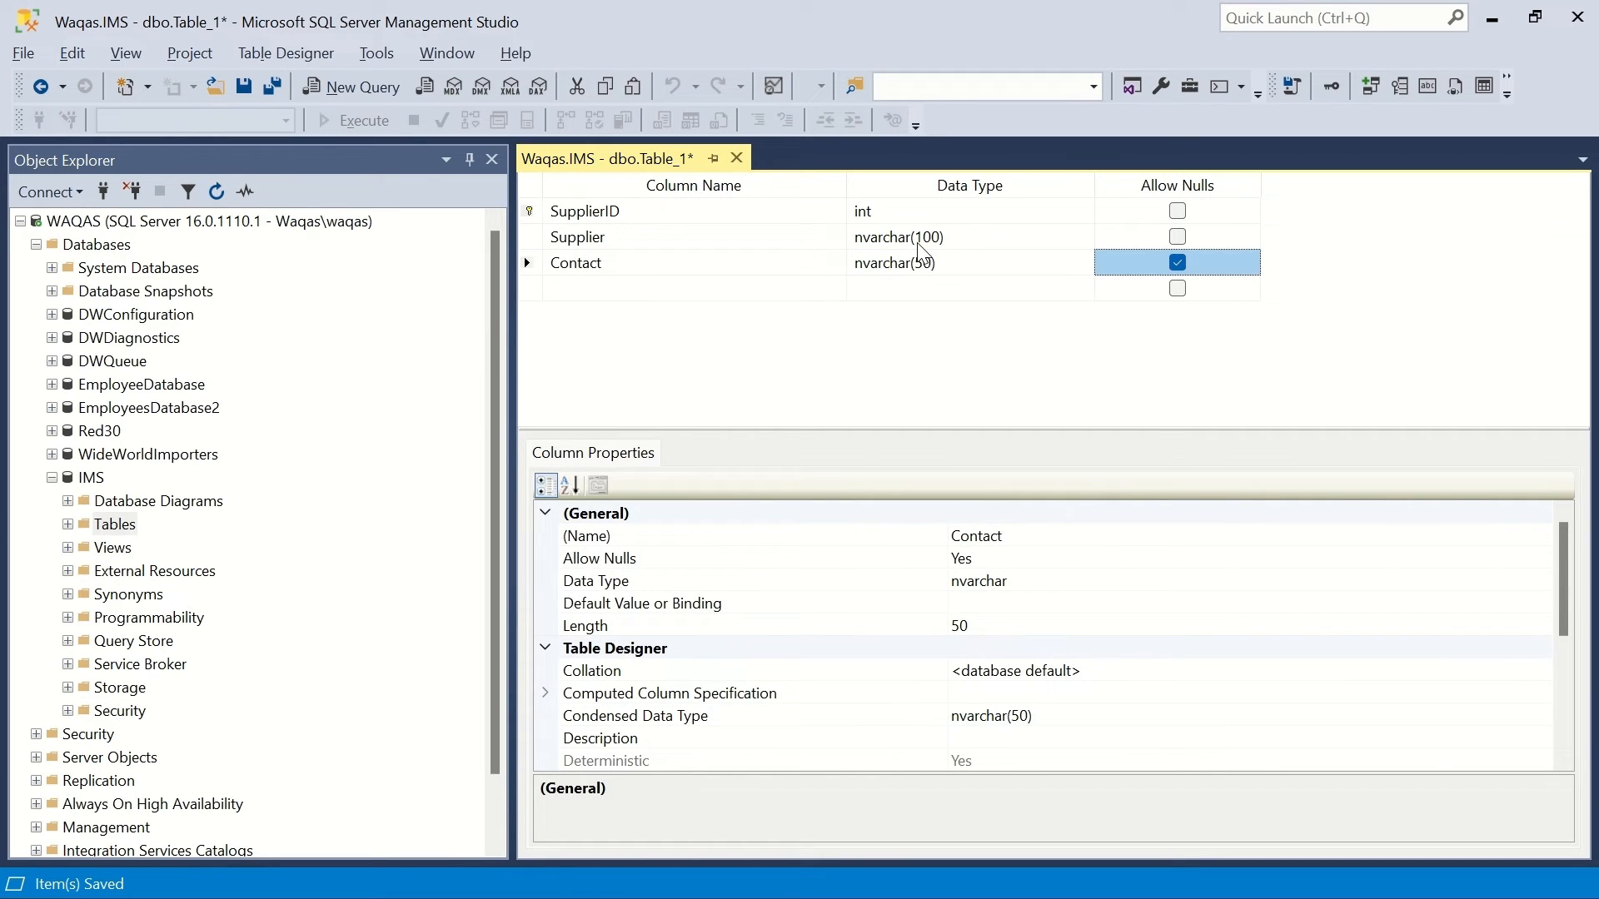
key("space")
- Add the Email column from the planning spreadsheet with the data type nvarchar(50), leaving nulls allowed
key("Tab")
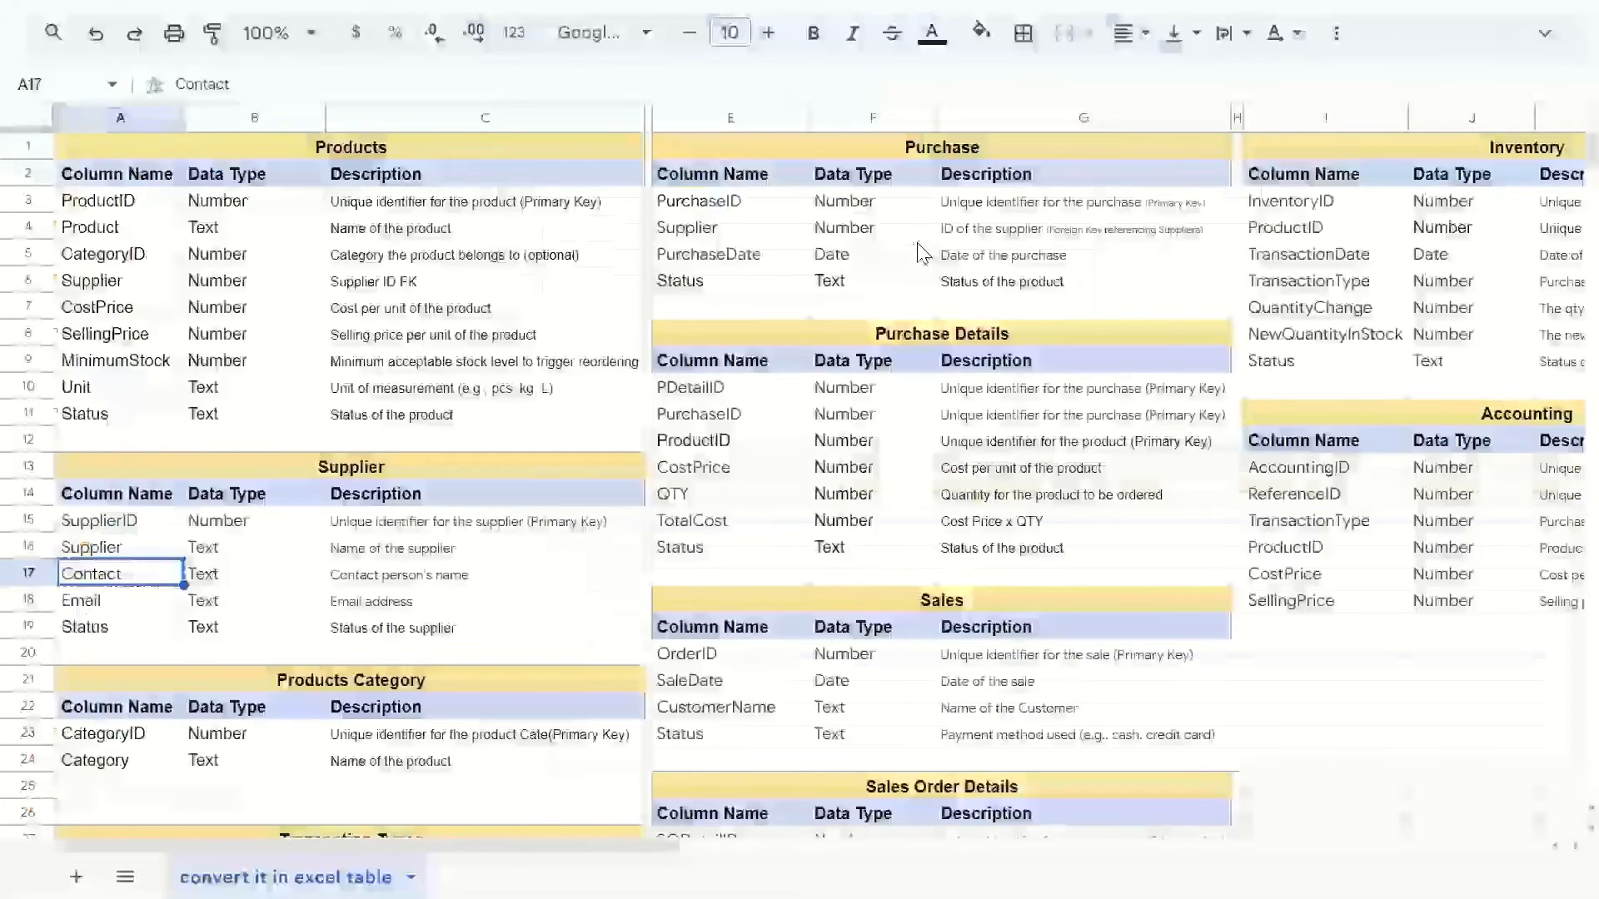
key("Down")
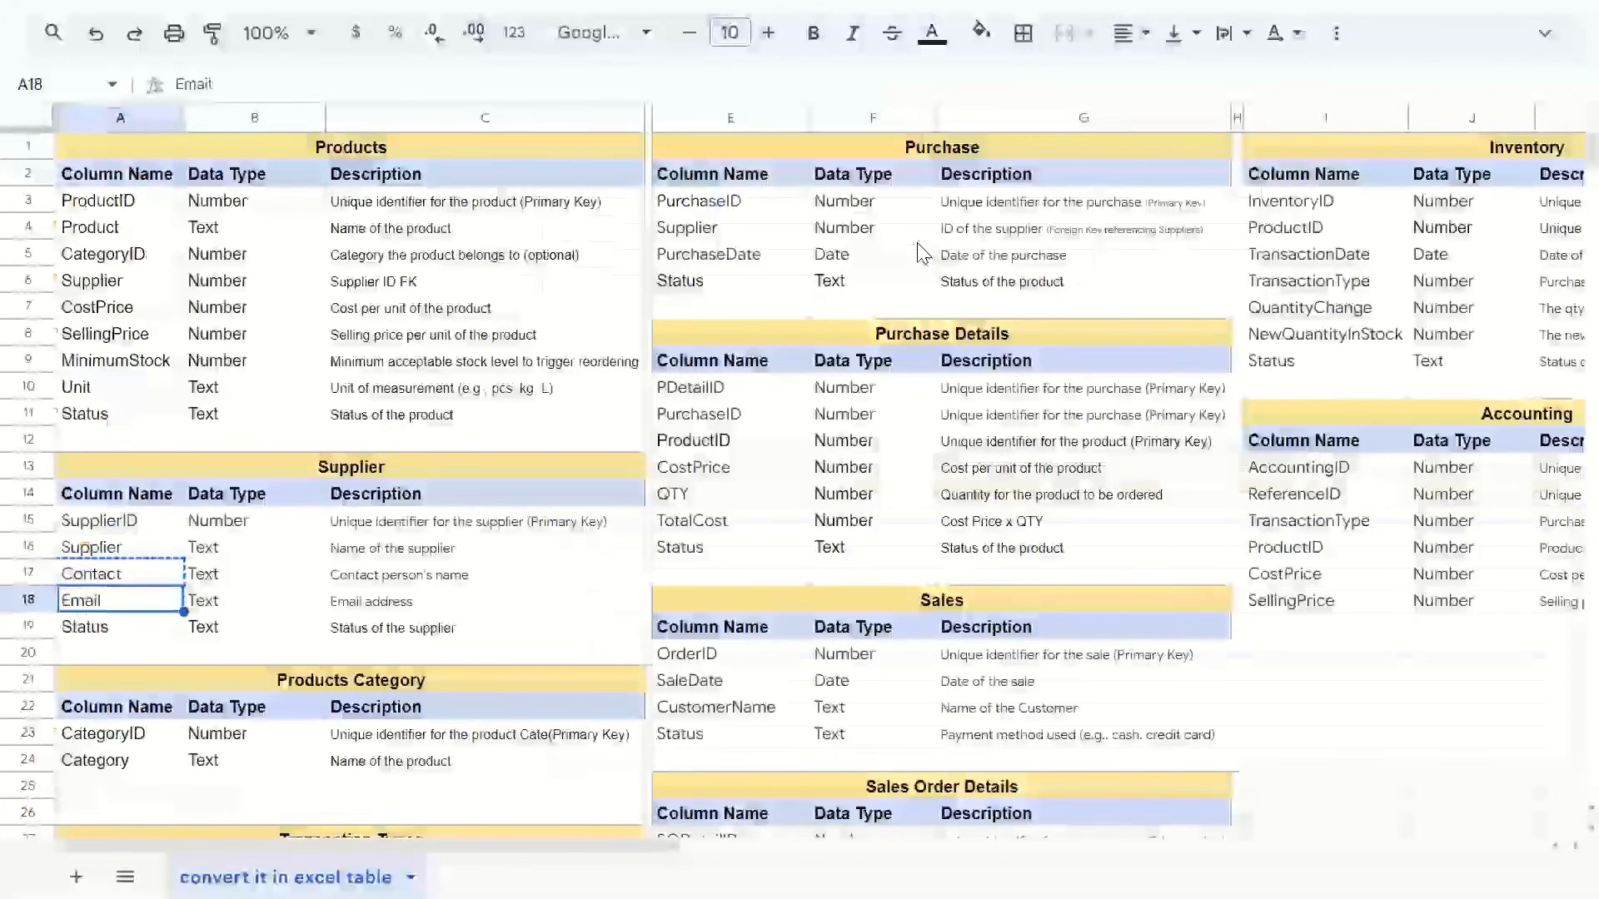
key("alt+Tab")
key("ctrl+v")
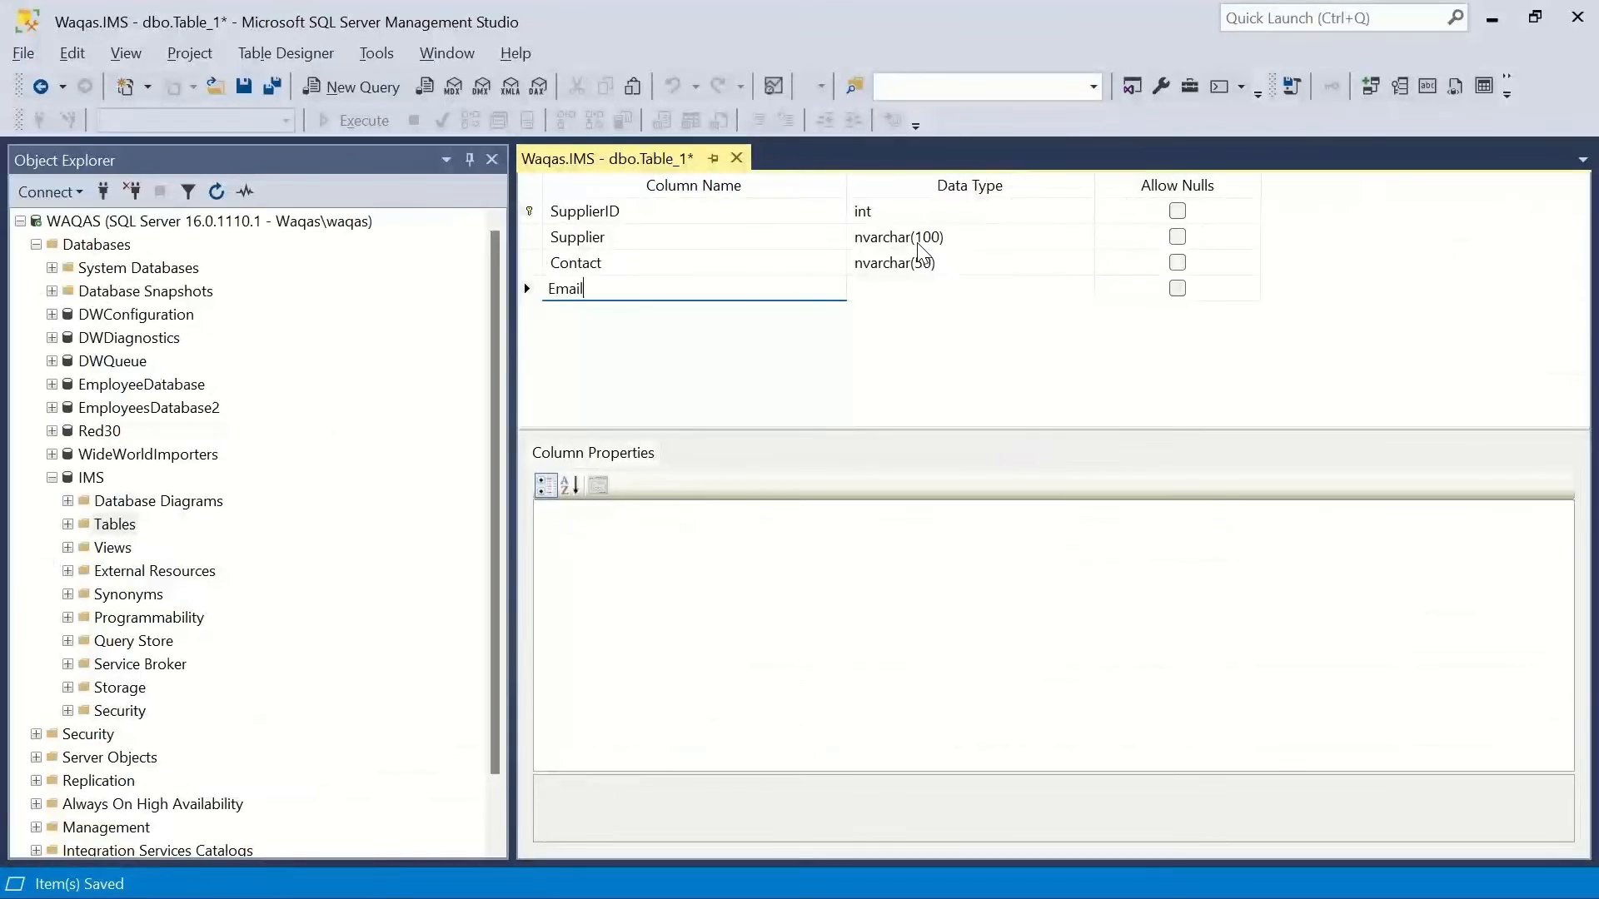
key("Tab")
type("nv")
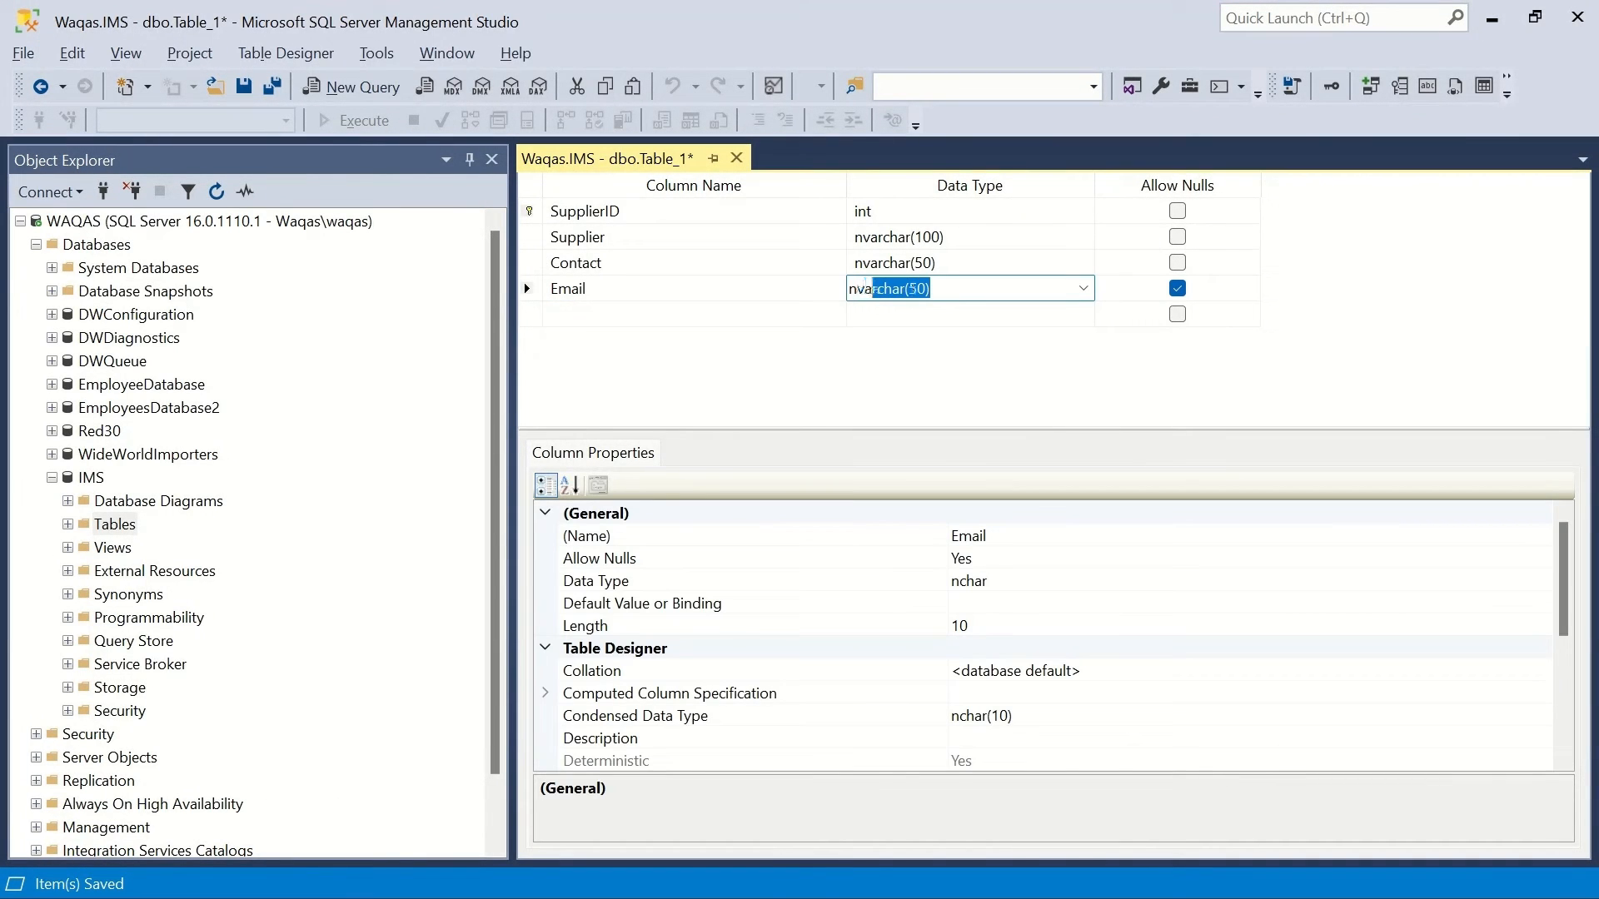
key("Tab")
key("space")
key("space")
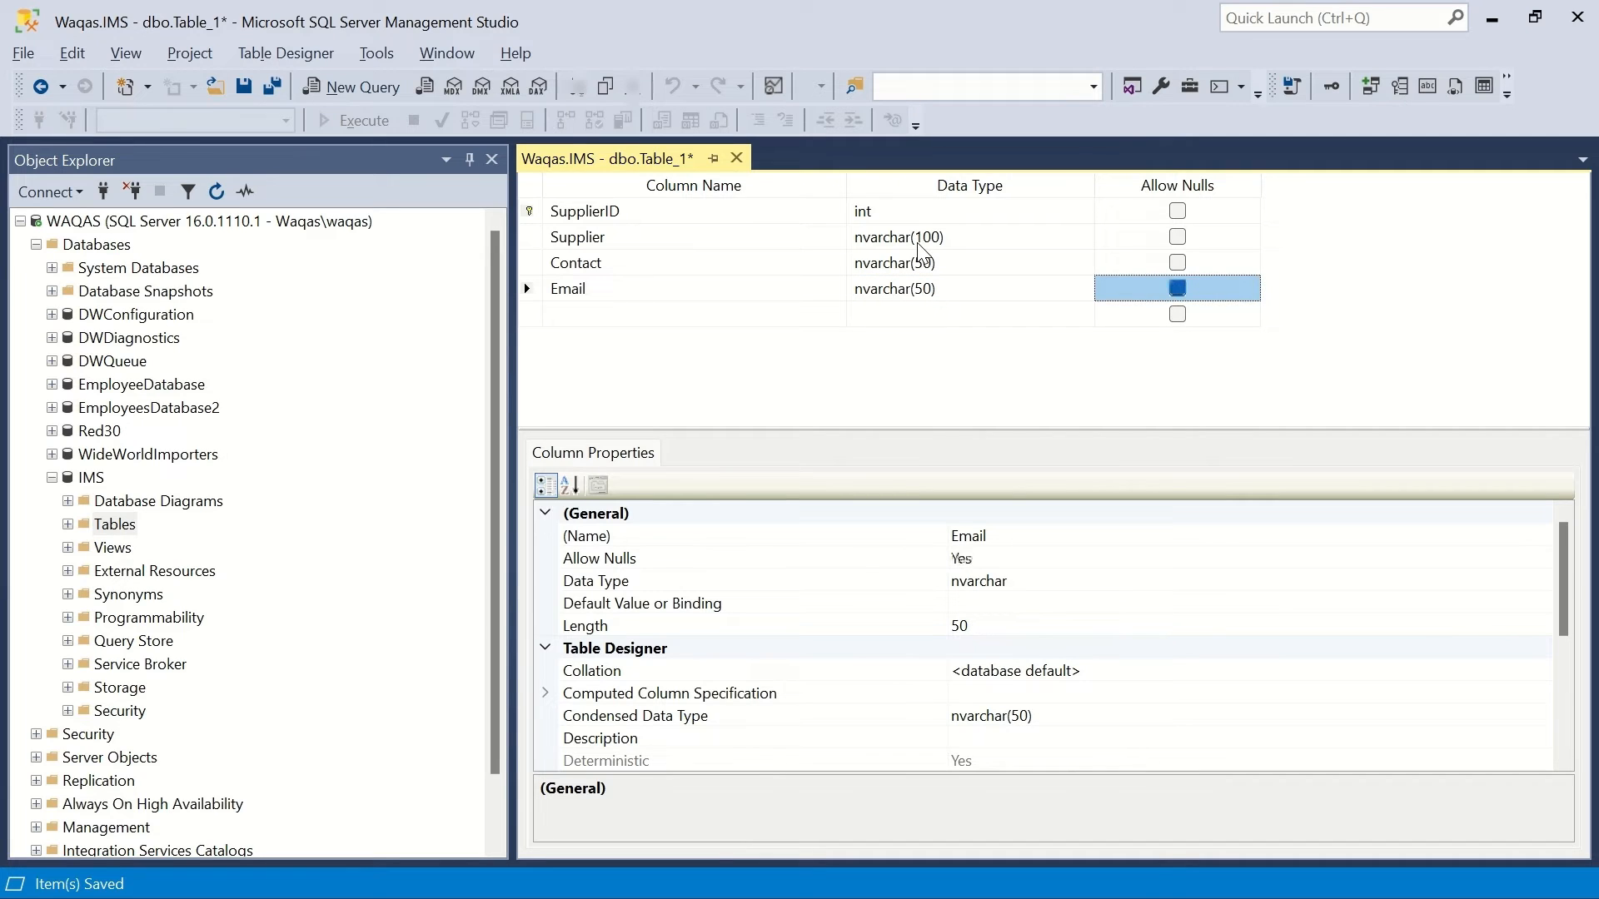
- Try allowing nulls for the Contact column, and disallow them again
key("Up")
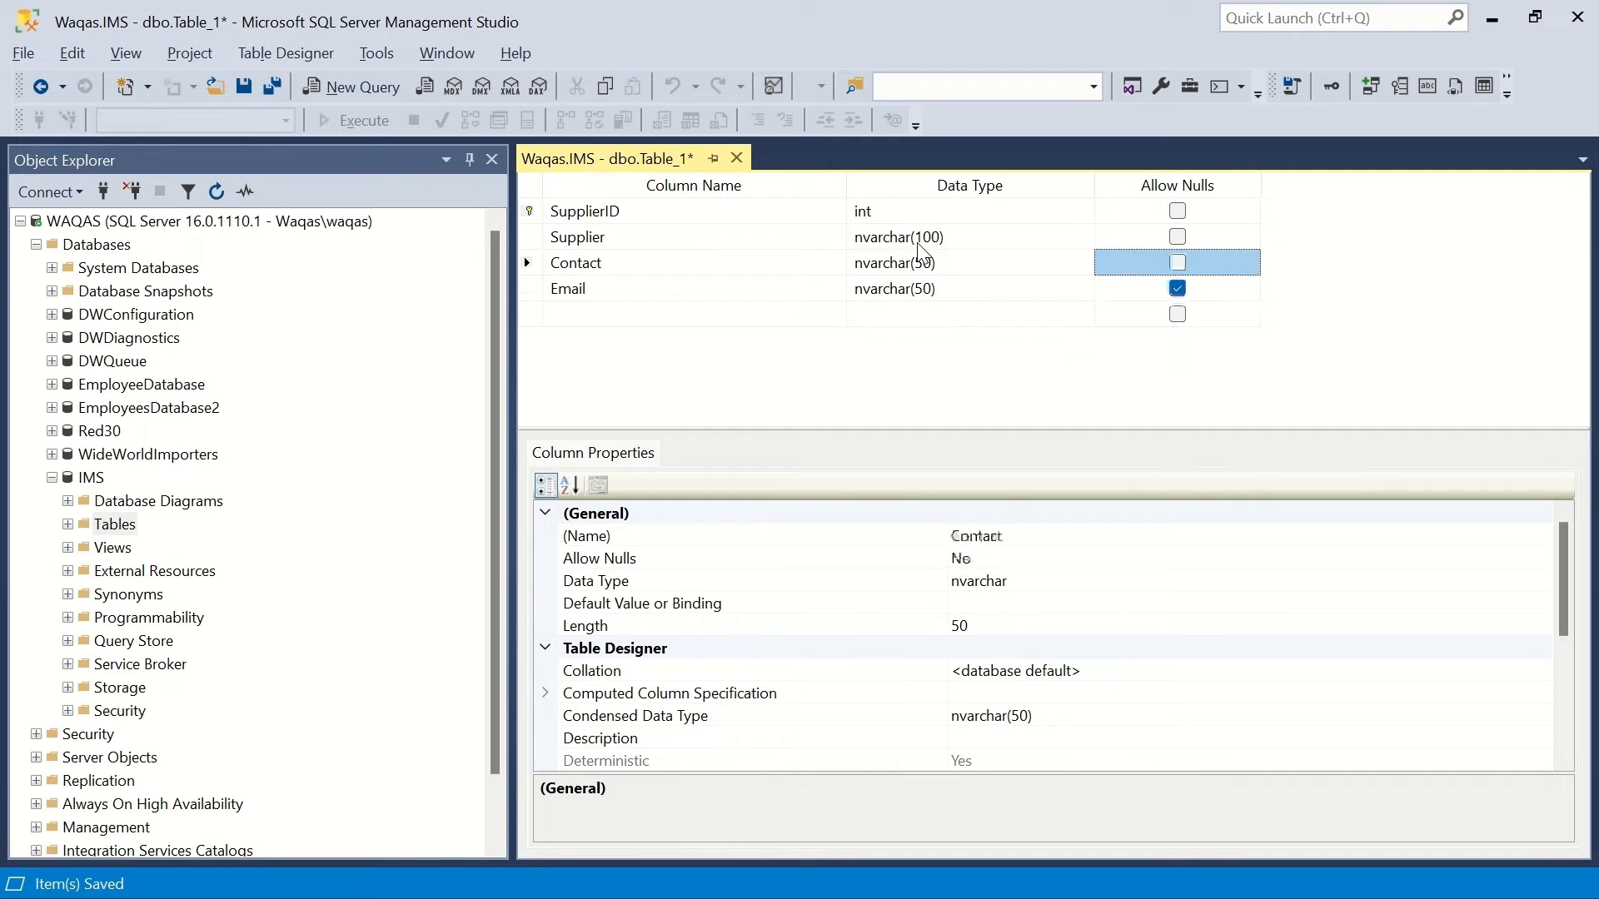
key("space")
key("Down")
key("Down")
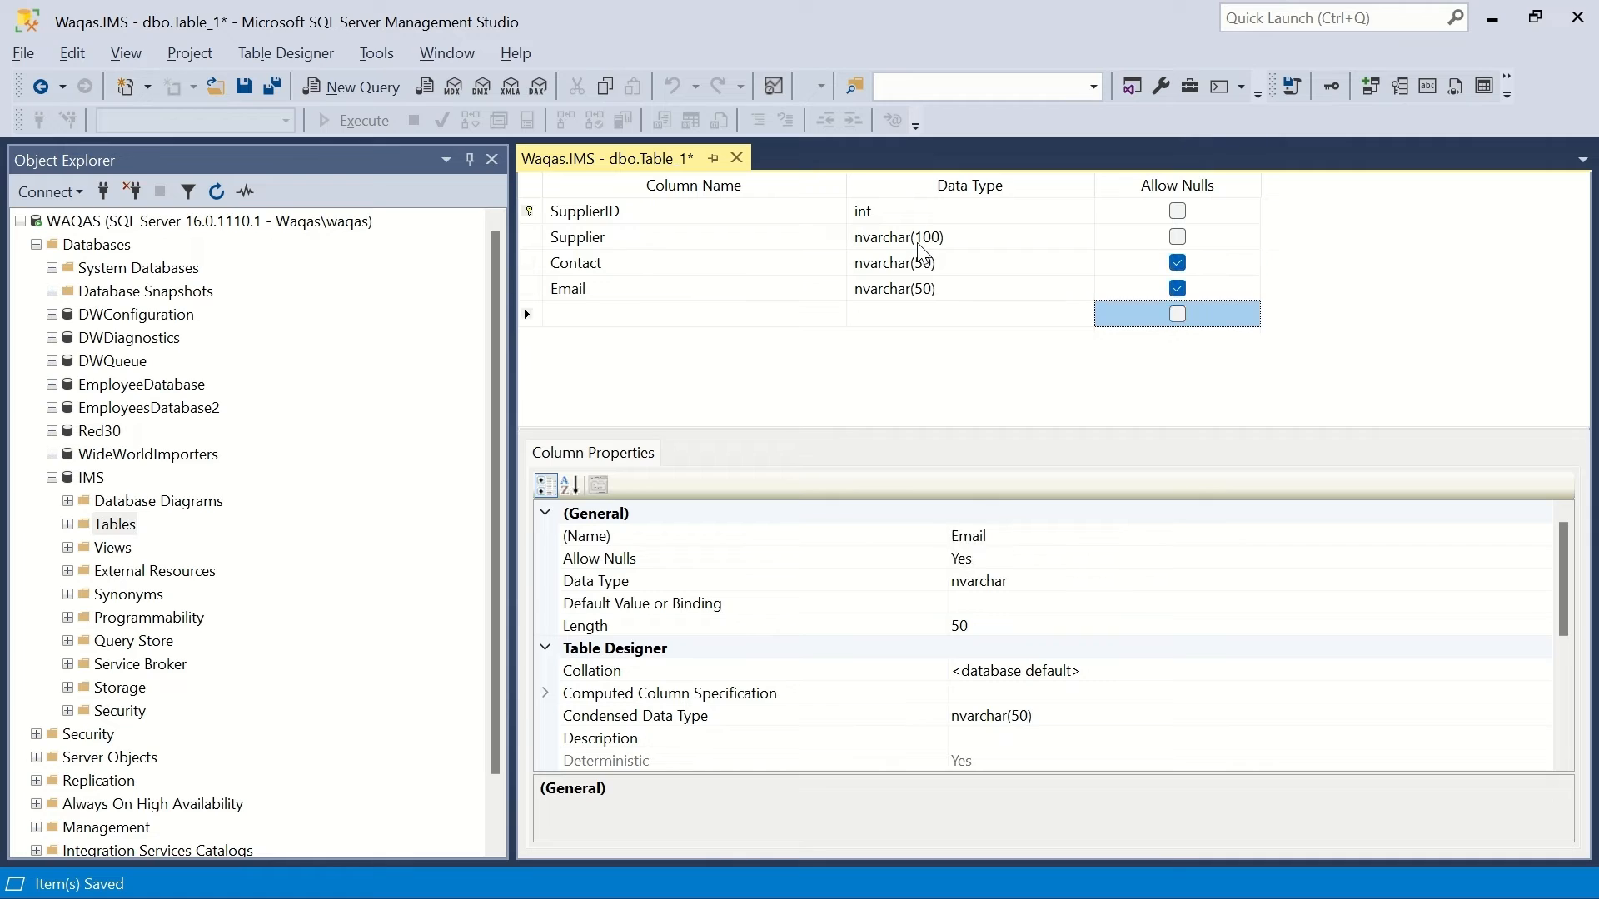
key("Up")
key("Up")
key("space")
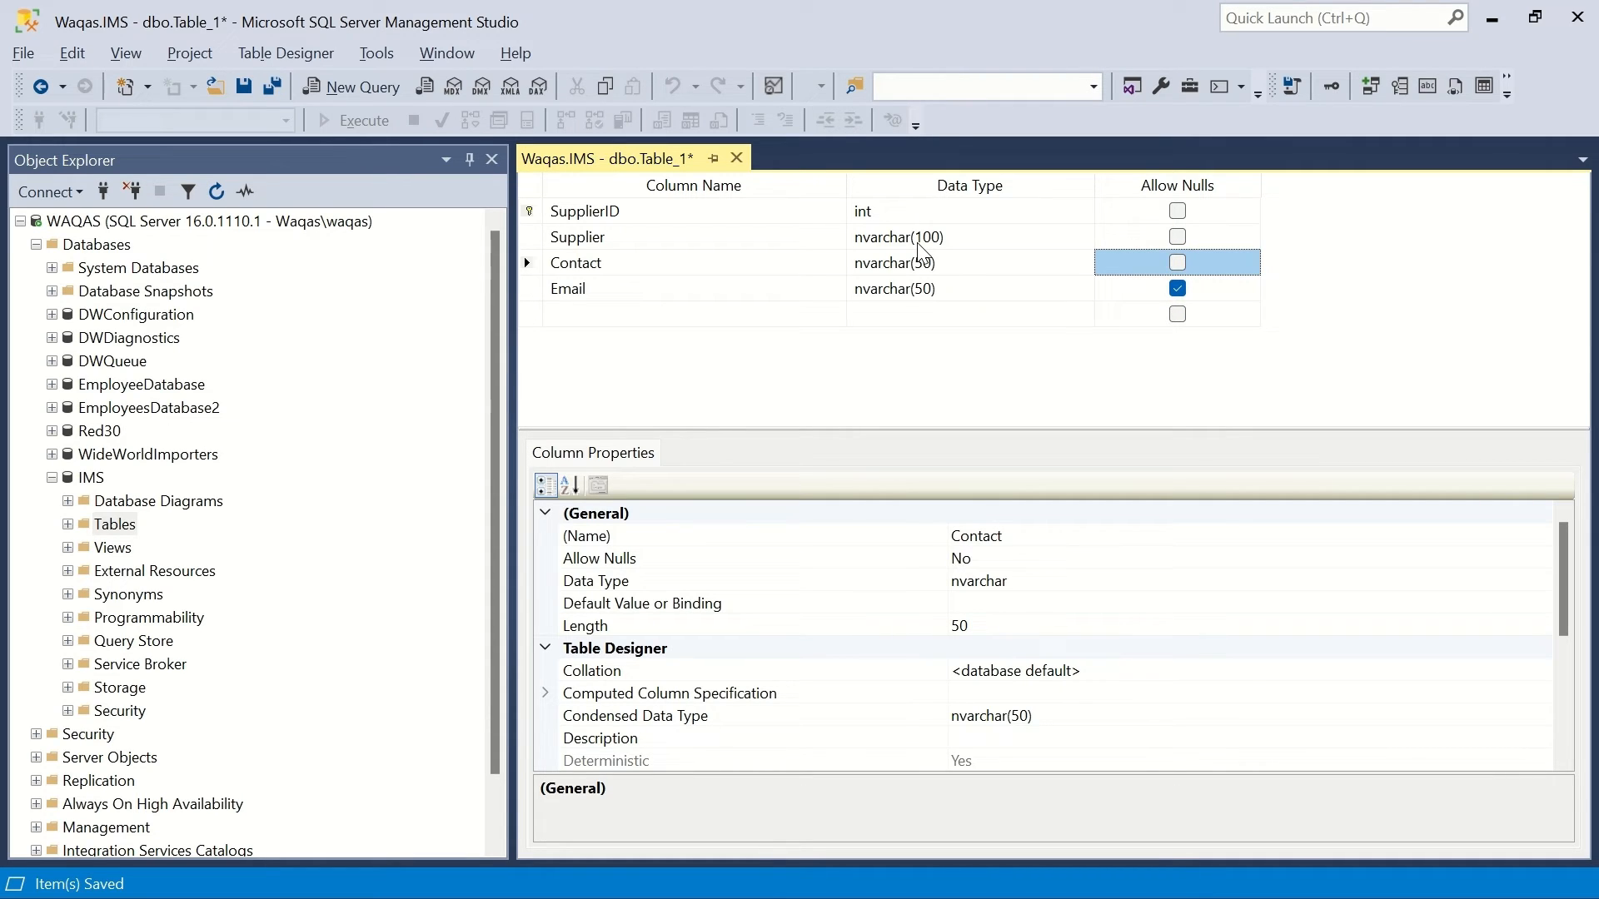
- Allow nulls for the Contact column and disallow them for the Email column
key("space")
key("Down")
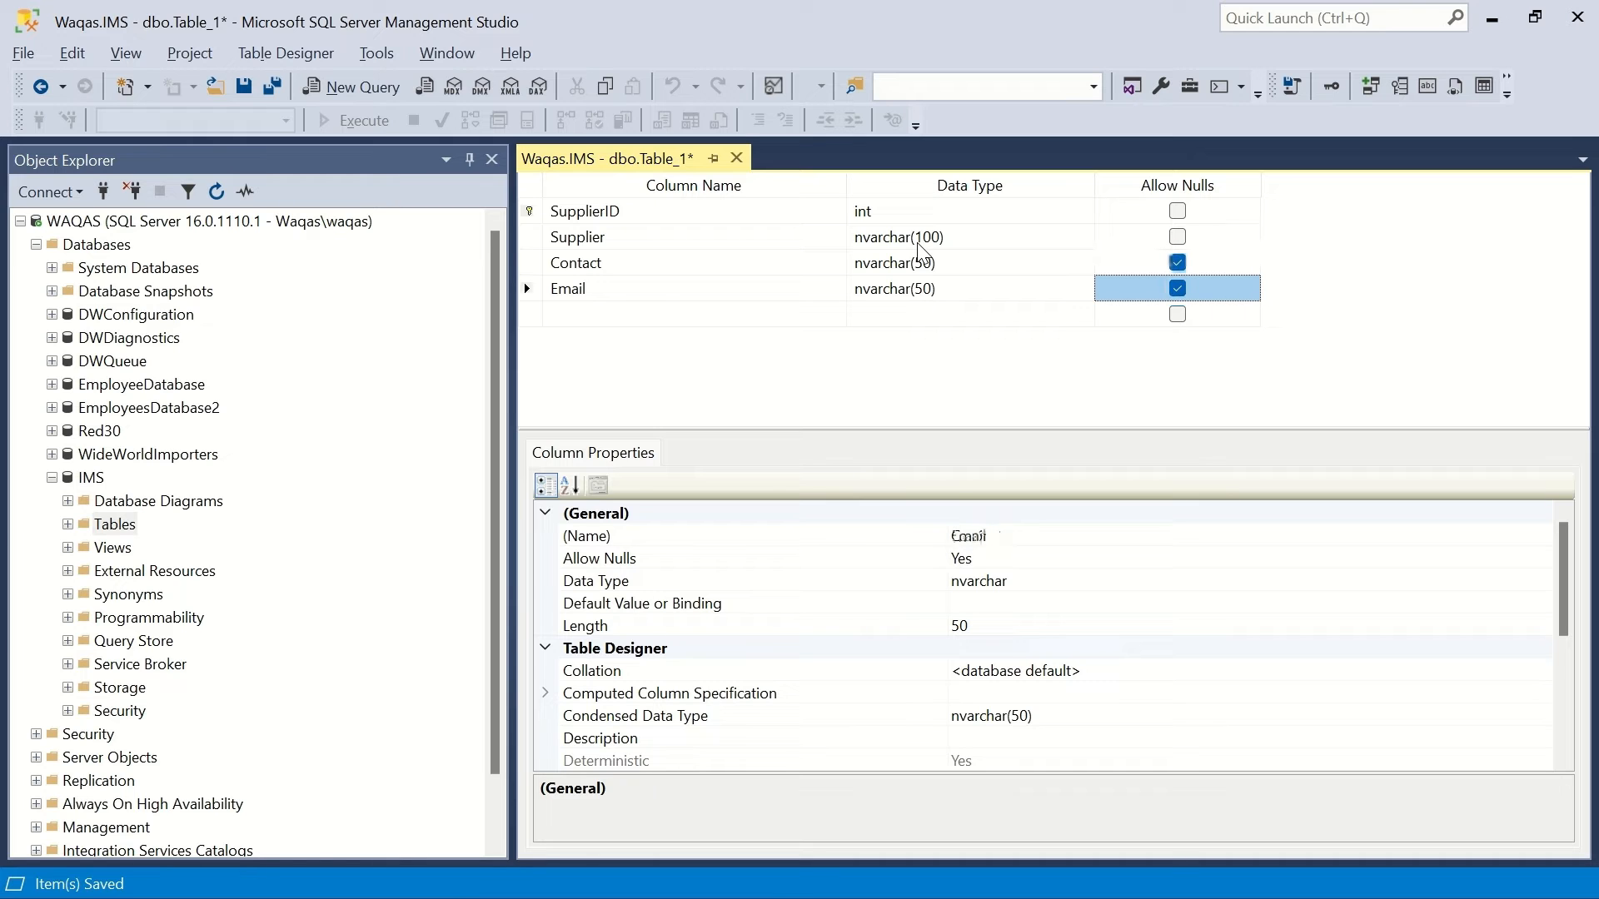
key("space")
- Copy the Status column name from the planning spreadsheet's Supplier section into a new row below Email
key("Down")
key("Left")
key("Left")
key("alt+Tab")
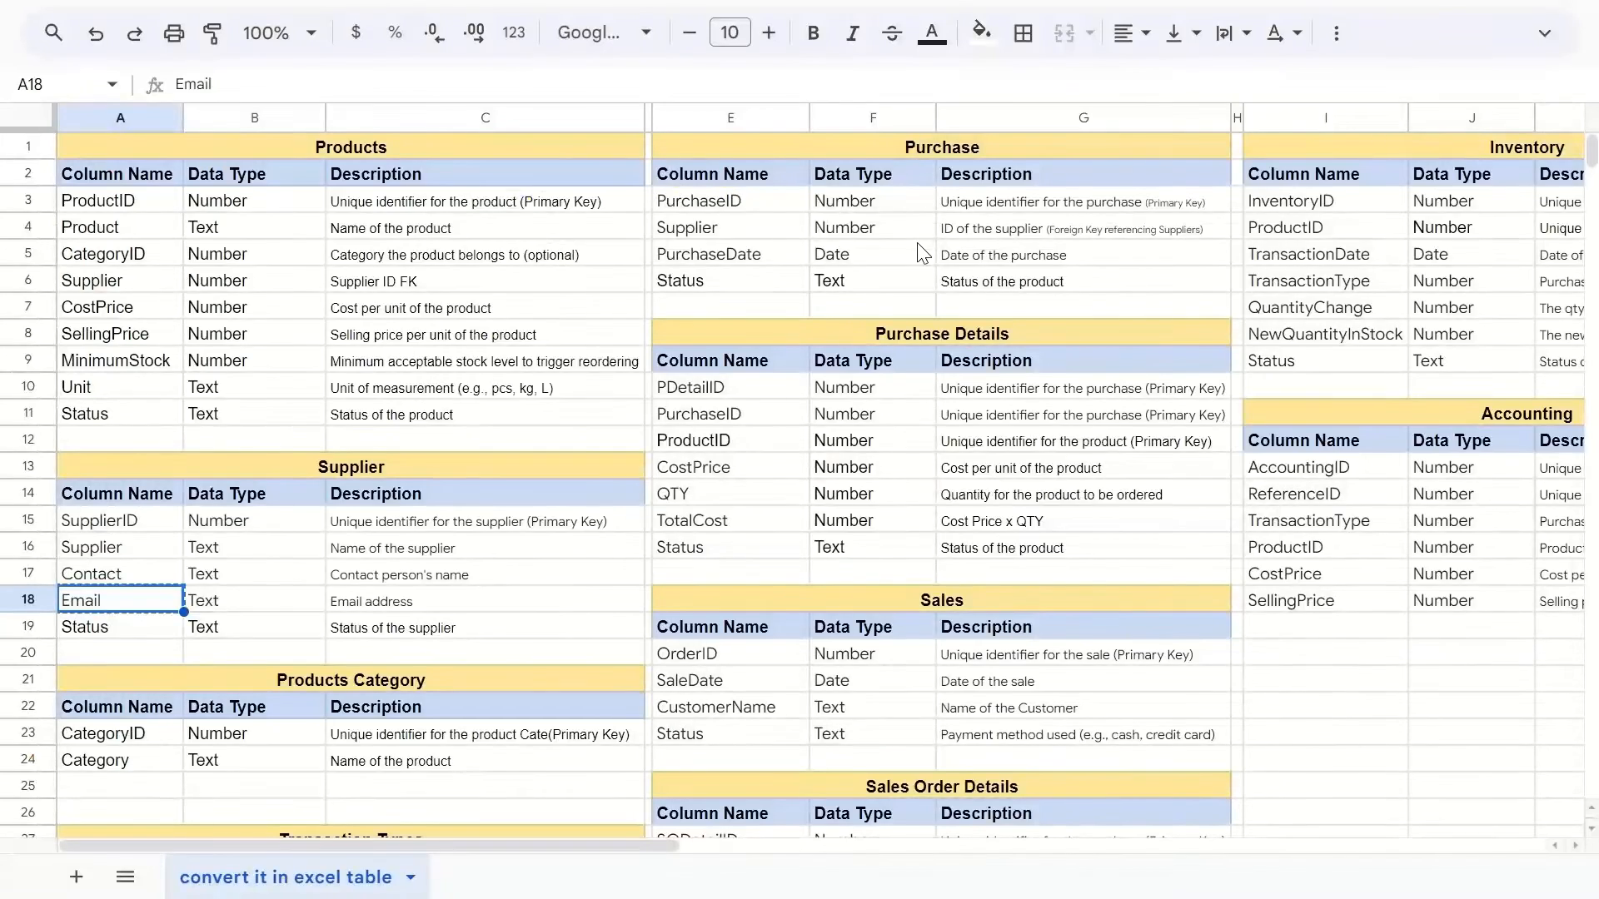
key("Down")
key("ctrl+c")
key("alt+Tab")
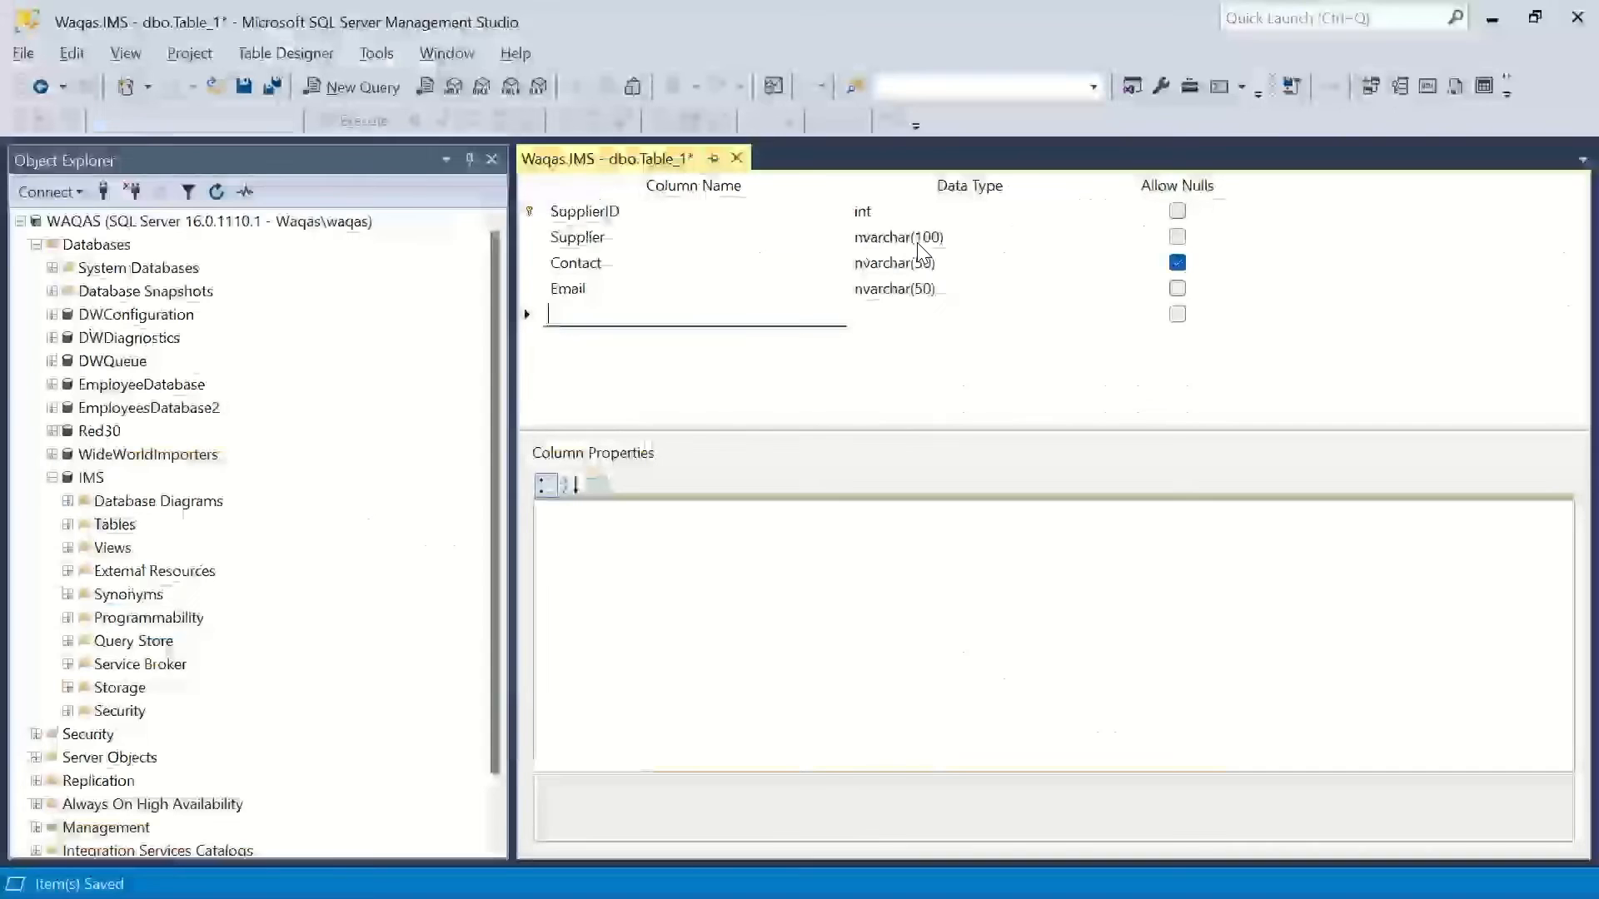
key("ctrl+v")
- Set the Status column's data type to nvarchar(50) and disallow nulls for it
key("Tab")
type("nva")
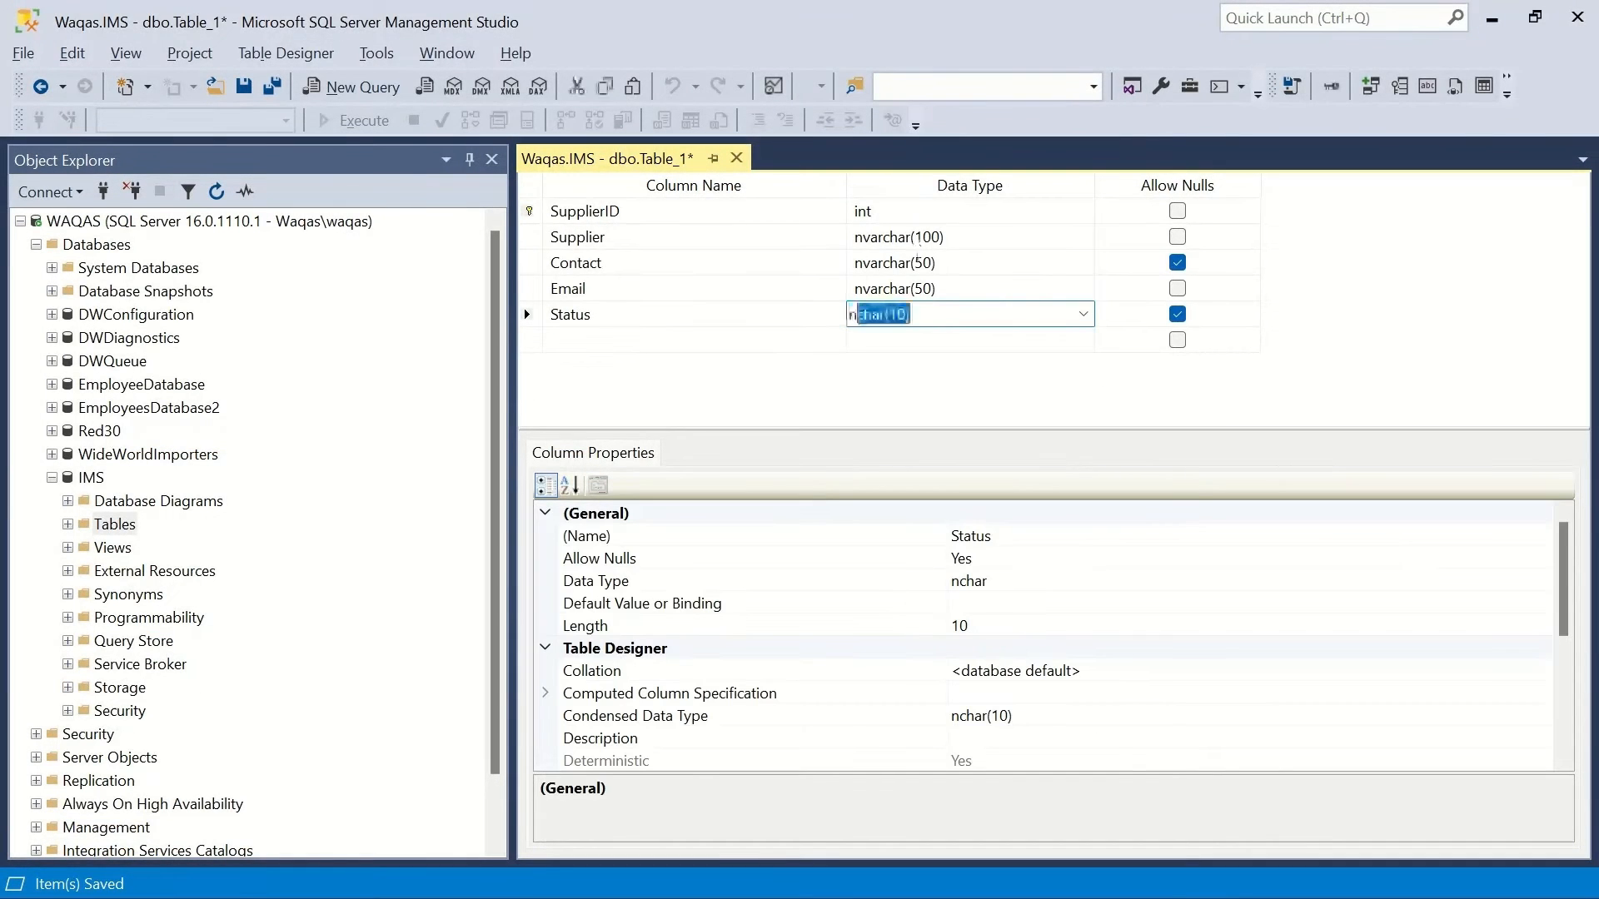
type("r")
key("Tab")
key("space")
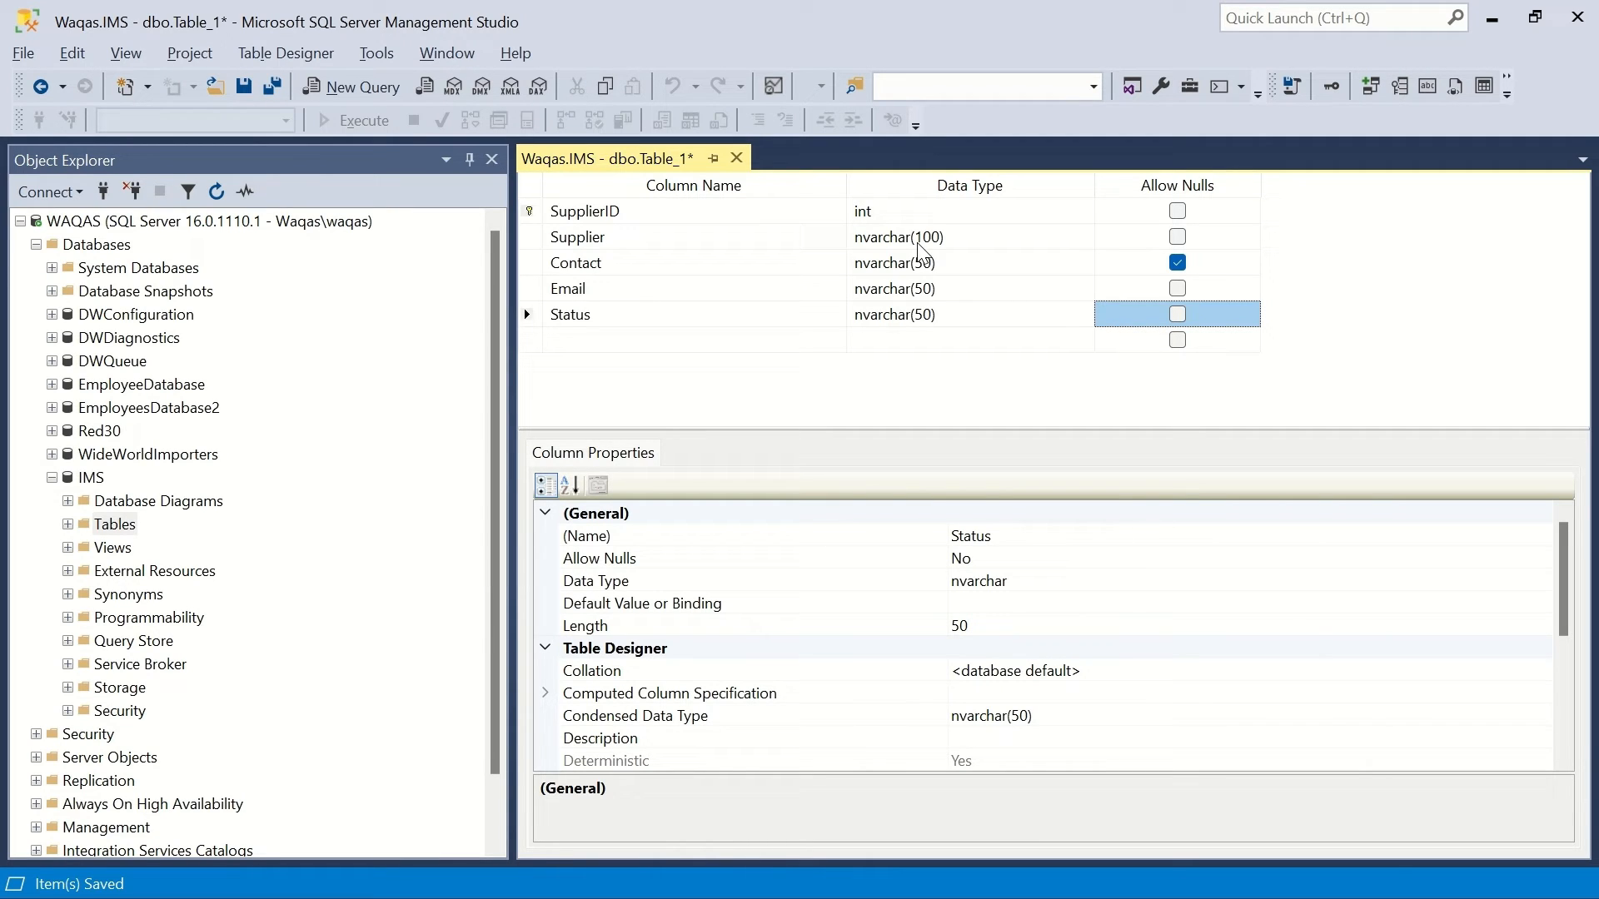
- Start saving the new table and copy the Supplier title from the planning spreadsheet for its name
key("alt+Tab")
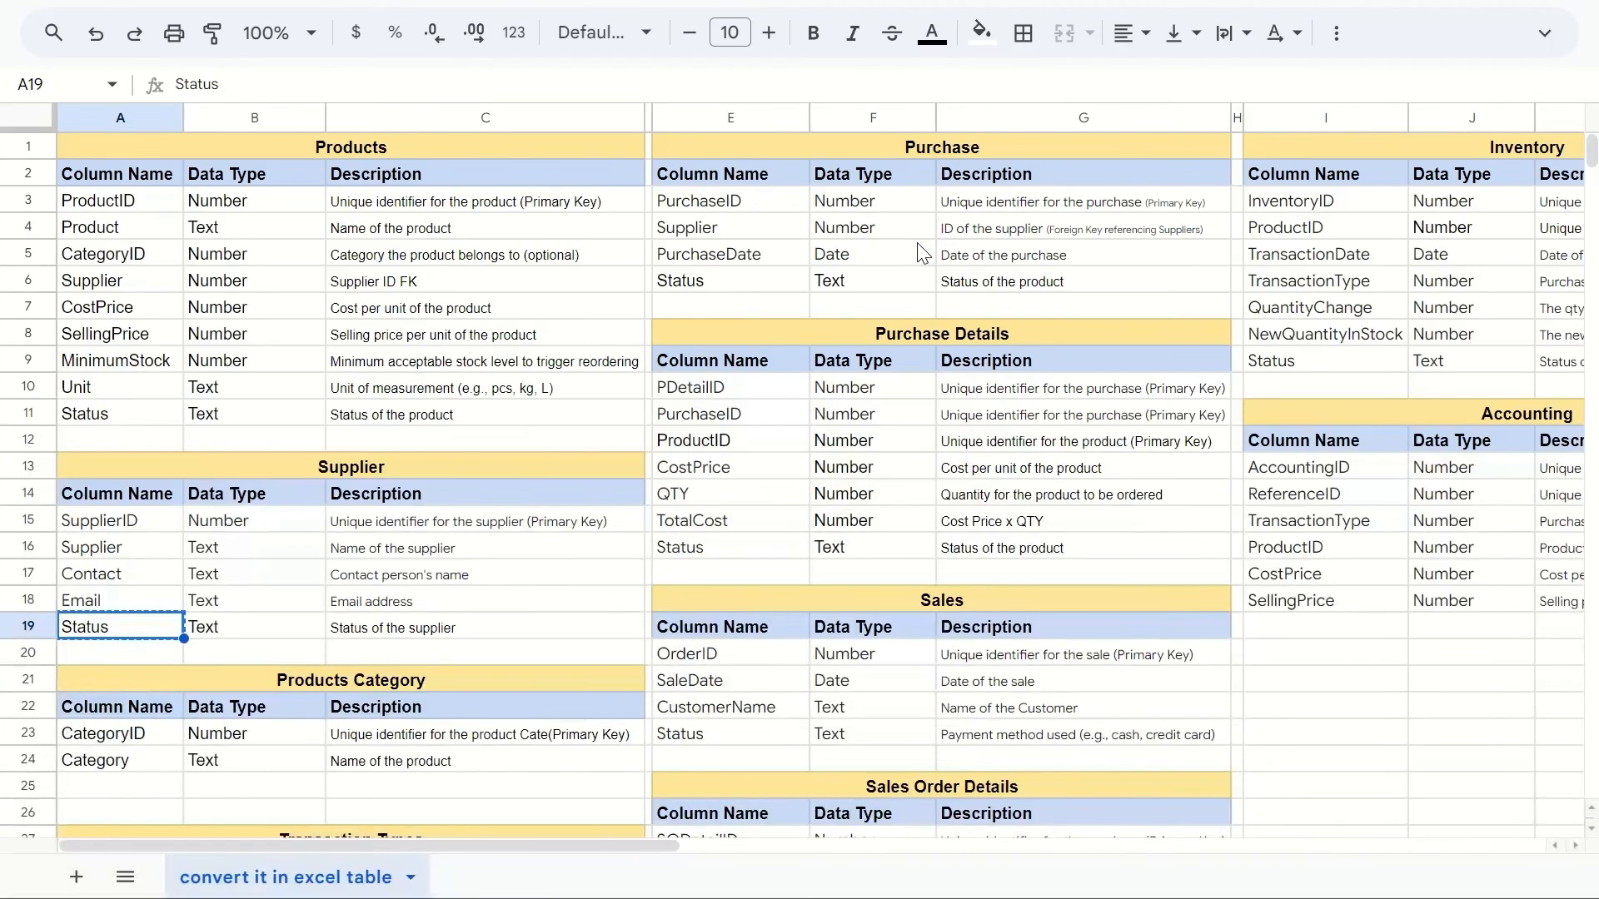
key("alt+Tab")
key("ctrl+s")
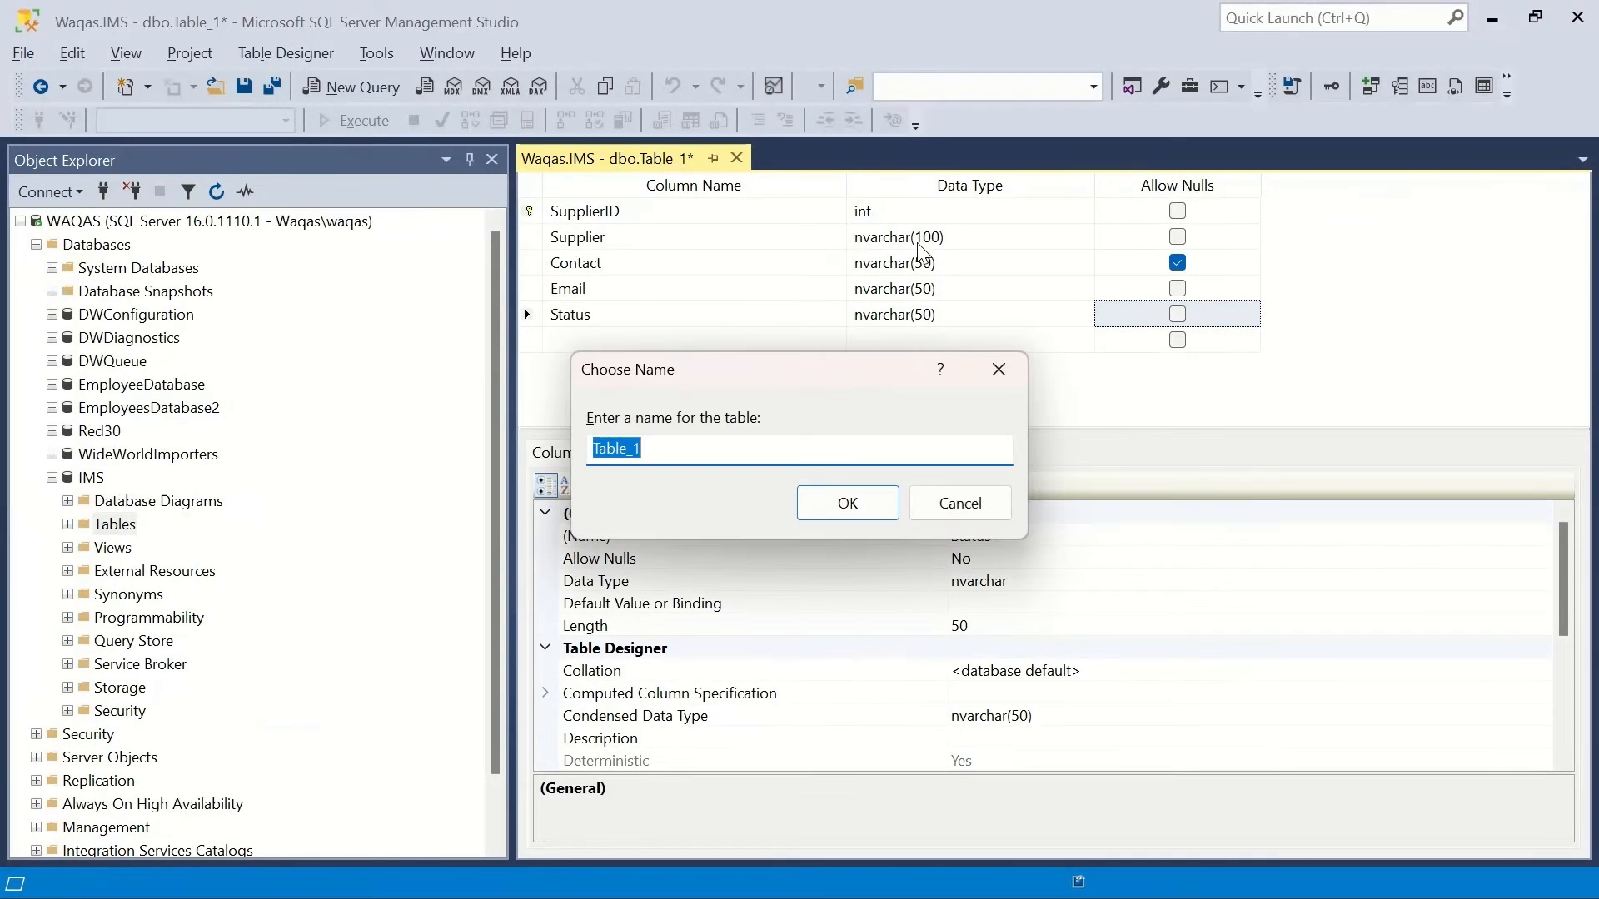
key("alt+Tab")
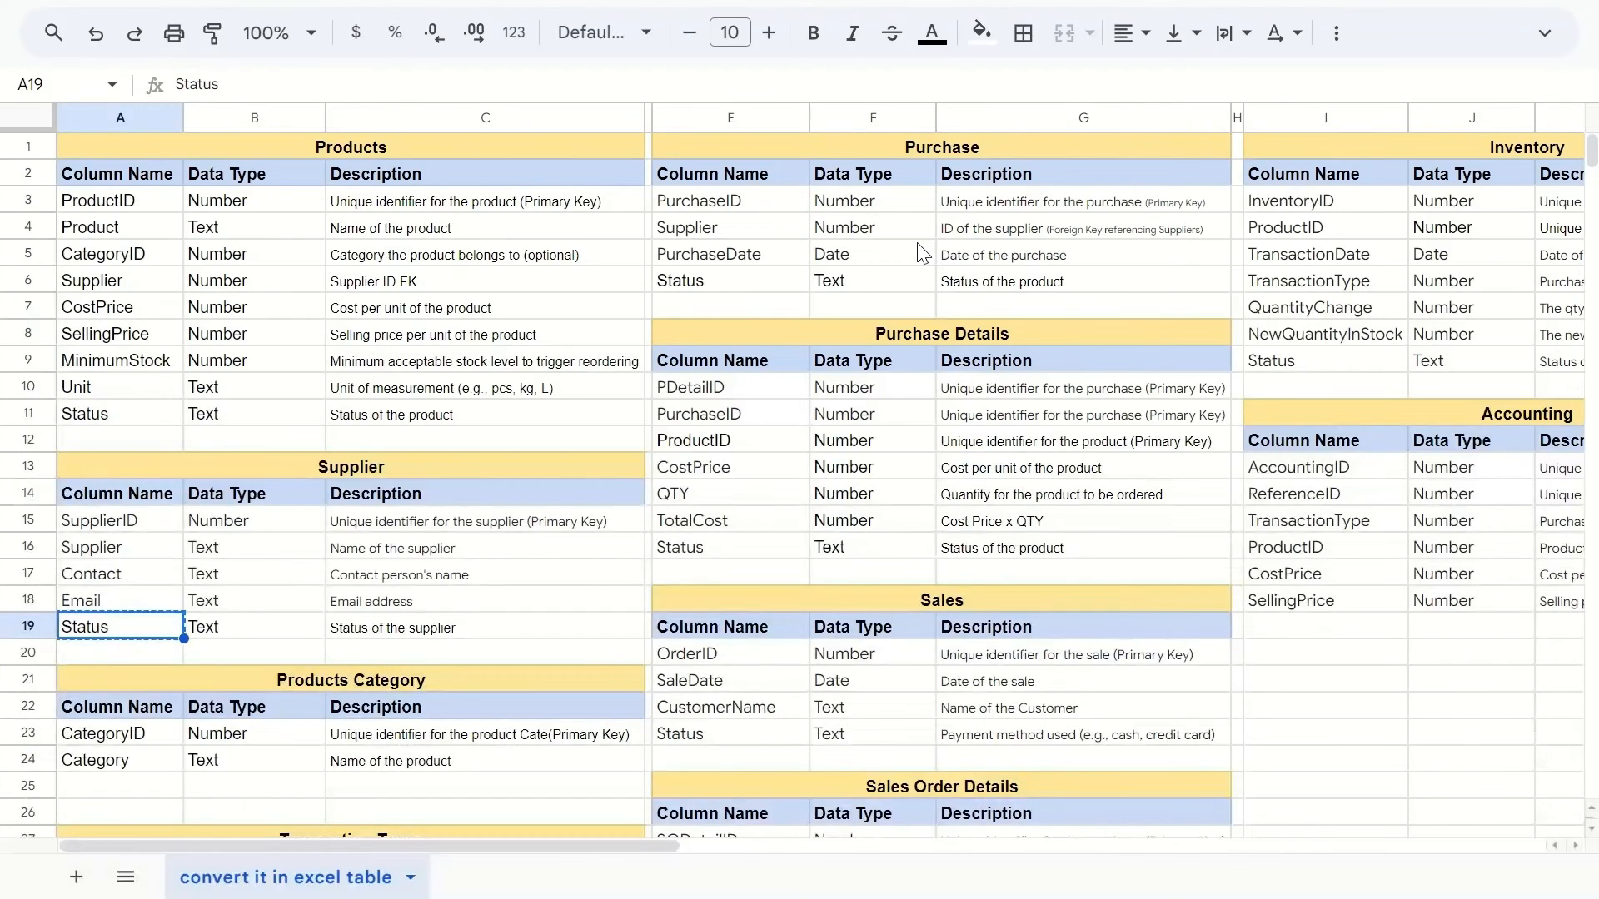
key("Up")
key("Up")
key("Up")
key("Up")
key("Up")
key("Up")
key("ctrl+c")
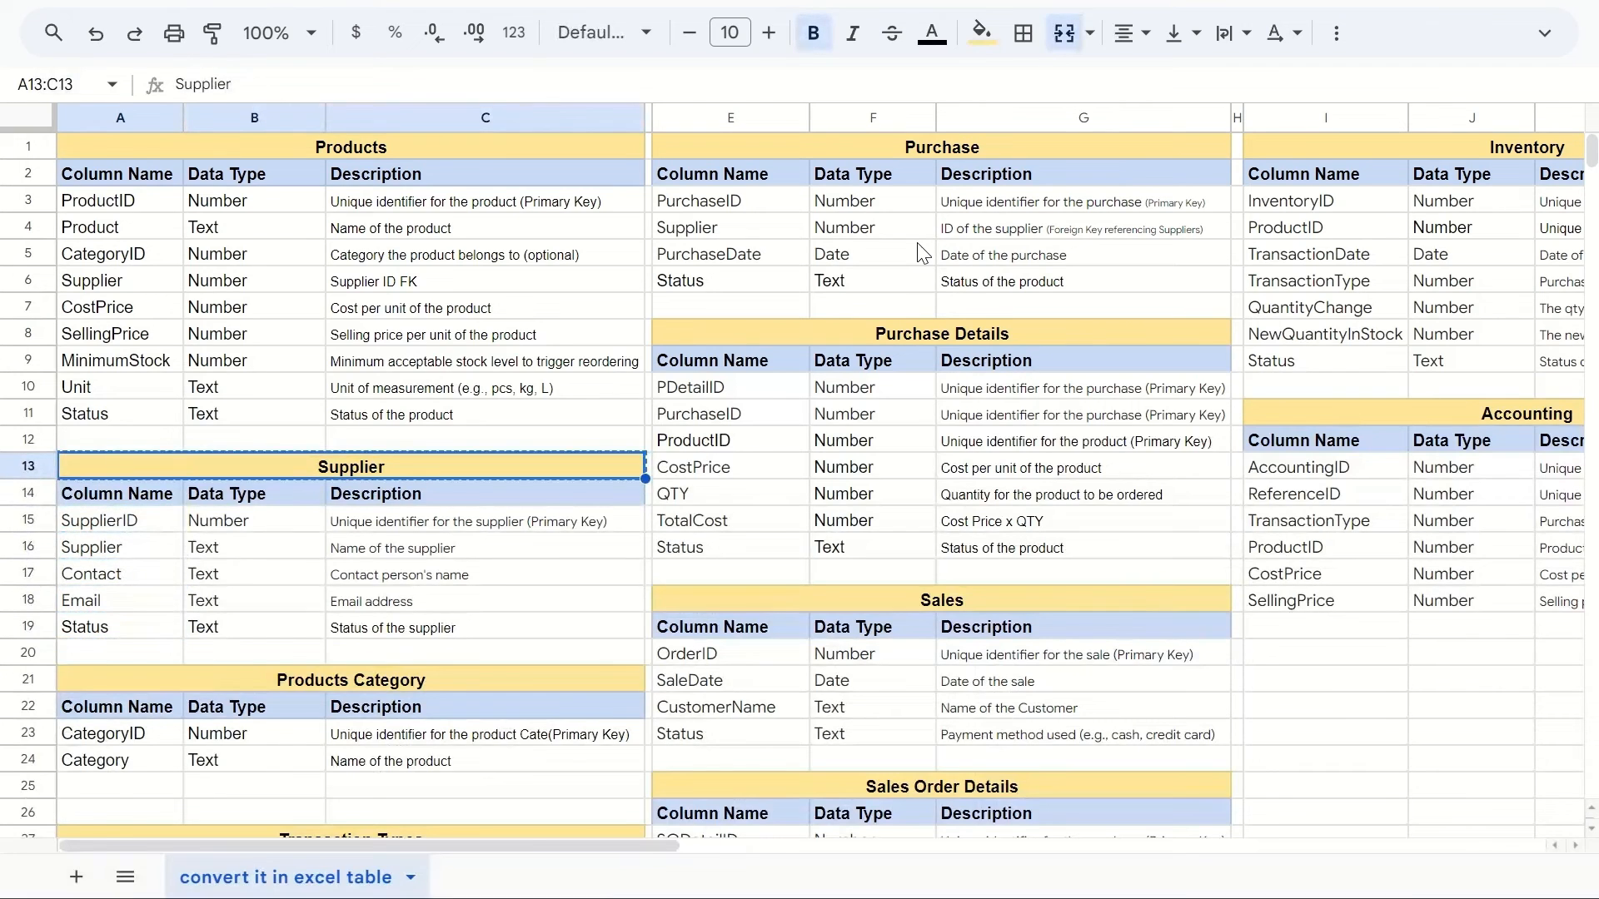
- Save the table under the name Suppliers and close its designer
key("alt+Tab")
key("ctrl+v")
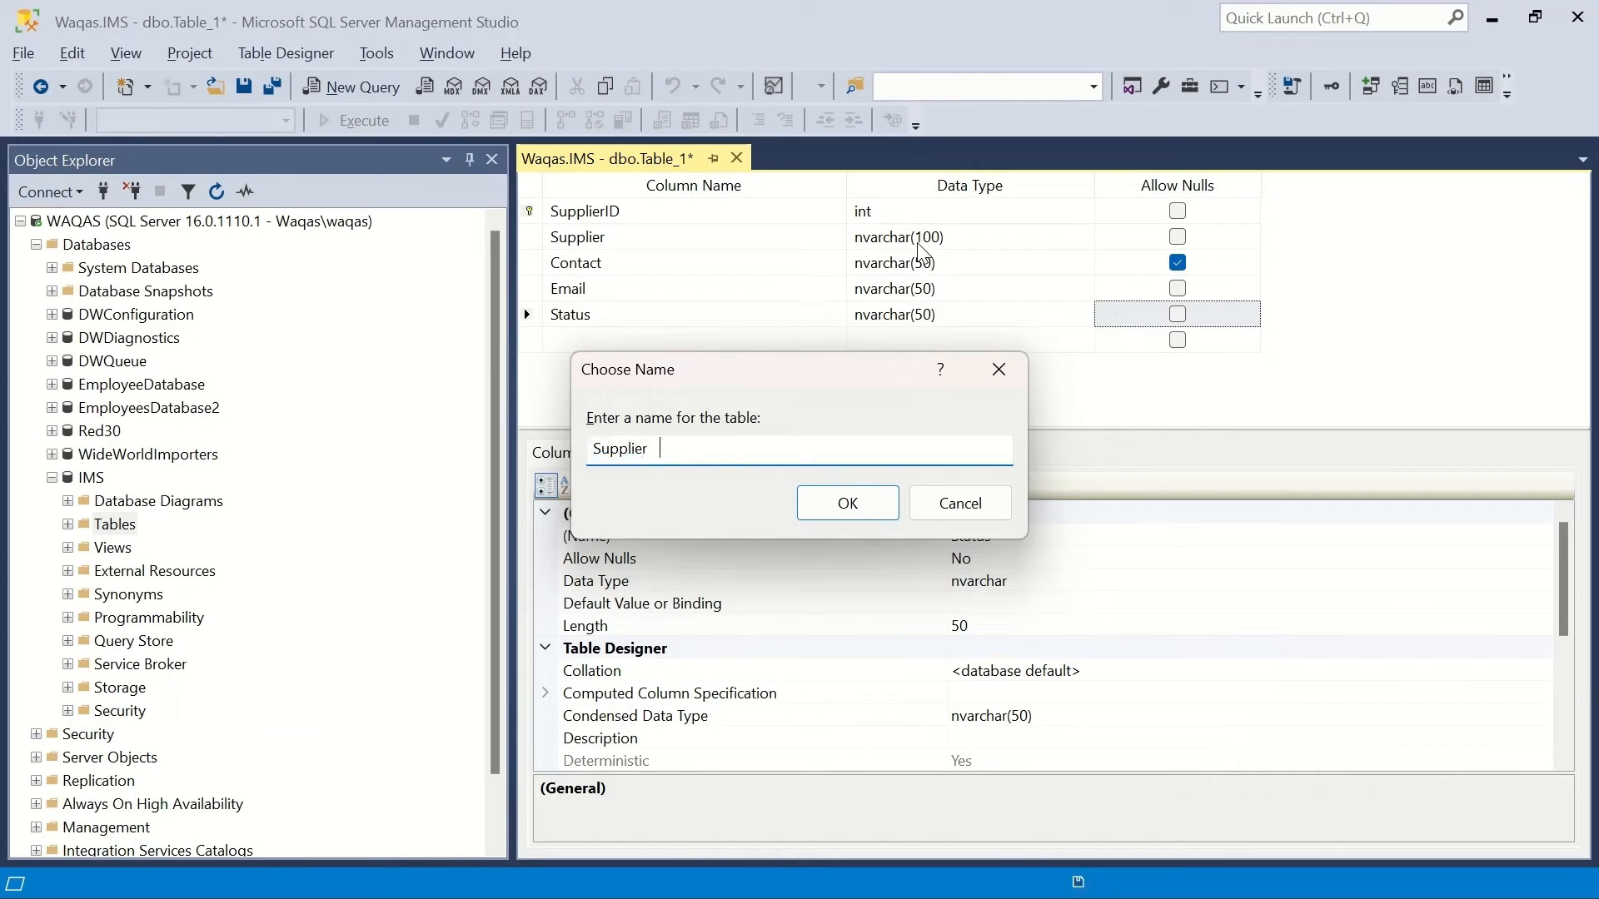
type("s")
key("Return")
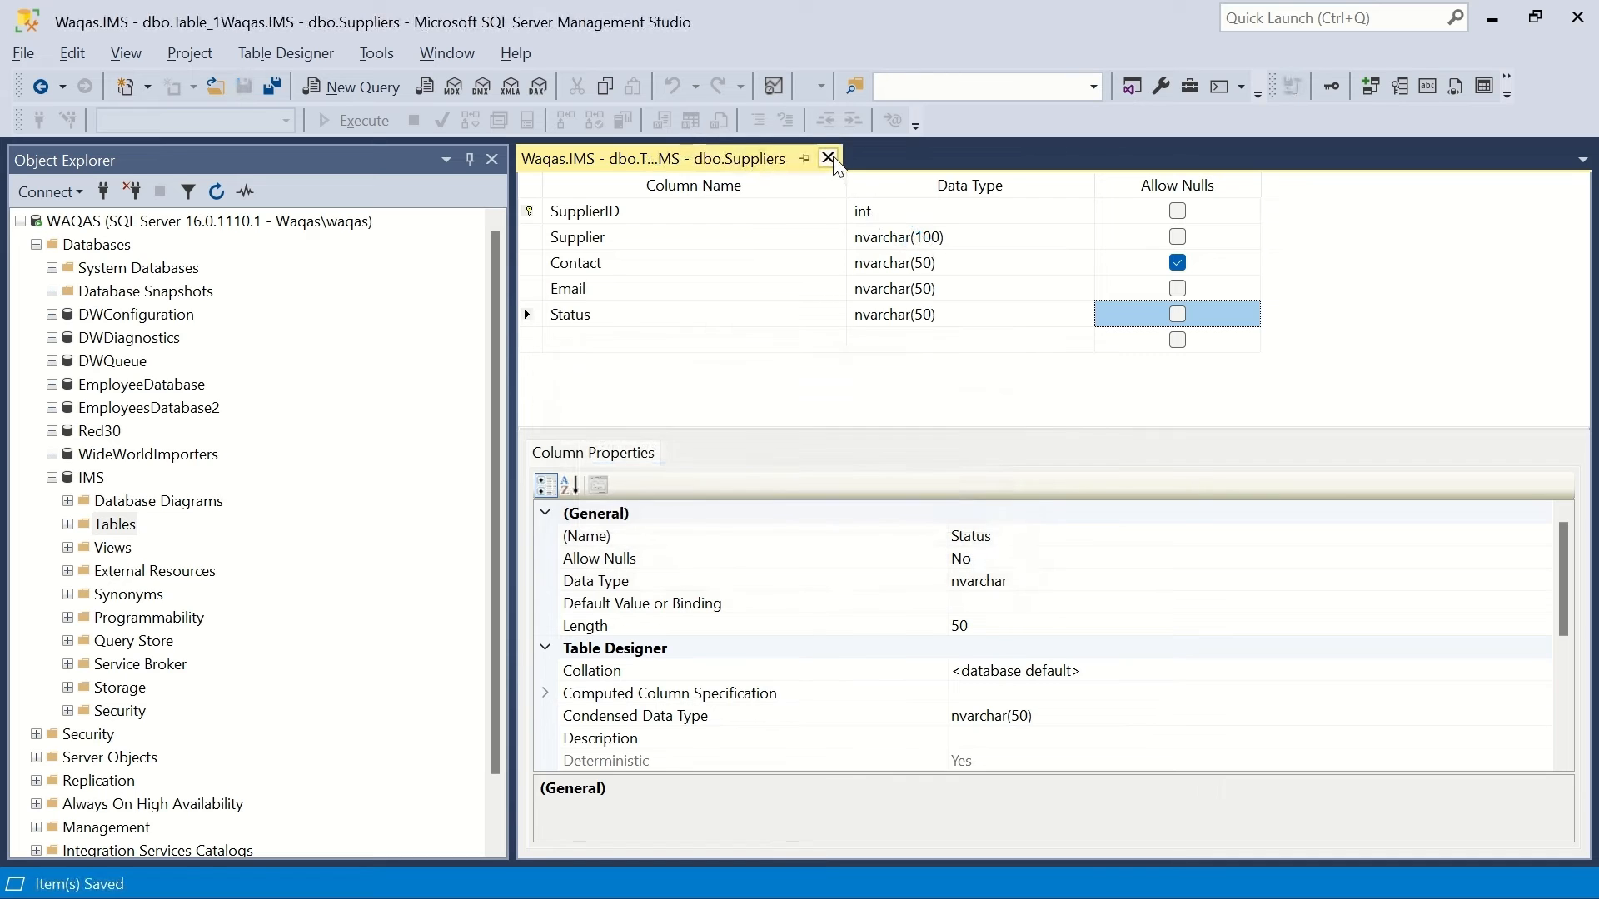
left_click(829, 157)
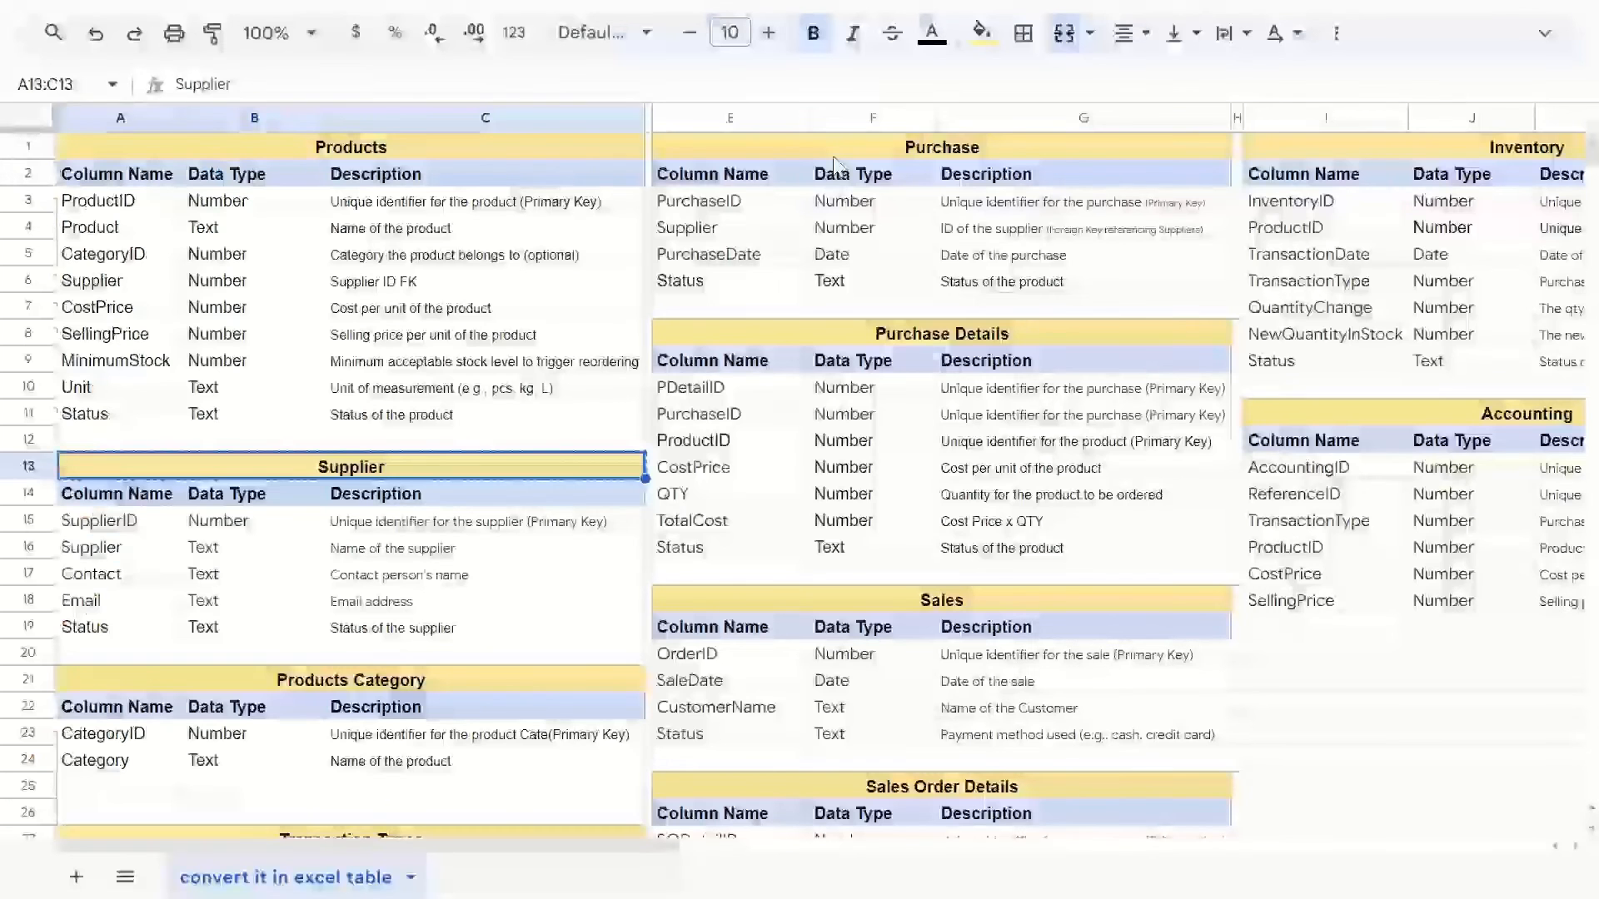
- Go to the Products Category table definition in the planning spreadsheet
key("ctrl+c")
key("Down")
key("Down")
key("Down")
key("Down")
key("Down")
key("Down")
key("Down")
key("Down")
key("Down")
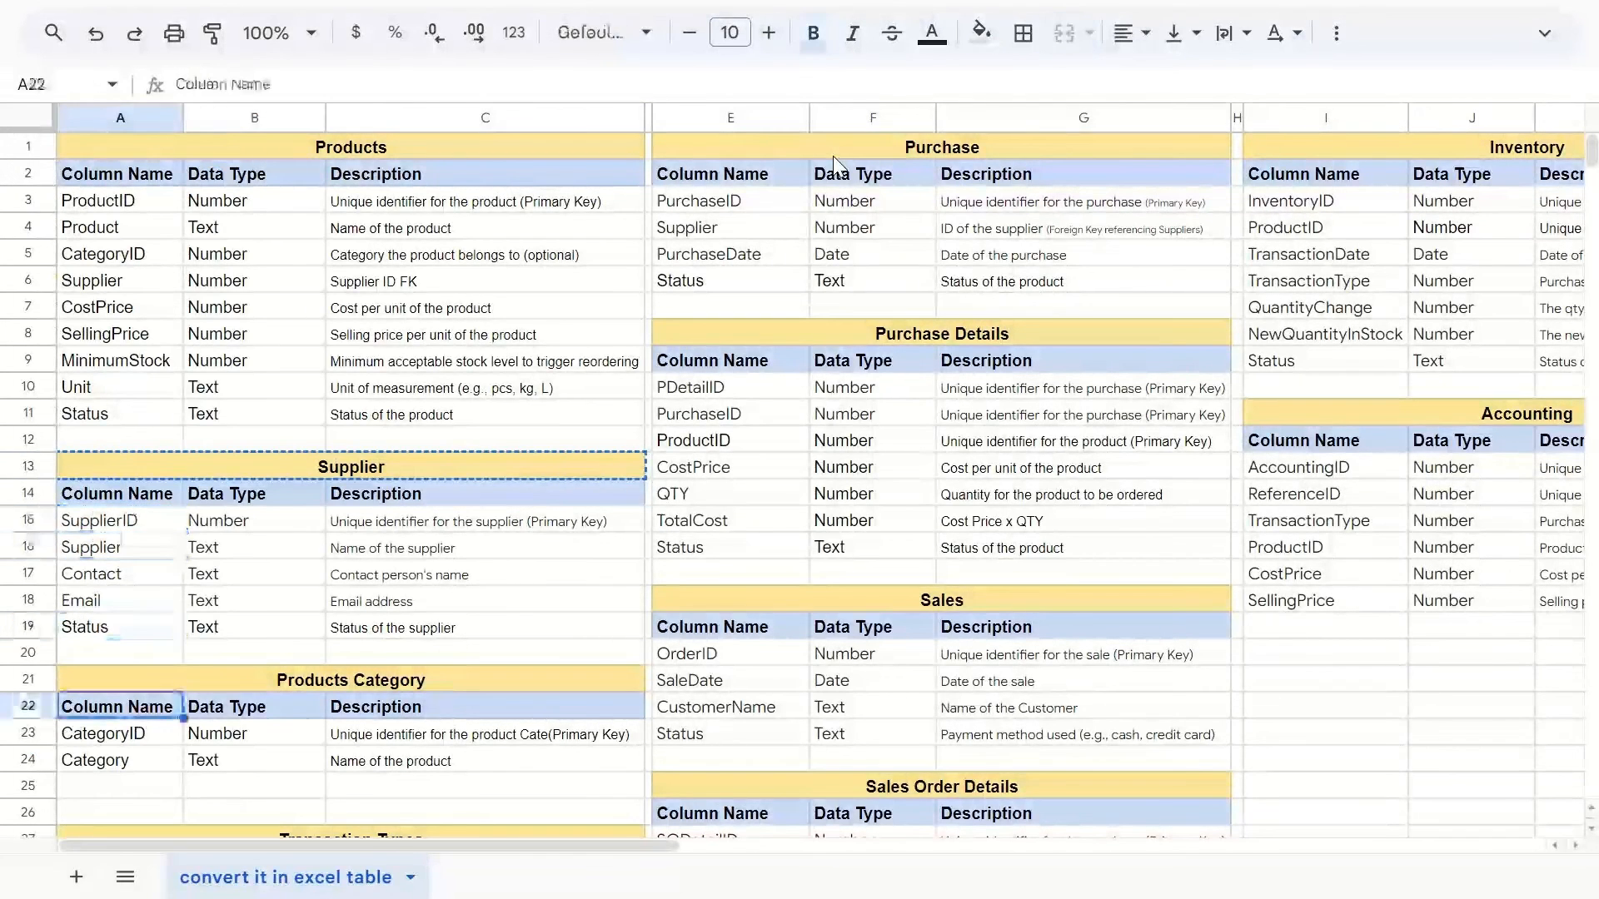
key("Up")
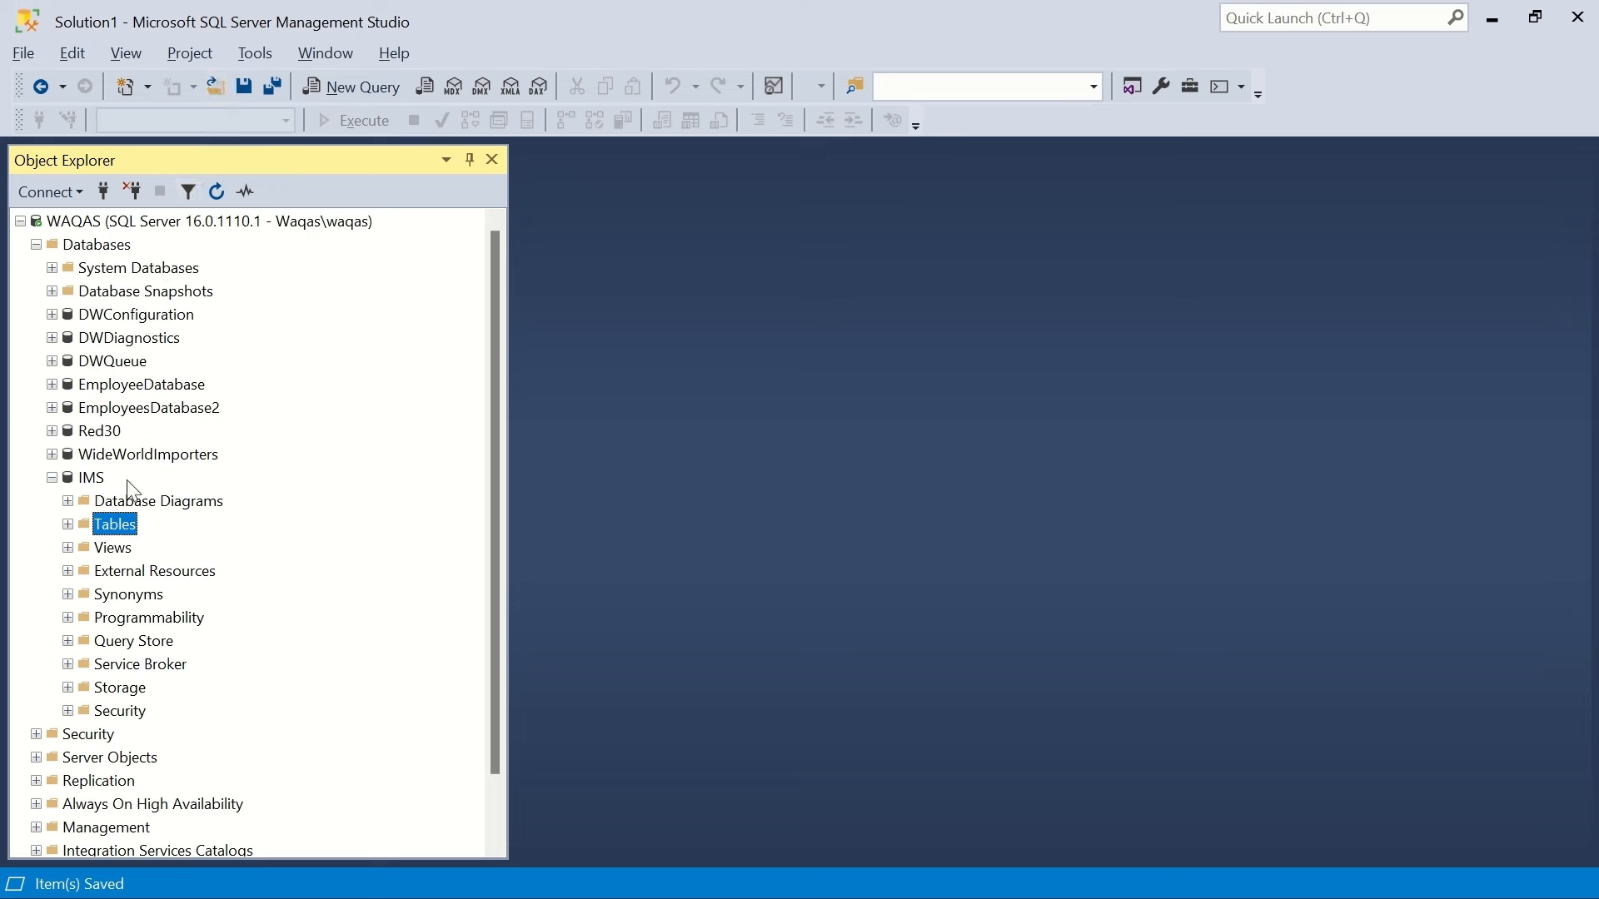
- Create a new table in the IMS database and add the CategoryID column name from the planning spreadsheet
right_click(129, 533)
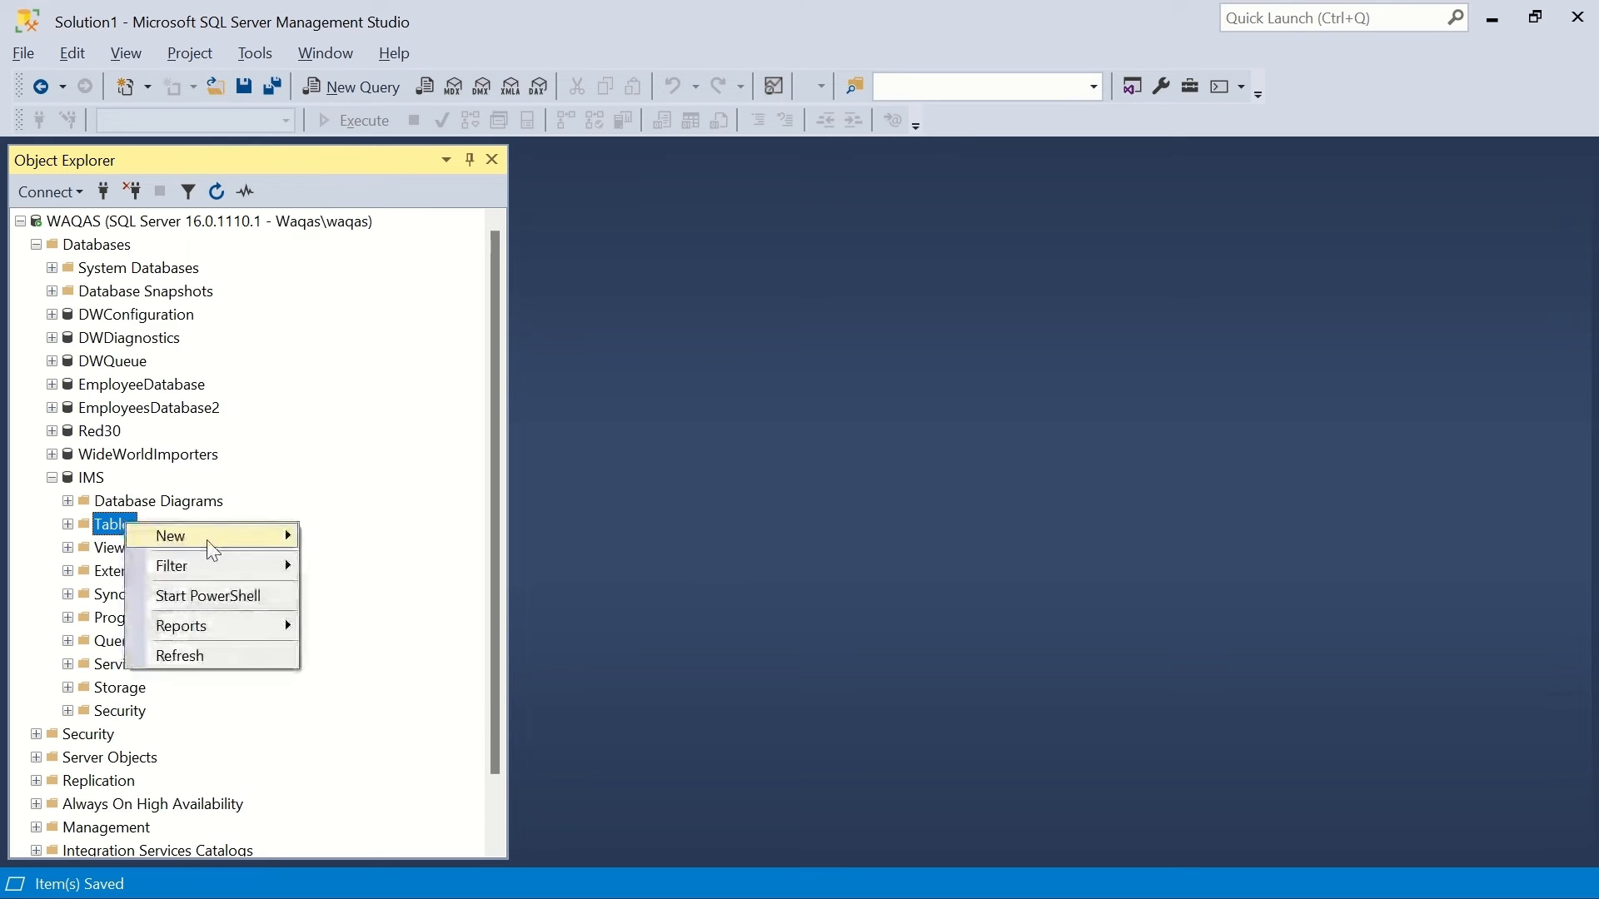
mouse_move(207, 537)
left_click(360, 538)
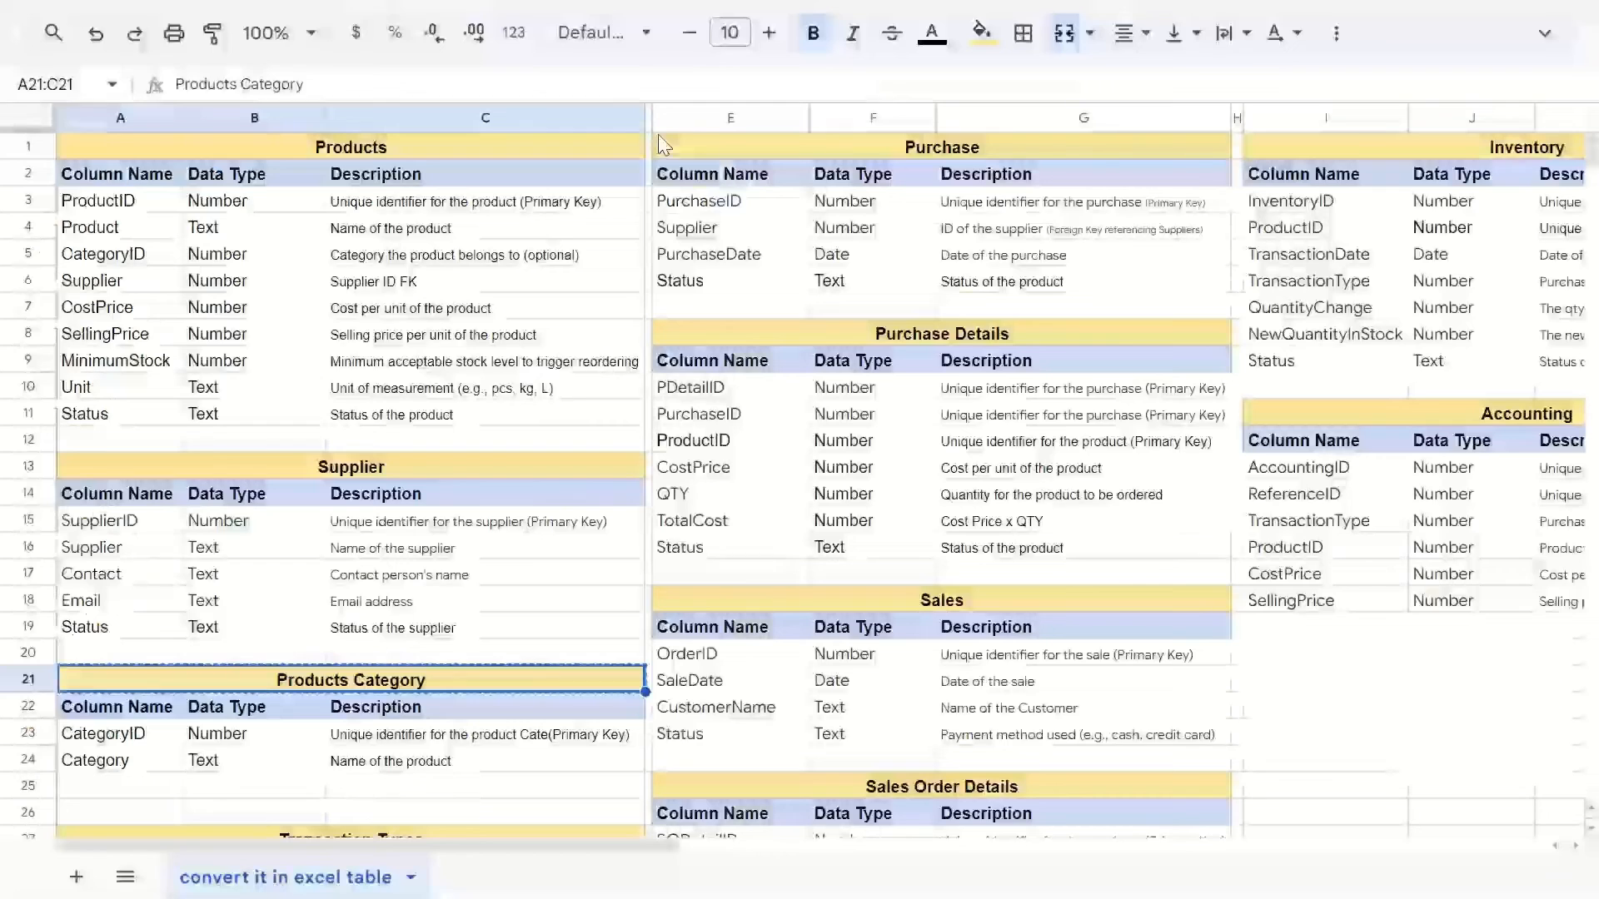
key("Down")
key("Down")
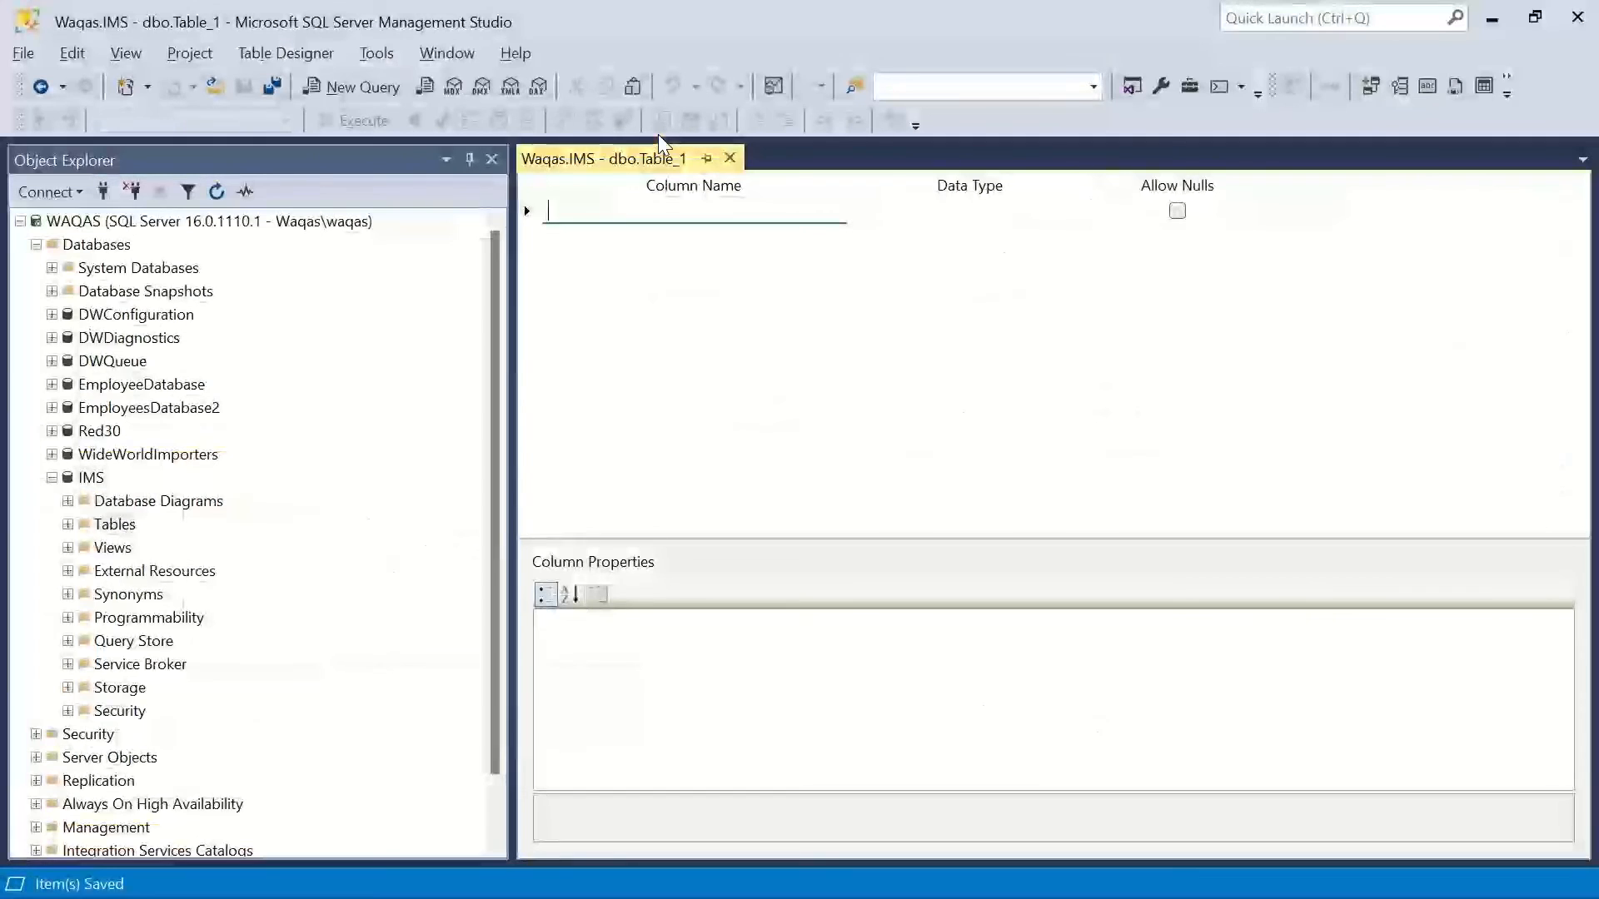
key("ctrl+v")
key("Tab")
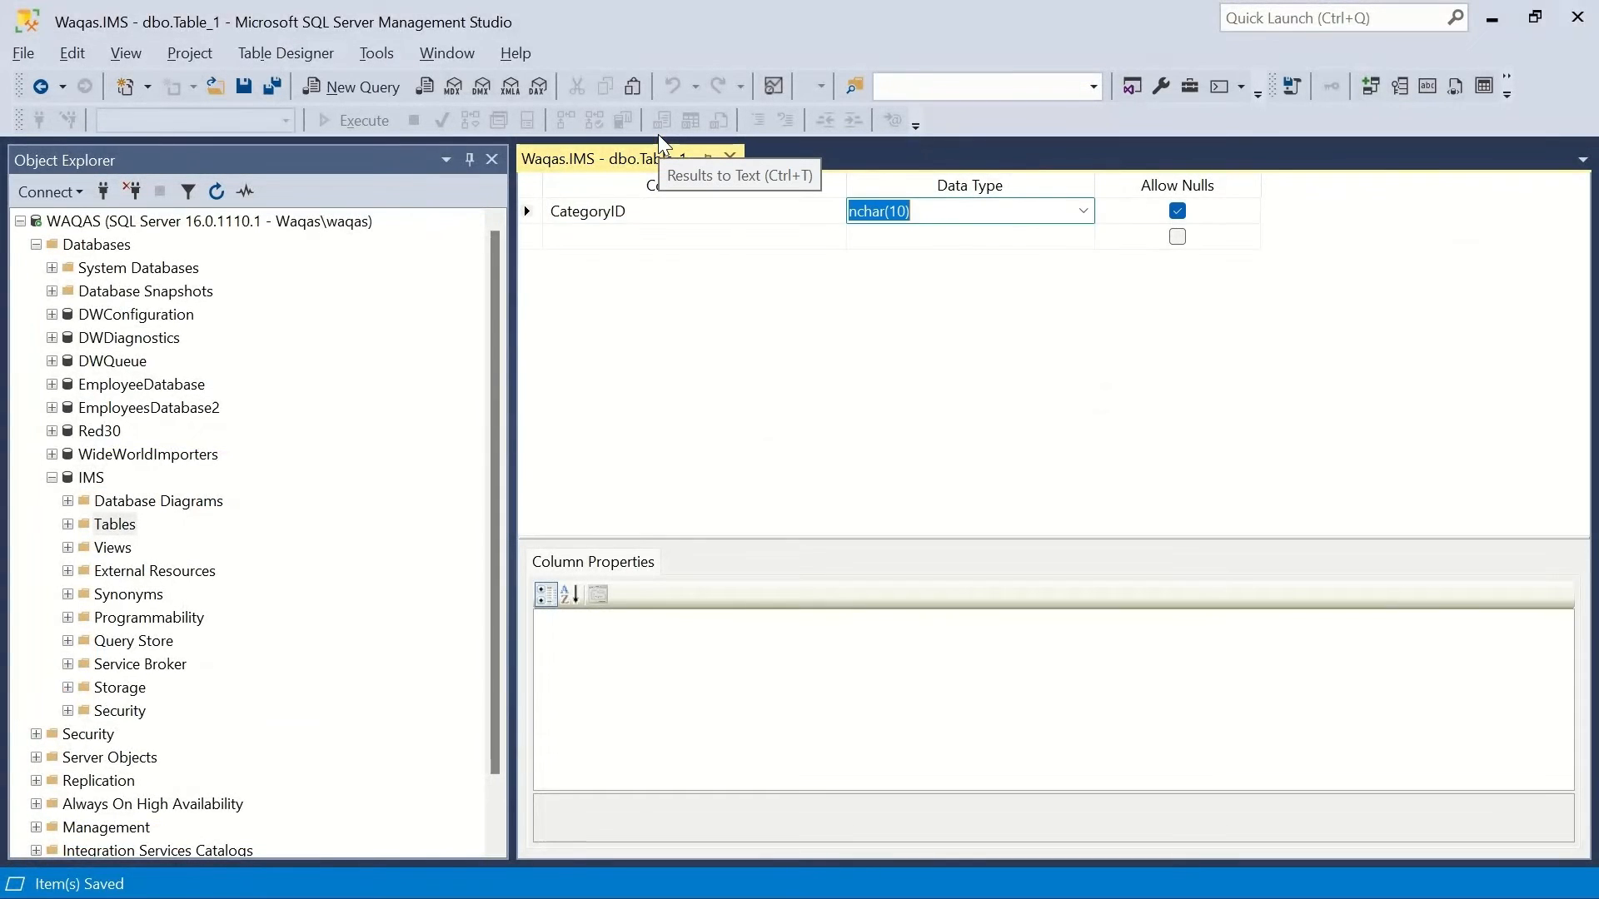
- Set the CategoryID column's data type to int and disallow nulls for it
type("int")
key("Tab")
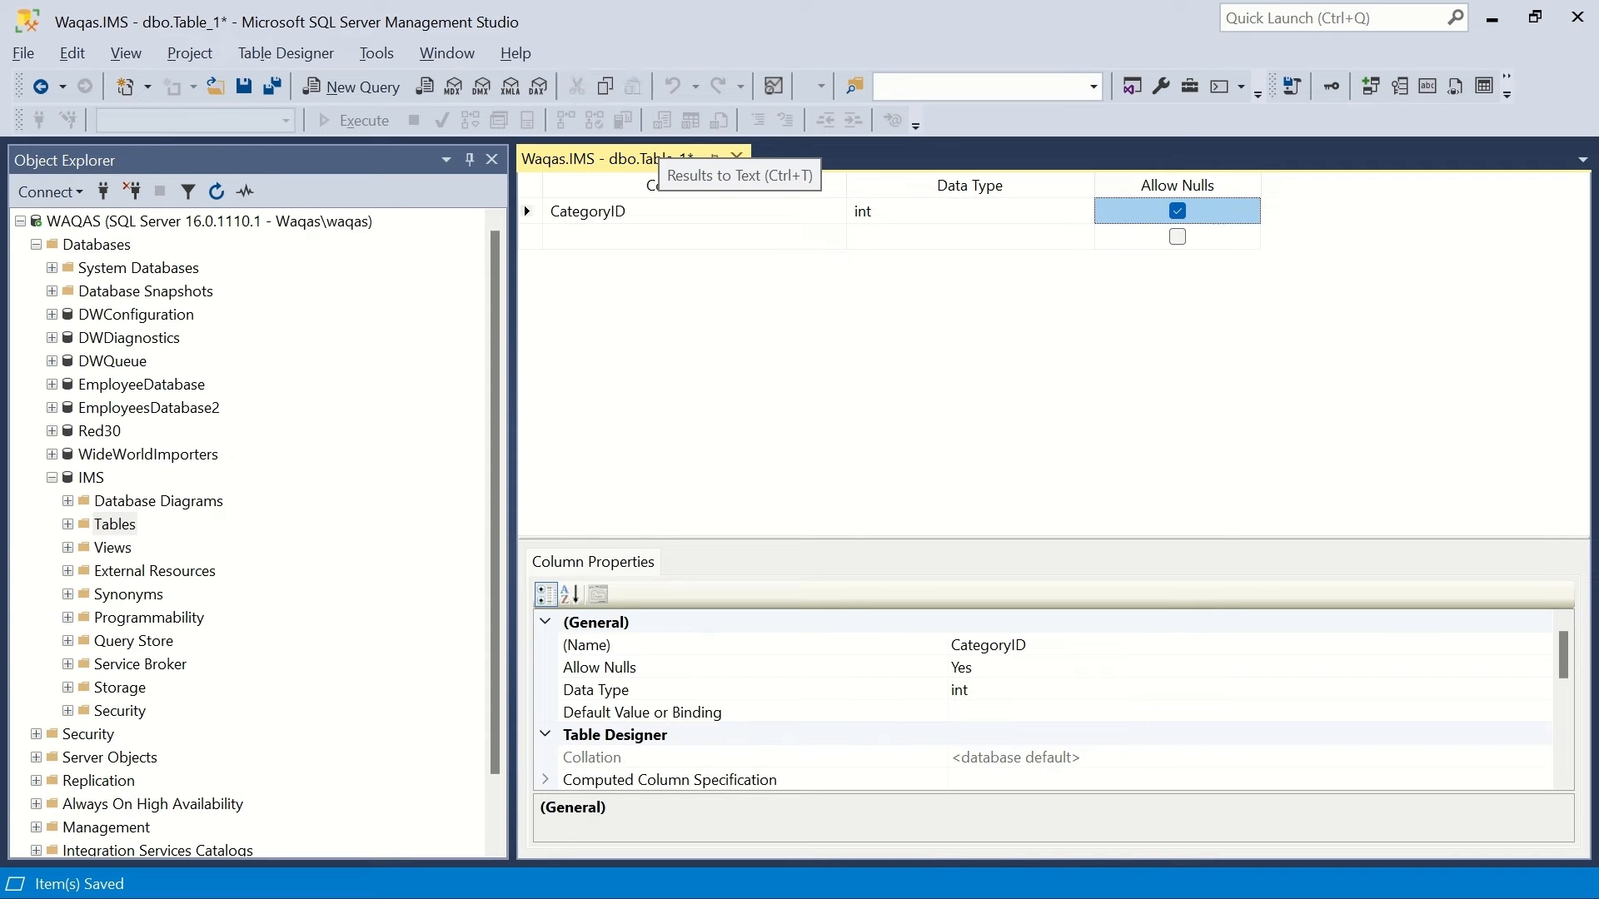
key("space")
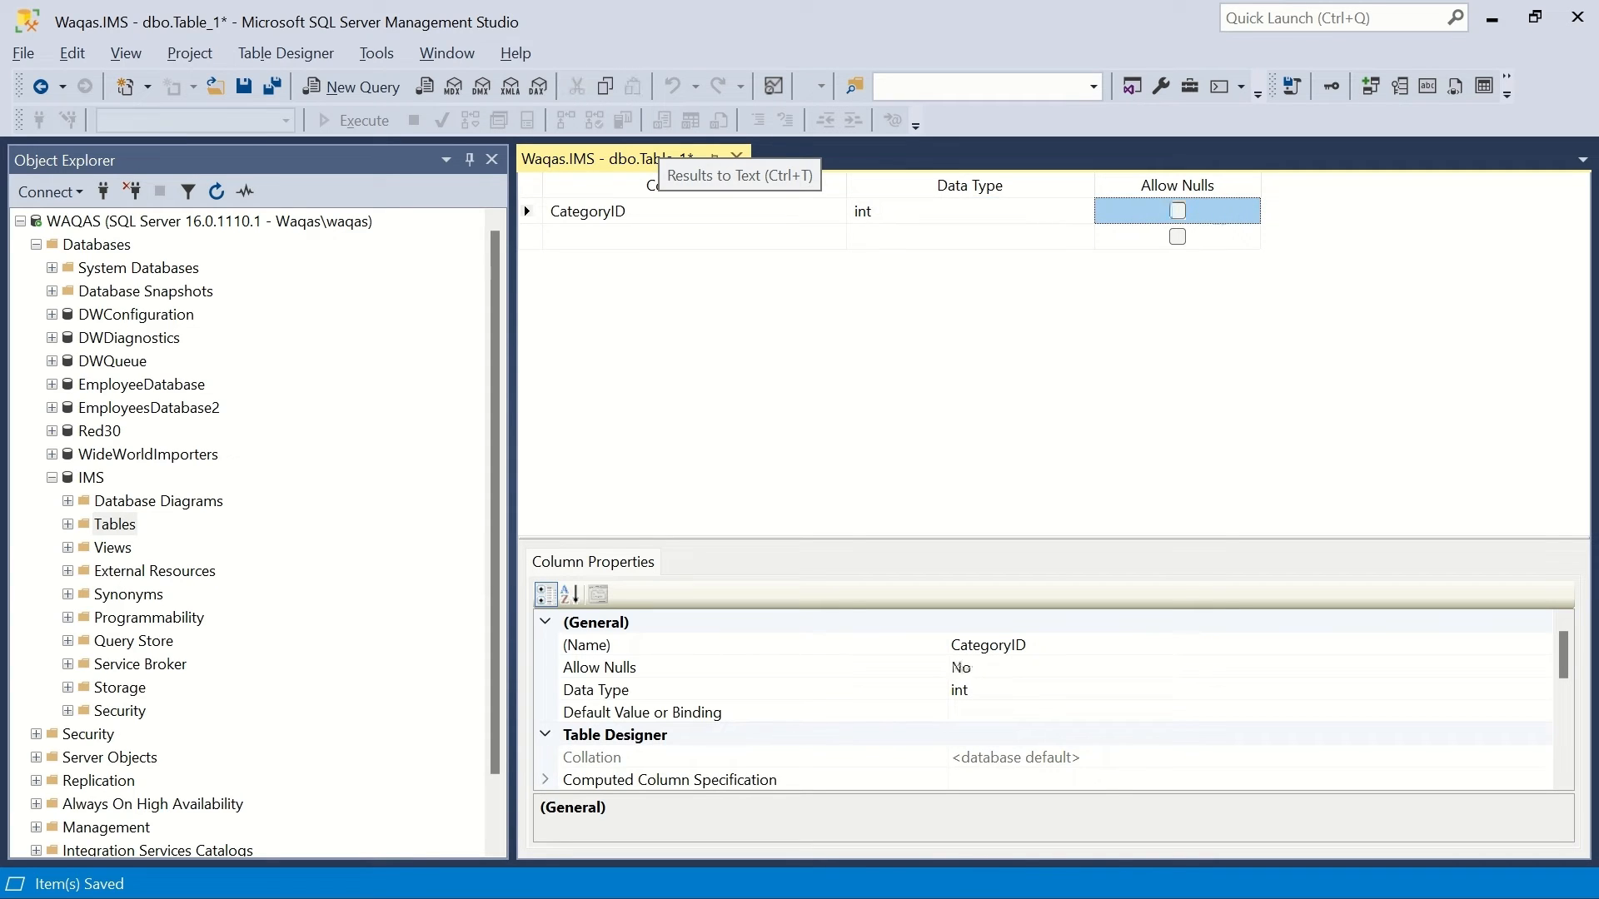
- Make CategoryID an identity column by setting Is Identity to Yes in its identity specification
left_click(845, 647)
scroll(845, 647, "down", 4)
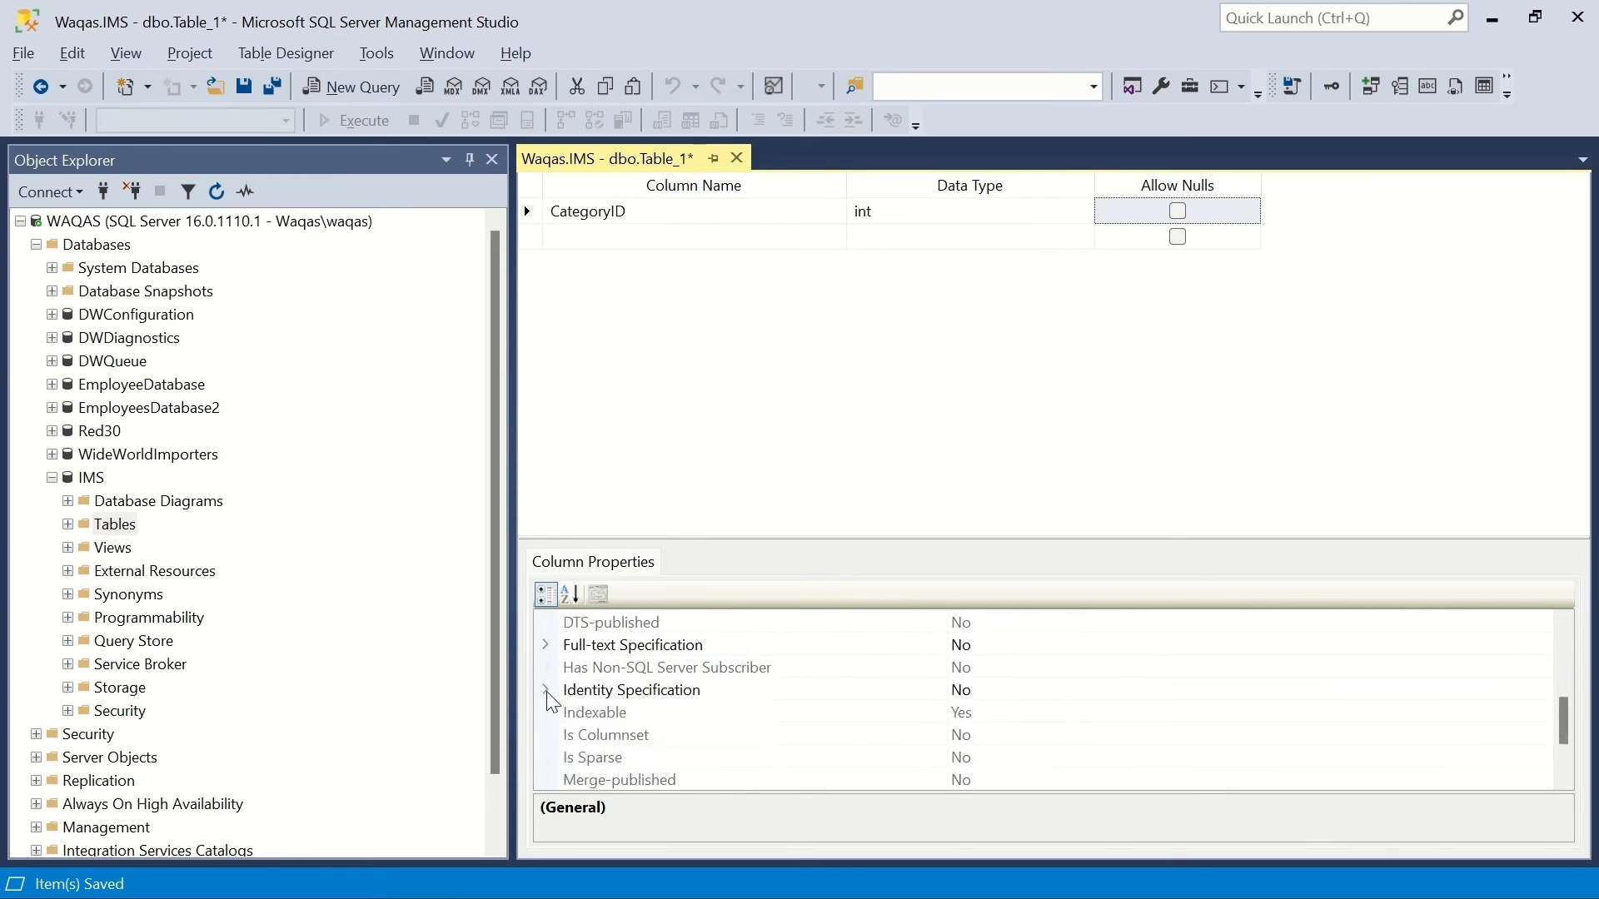
left_click(545, 690)
double_click(1017, 714)
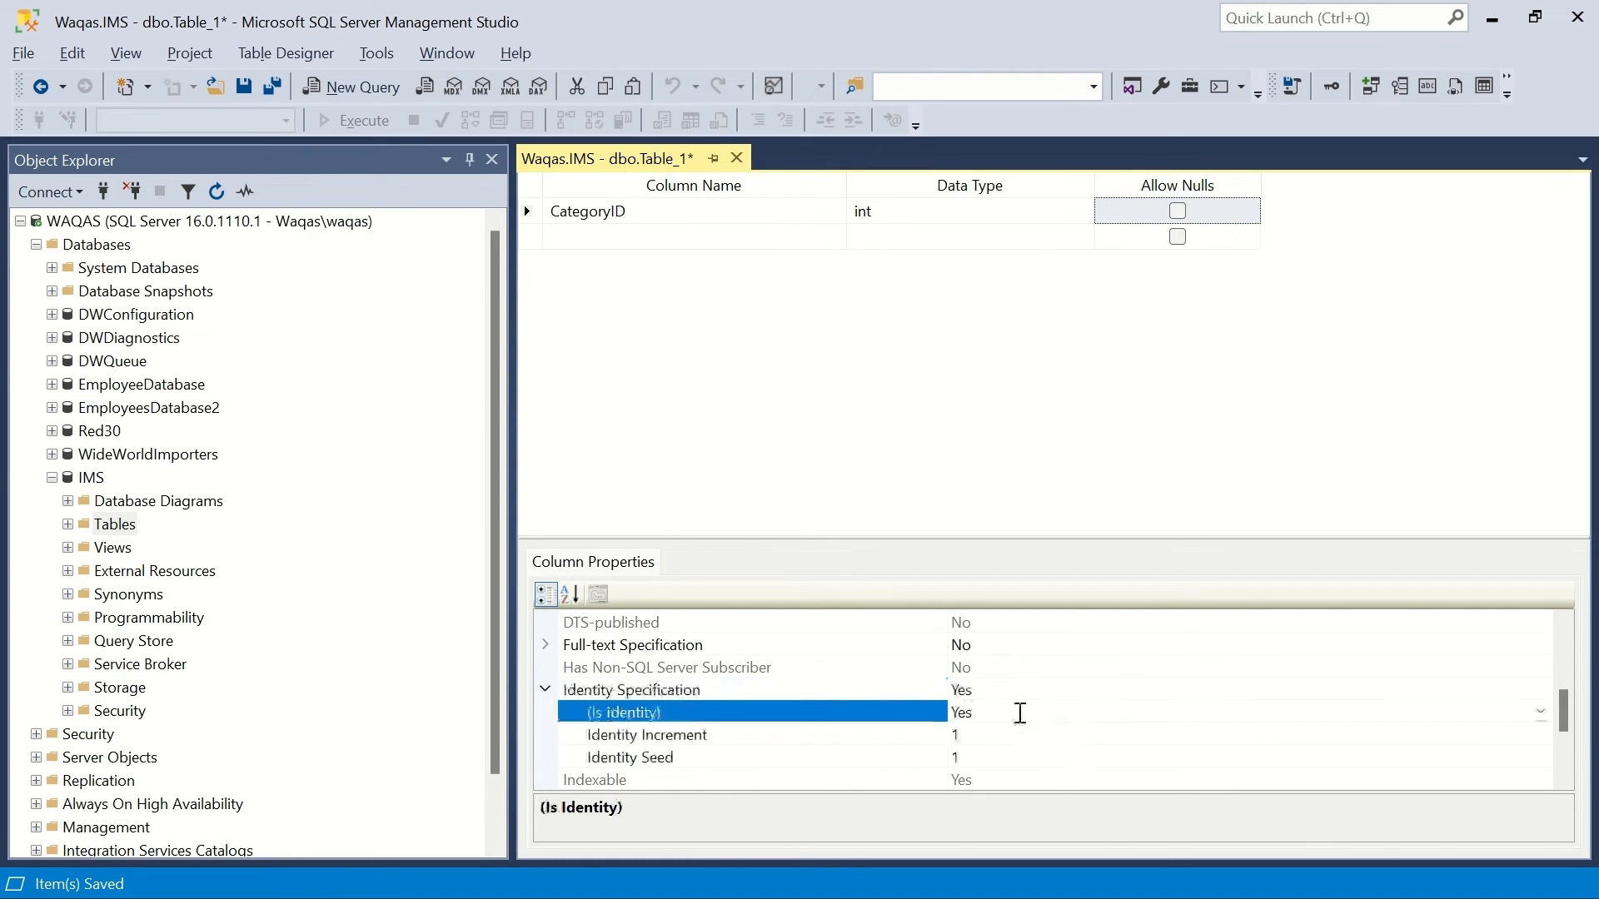
- Copy the Category column name from the planning spreadsheet into a new row below CategoryID
left_click(598, 242)
key("alt+Tab")
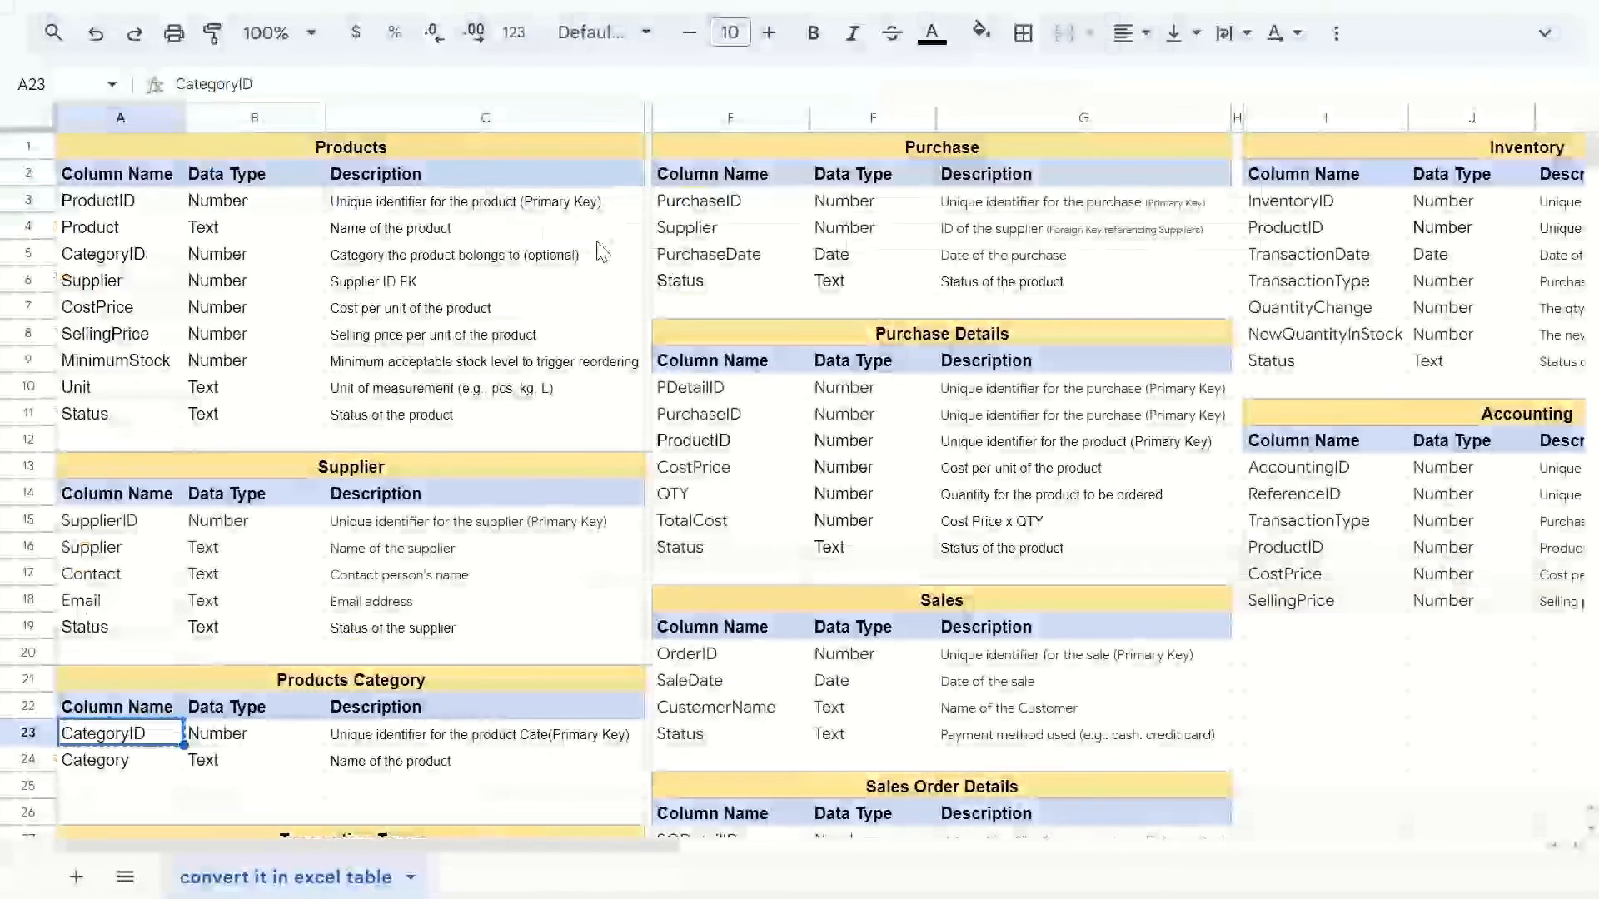
key("ctrl+c")
key("alt+Tab")
key("ctrl+v")
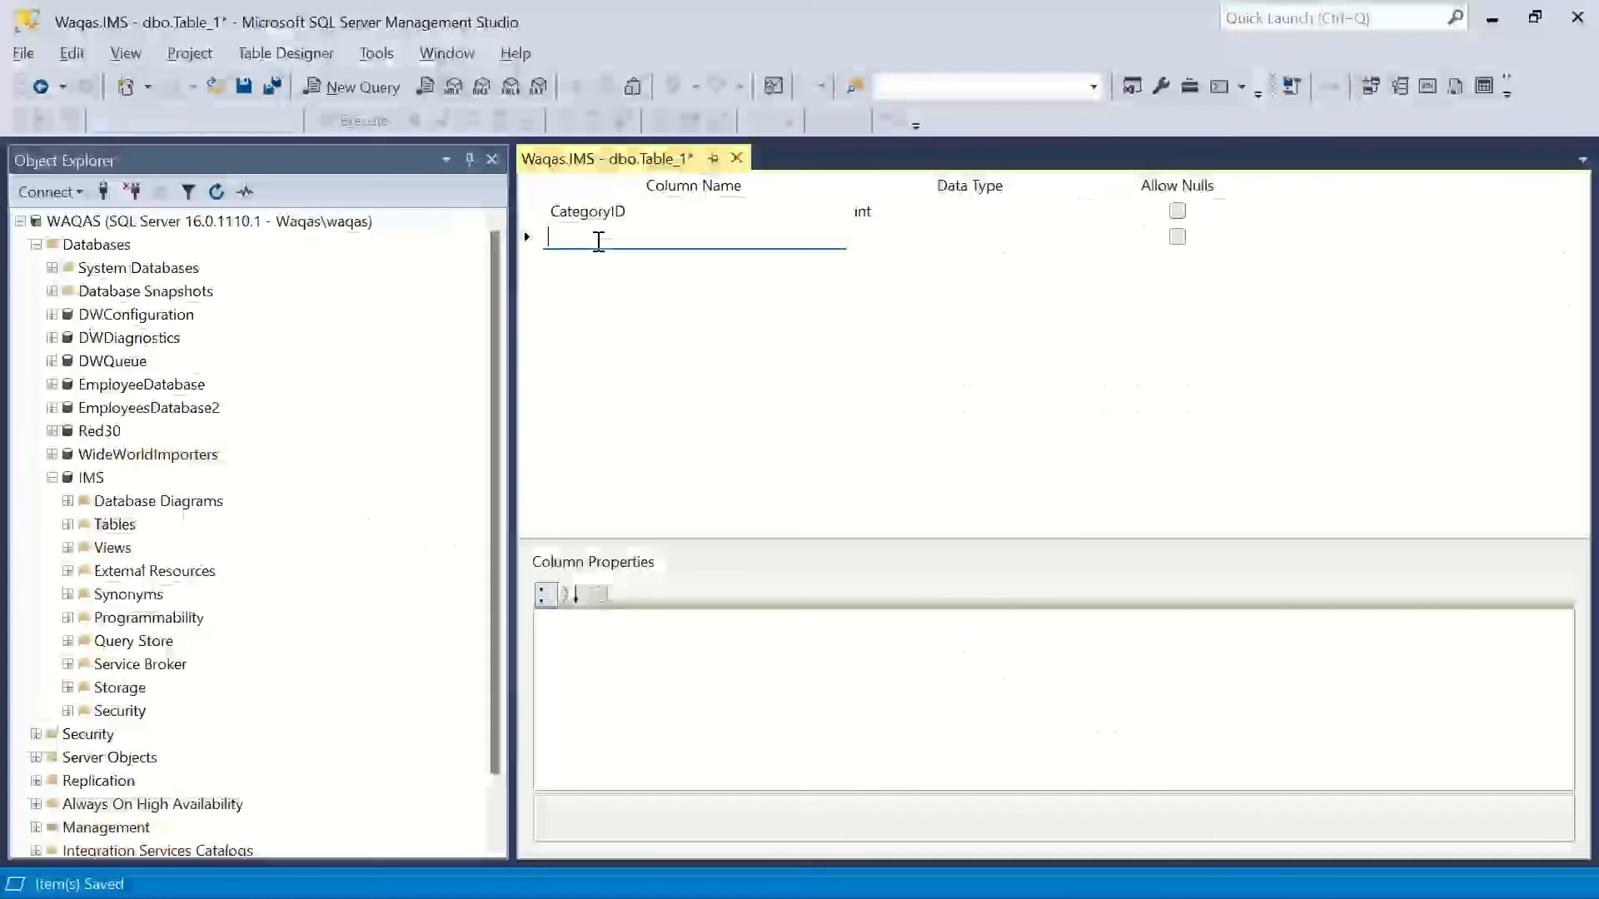
- Set the Category column's data type to nvarchar(100) and disallow nulls for it
key("Tab")
type("nva")
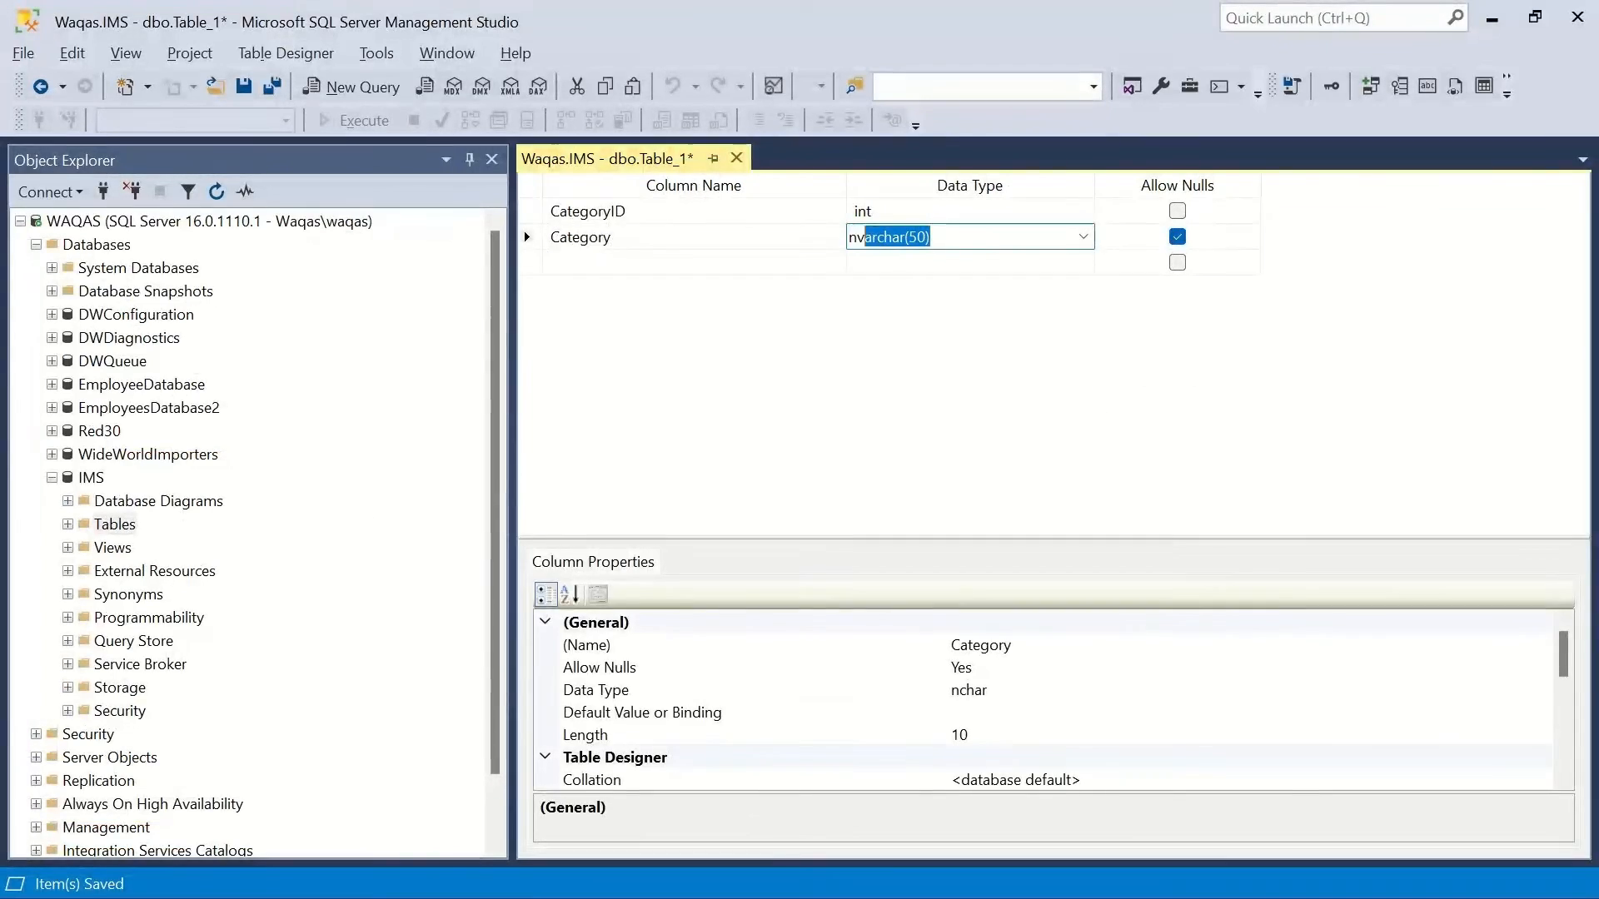
key("Return")
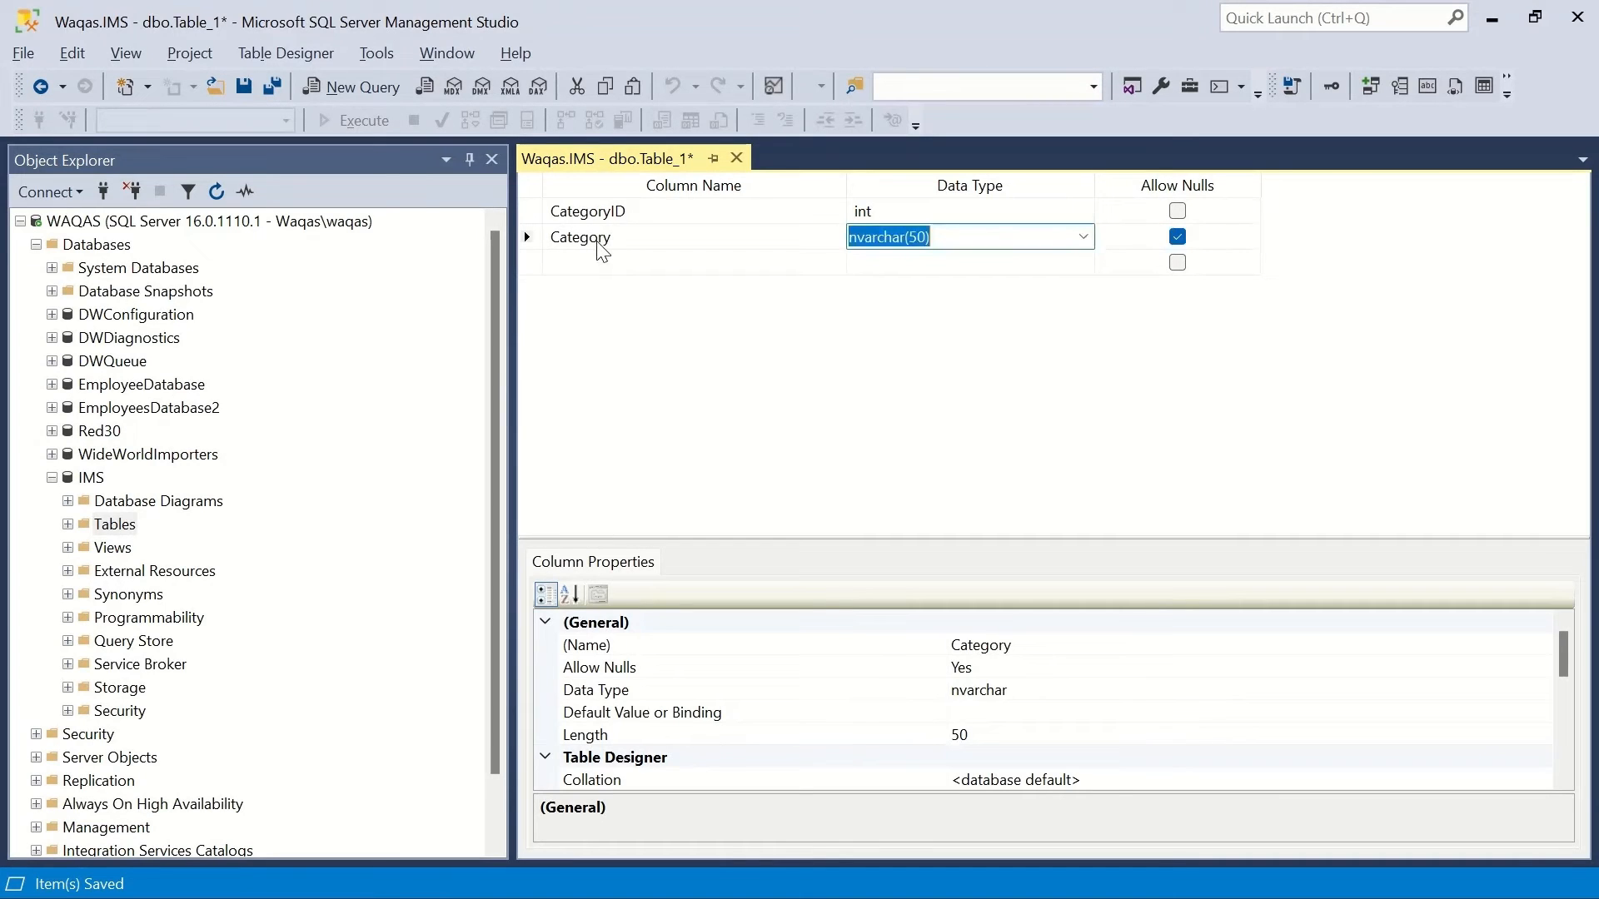
left_click(939, 237)
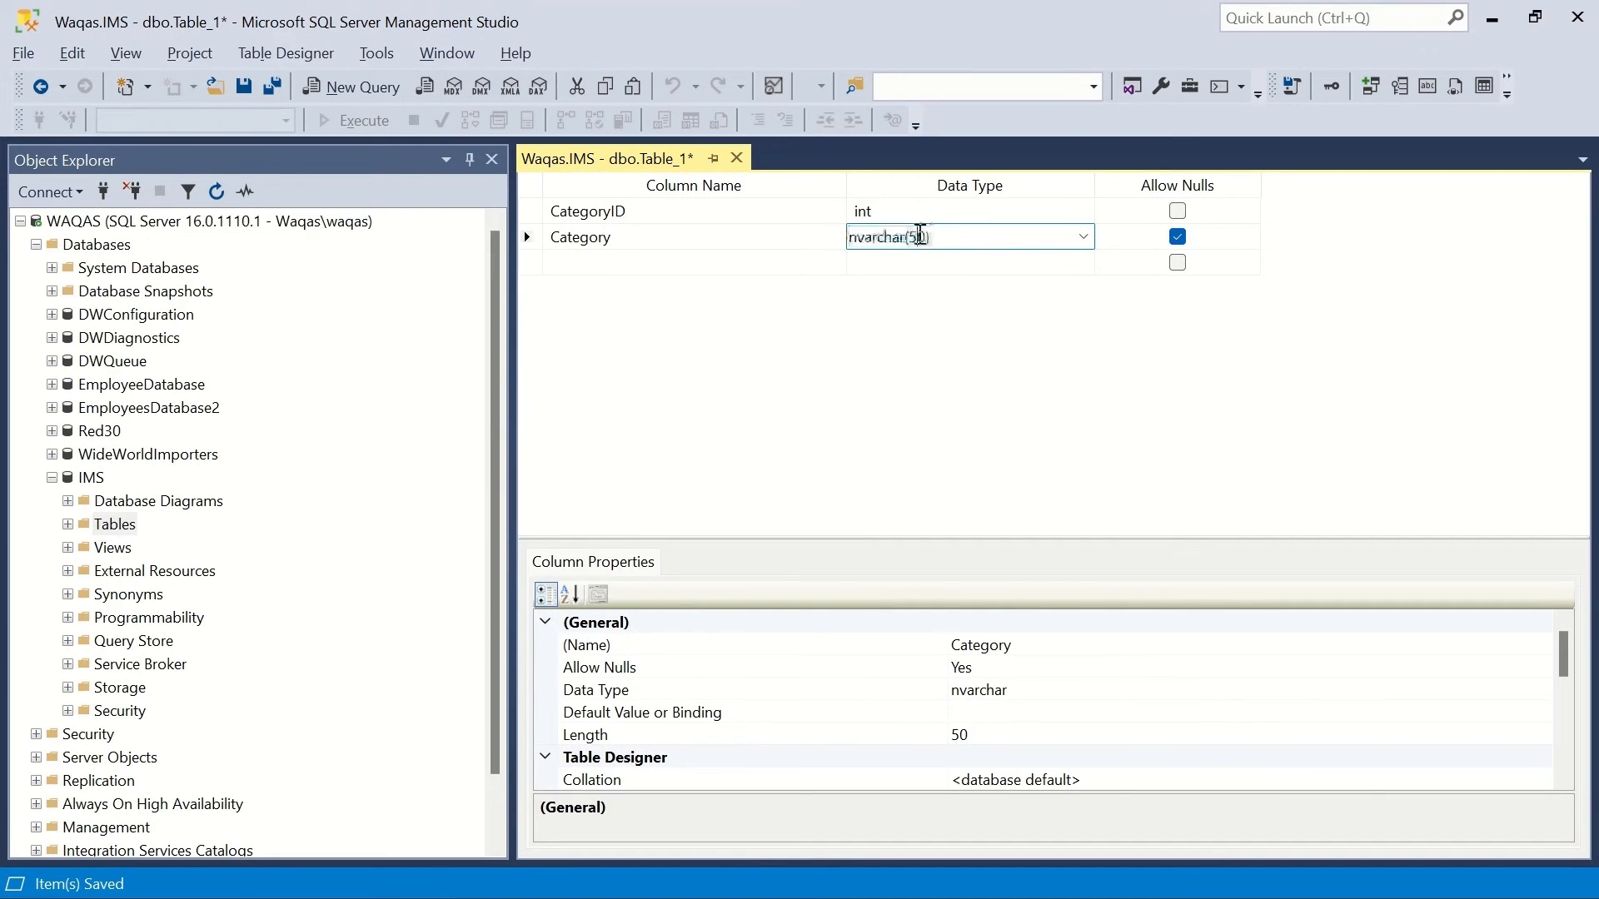
key("BackSpace")
type("10")
key("Tab")
key("space")
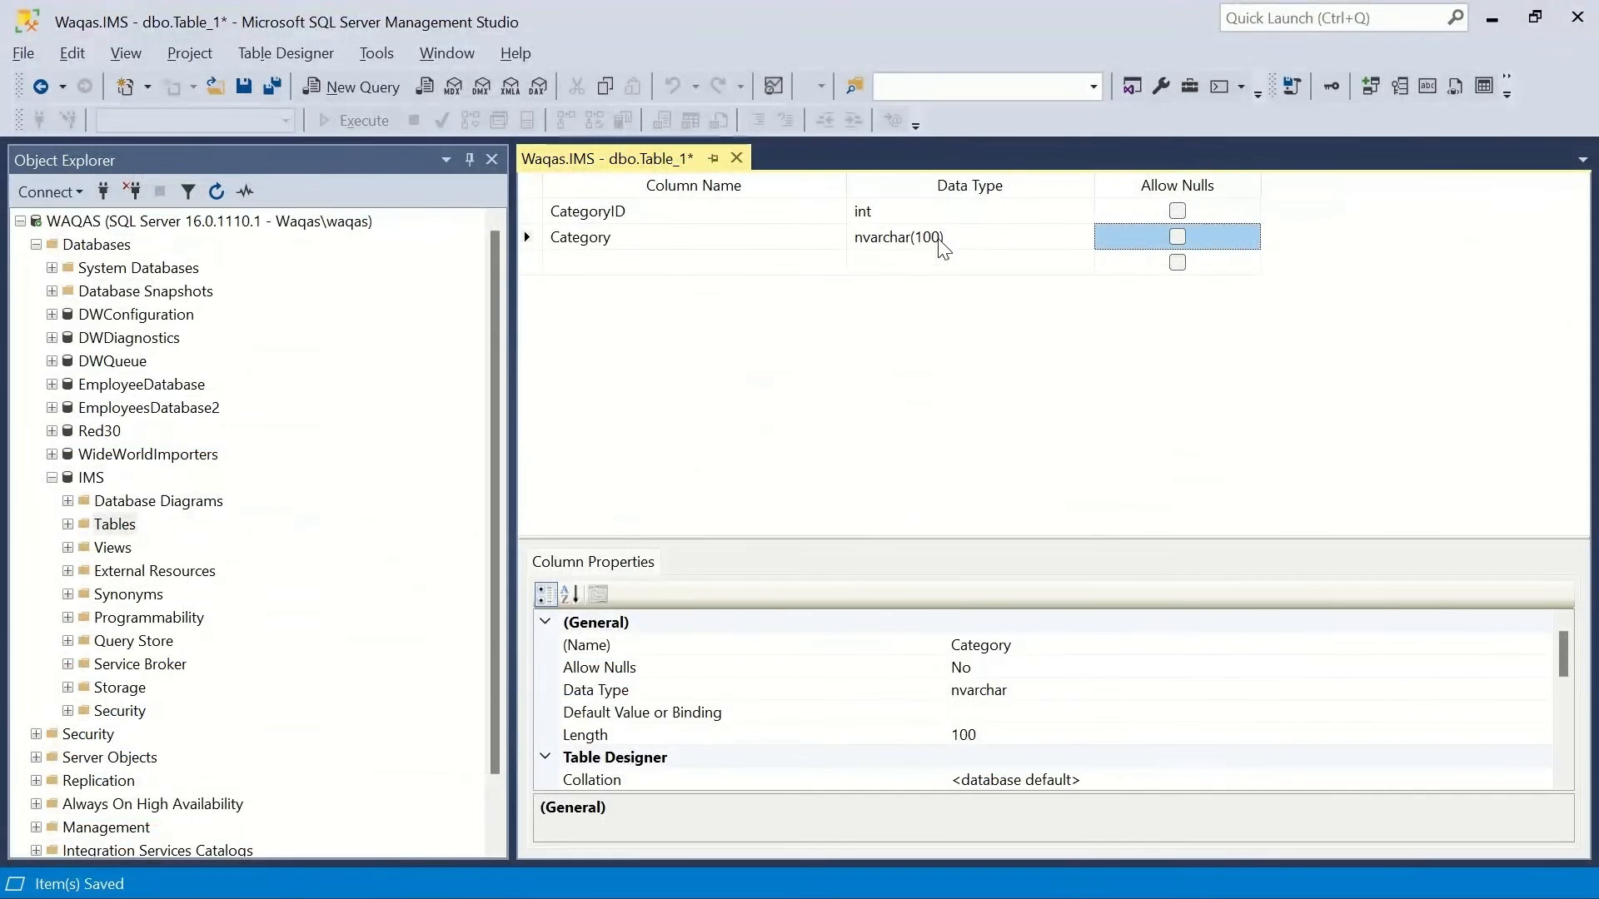
- Save the table under the name ProductsCategory and close its designer
key("ctrl+s")
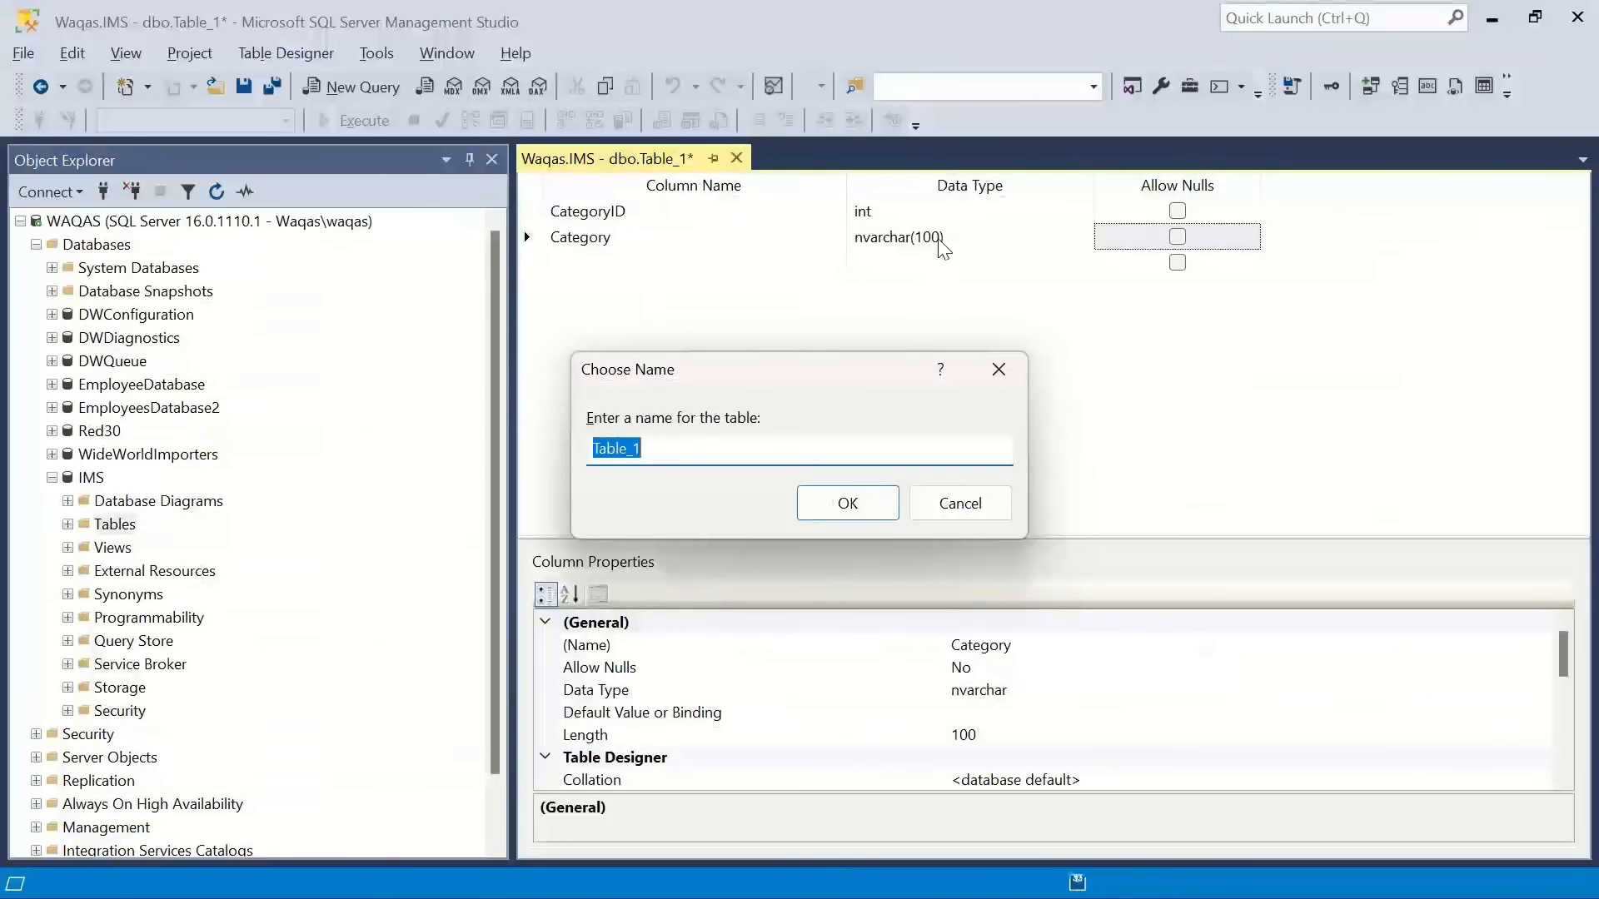
type("Products")
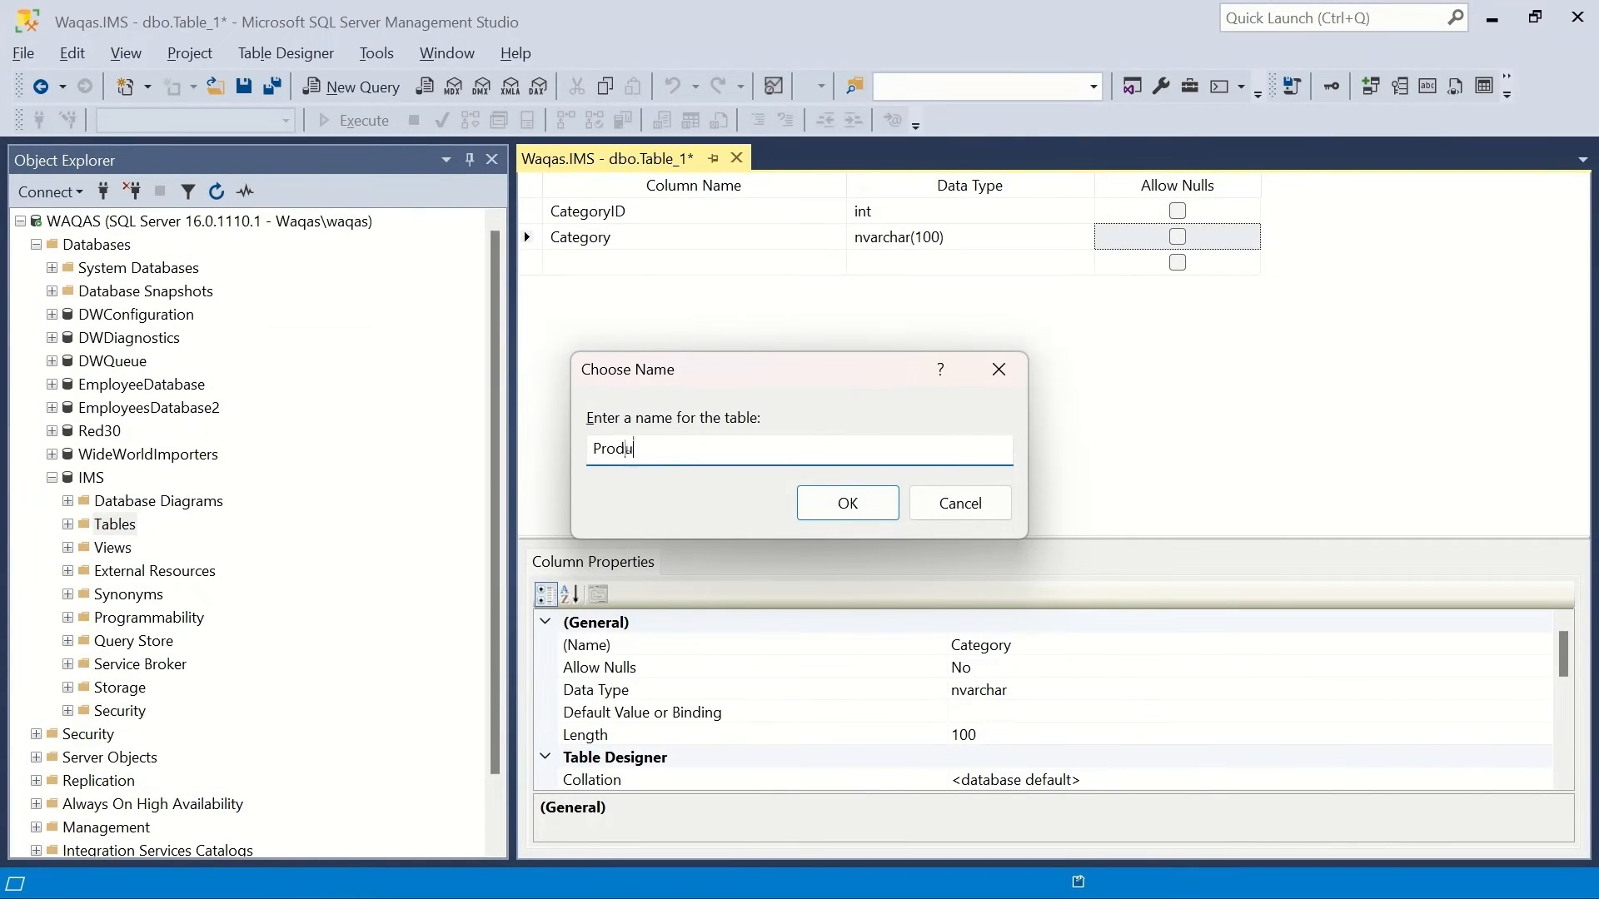
type("Category")
left_click(938, 239)
key("Return")
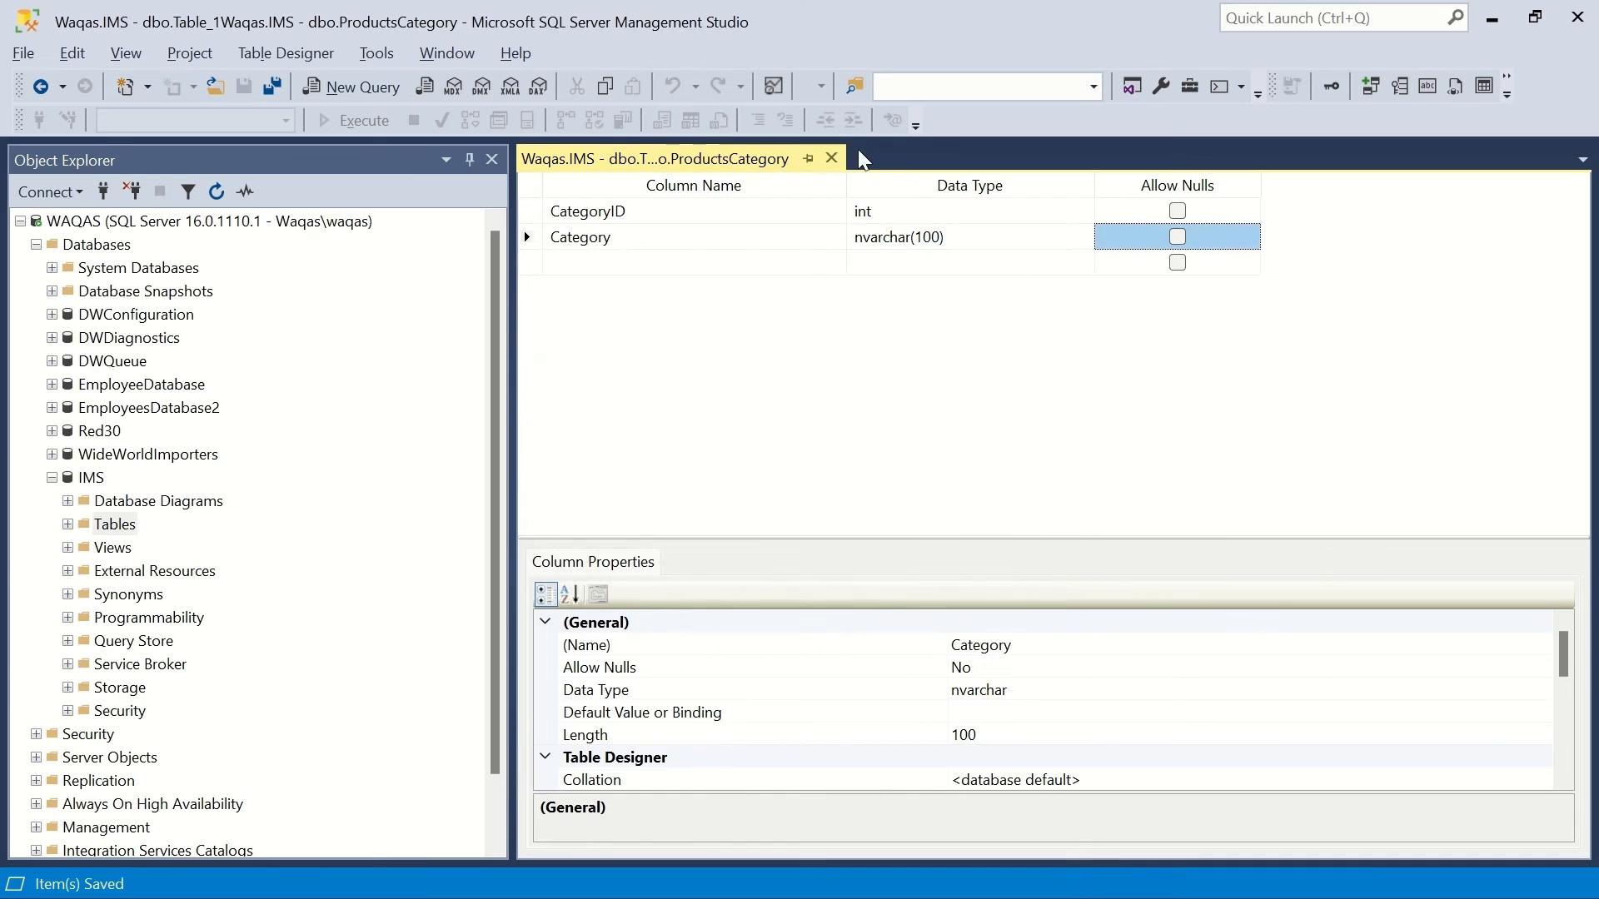
left_click(832, 158)
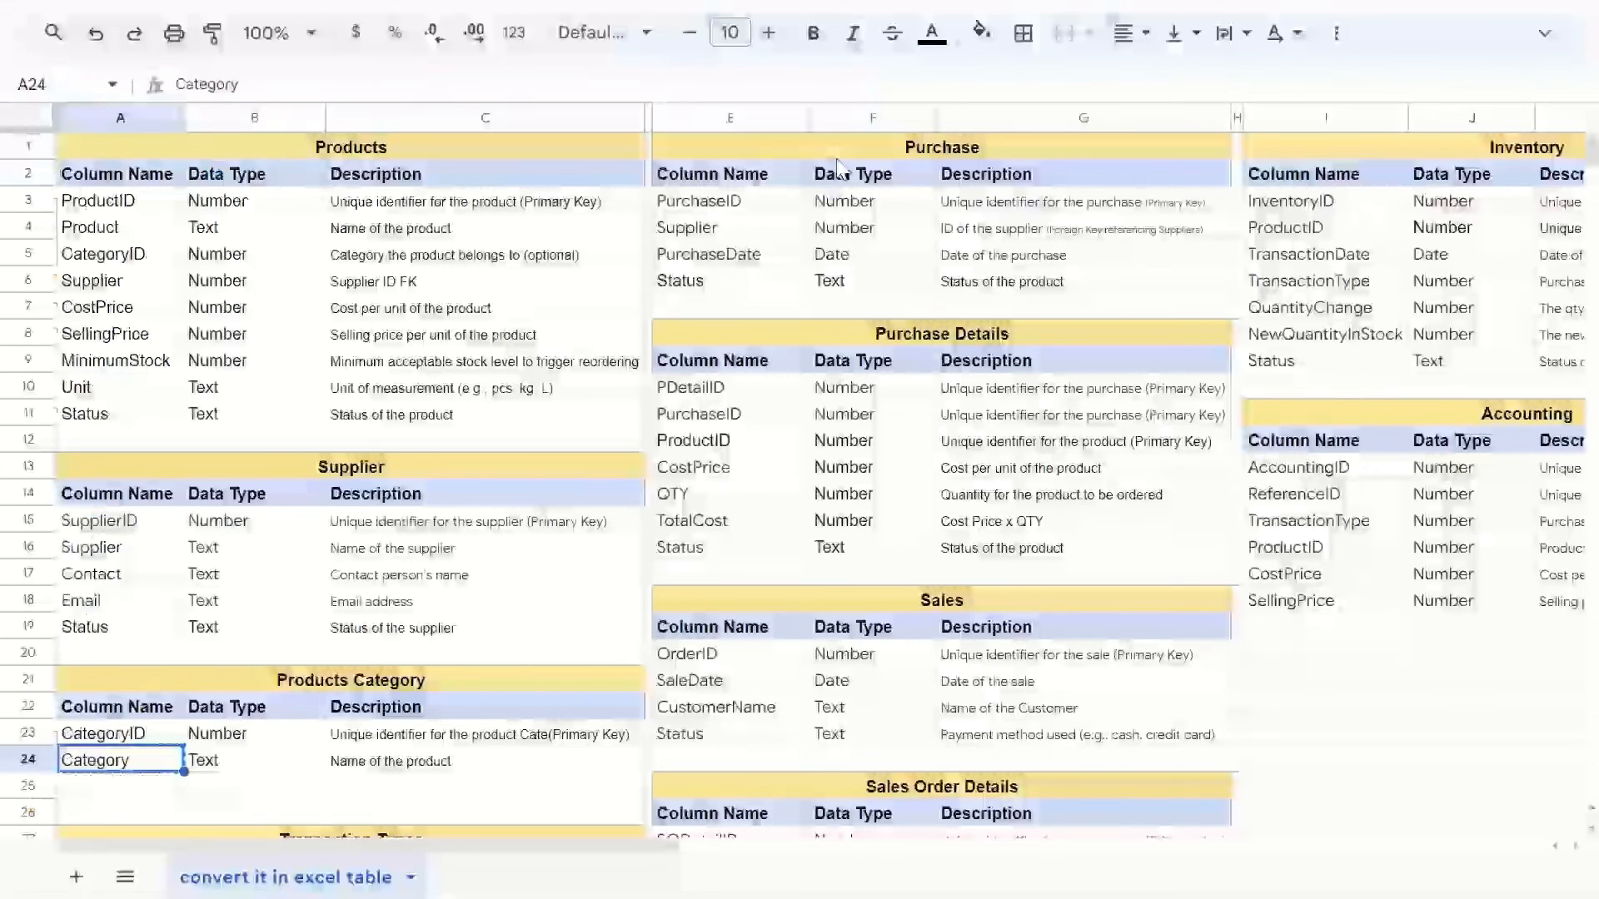
- Go to the Transaction Types table definition in the planning spreadsheet
key("ctrl+c")
key("Down")
key("Down")
key("Down")
key("Down")
key("Down")
key("Down")
key("Down")
key("Down")
key("Down")
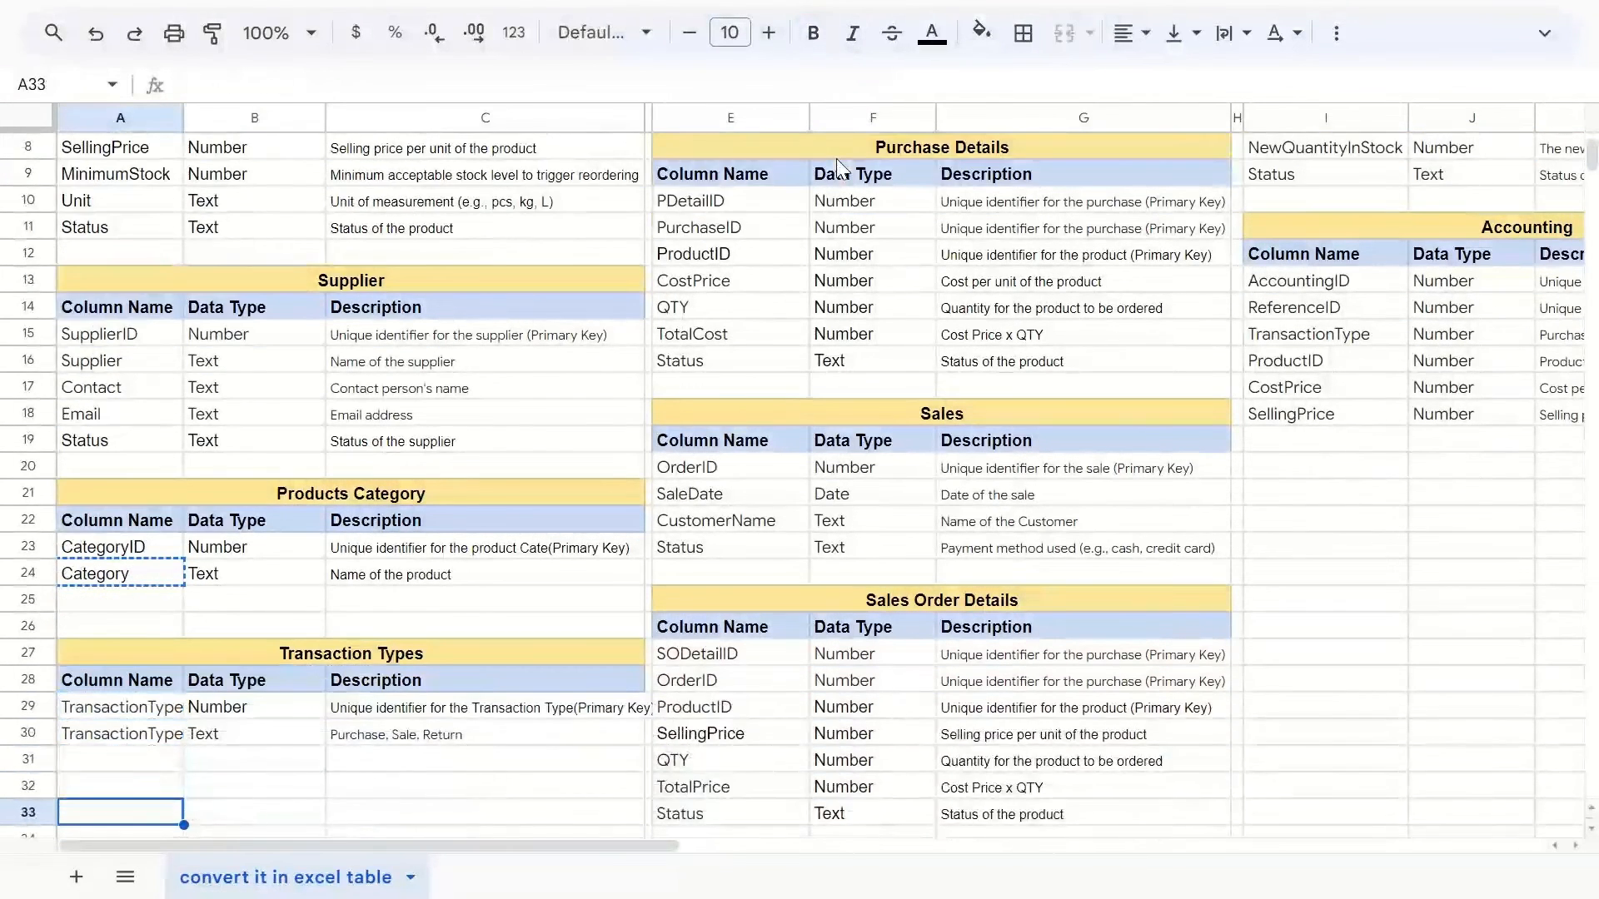
key("Up")
key("Up")
key("Up")
key("Up")
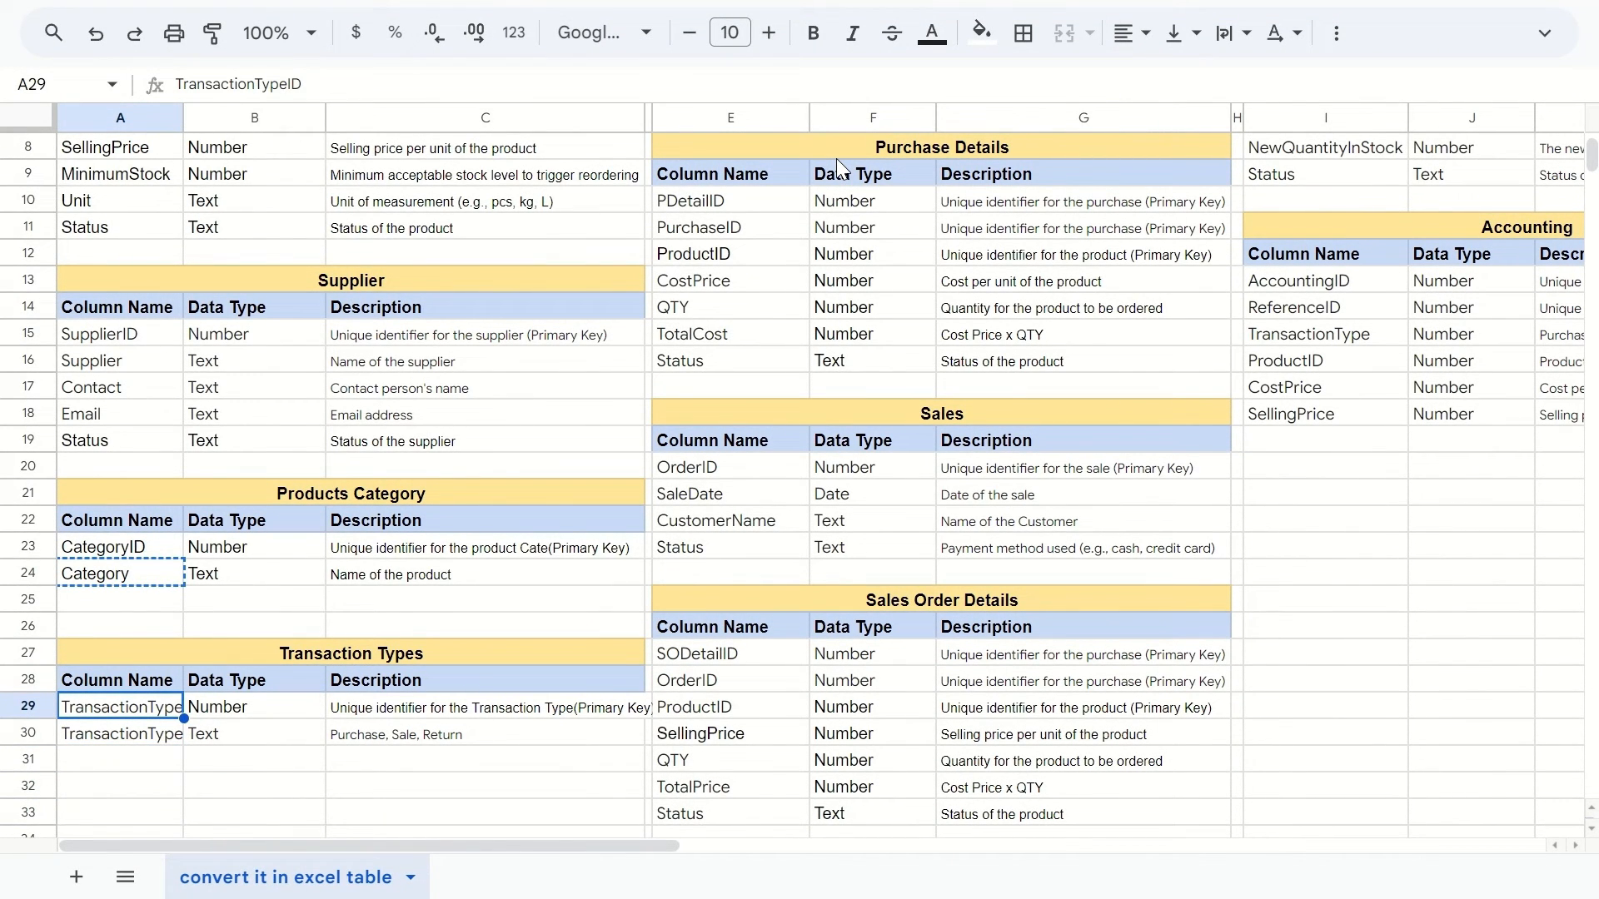
key("Up")
key("Up")
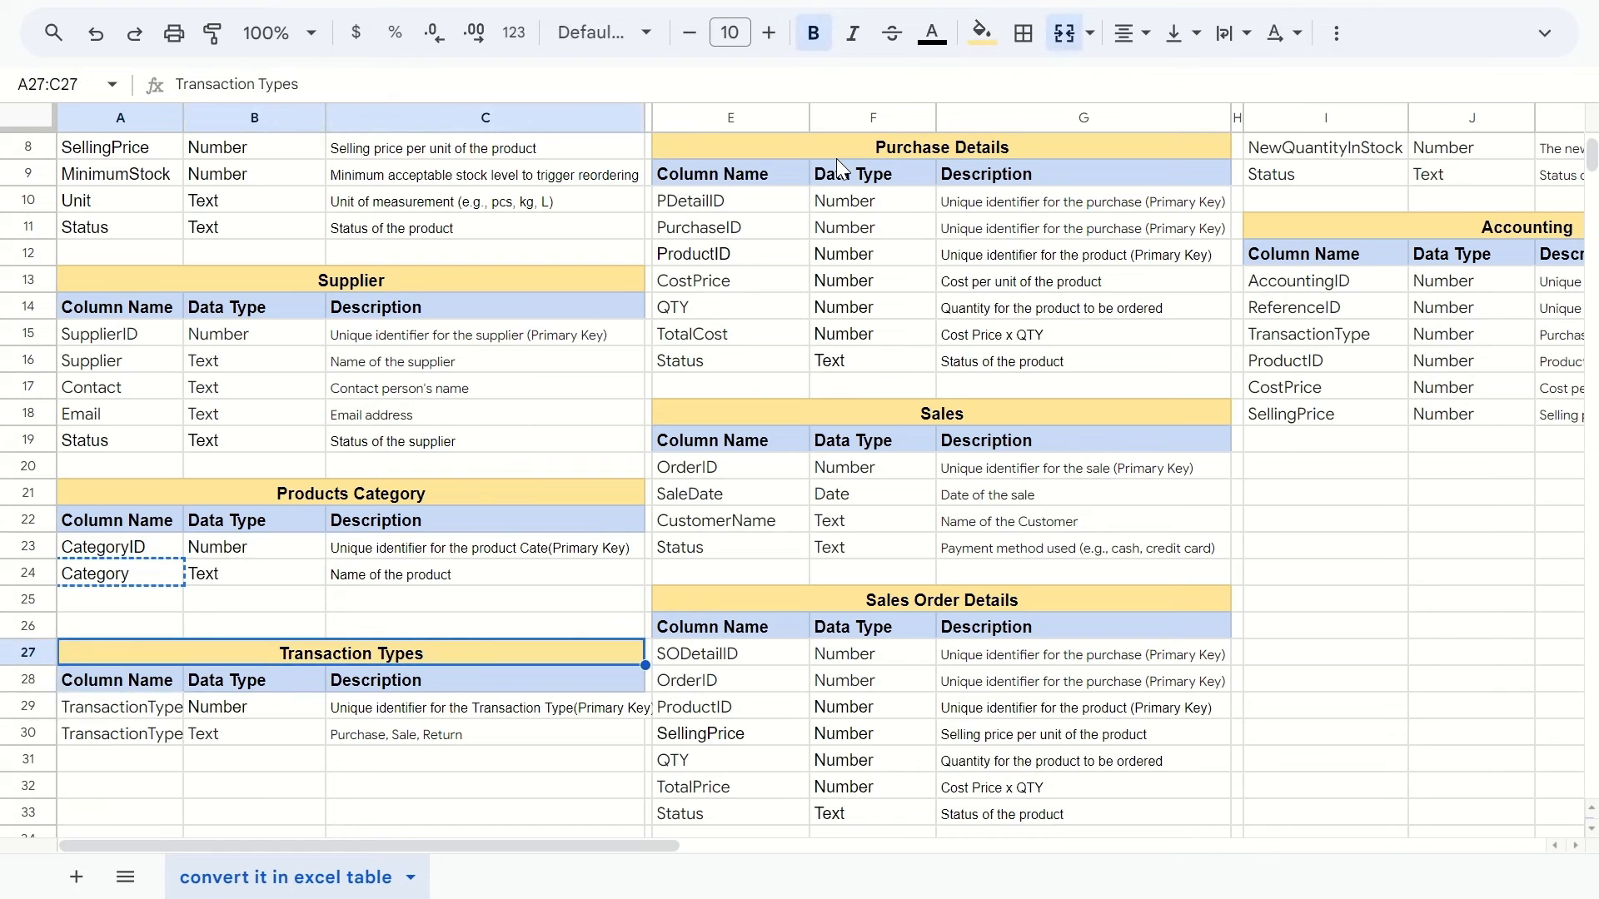
key("Down")
key("Down")
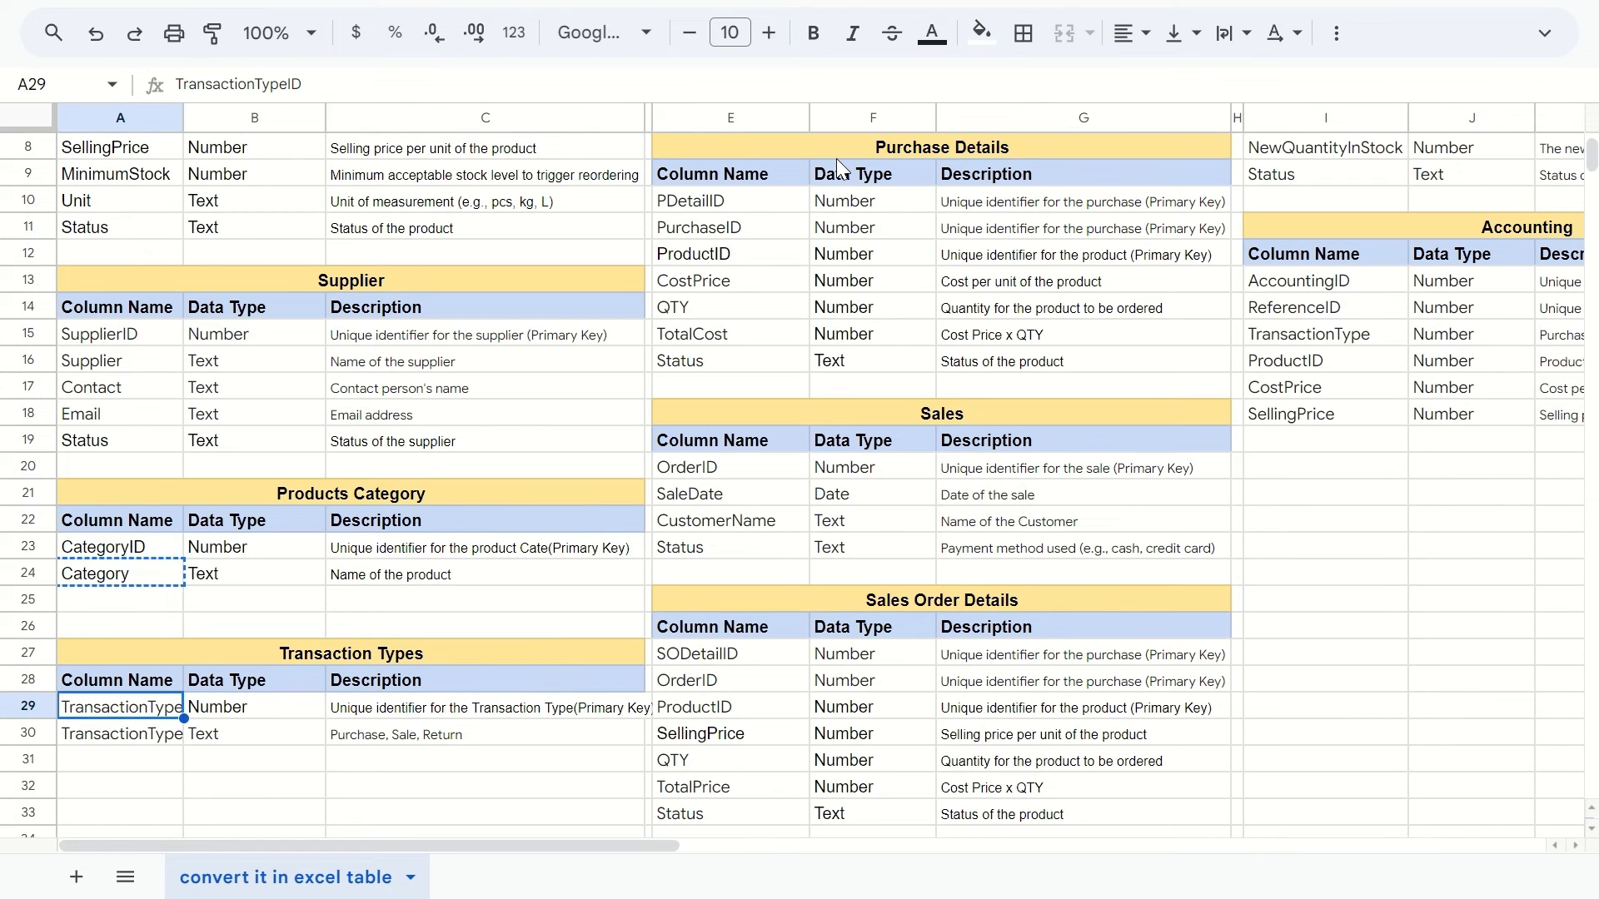
key("Up")
key("Up")
key("Up")
key("Down")
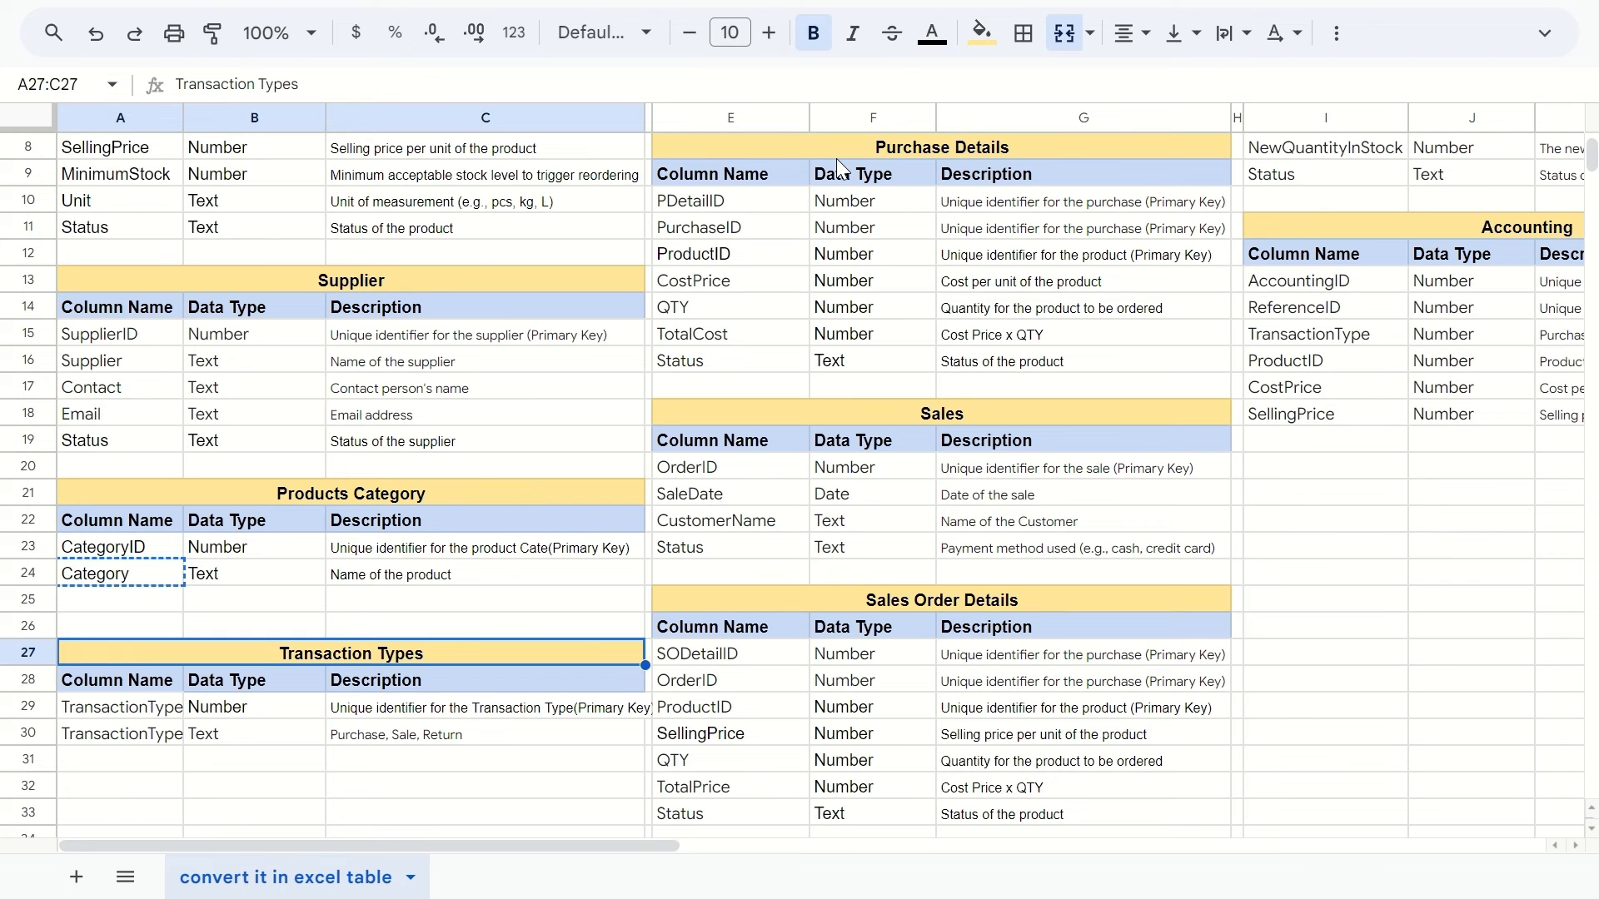
- Switch to SQL Server Management Studio and start a new table in the IMS database
key("alt+Tab")
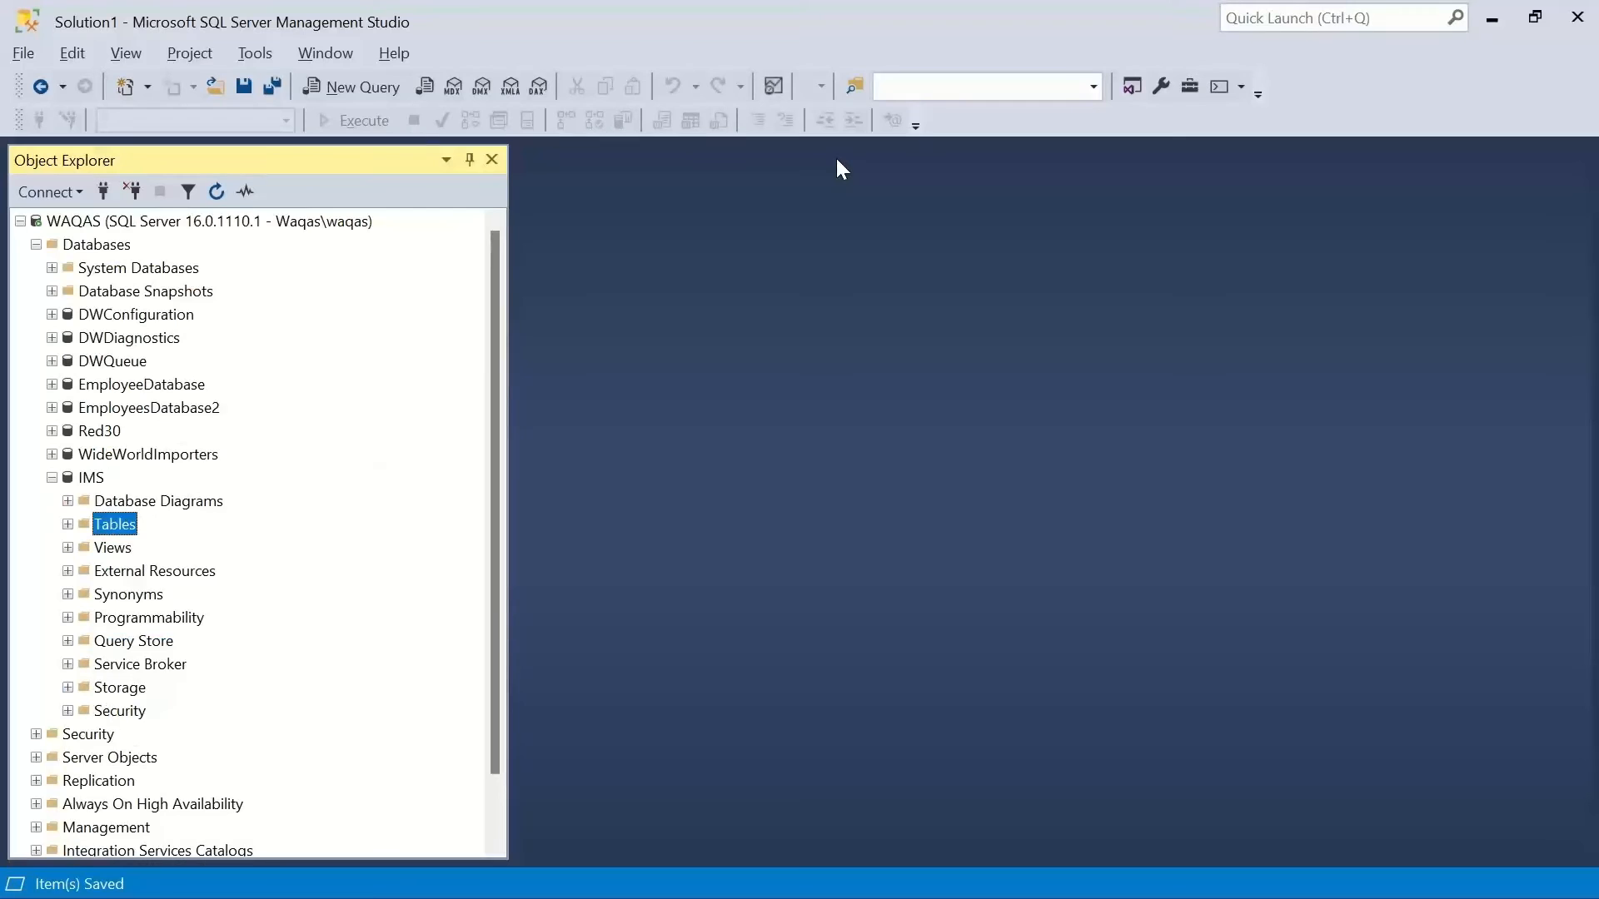
right_click(109, 528)
mouse_move(200, 542)
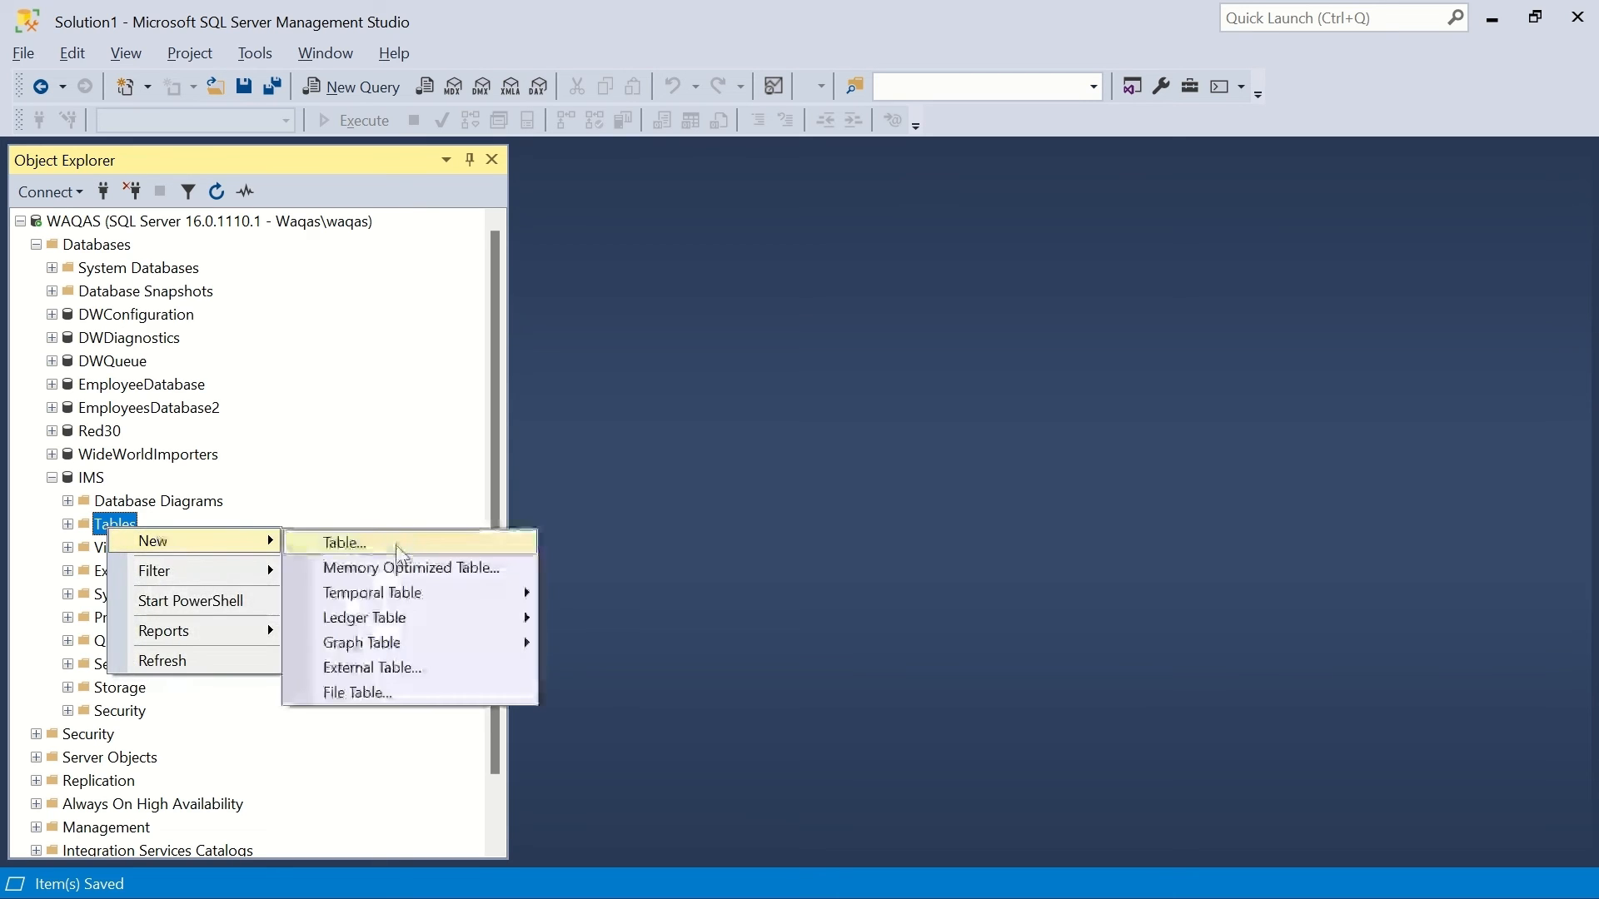
left_click(396, 541)
- Copy the TransactionTypeID column name from the planning spreadsheet into the new table's first row
key("alt+Tab")
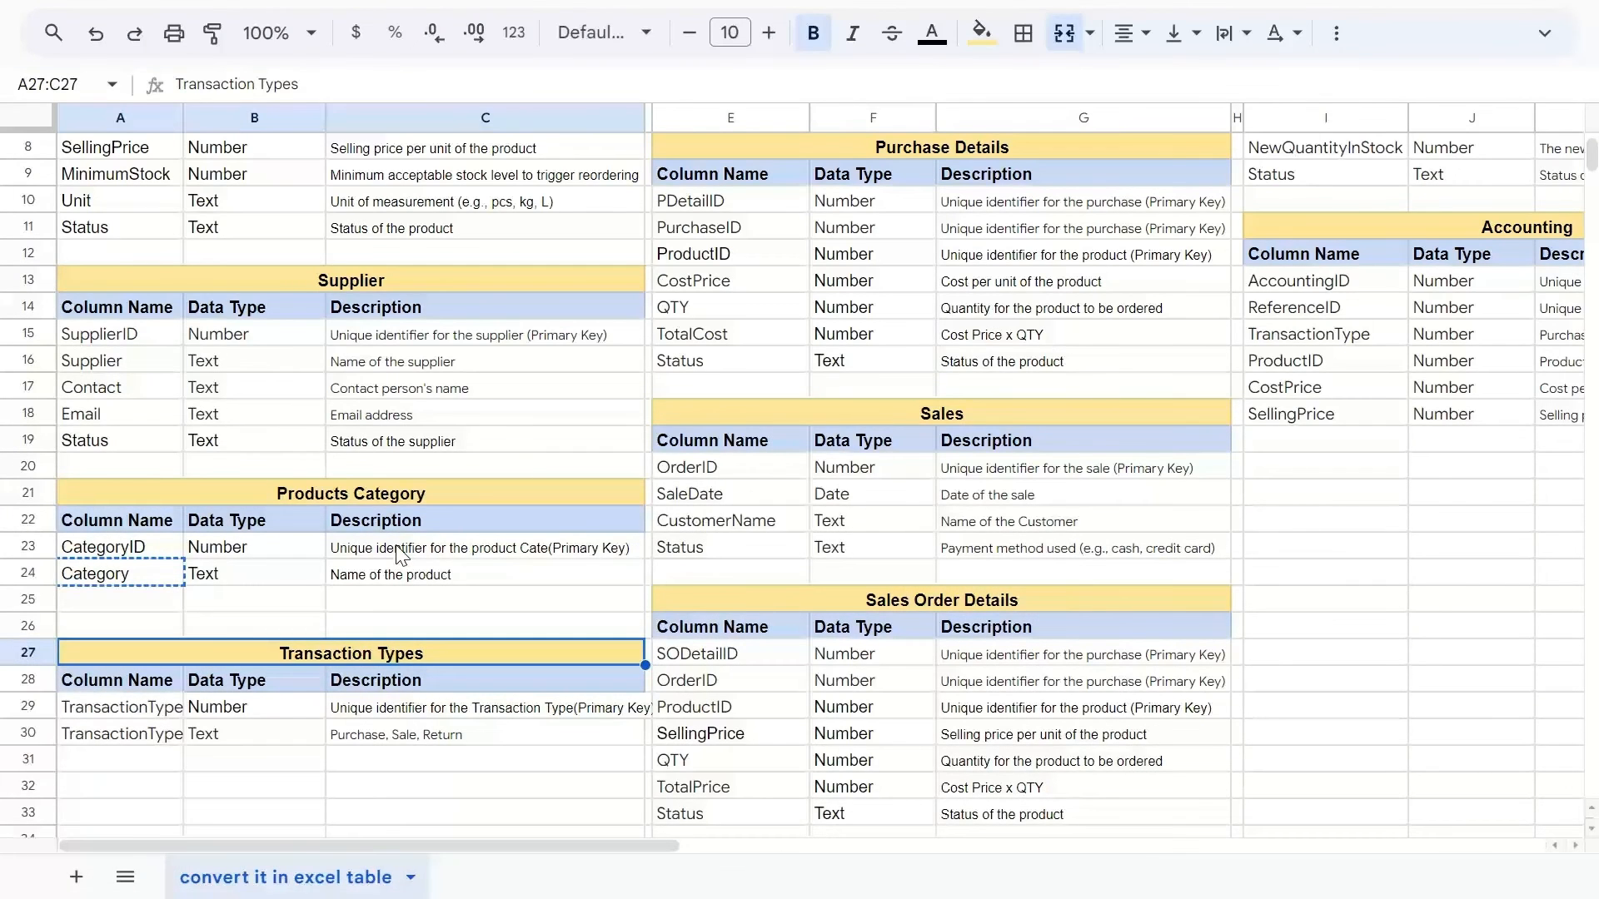
key("Down")
key("Down")
key("ctrl+c")
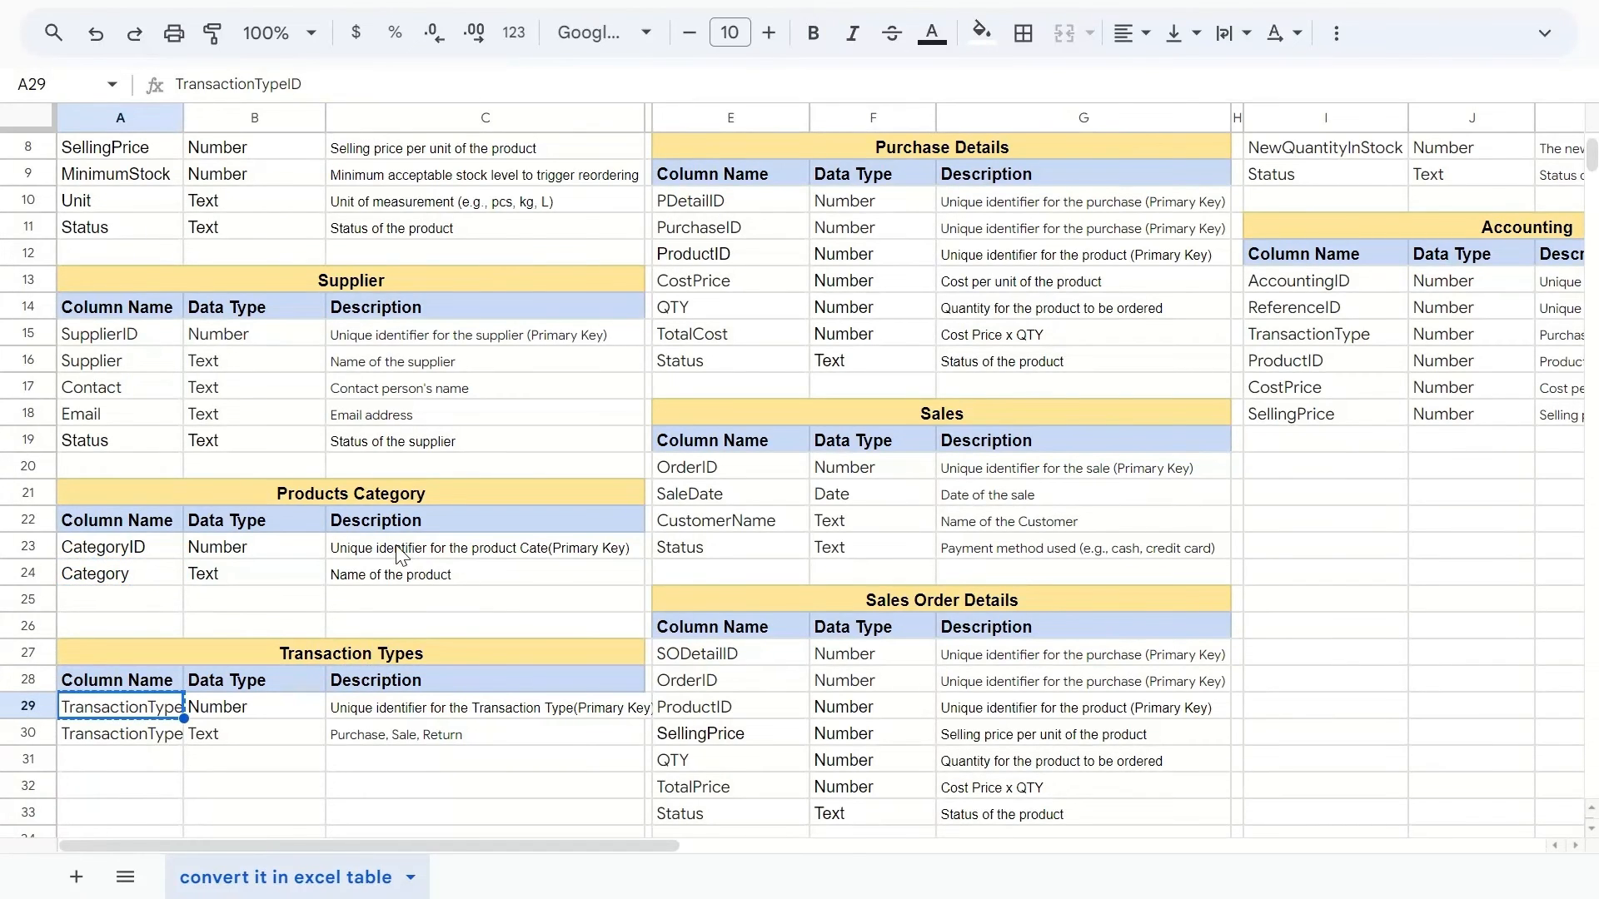
key("alt+Tab")
key("ctrl+v")
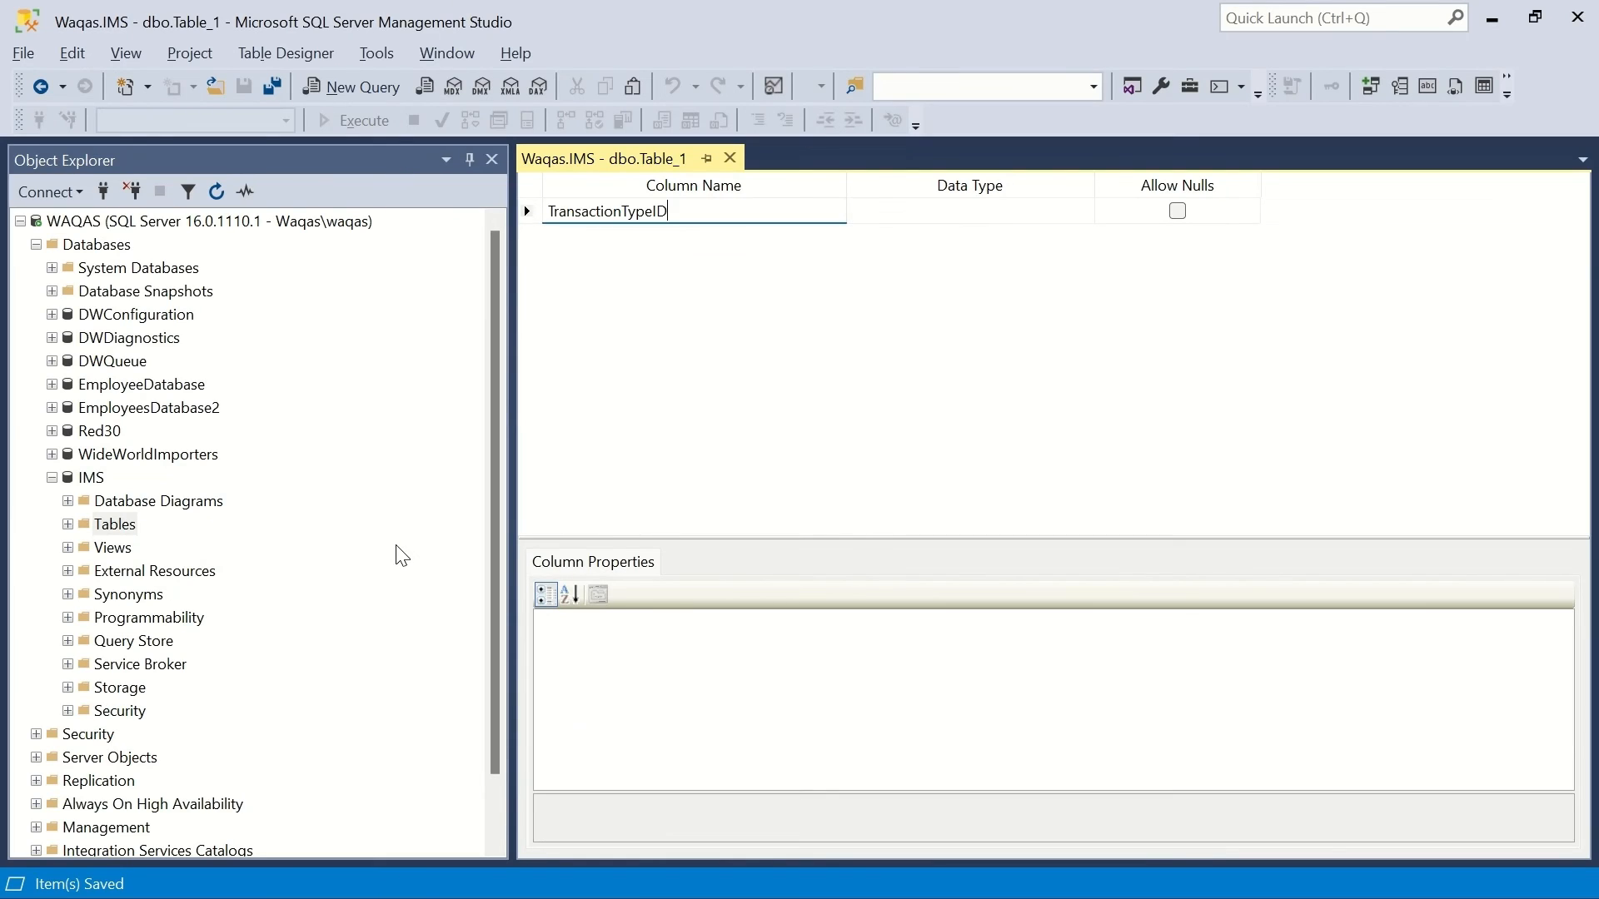
- Set TransactionTypeID's data type to int, disallow nulls and make it the primary key
key("Tab")
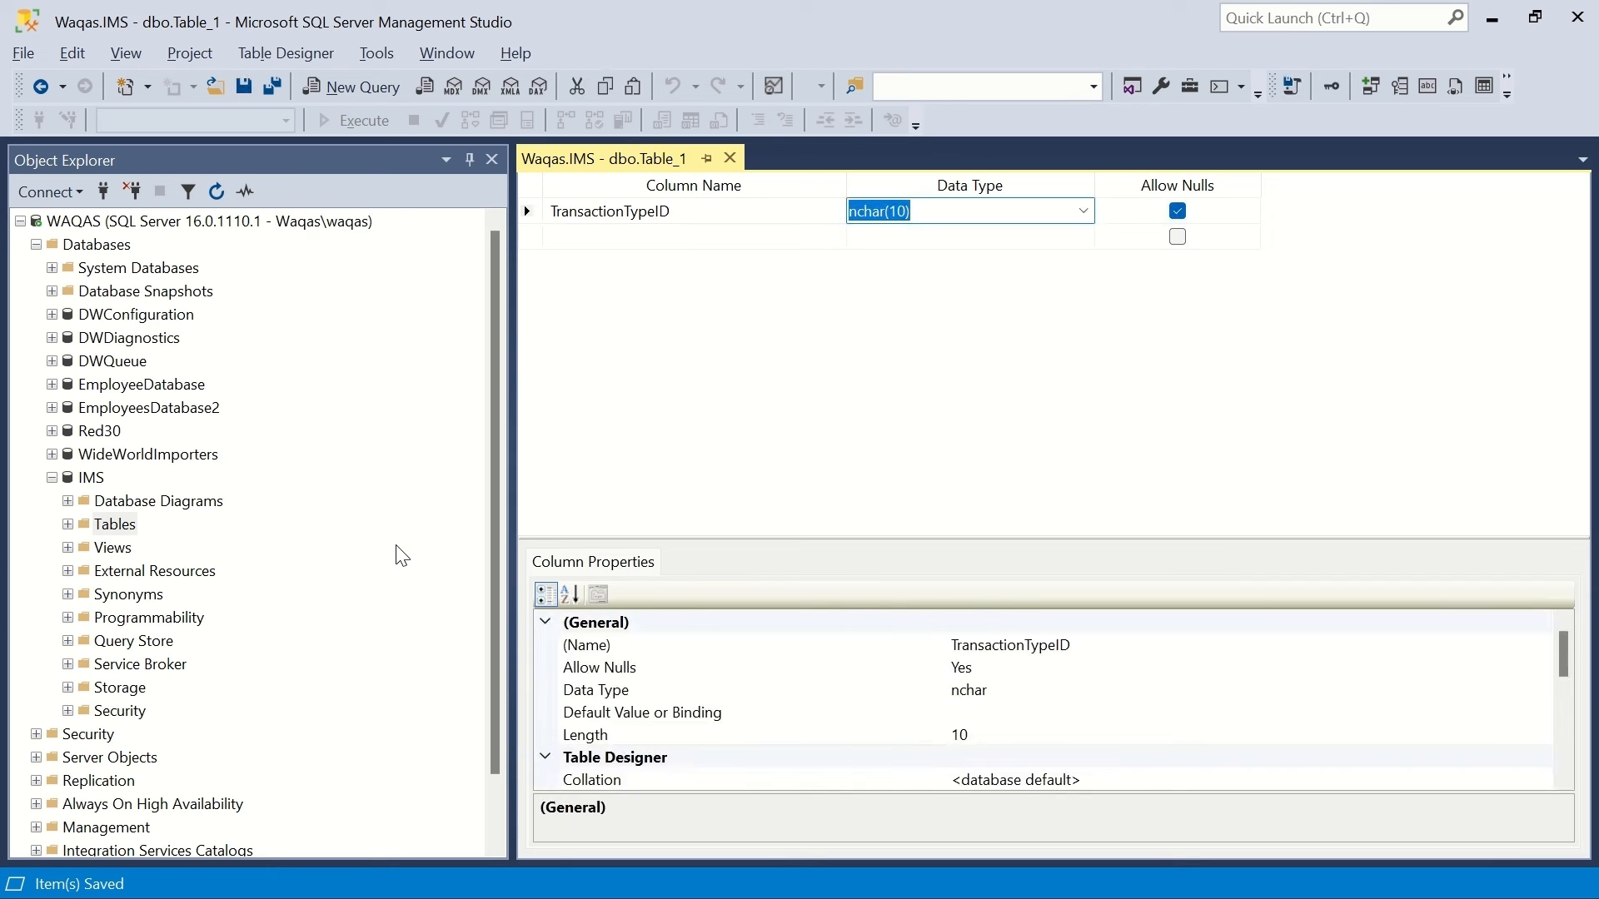
type("int")
key("Tab")
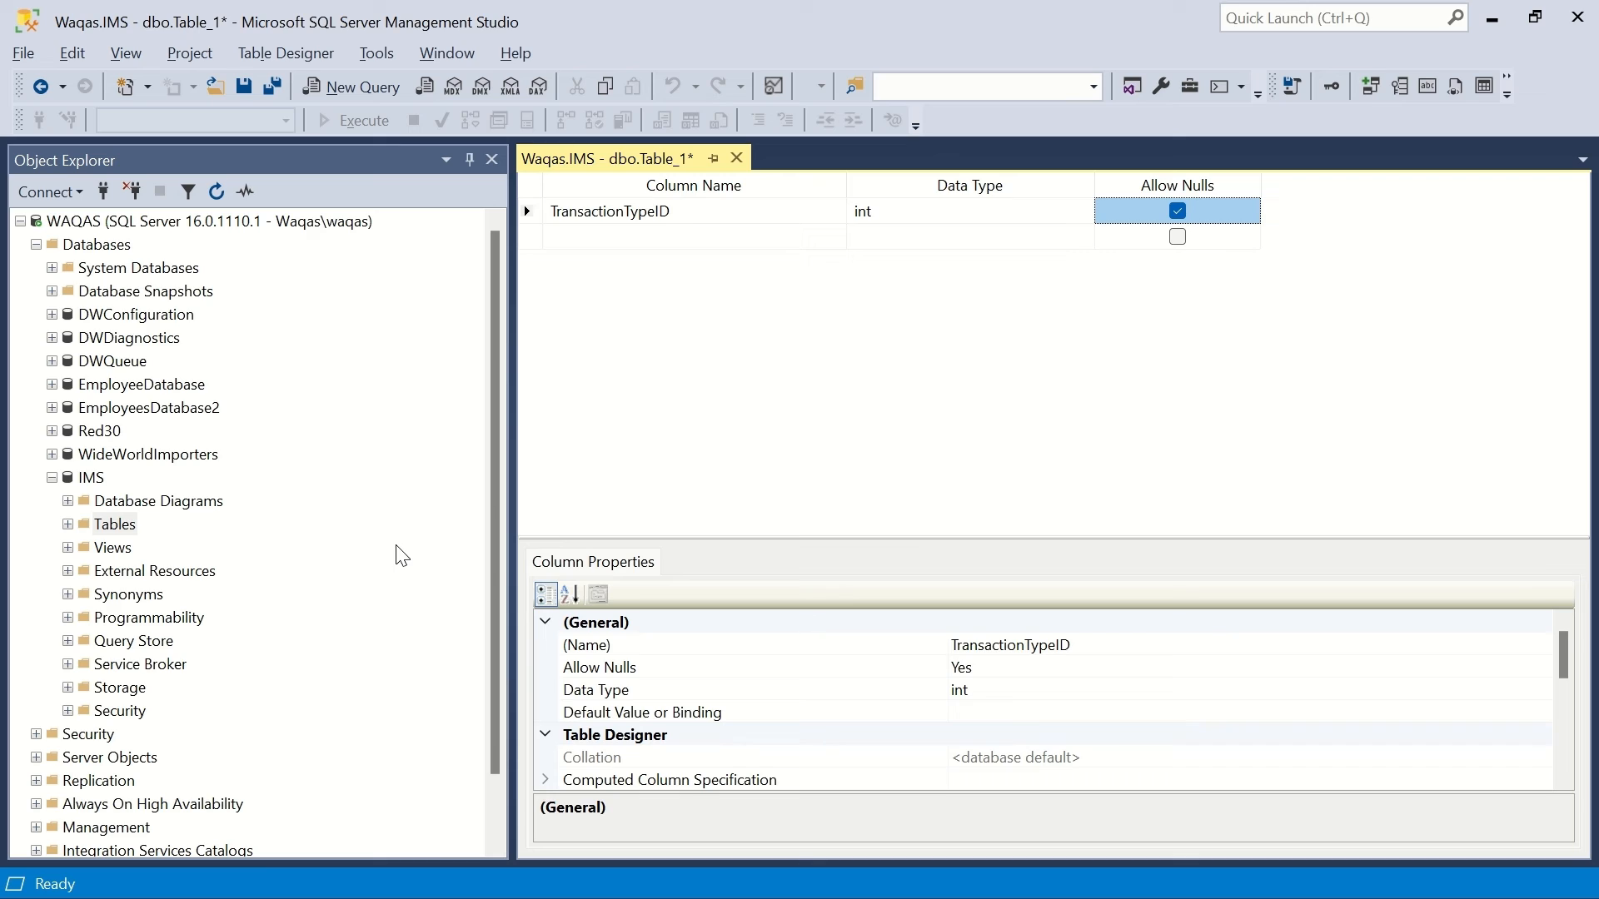
key("space")
left_click(761, 220)
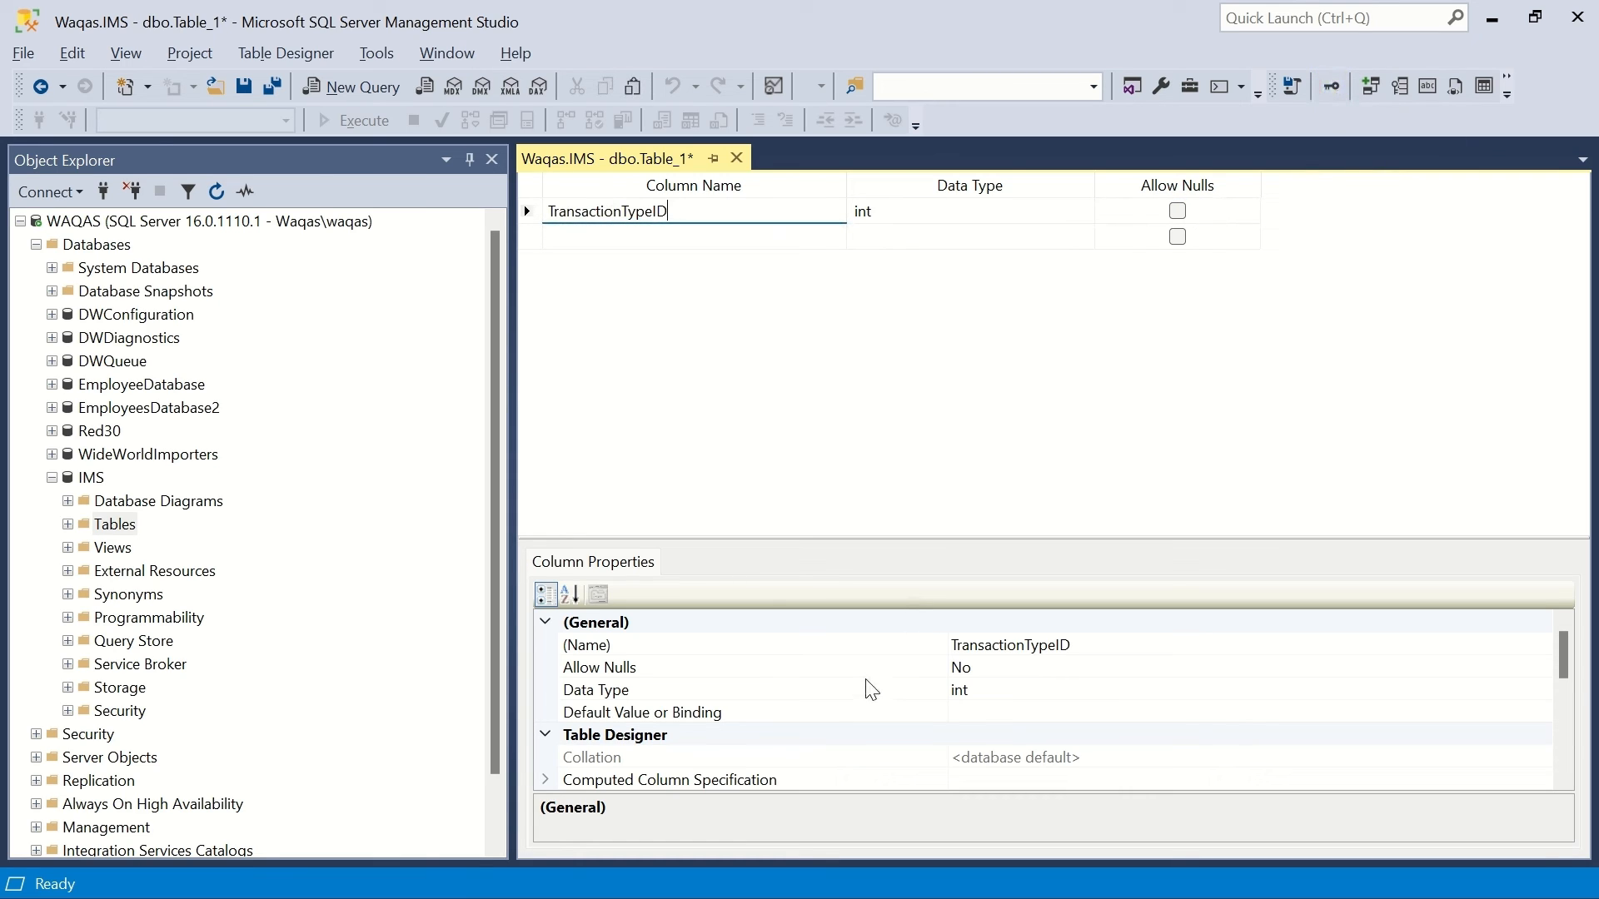
left_click(1333, 85)
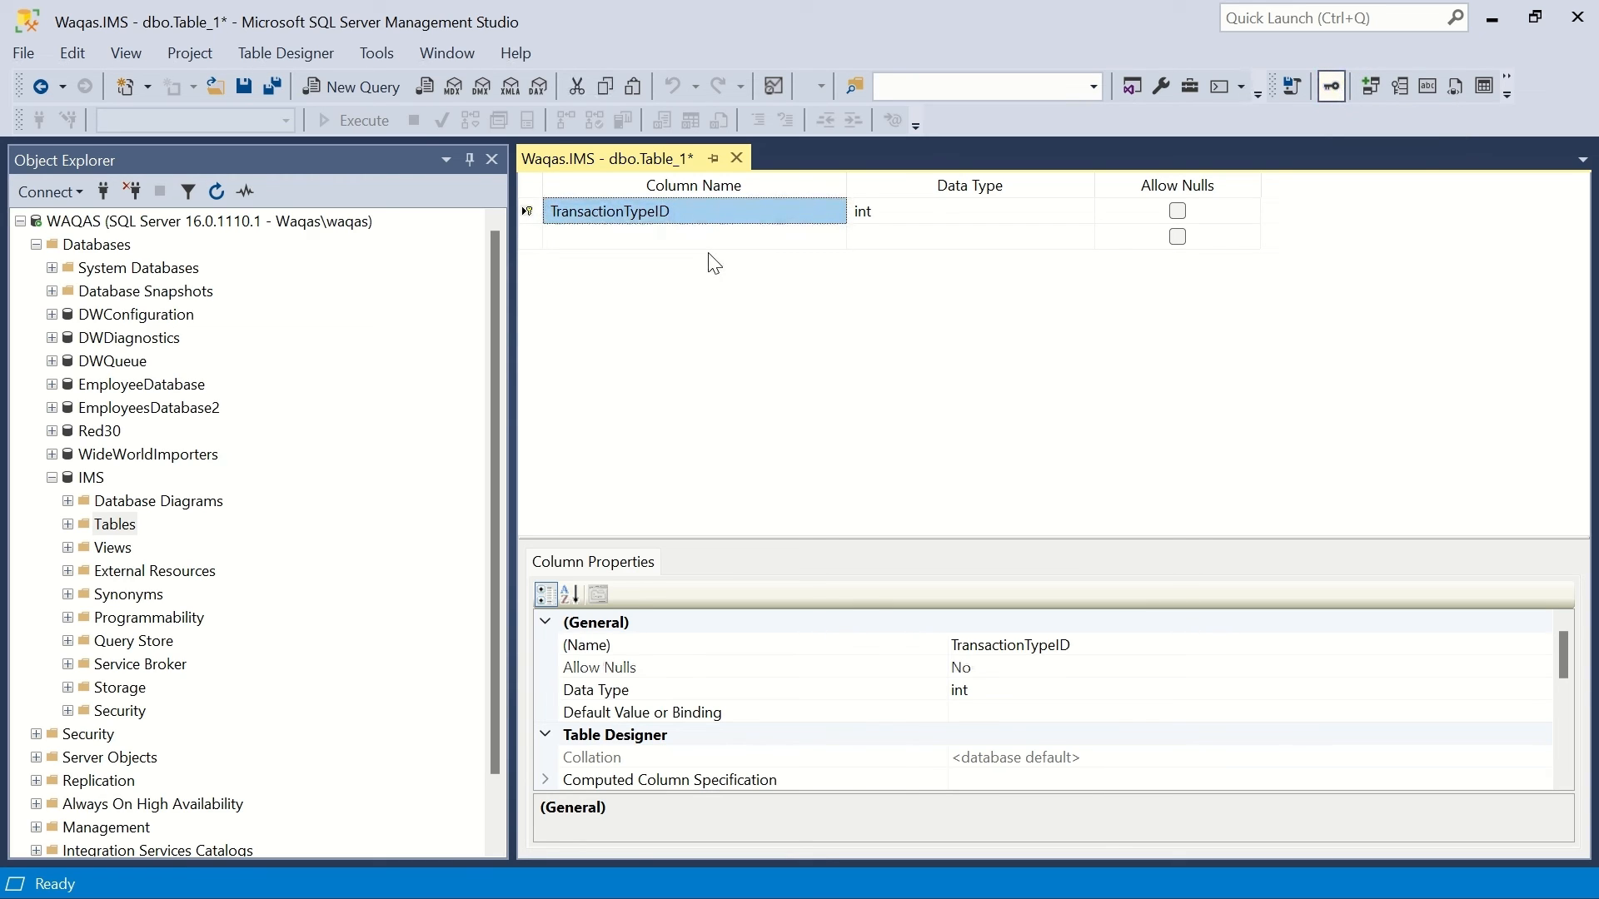
- Copy the TransactionType column name from the planning spreadsheet into a new row below TransactionTypeID
left_click(683, 237)
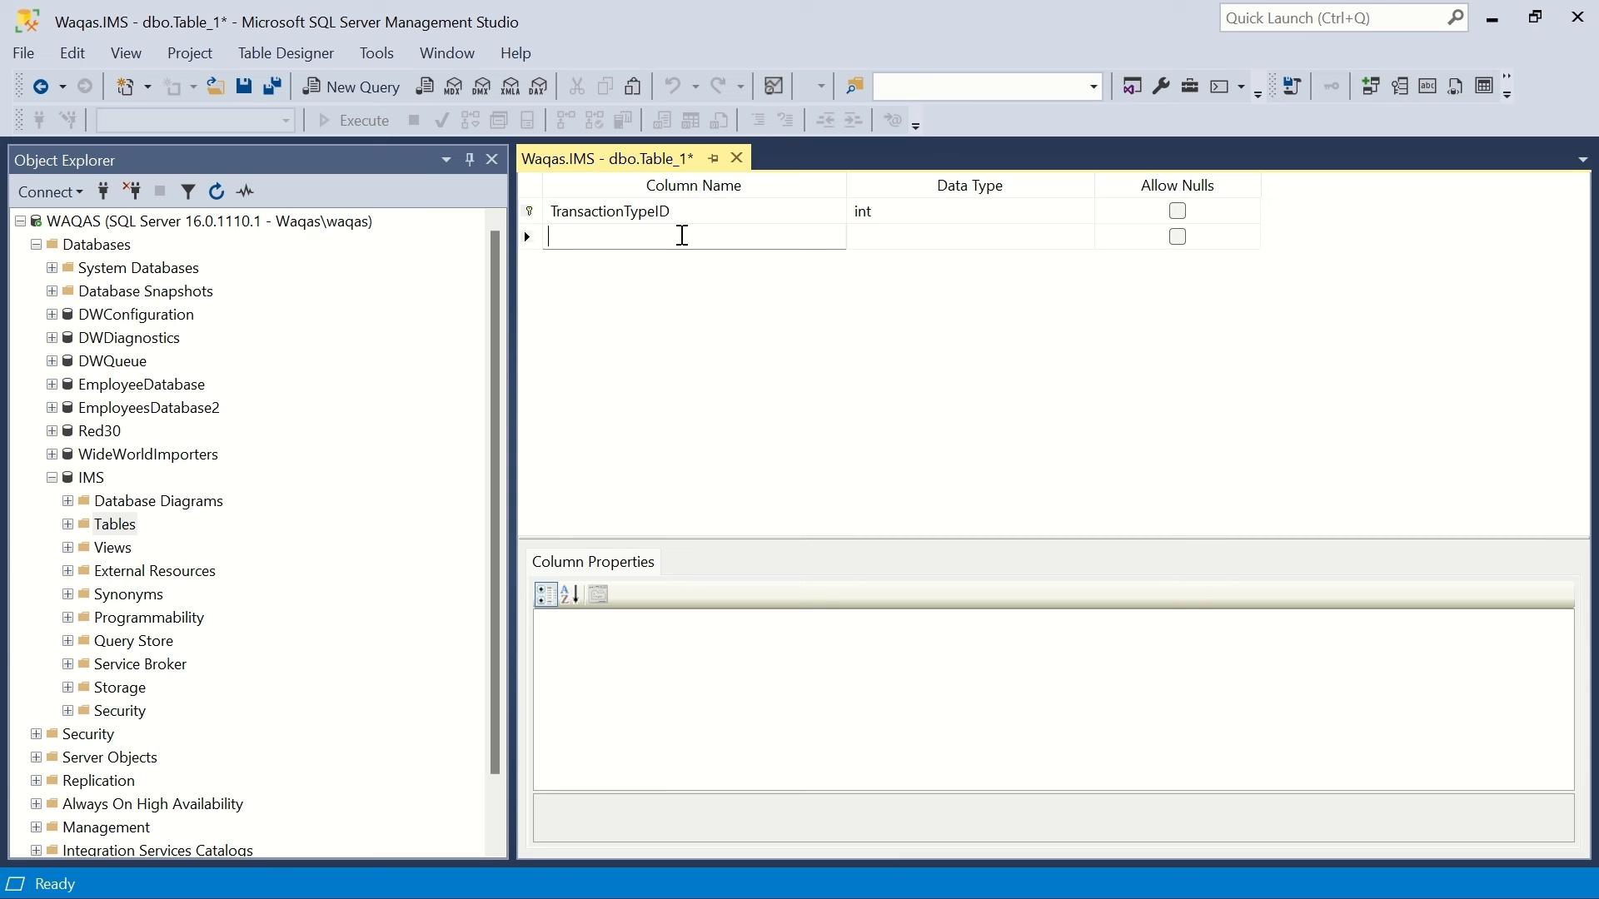
key("alt+Tab")
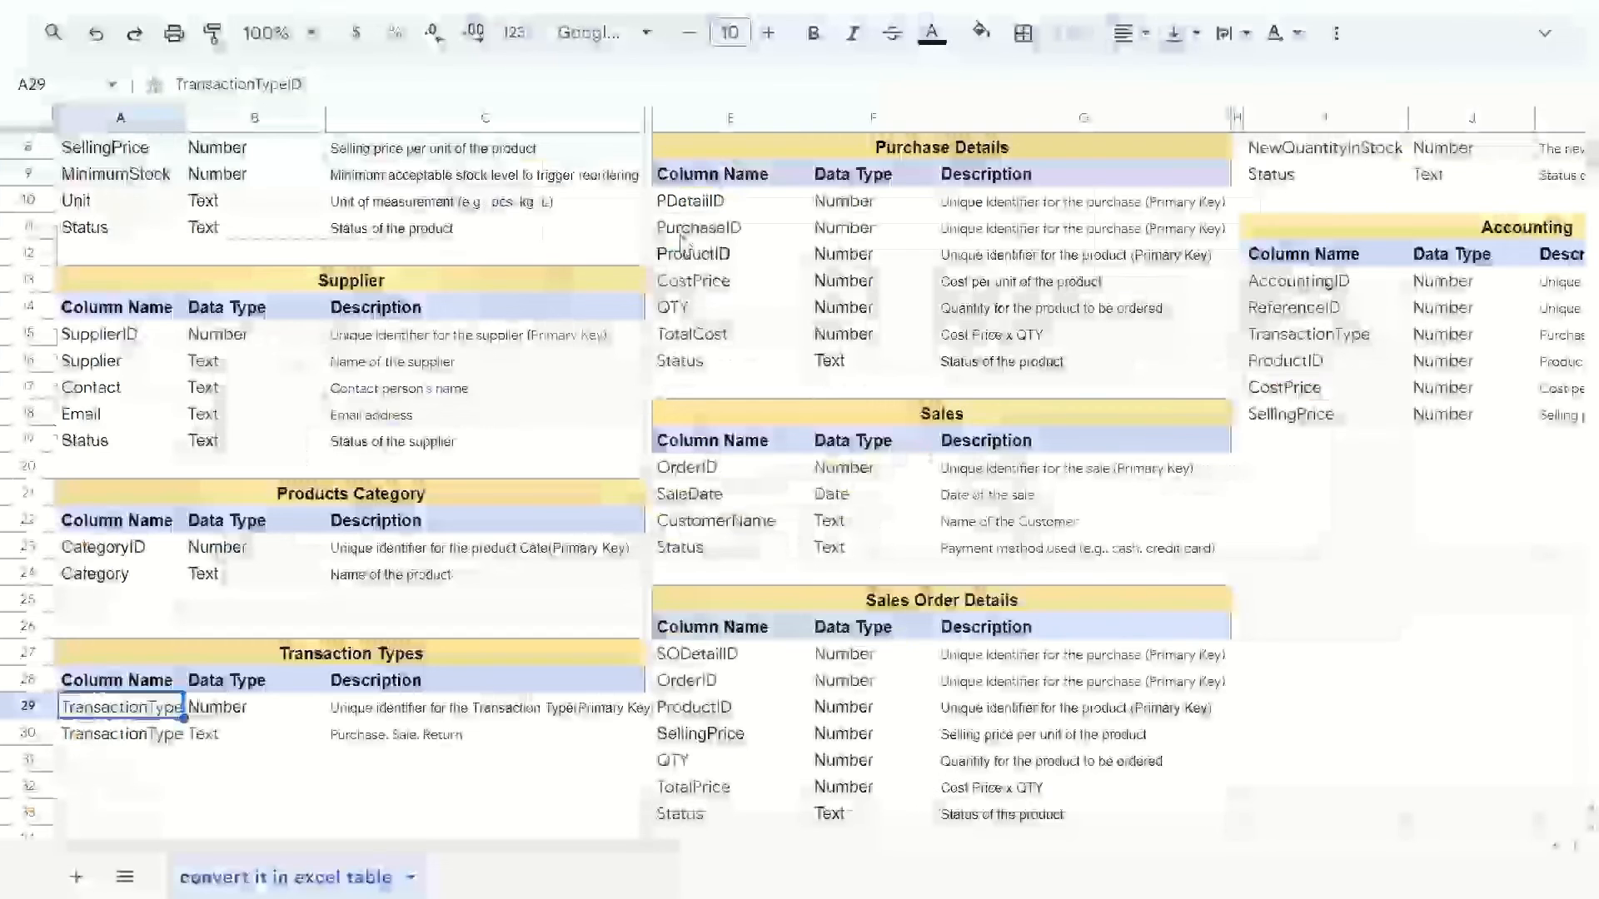
key("Down")
key("ctrl+c")
key("alt+Tab")
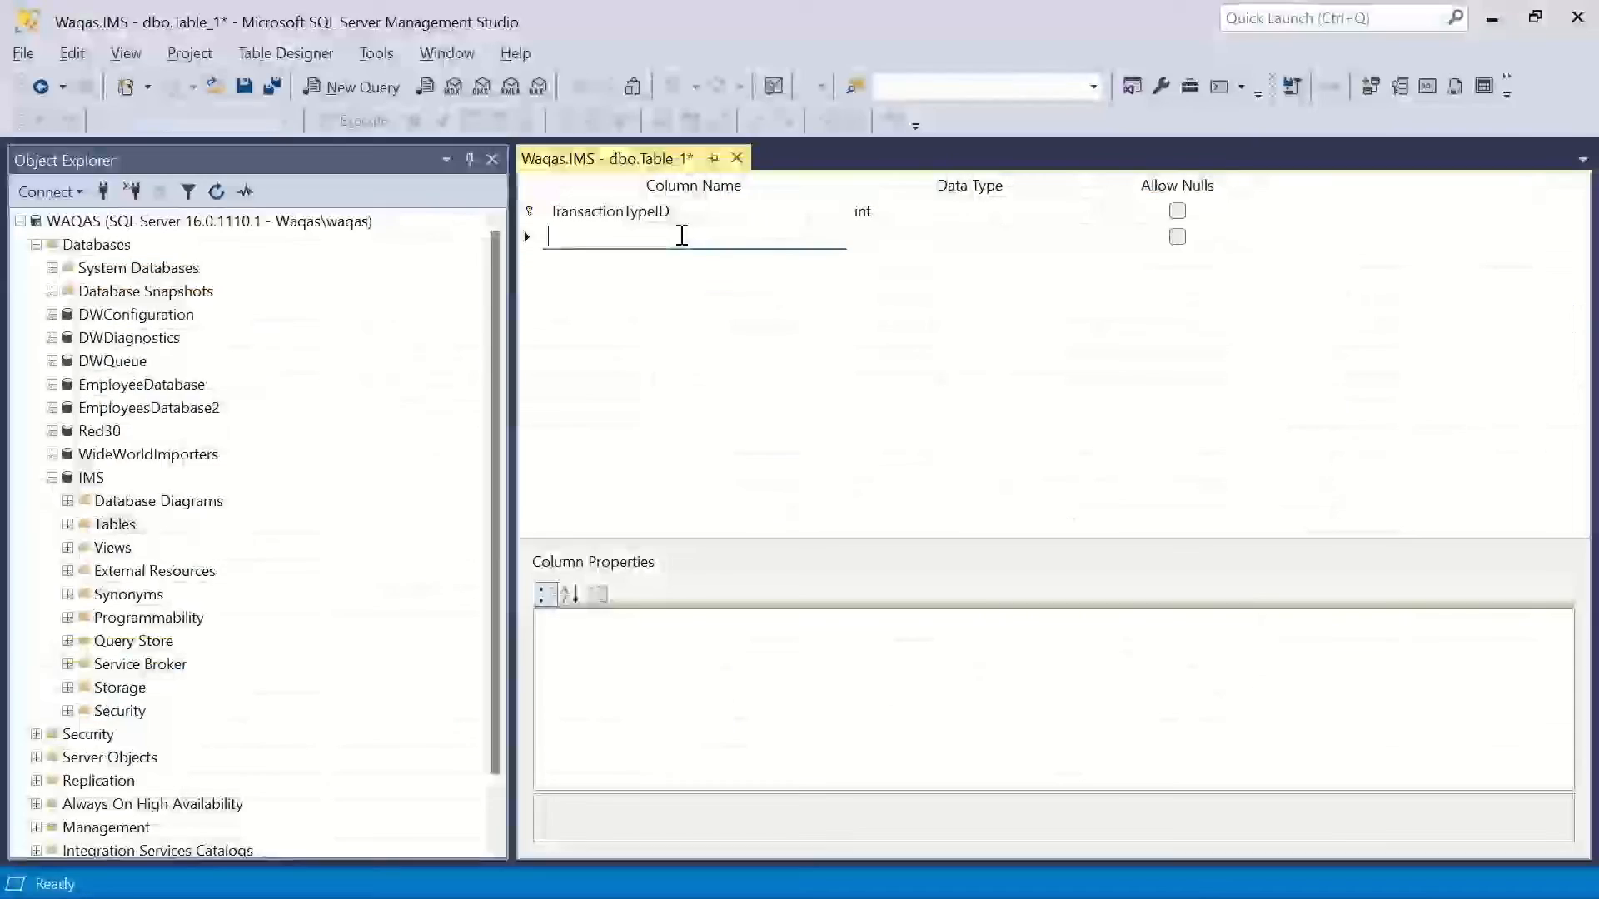
key("ctrl+v")
- Set the TransactionType column's data type to nvarchar(50) and disallow nulls for it
key("Tab")
type("nvarchar(50)")
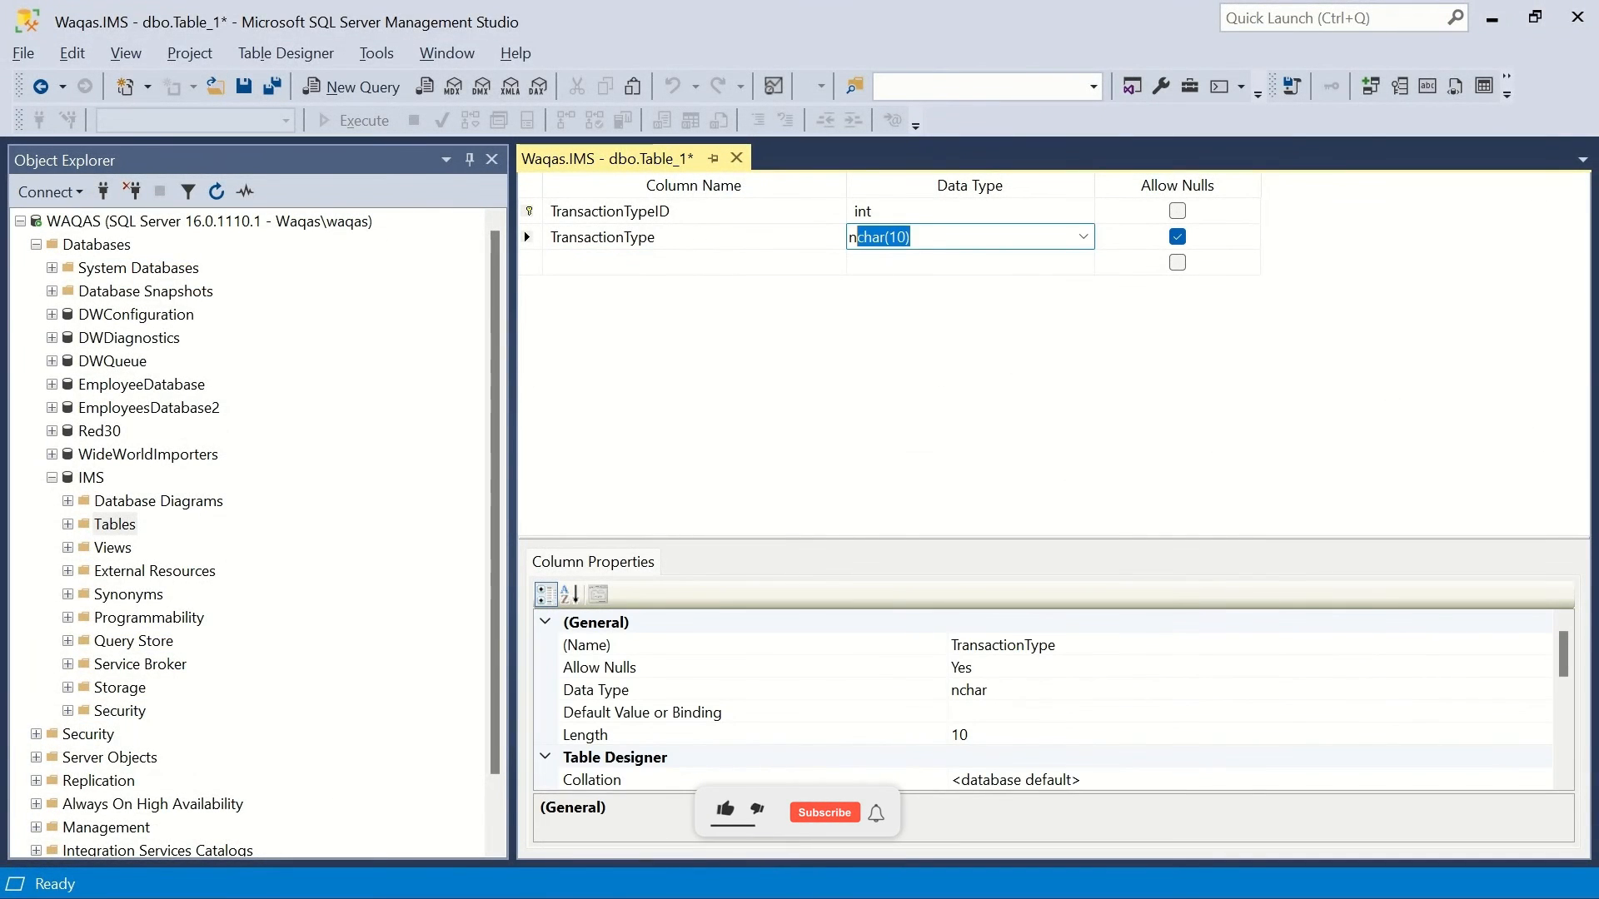
key("Tab")
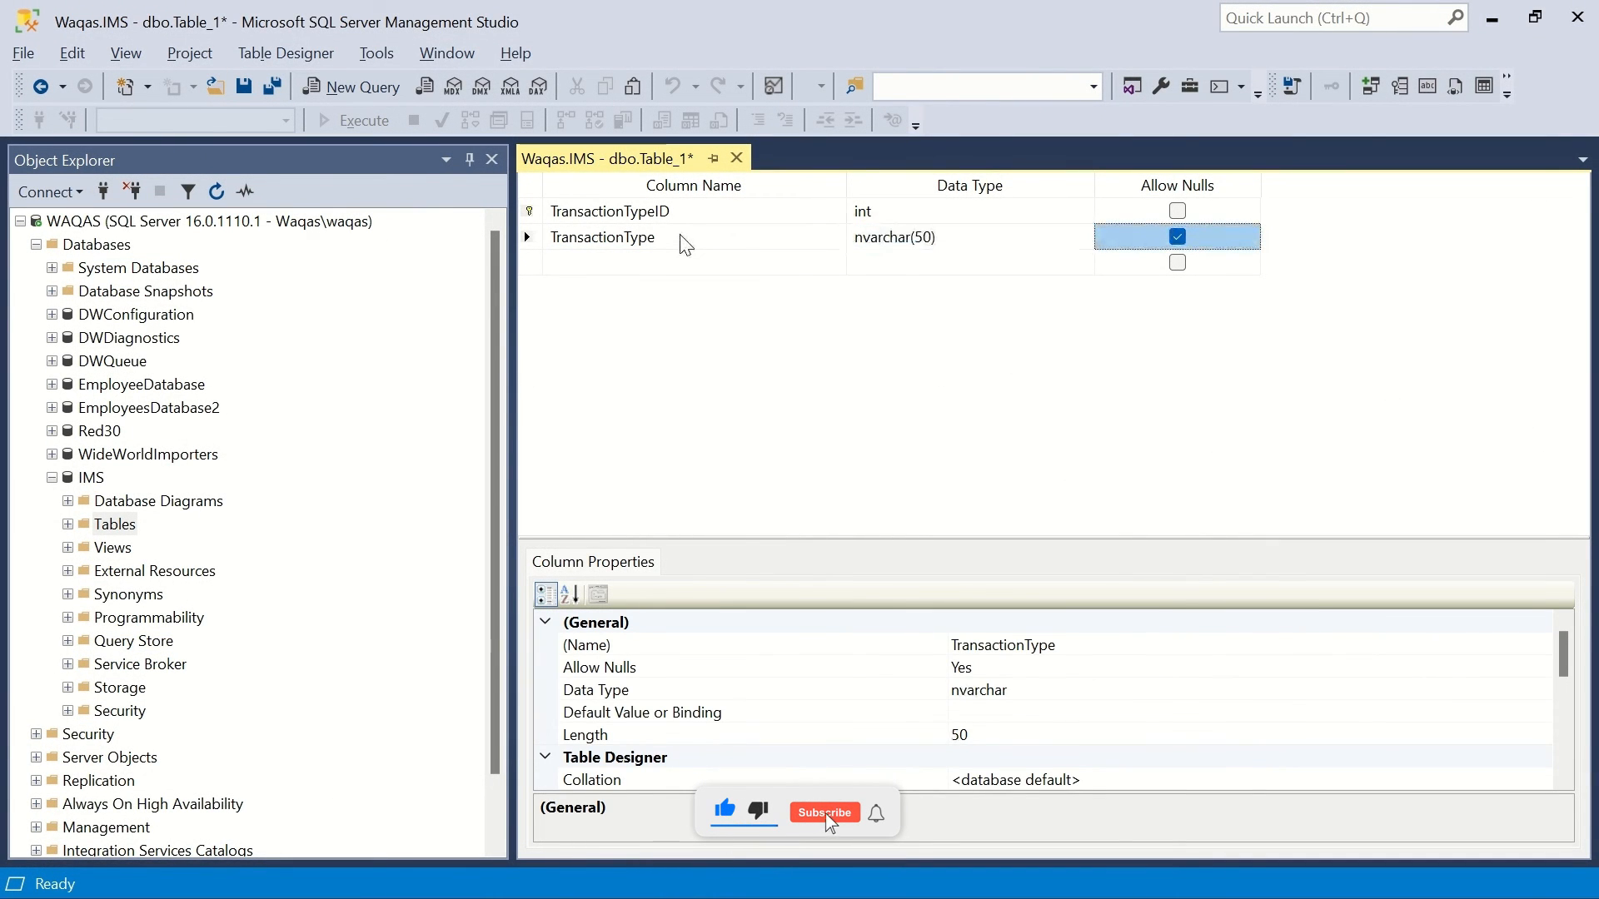
key("space")
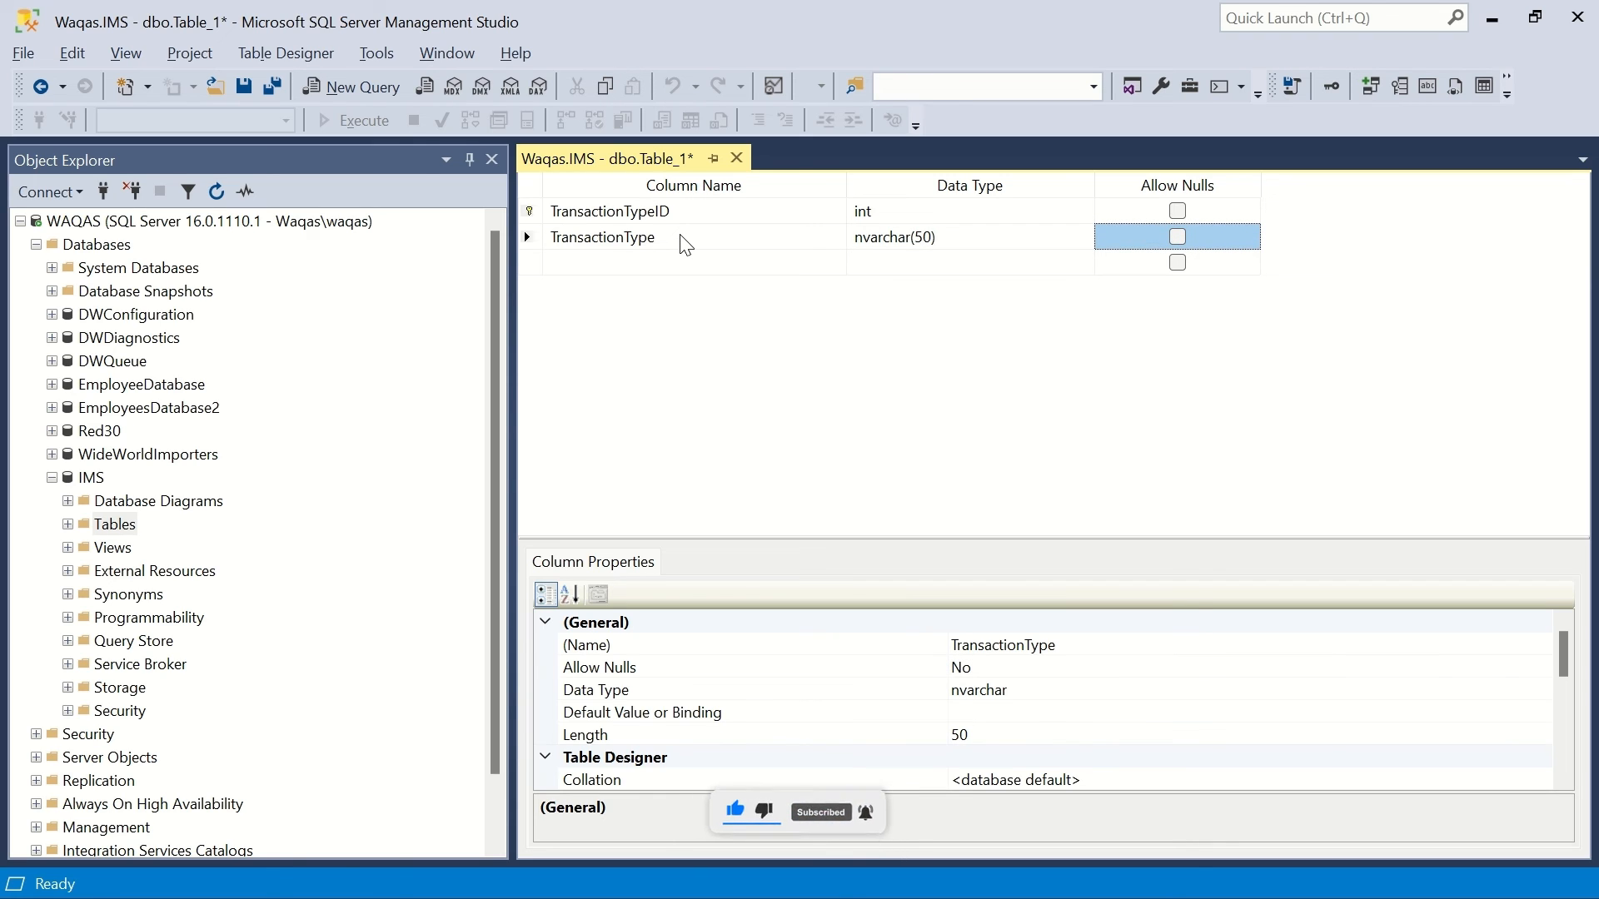
- Save the table under the name TransactionTypes
key("ctrl+s")
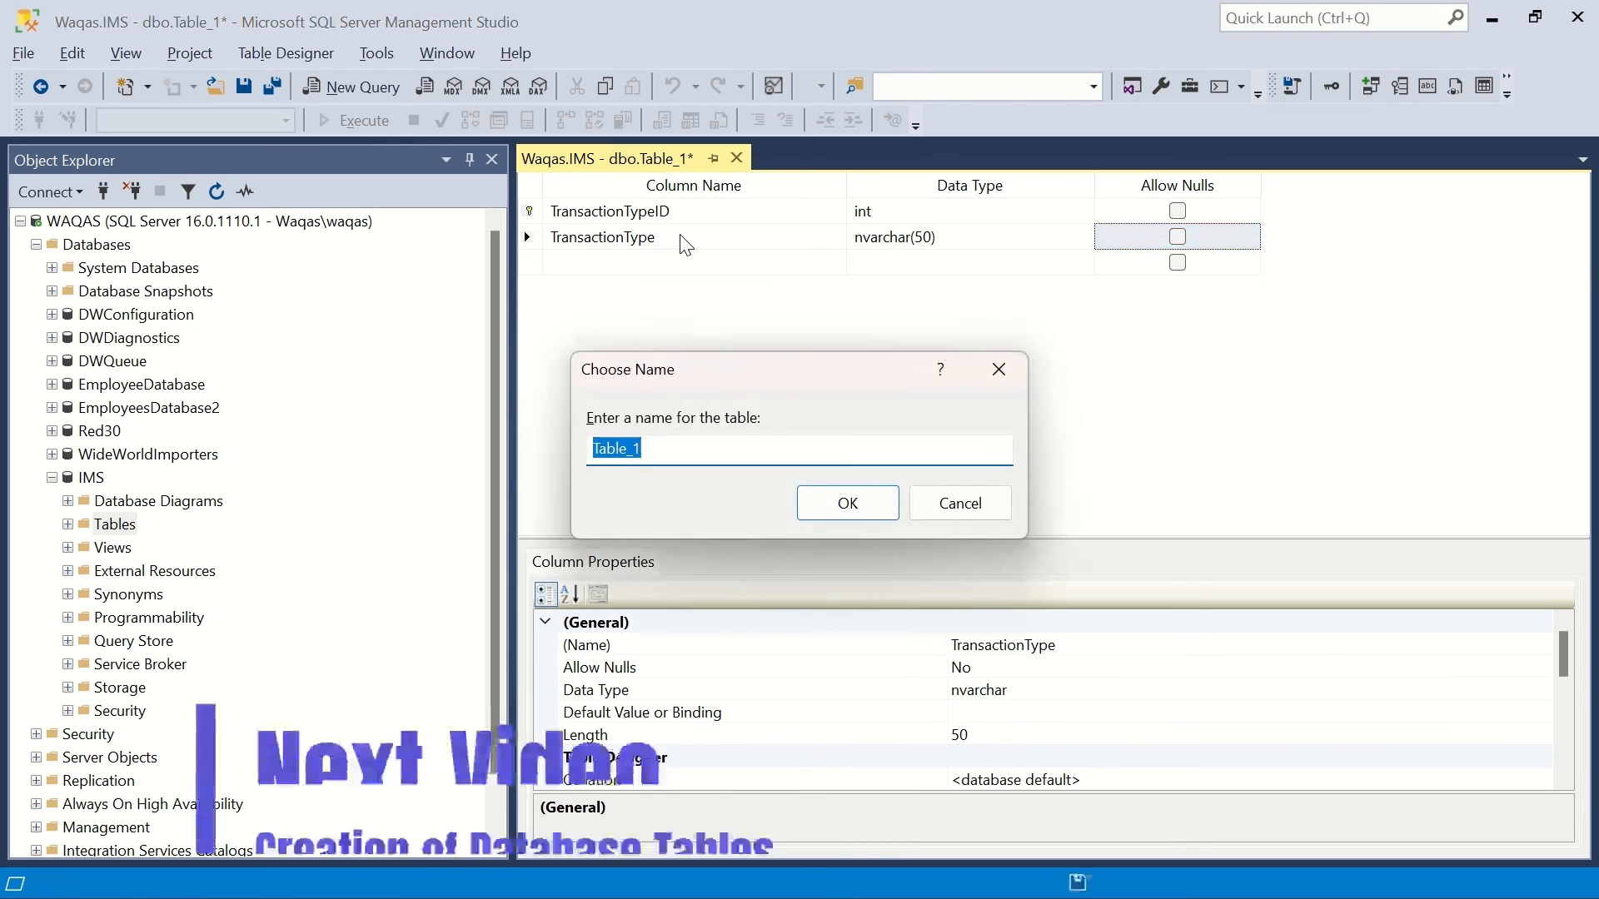
type("T")
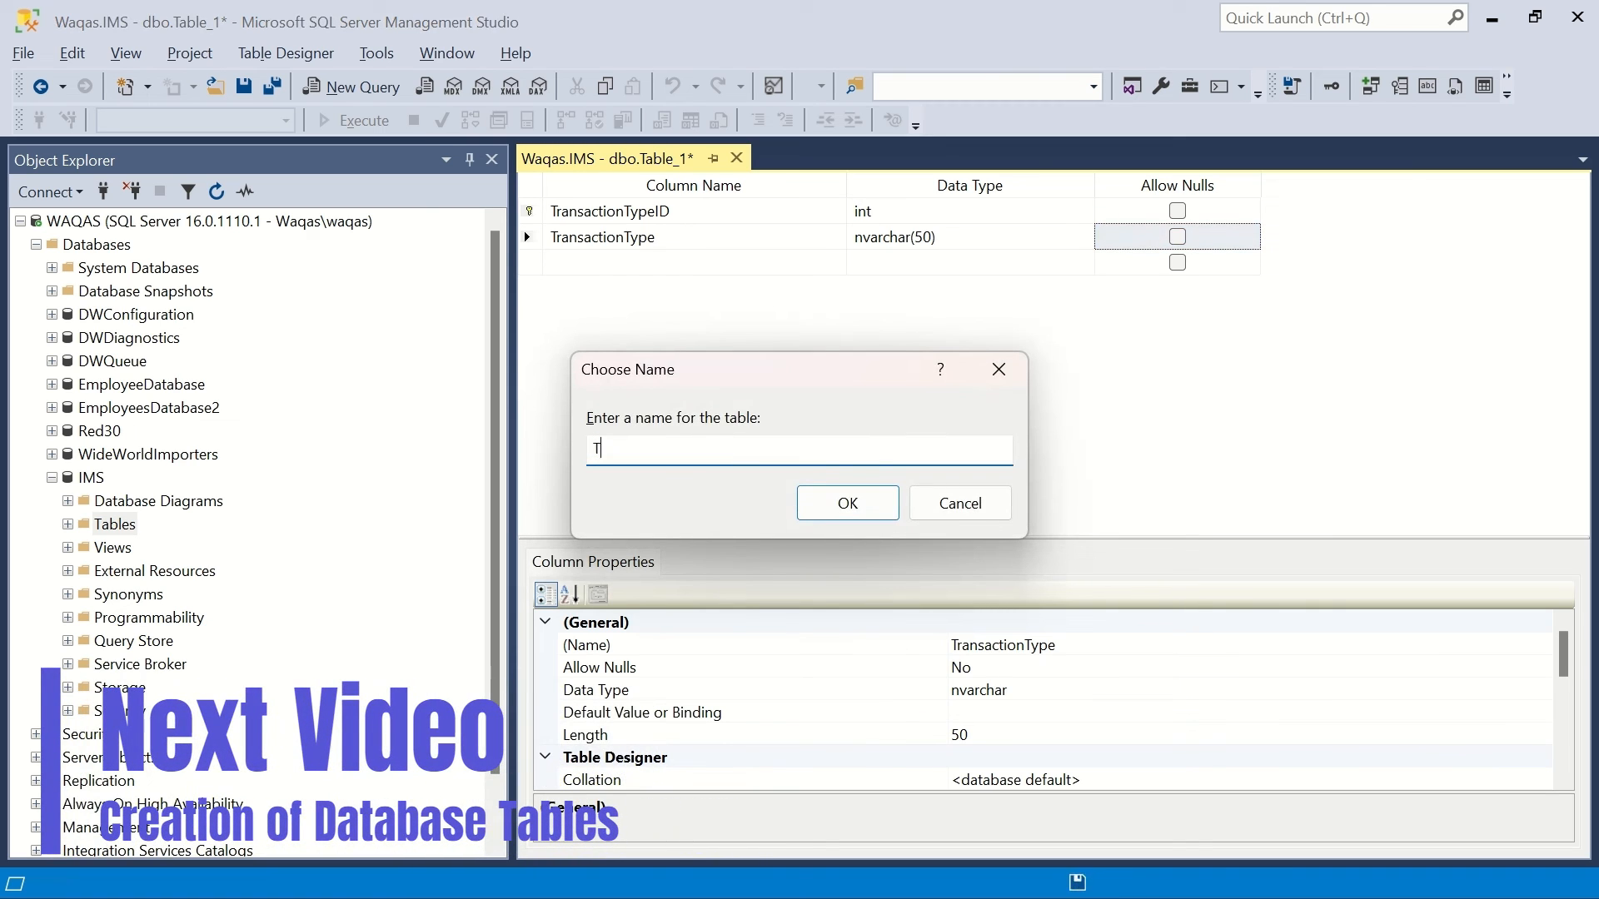
type("ransact")
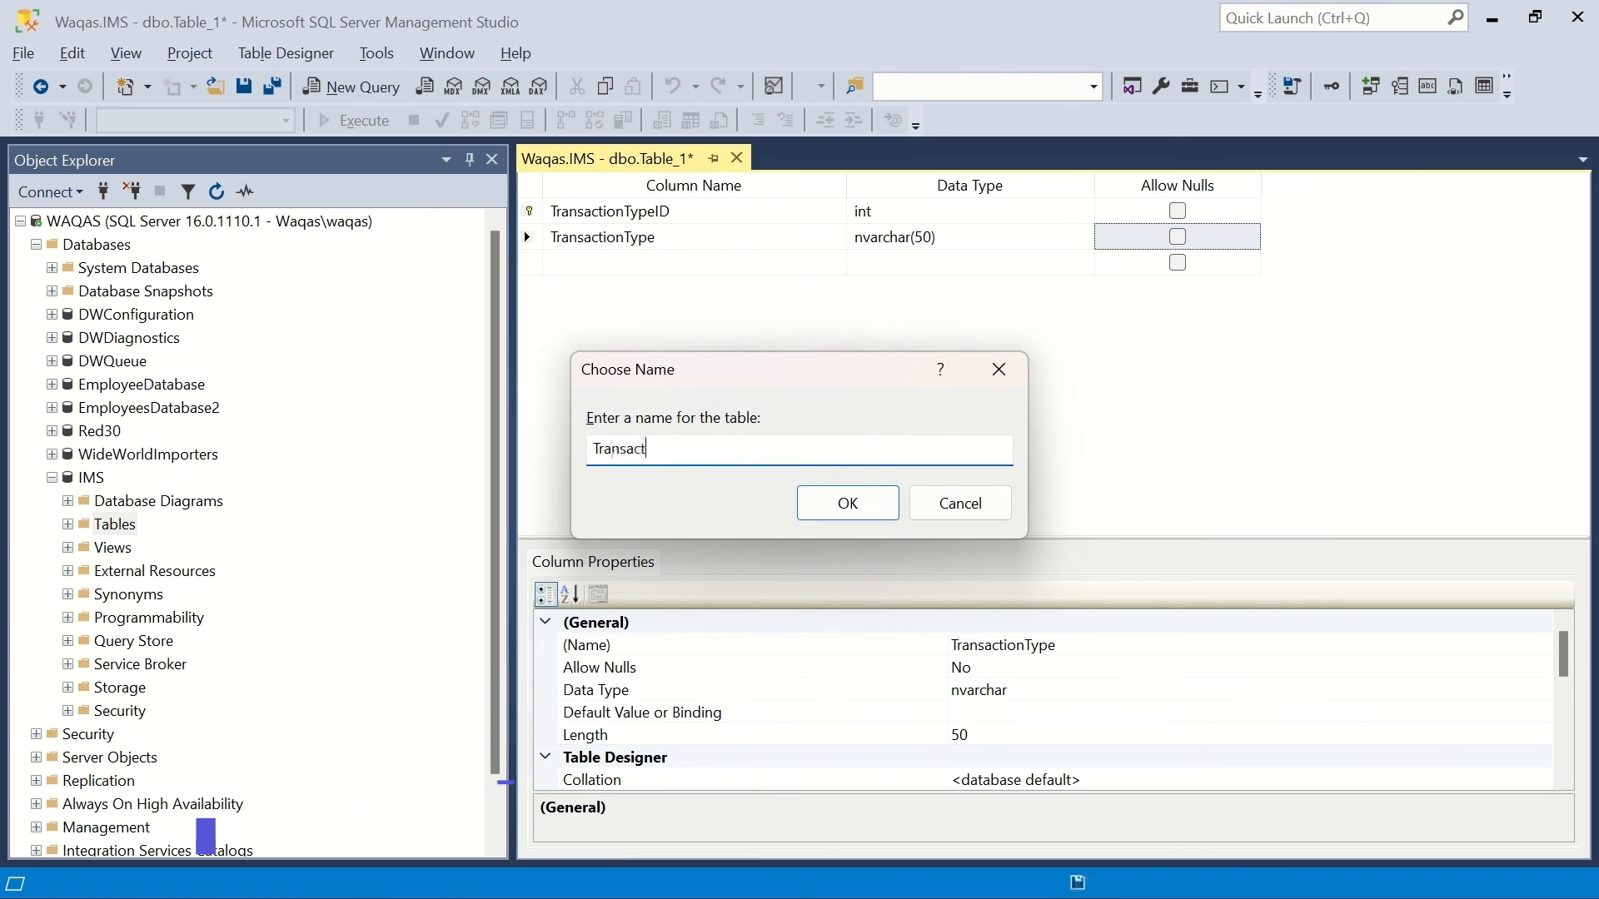
type("ionTypes")
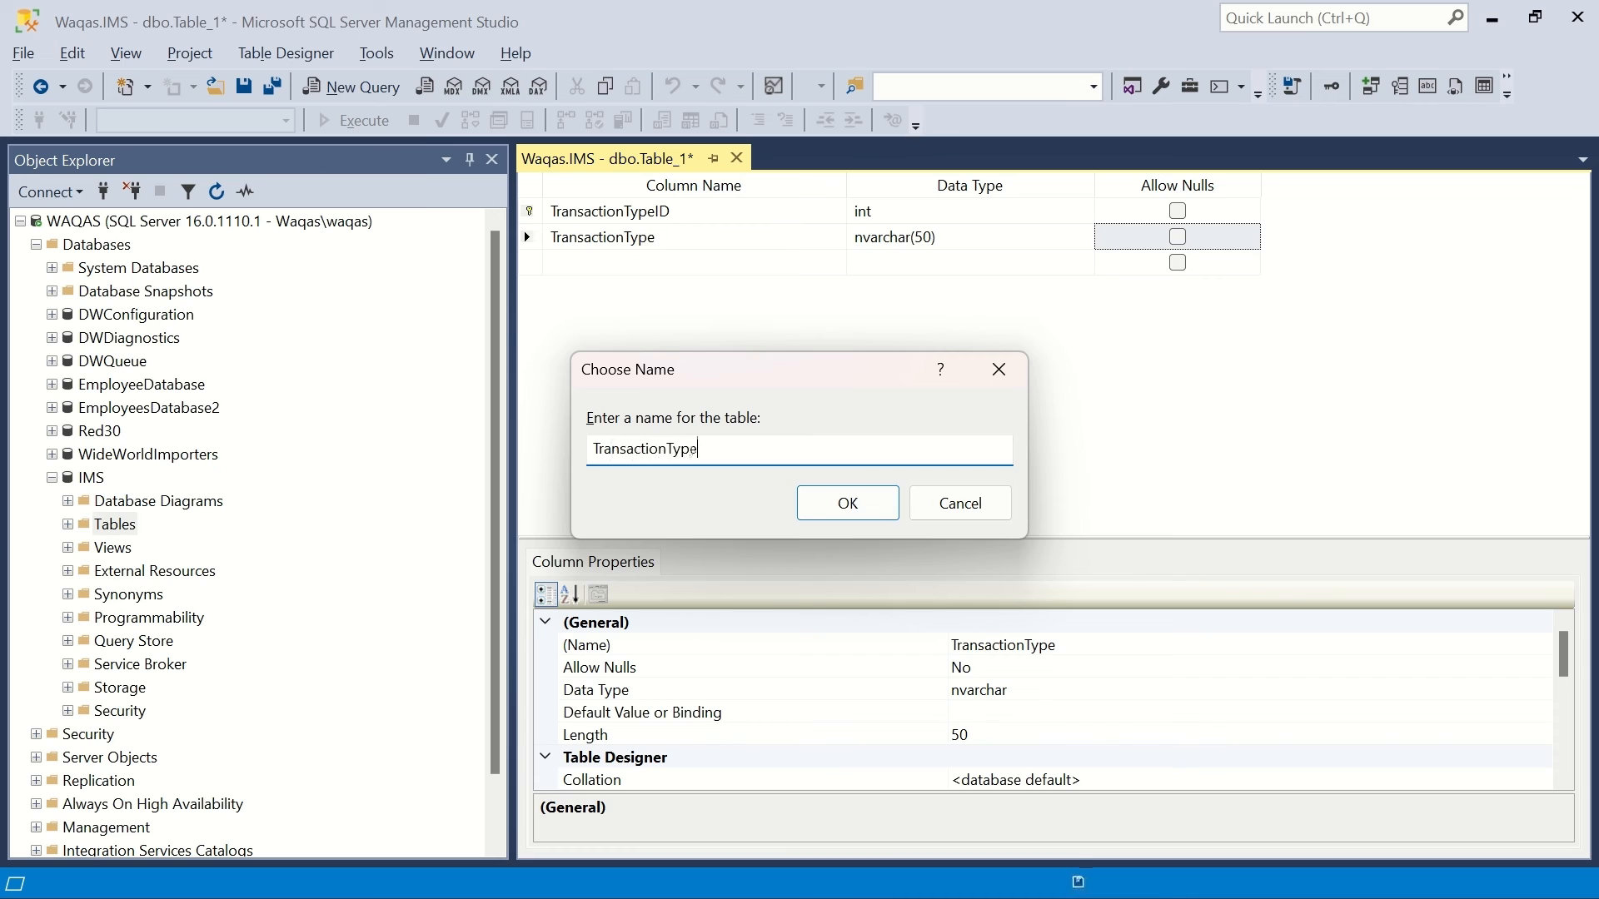
key("Return")
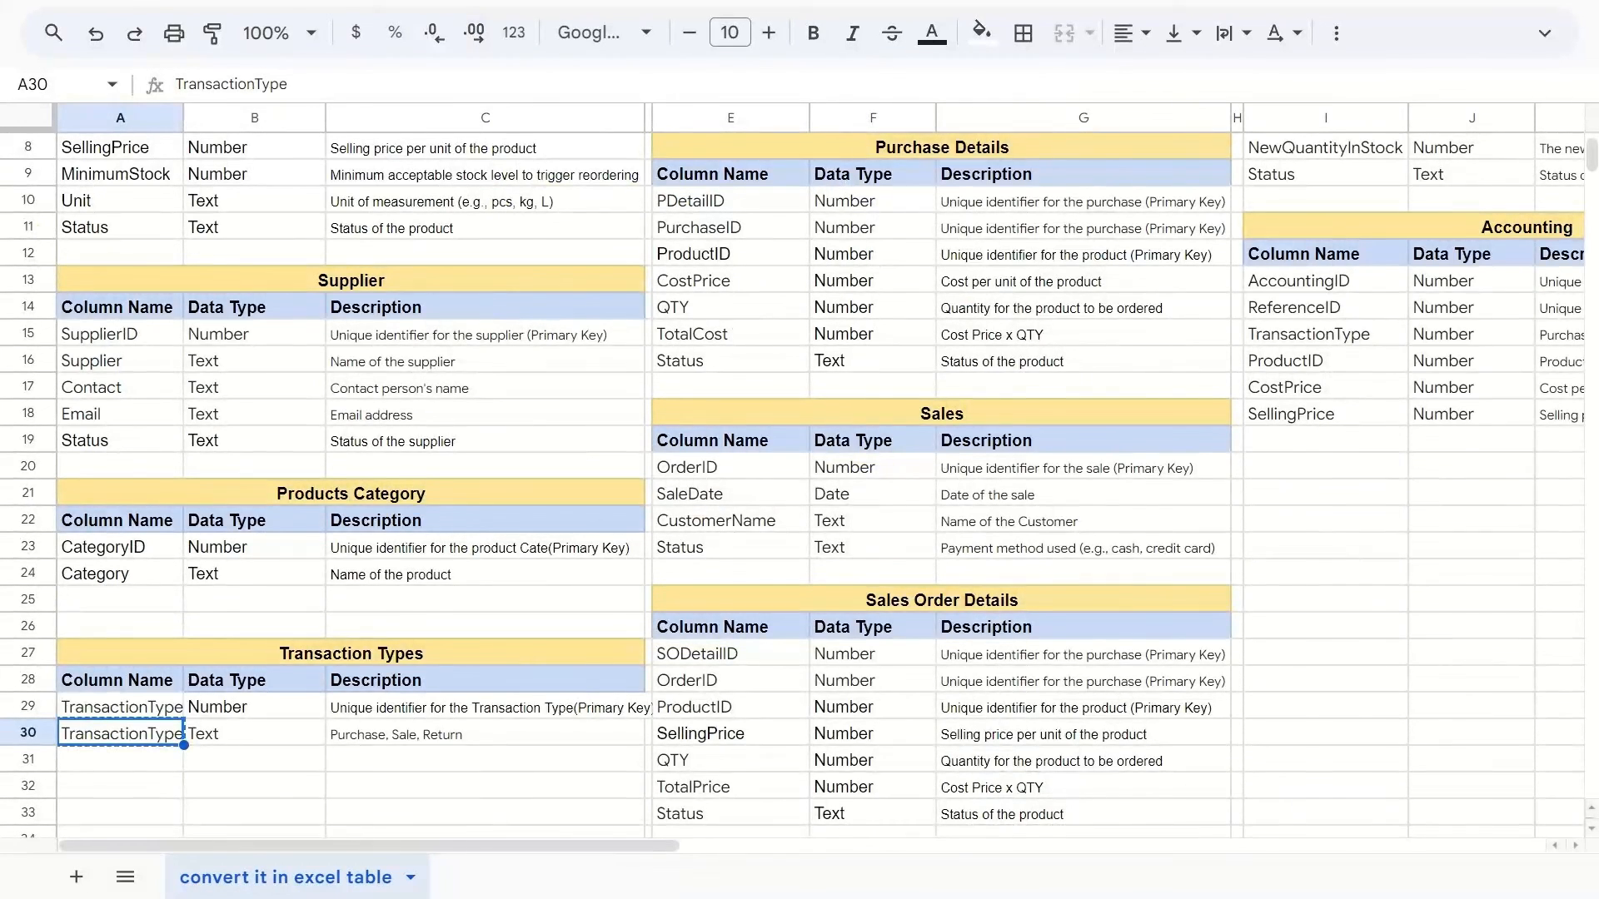
- Check the Products to Transaction Types definitions in the planning spreadsheet and close the TransactionTypes table designer
scroll(313, 151, "up", 3)
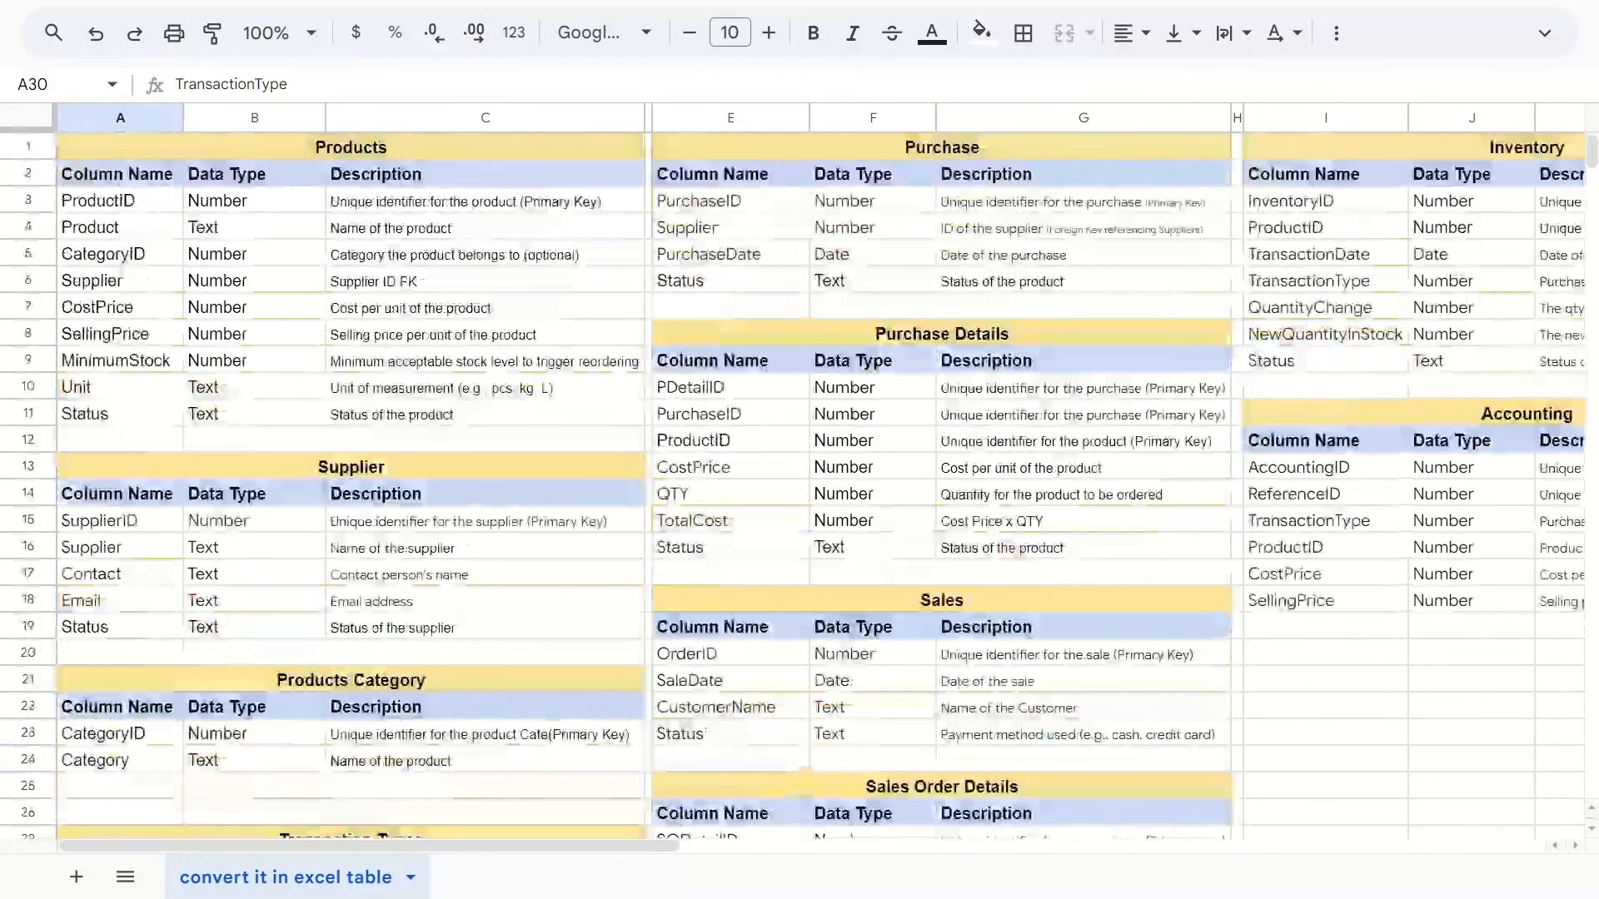
left_click(318, 152)
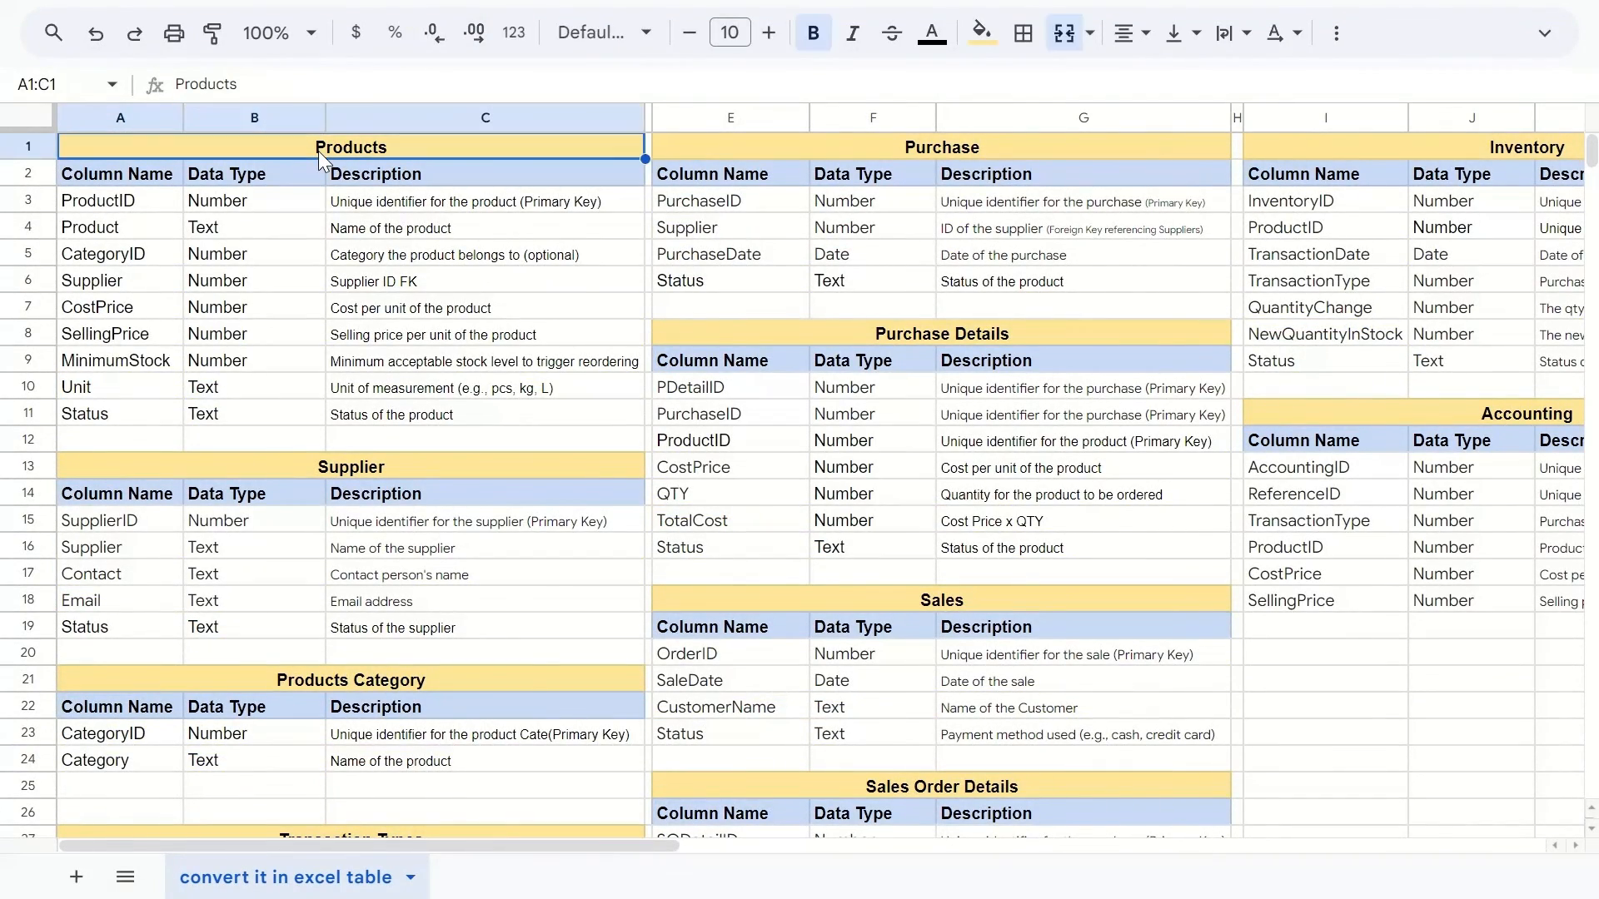
scroll(318, 152, "down", 5)
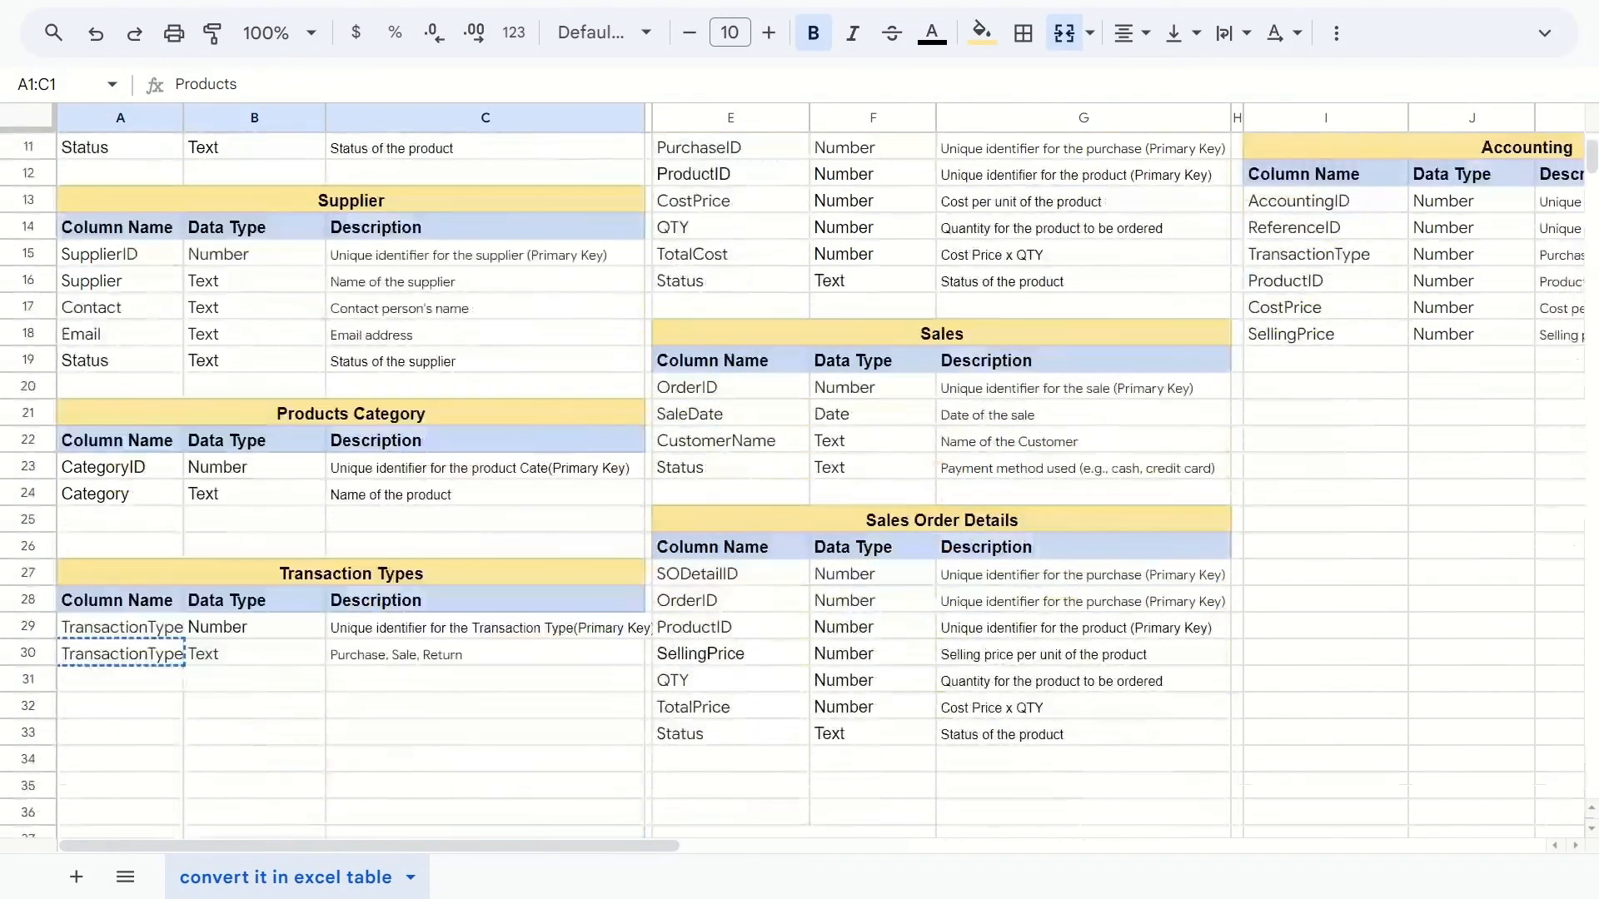
key("alt+Tab")
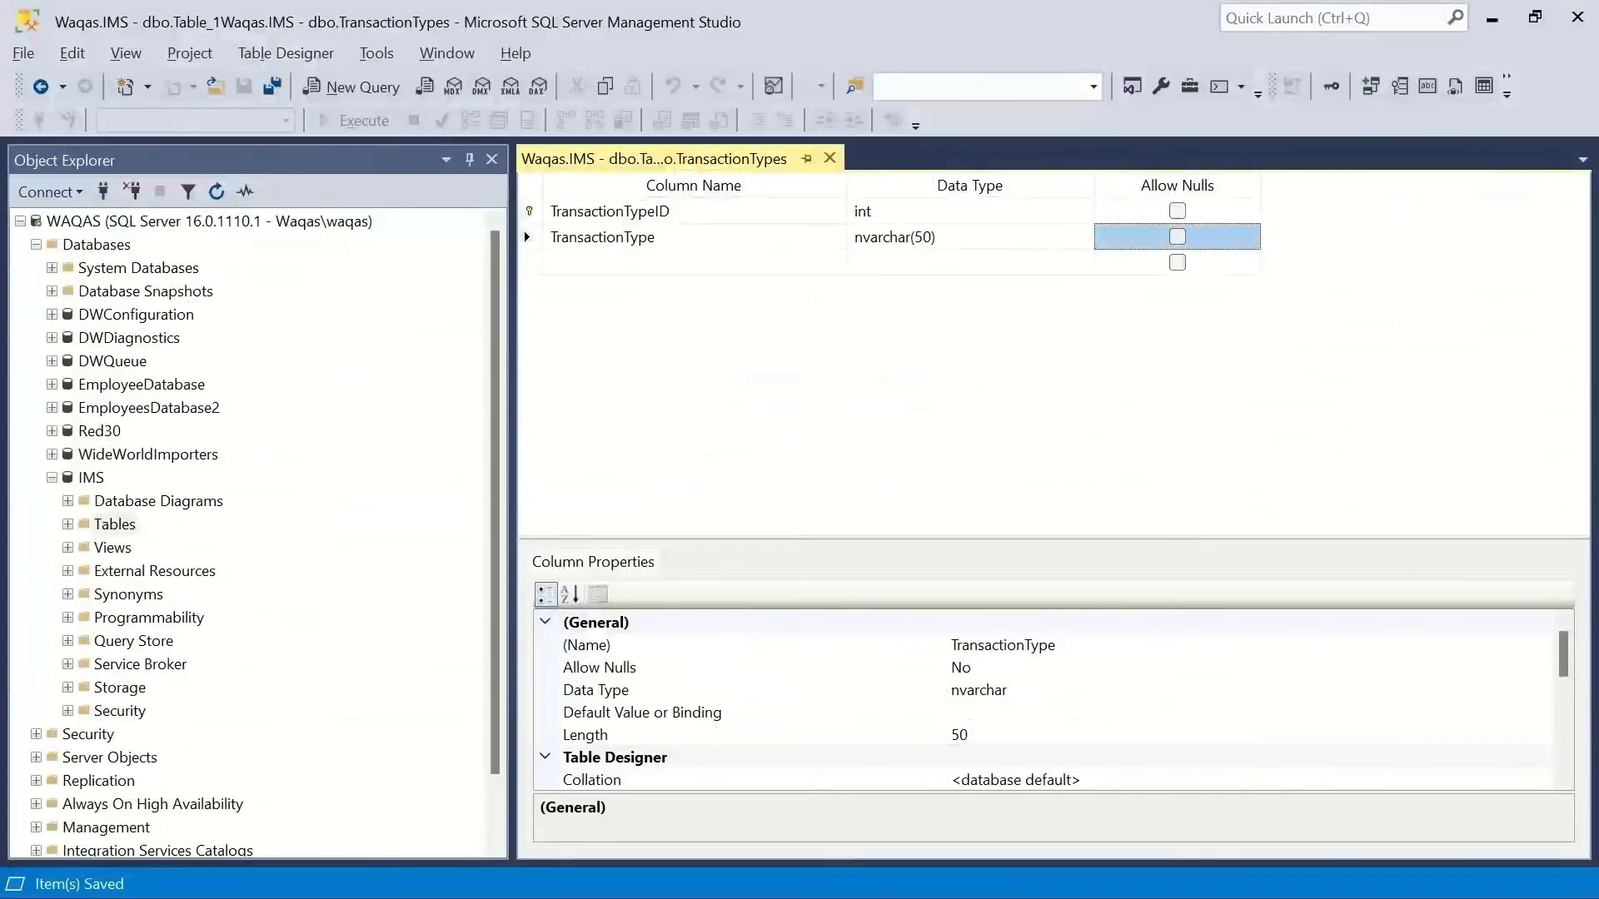
left_click(829, 159)
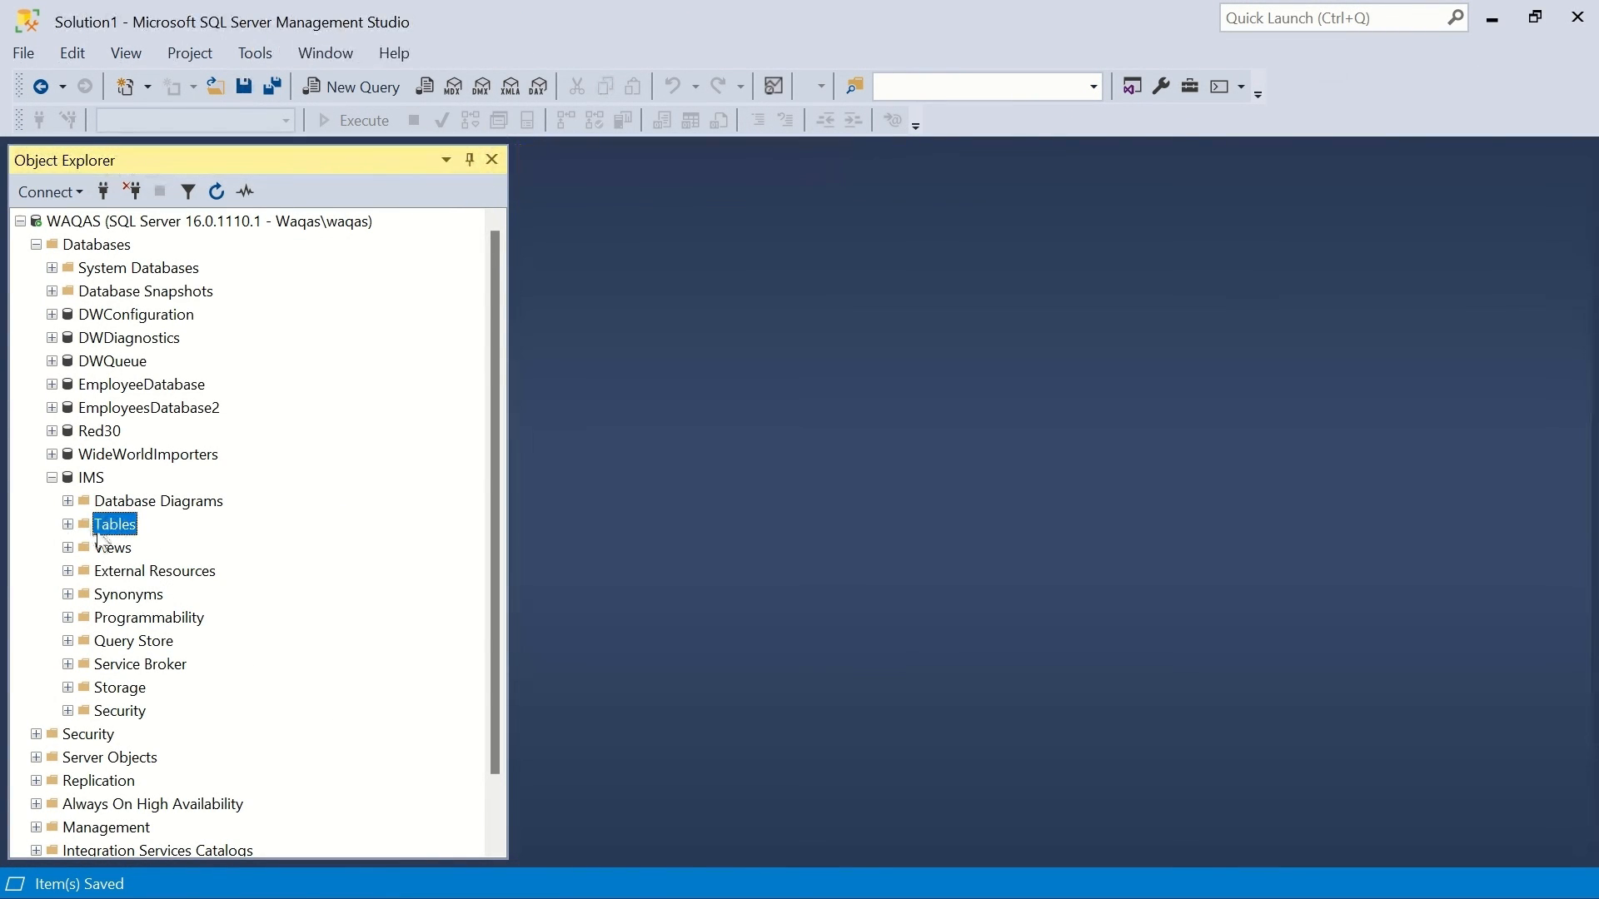
- Refresh the IMS database and expand its Tables folder
left_click(95, 480)
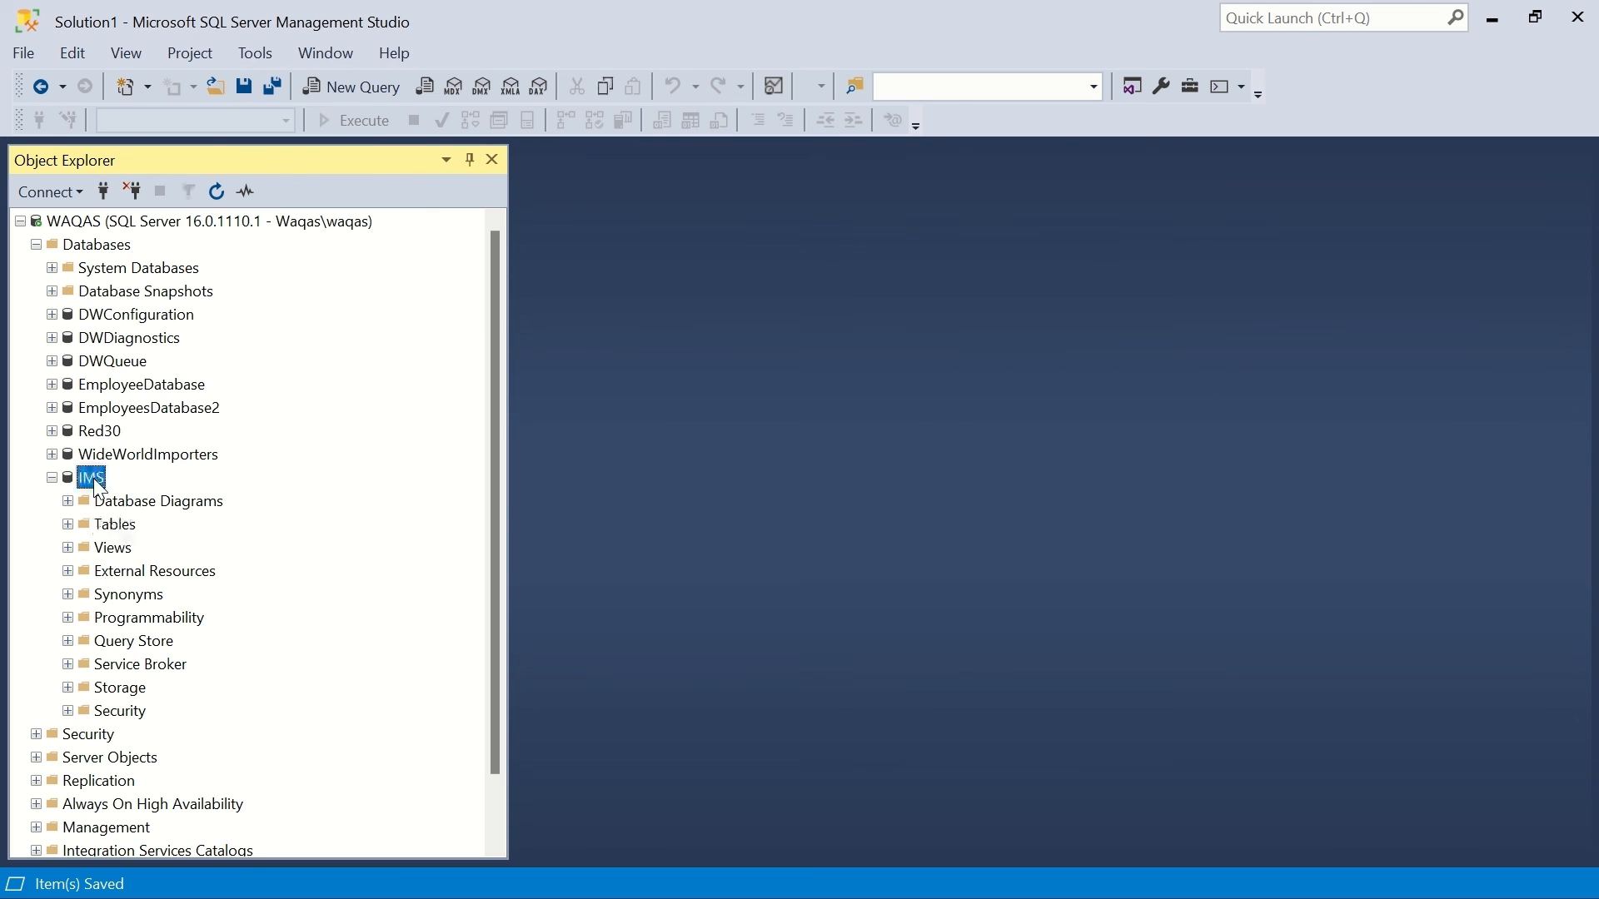
right_click(97, 488)
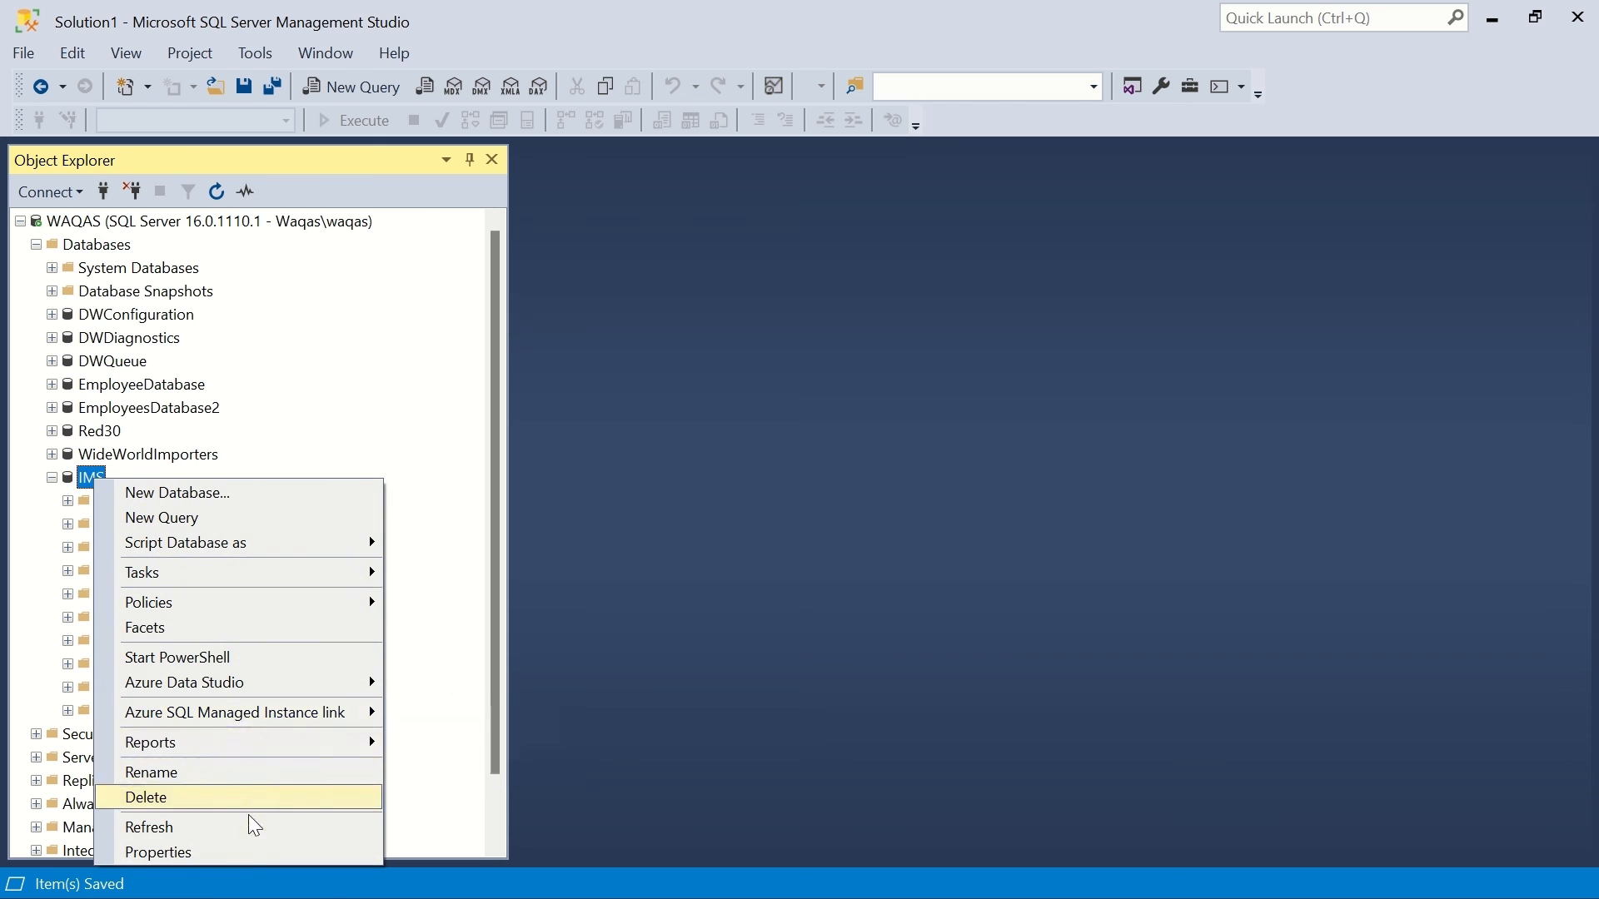
left_click(252, 843)
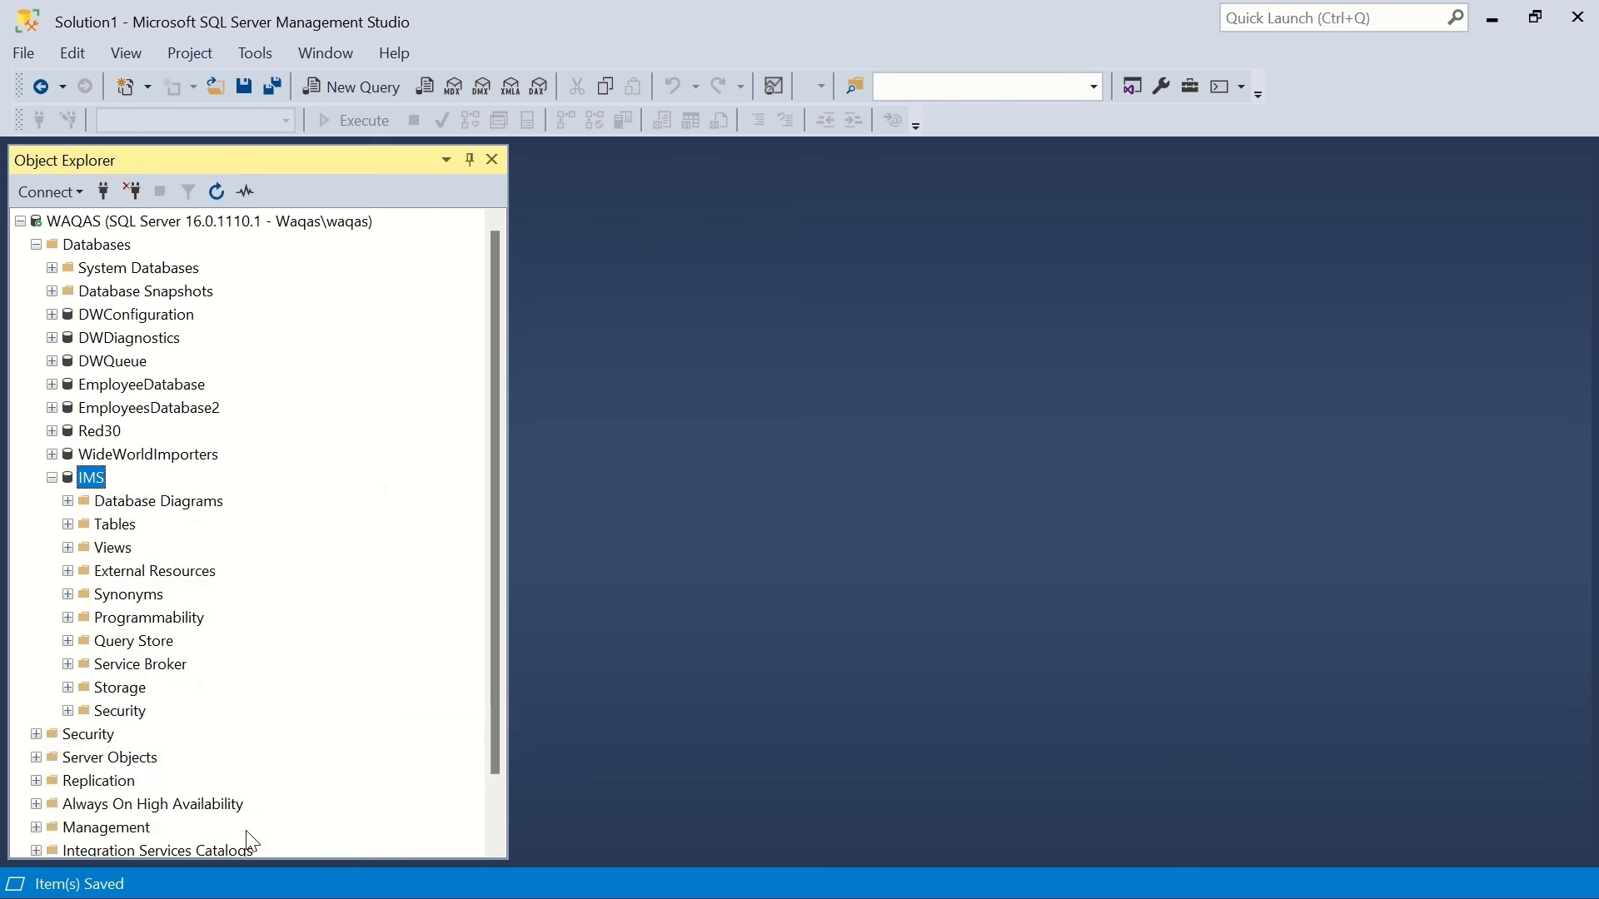
left_click(67, 524)
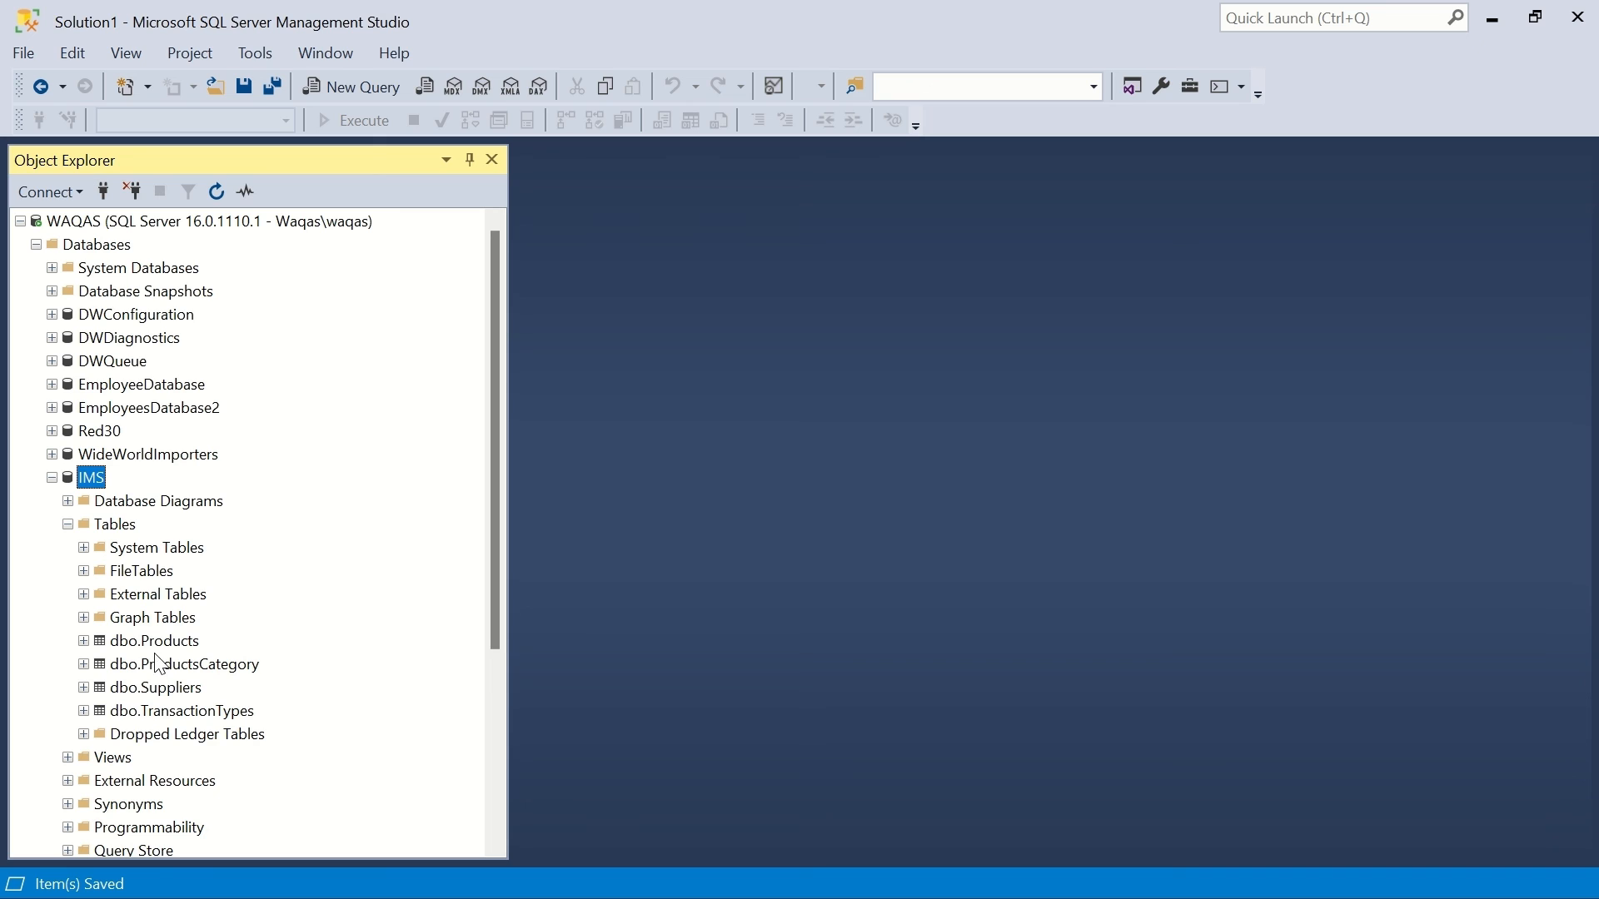
- Step through the Products, ProductsCategory and neighbouring user tables of the IMS database to check what has been created
left_click(158, 643)
key("Down")
key("Down")
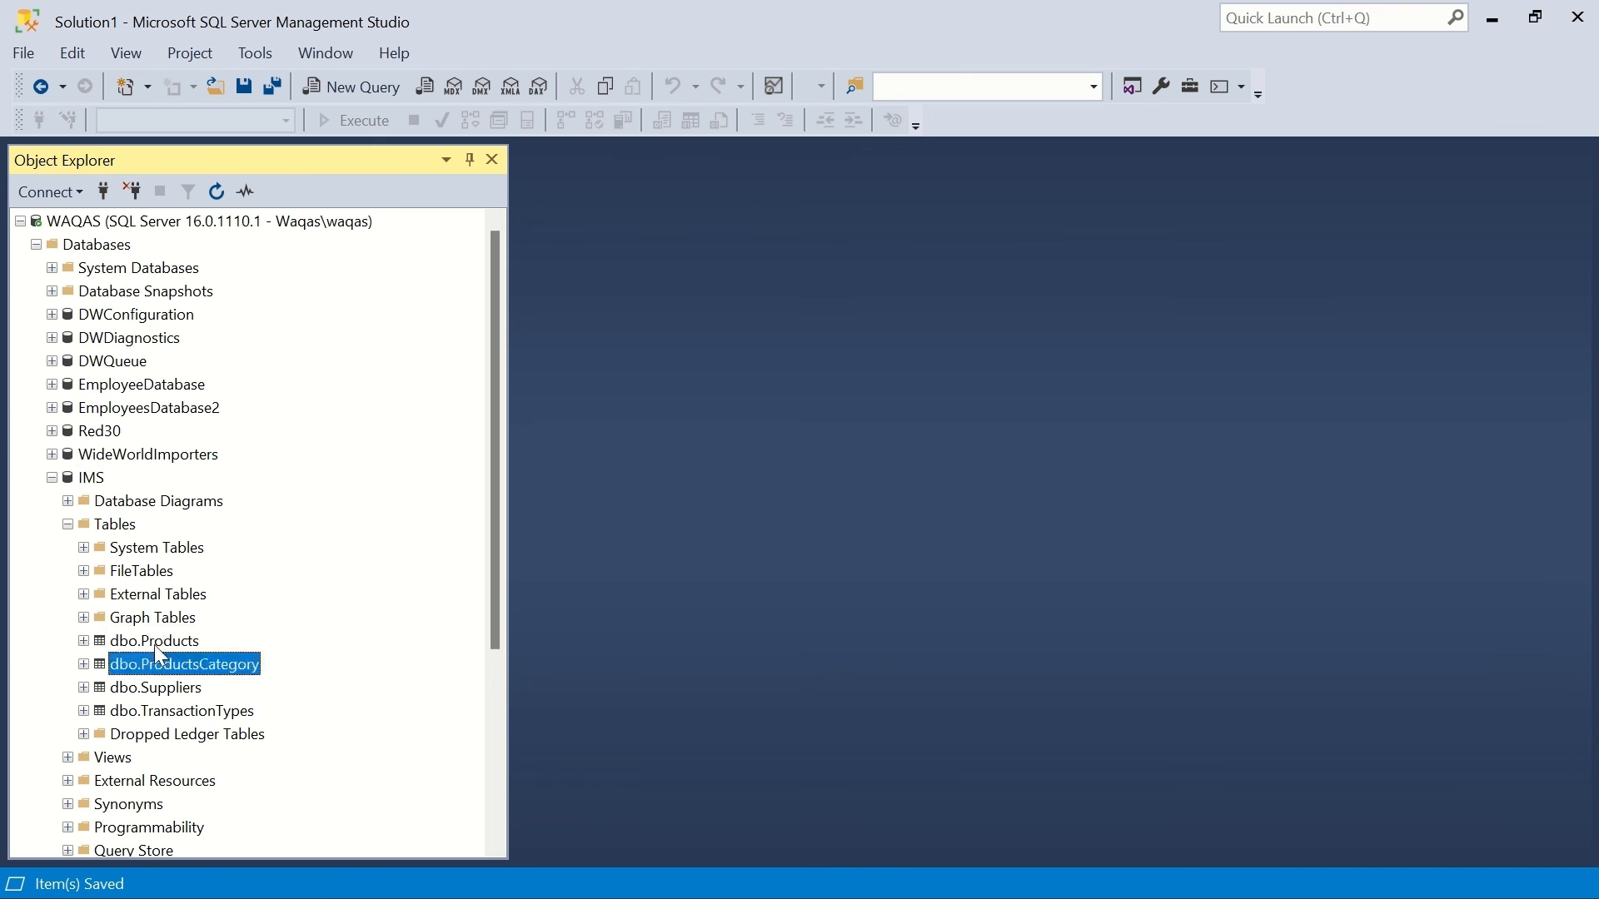
key("Down")
key("Up")
key("Up")
key("Up")
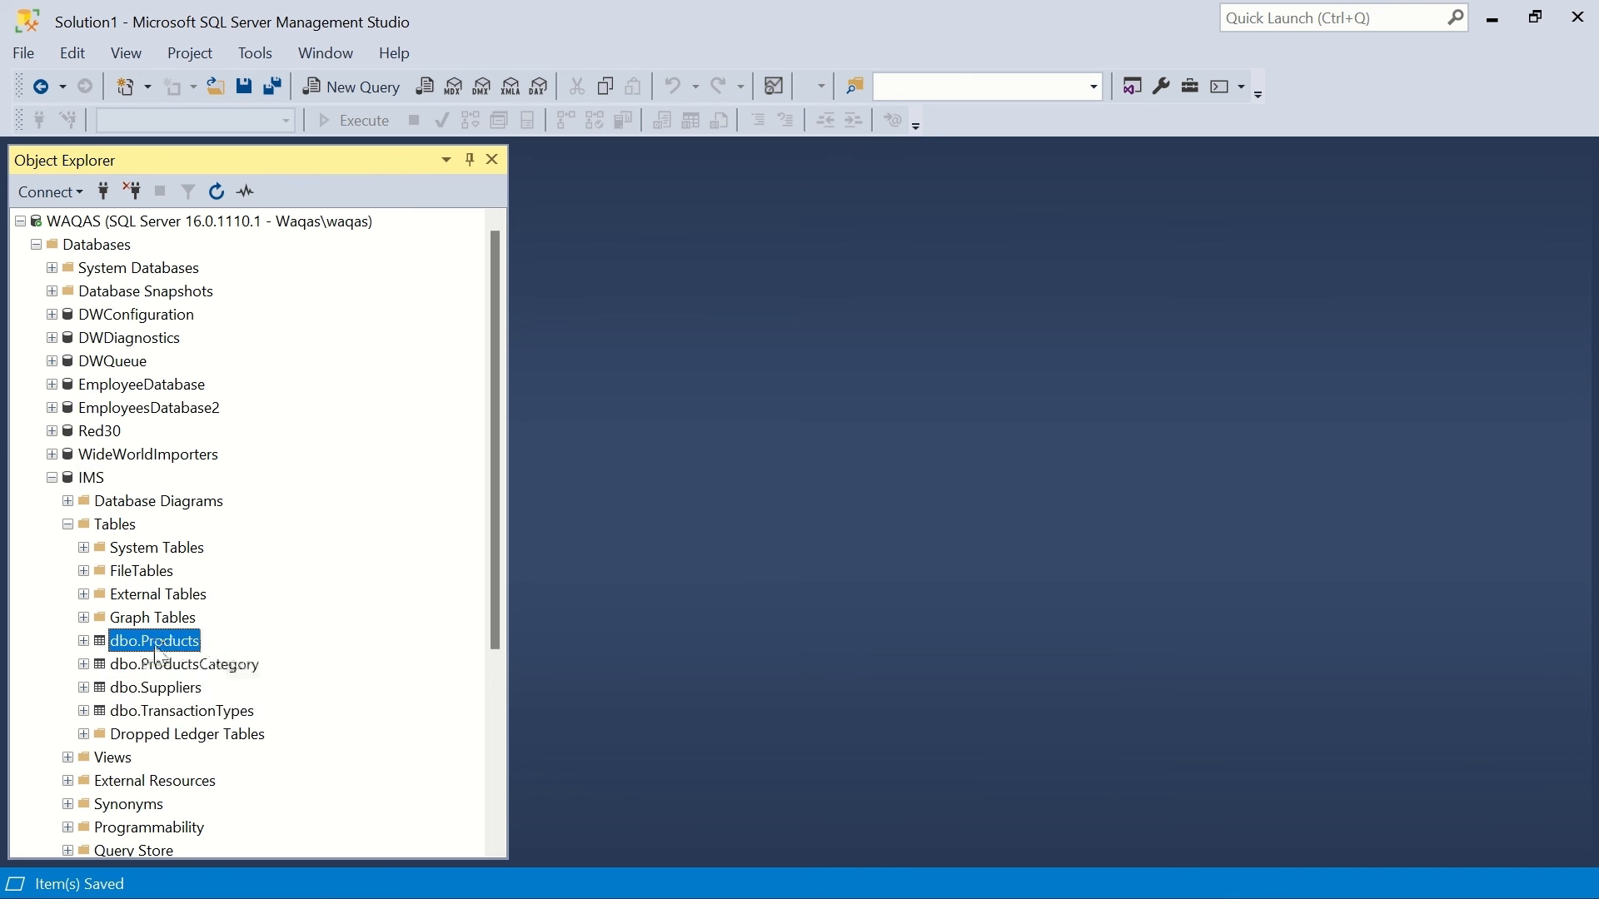
key("Down")
key("Down")
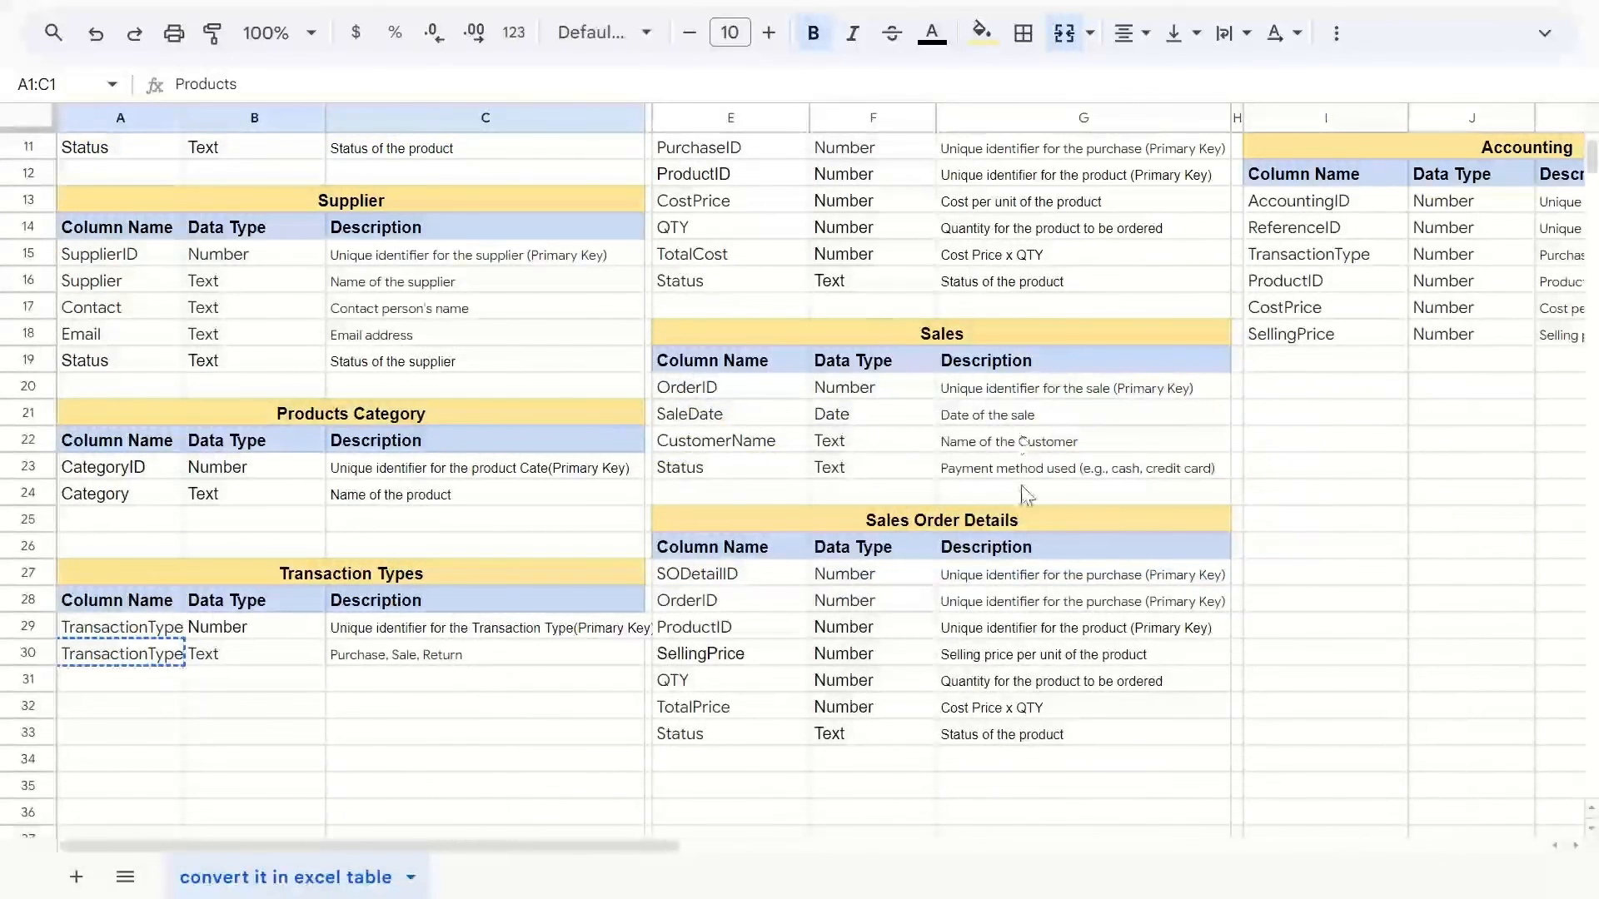
- Review the planned Purchase, Sales, Inventory and Accounting table definitions in the planning spreadsheet
scroll(1026, 496, "up", 2)
scroll(1026, 496, "right", 1)
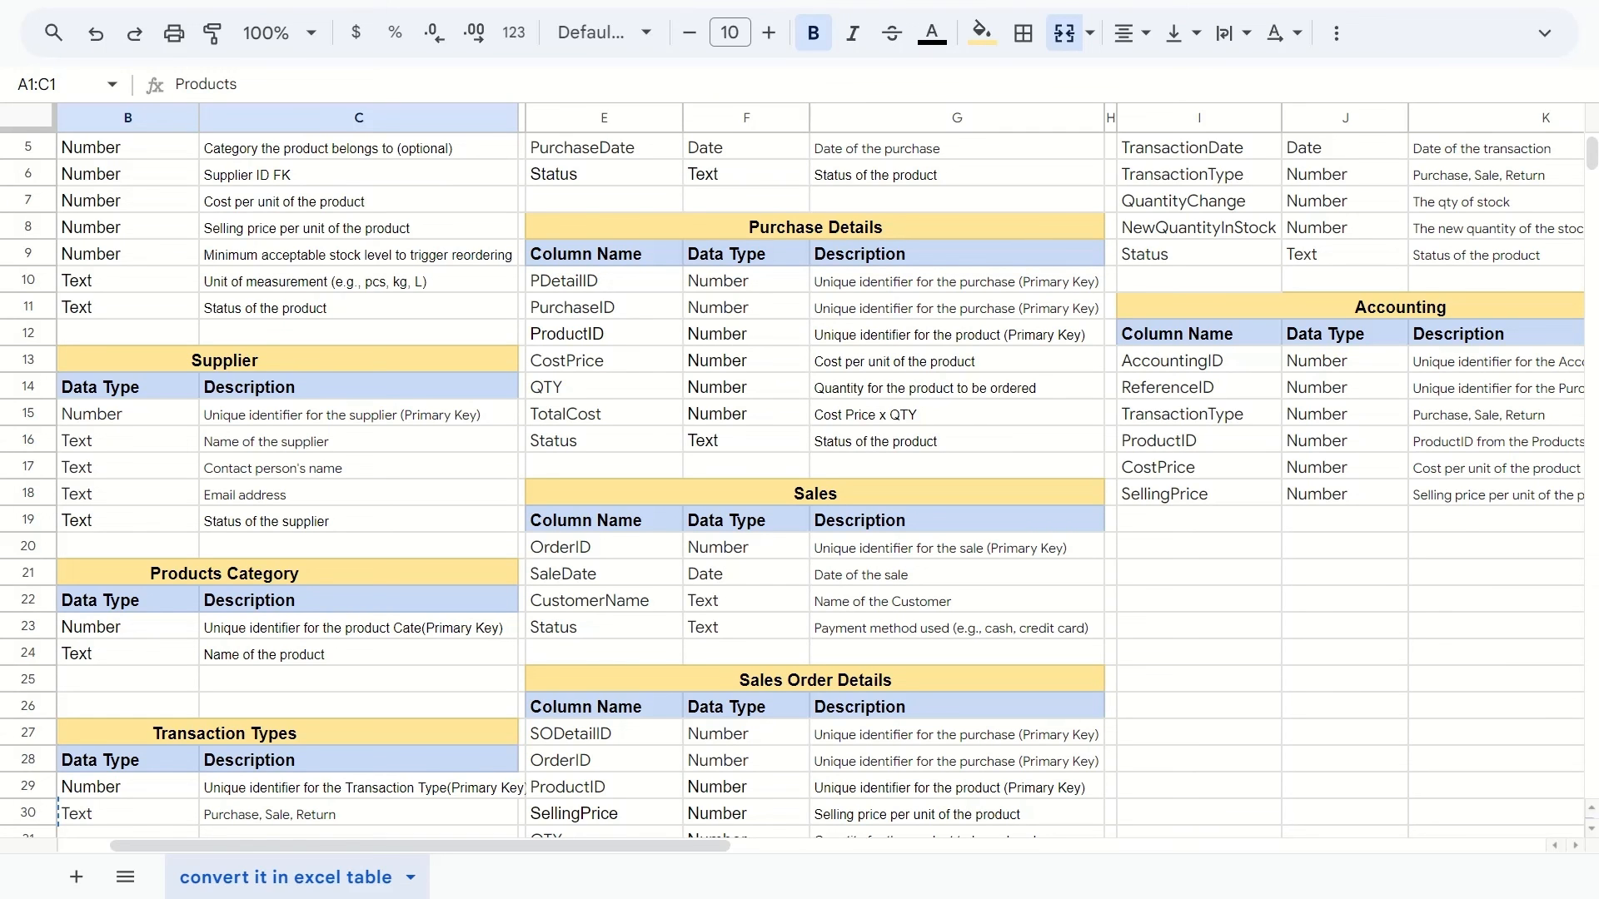
scroll(800, 490, "up", 2)
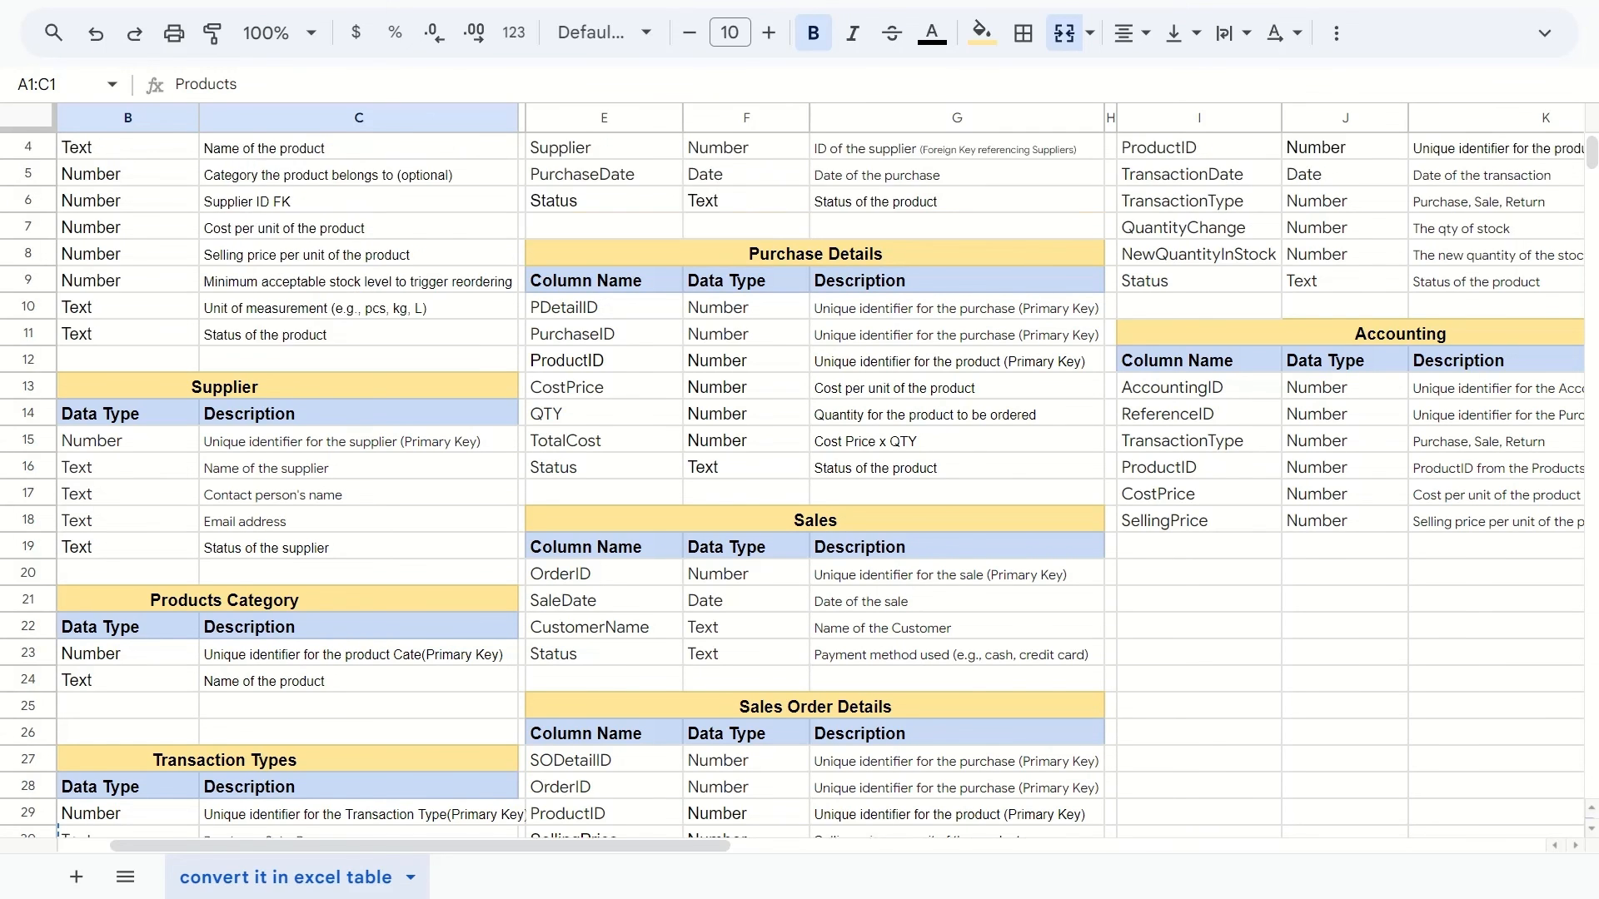
scroll(799, 490, "left", 1)
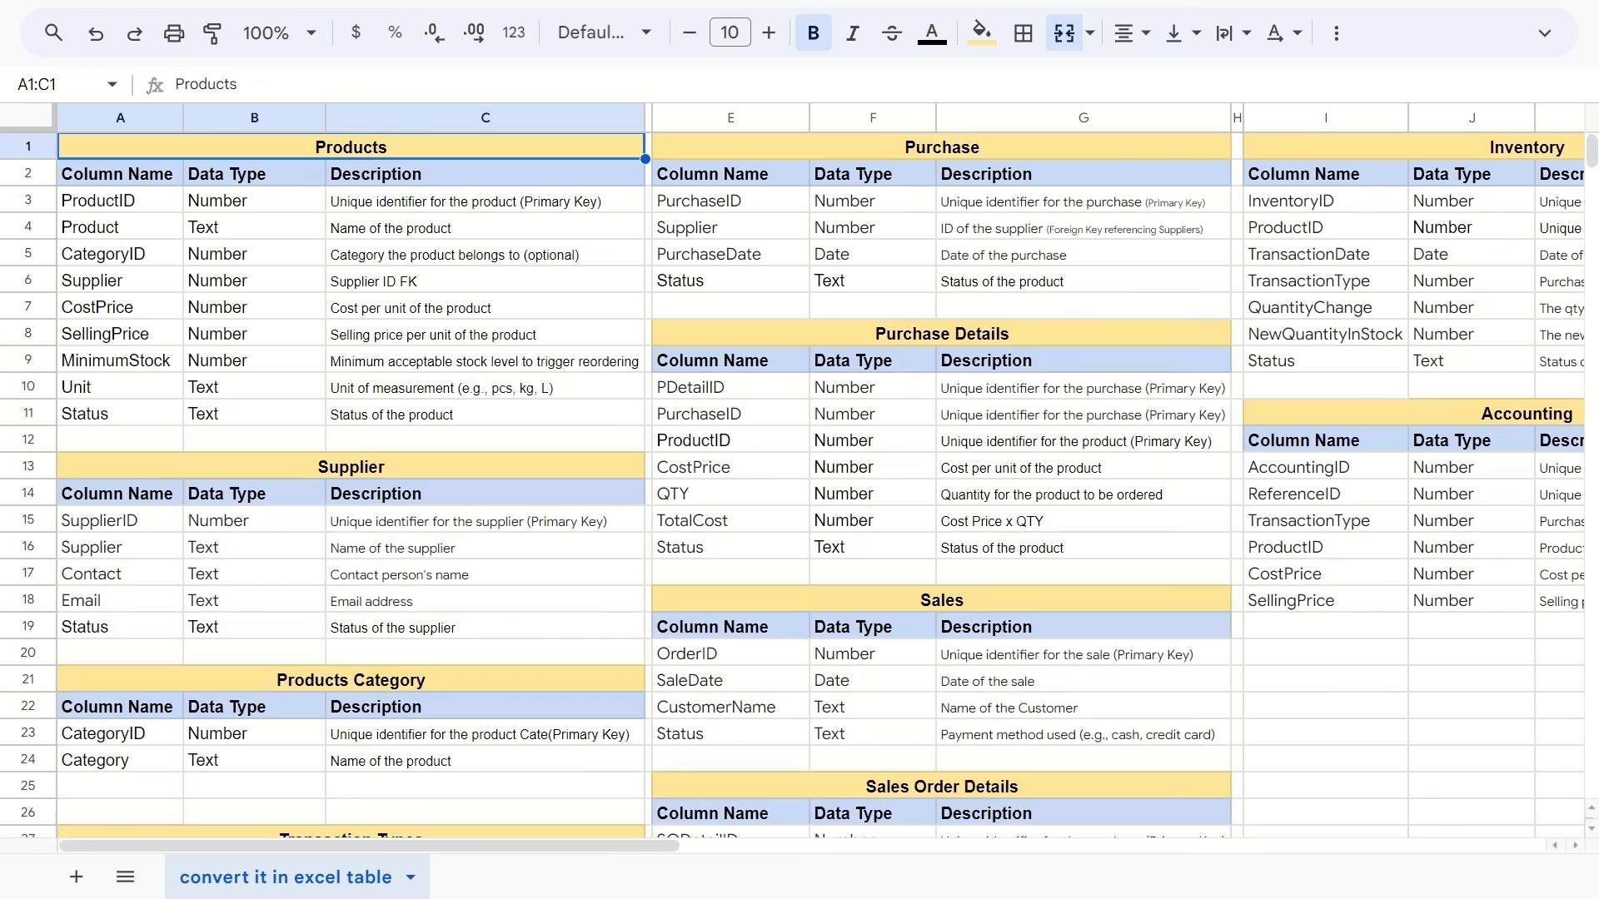